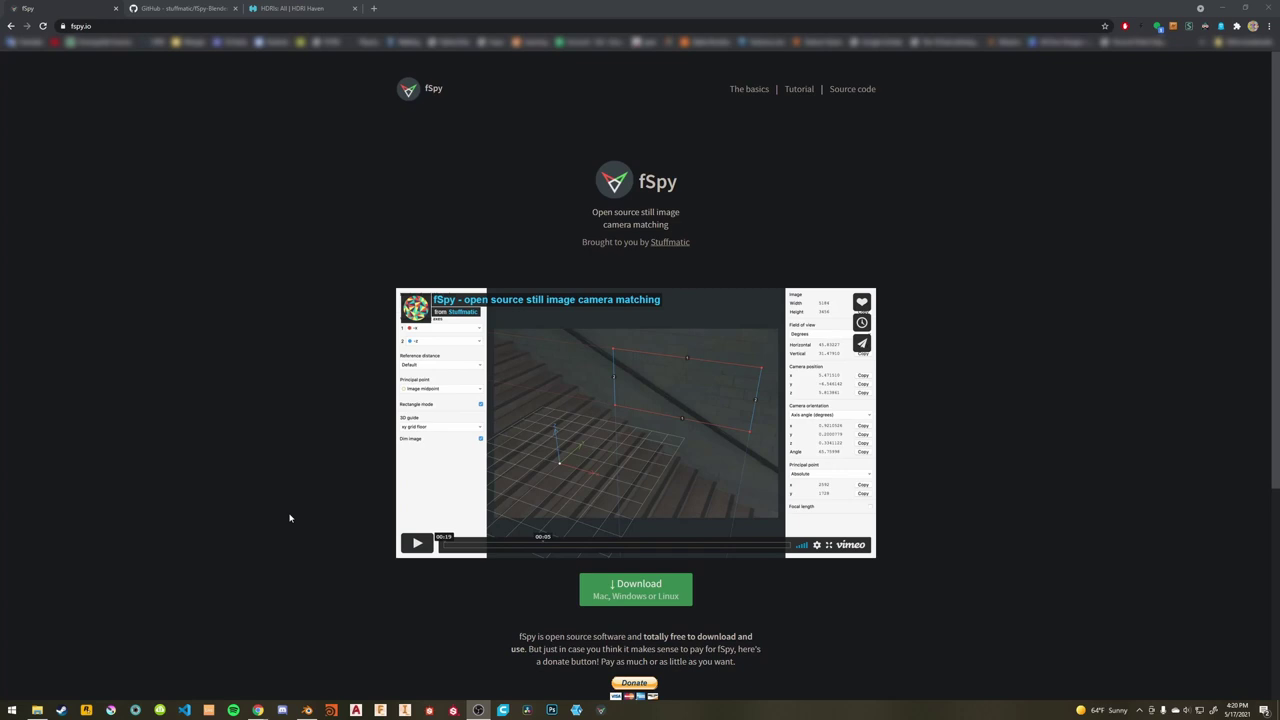
Look through the fSpy page for the program download and the Blender importer add-on.
scroll(290, 518, down, 1)
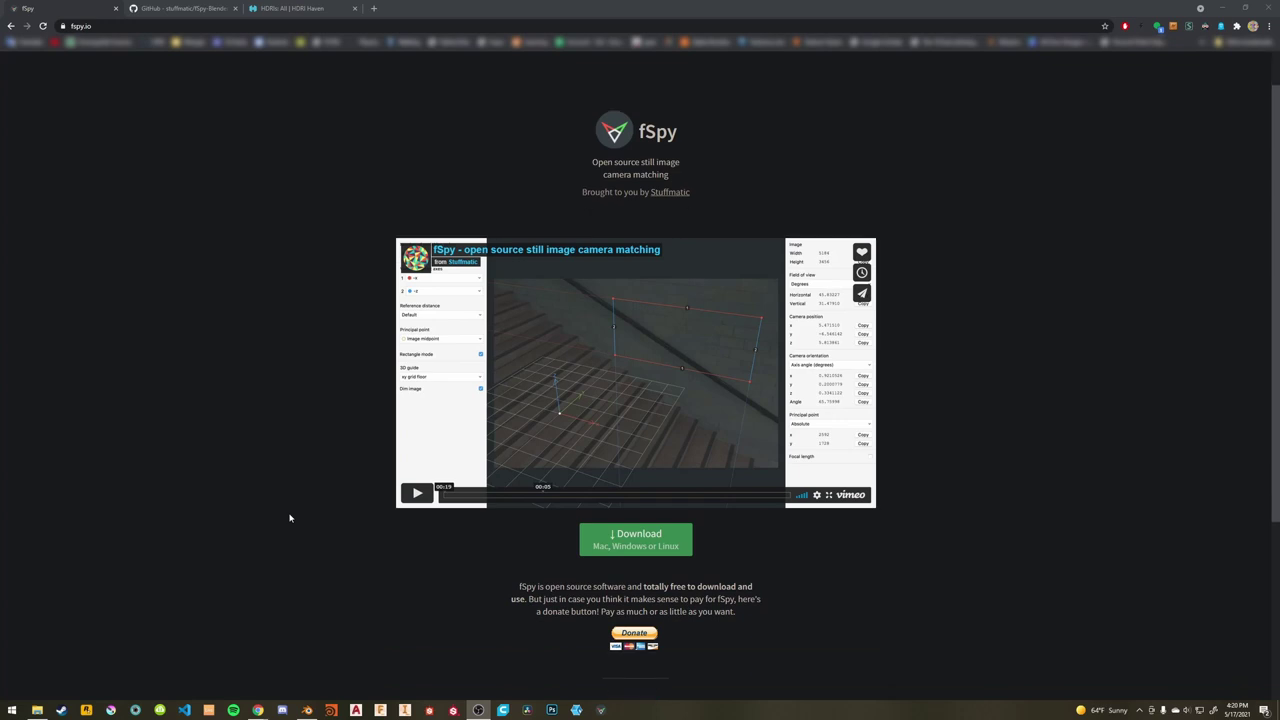
scroll(290, 518, down, 1)
scroll(288, 518, down, 1)
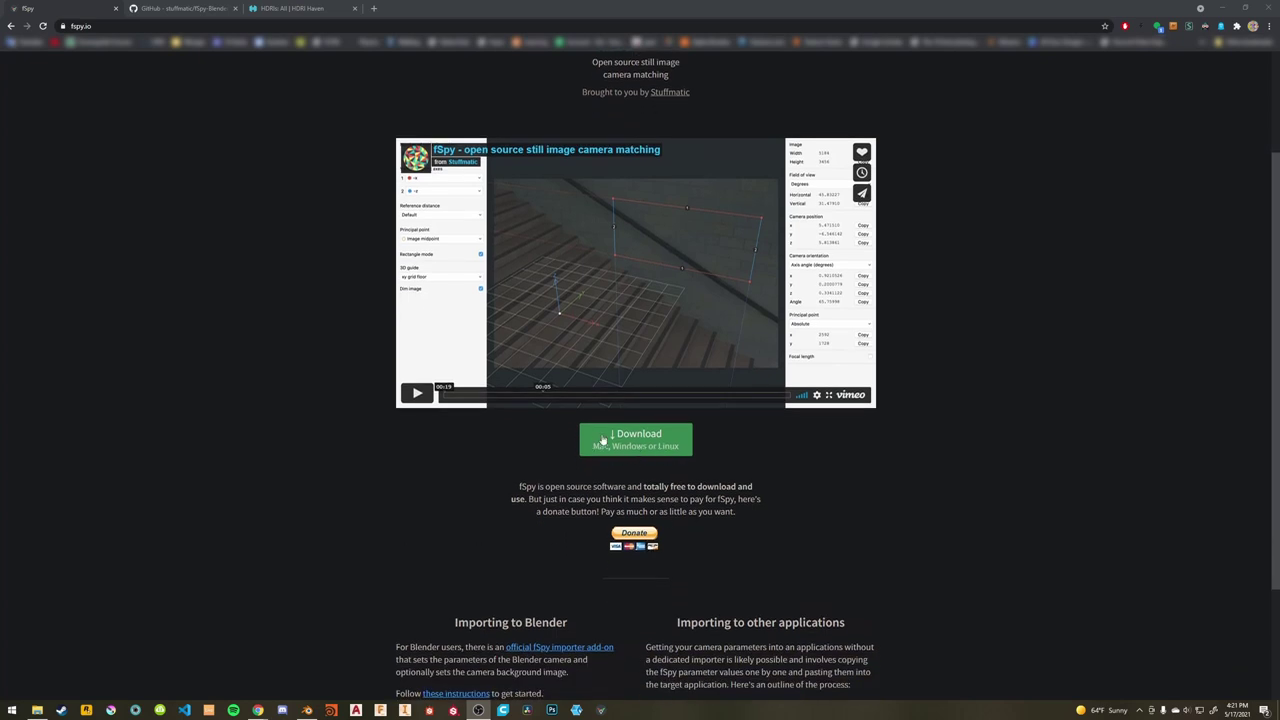
scroll(510, 560, down, 1)
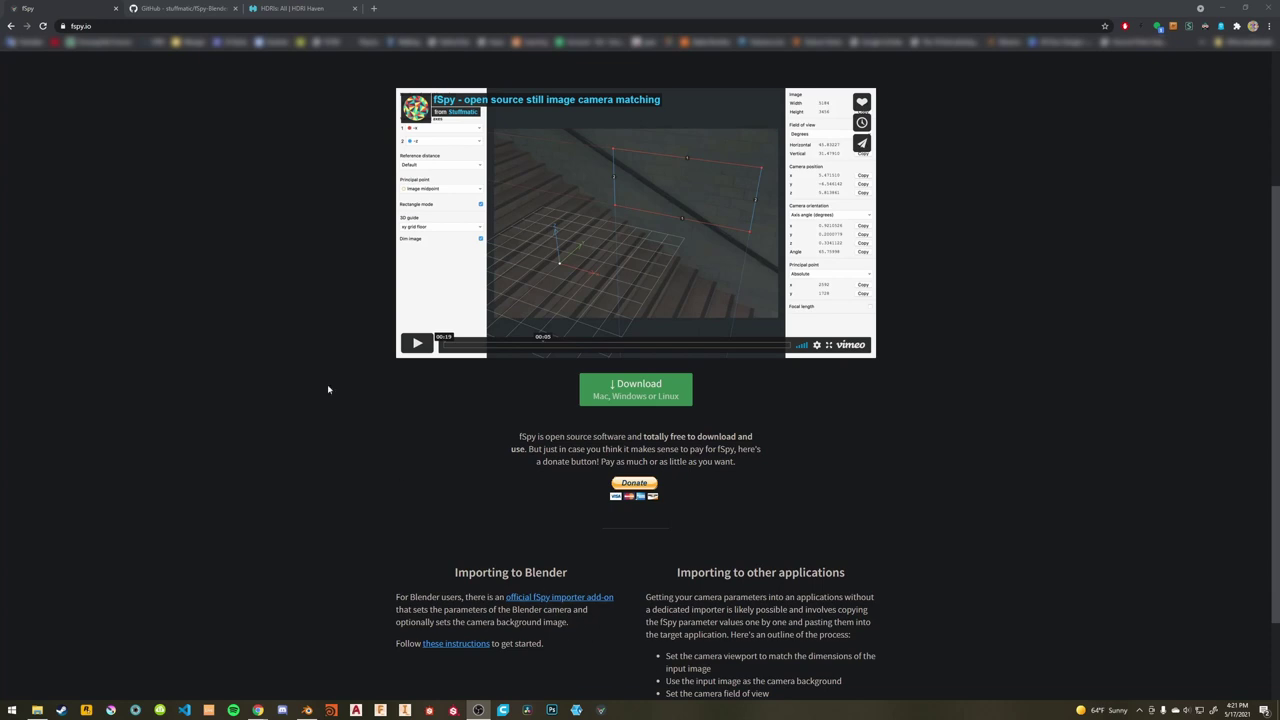
Browse the HDRI Haven library's Night category and view the Blue Lagoon Night HDRI page.
click(270, 12)
scroll(423, 229, up, 2)
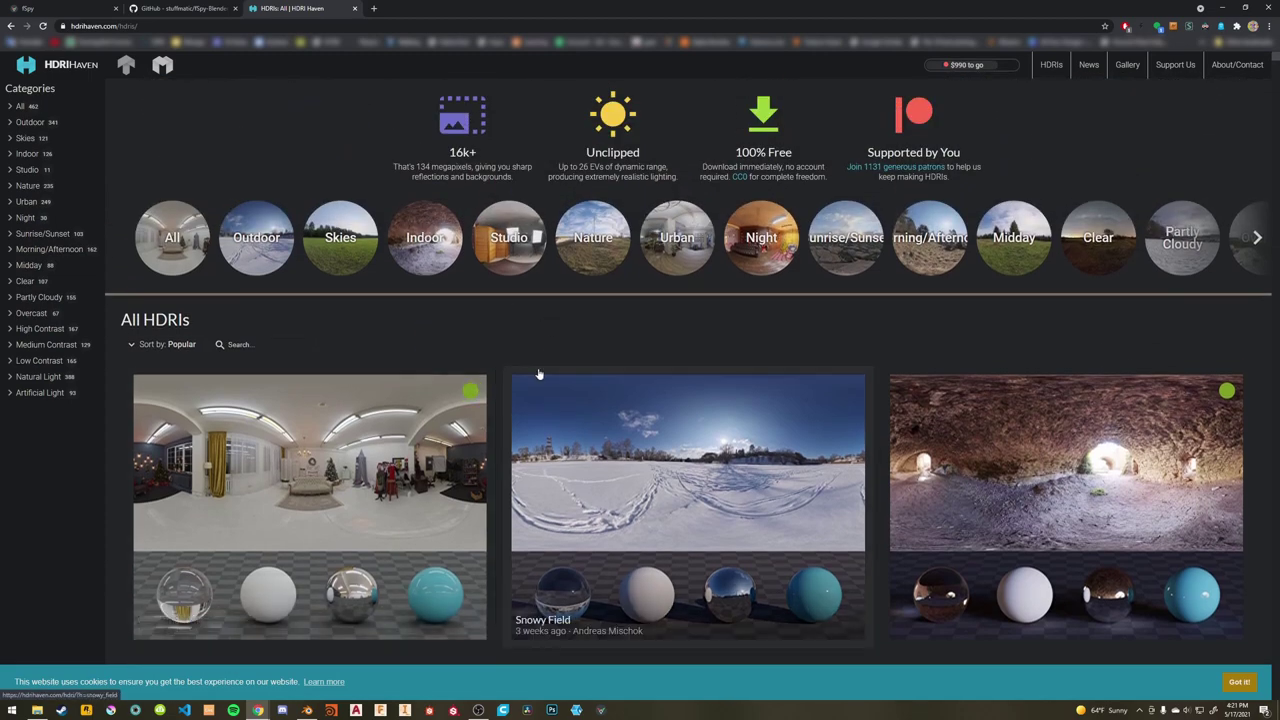
scroll(537, 374, down, 5)
scroll(1075, 113, up, 5)
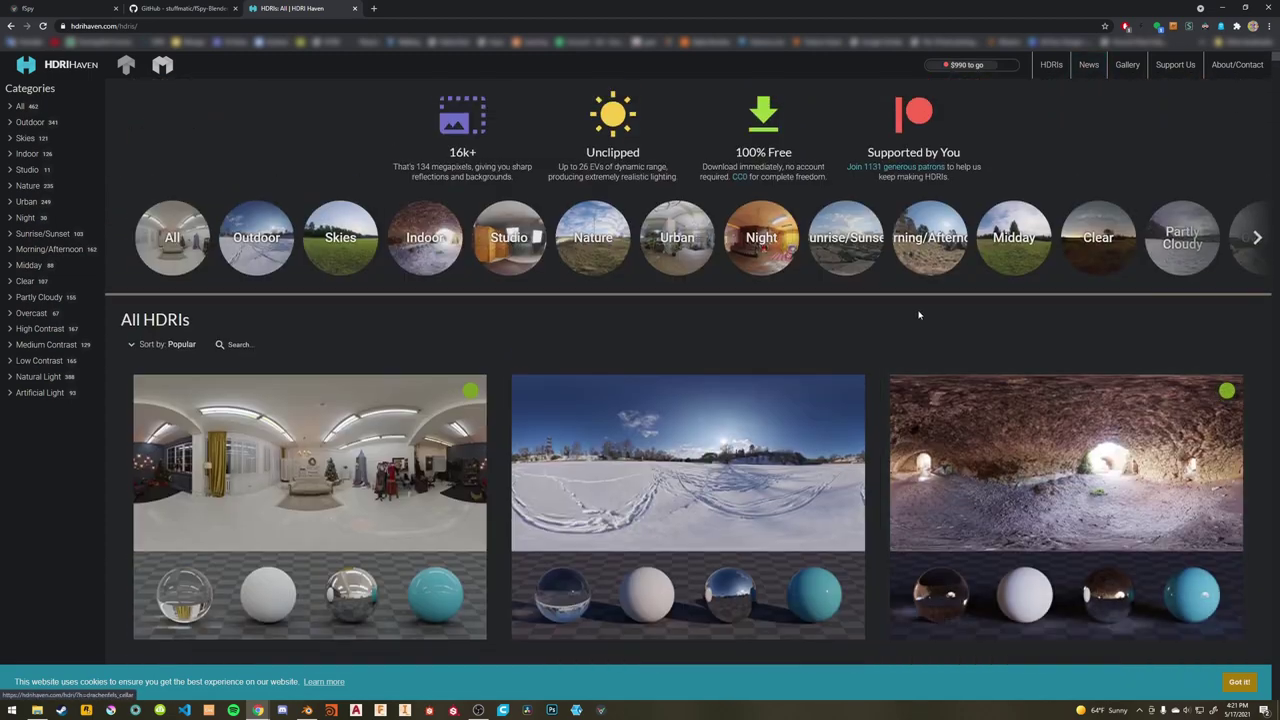
click(780, 252)
click(785, 341)
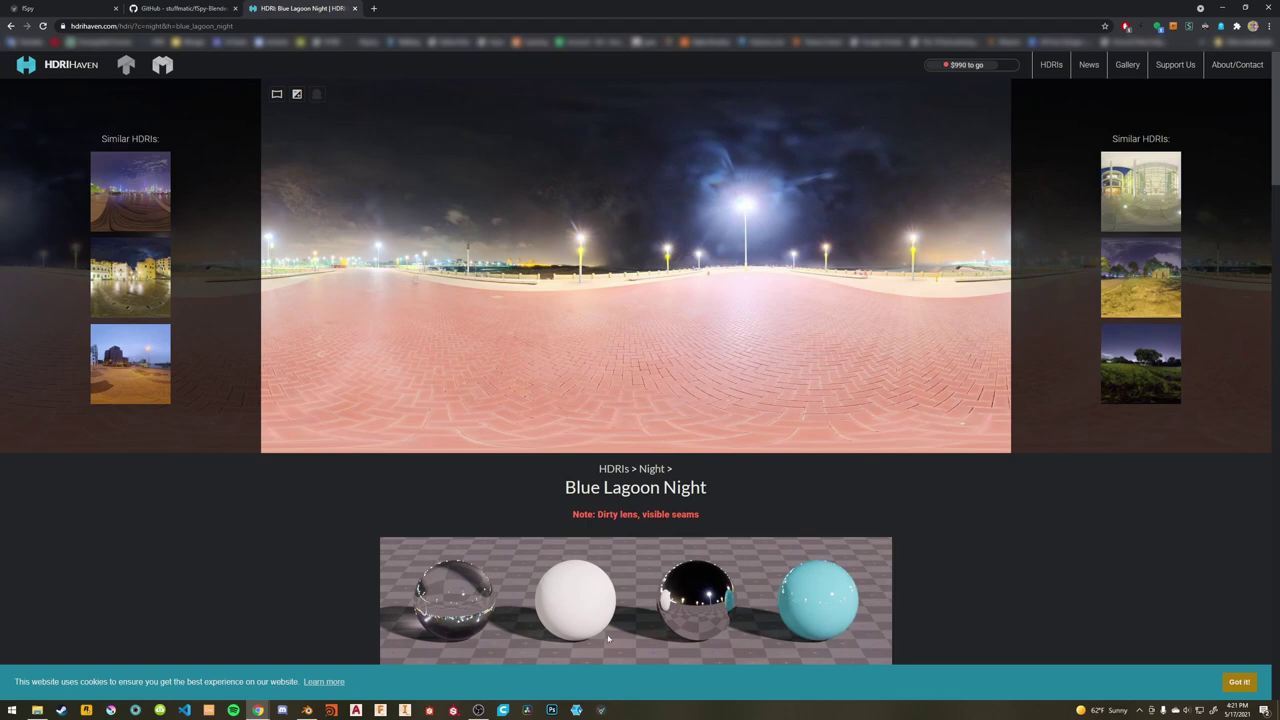
Switch to fSpy and load the night alley photo with the tower from the file explorer.
click(600, 710)
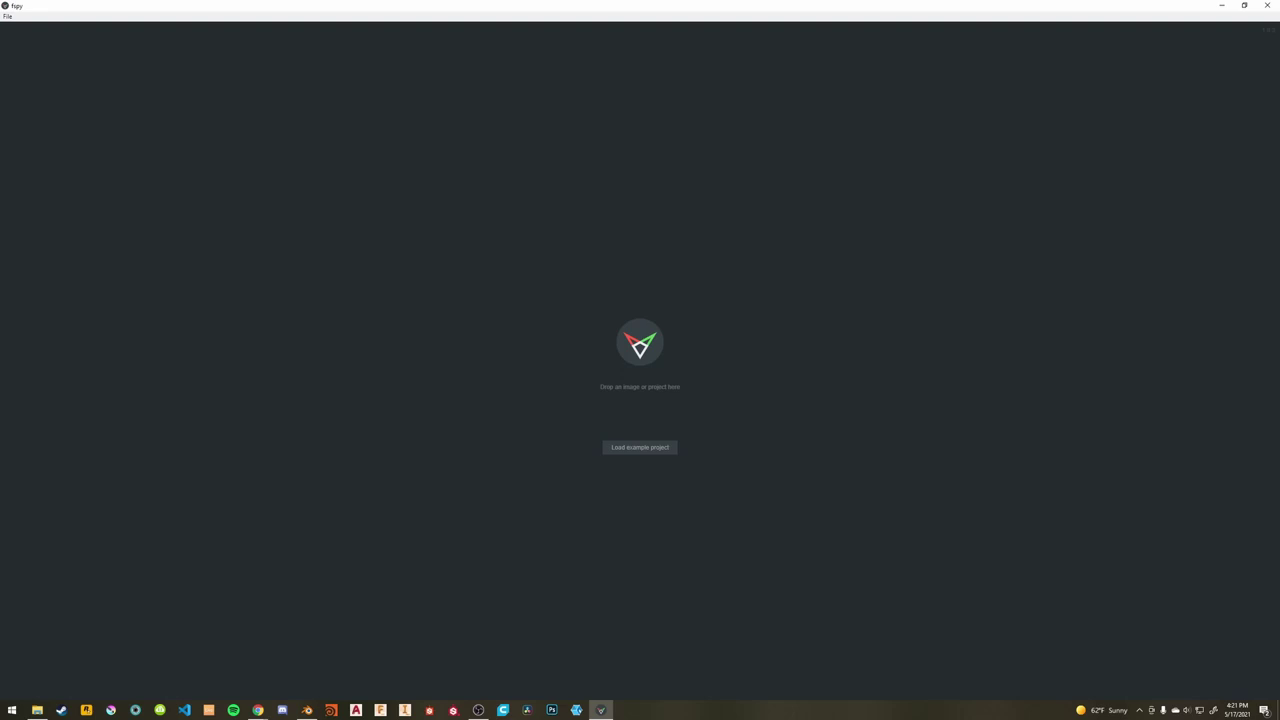
click(37, 710)
drag(0, 431, 467, 431)
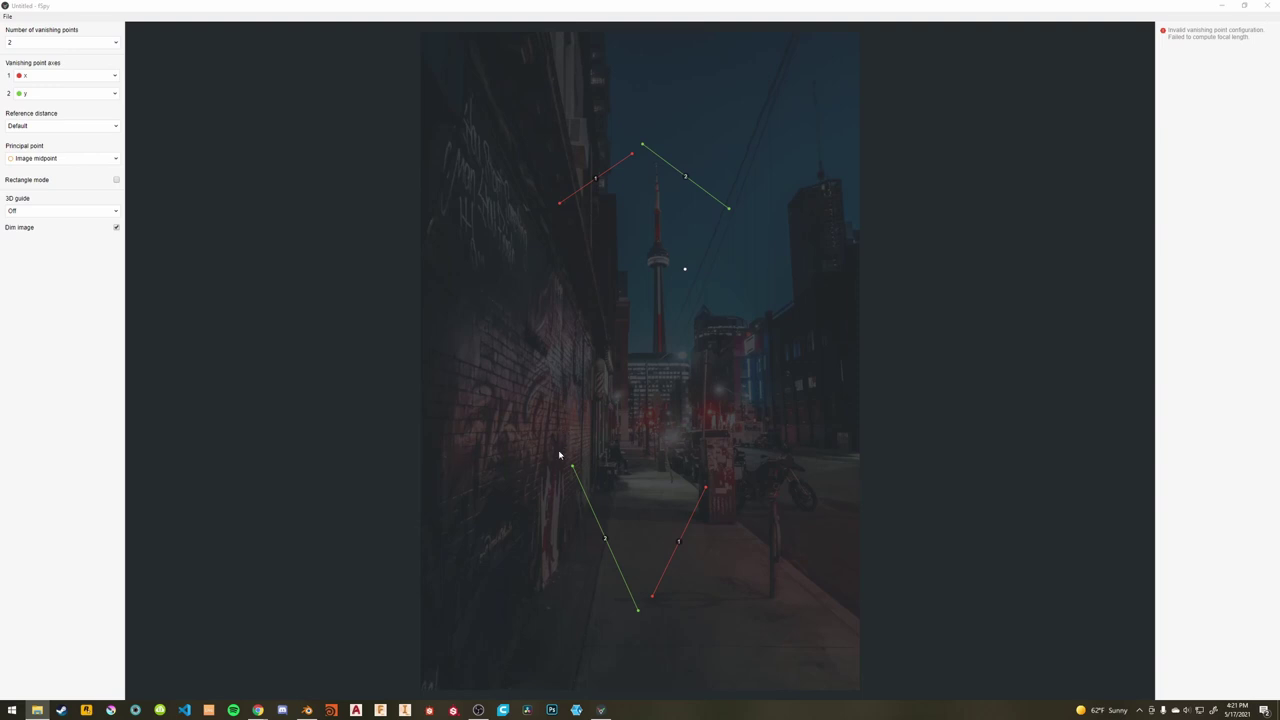
Lay the two y-axis vanishing lines across the sidewalk's width, one in the foreground and one farther up the sidewalk.
drag(573, 468, 860, 649)
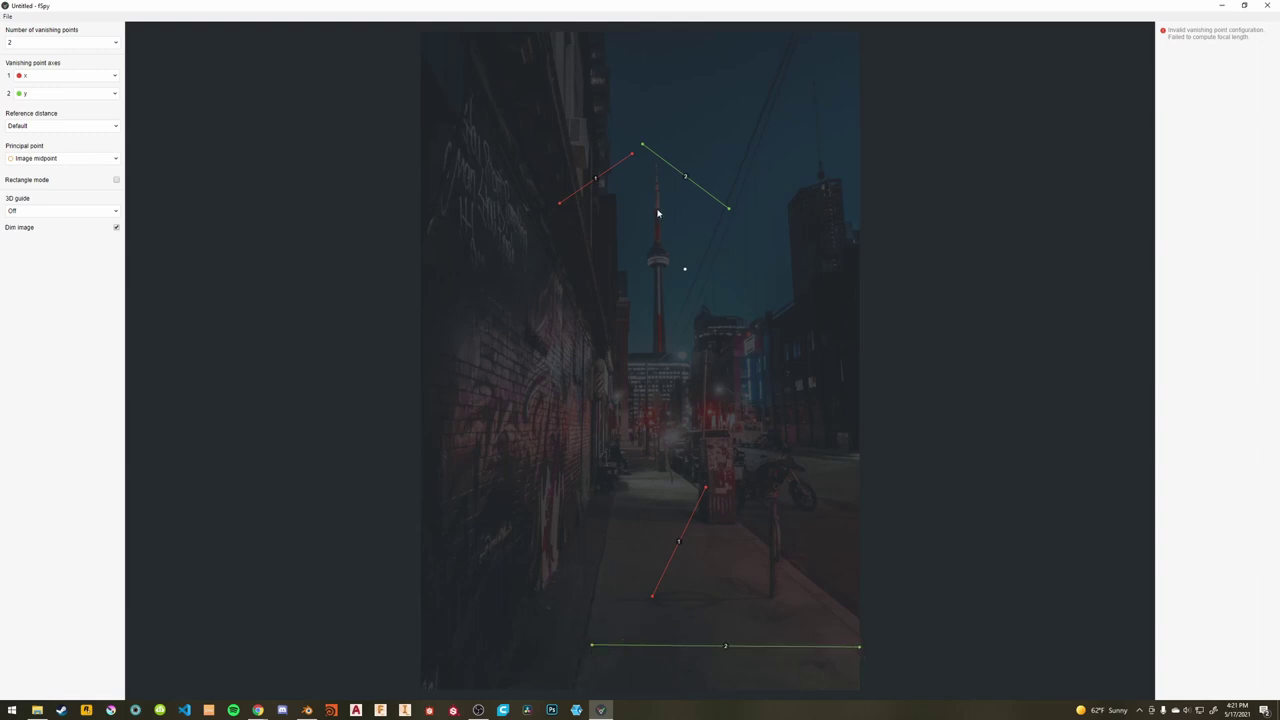
drag(643, 146, 613, 542)
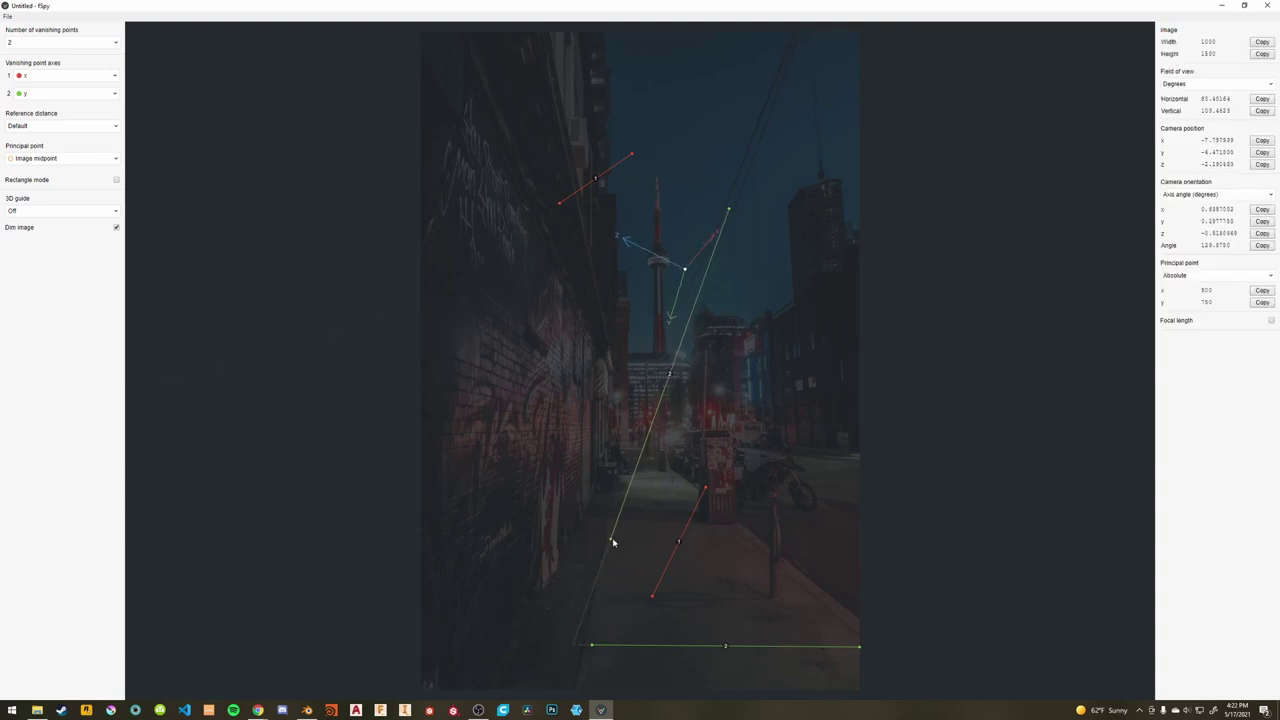
drag(730, 211, 752, 542)
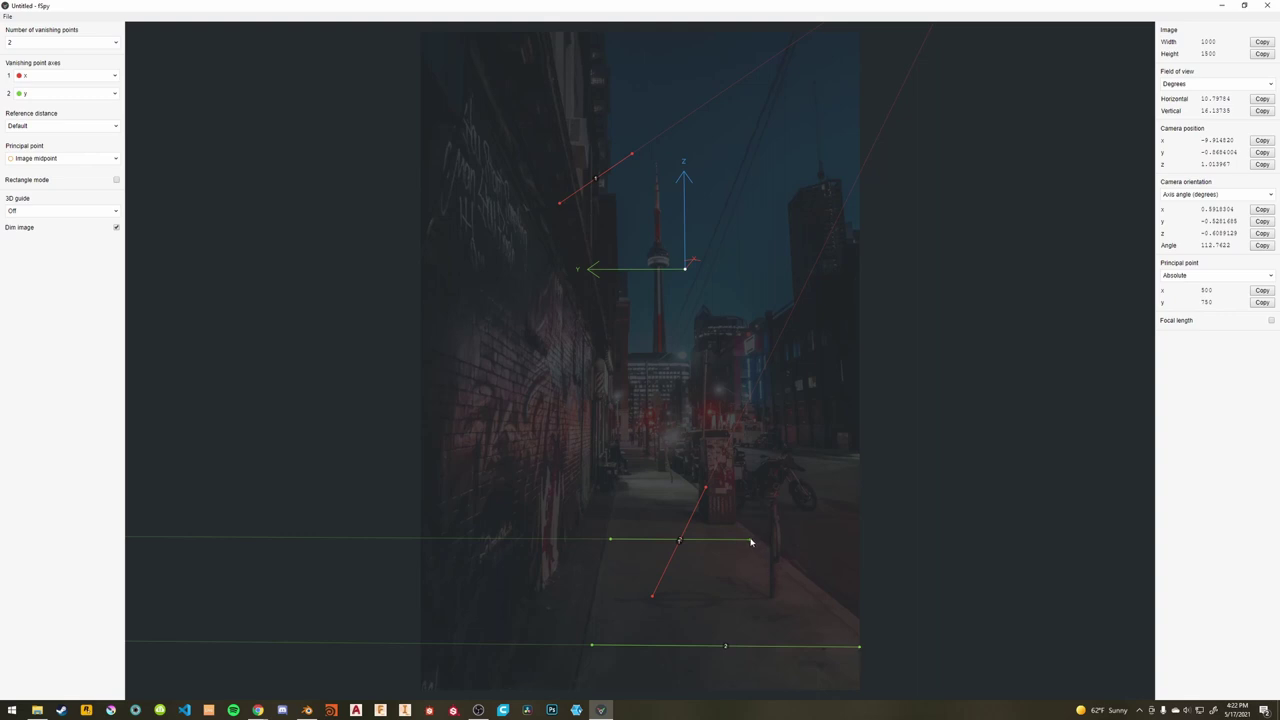
drag(750, 539, 747, 542)
Align the two x-axis vanishing lines with the sidewalk's right and left edges, joining the ends of the y-axis lines.
drag(652, 597, 839, 625)
drag(705, 486, 754, 546)
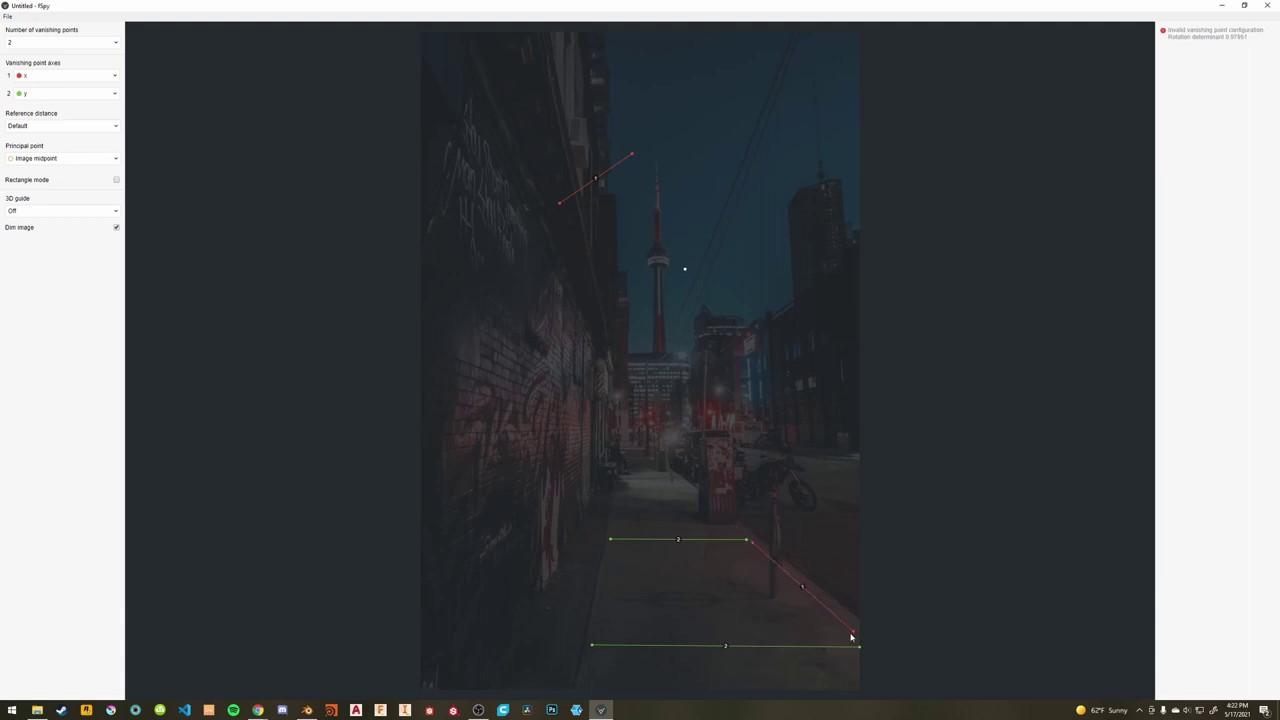
drag(851, 637, 852, 635)
drag(561, 204, 592, 645)
drag(630, 158, 610, 547)
Place the origin on the sidewalk inside the four vanishing lines and fine-tune the far-left line end.
drag(684, 269, 677, 568)
drag(612, 541, 610, 541)
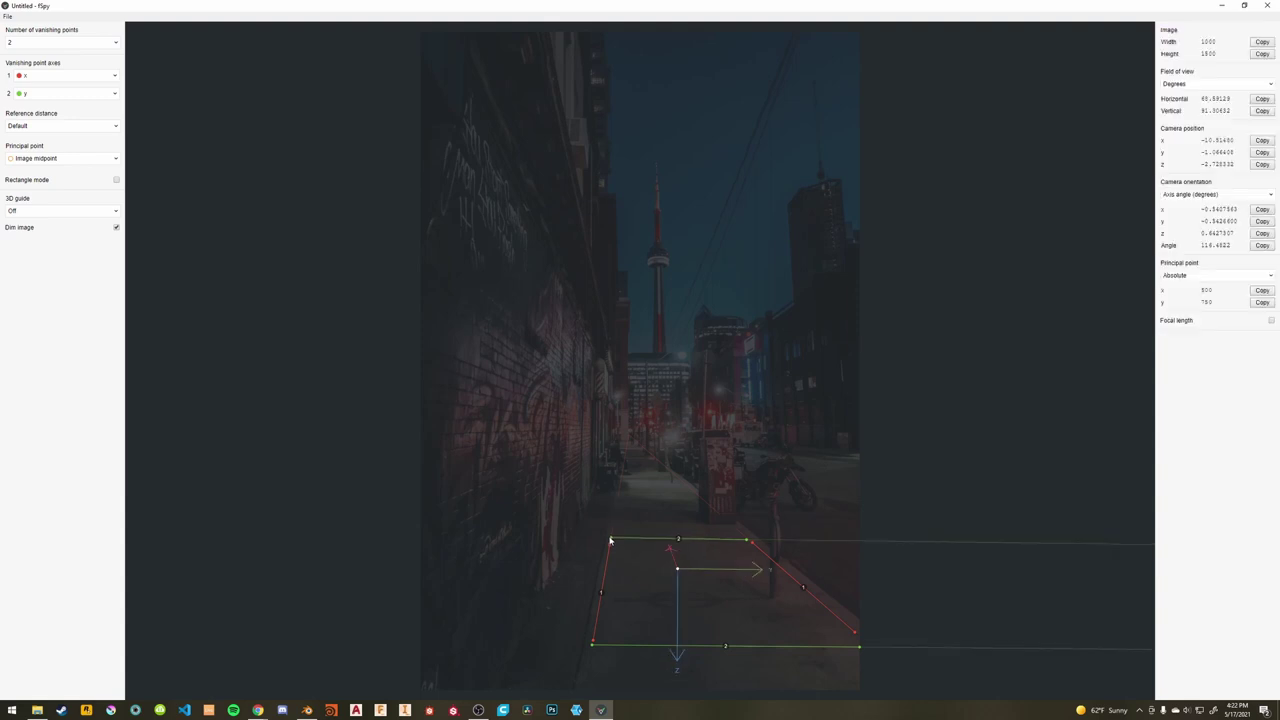
mouse_move(677, 568)
mouse_down()
mouse_move(627, 549)
mouse_move(594, 634)
mouse_move(851, 644)
mouse_move(640, 460)
mouse_move(507, 567)
mouse_move(516, 266)
mouse_move(730, 288)
mouse_move(805, 381)
mouse_move(814, 652)
mouse_move(668, 645)
mouse_move(617, 625)
mouse_move(618, 564)
mouse_move(609, 614)
mouse_move(740, 634)
mouse_move(629, 623)
mouse_move(626, 596)
mouse_move(666, 620)
mouse_move(629, 614)
mouse_move(680, 574)
mouse_move(658, 581)
mouse_up()
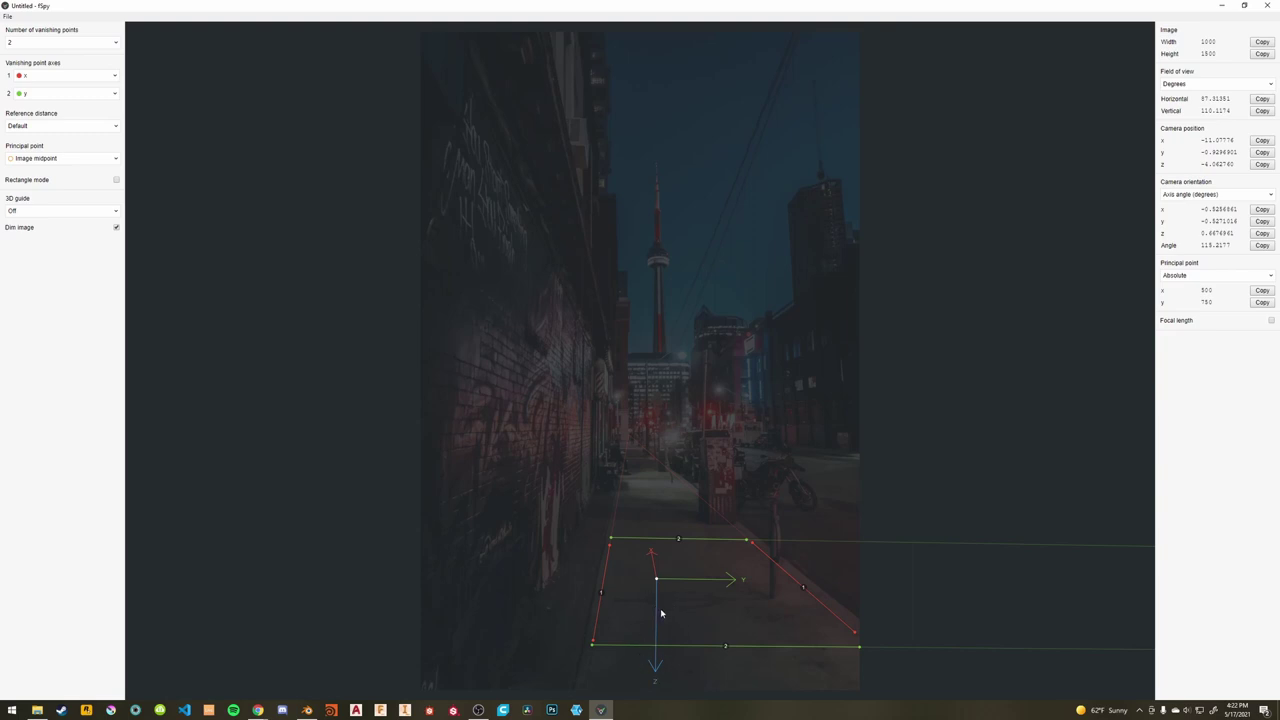
Set the first vanishing point axis to -x and shift the origin slightly up the sidewalk.
click(67, 80)
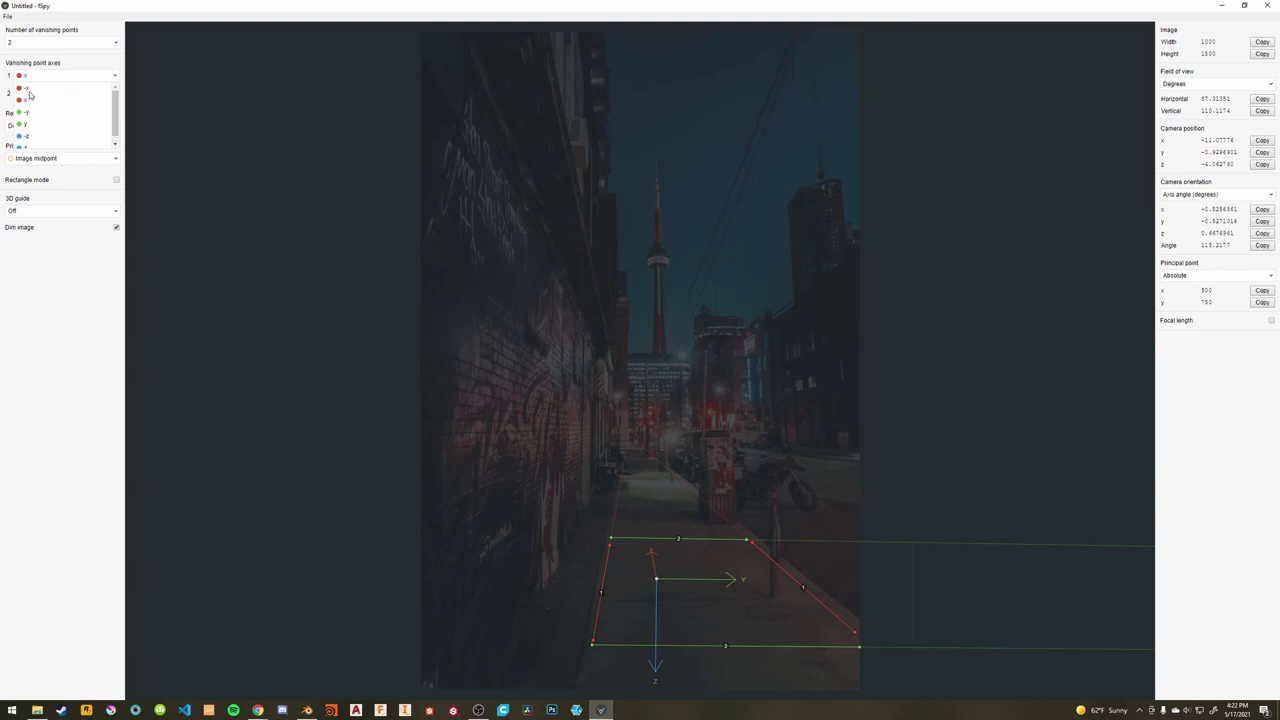
click(28, 89)
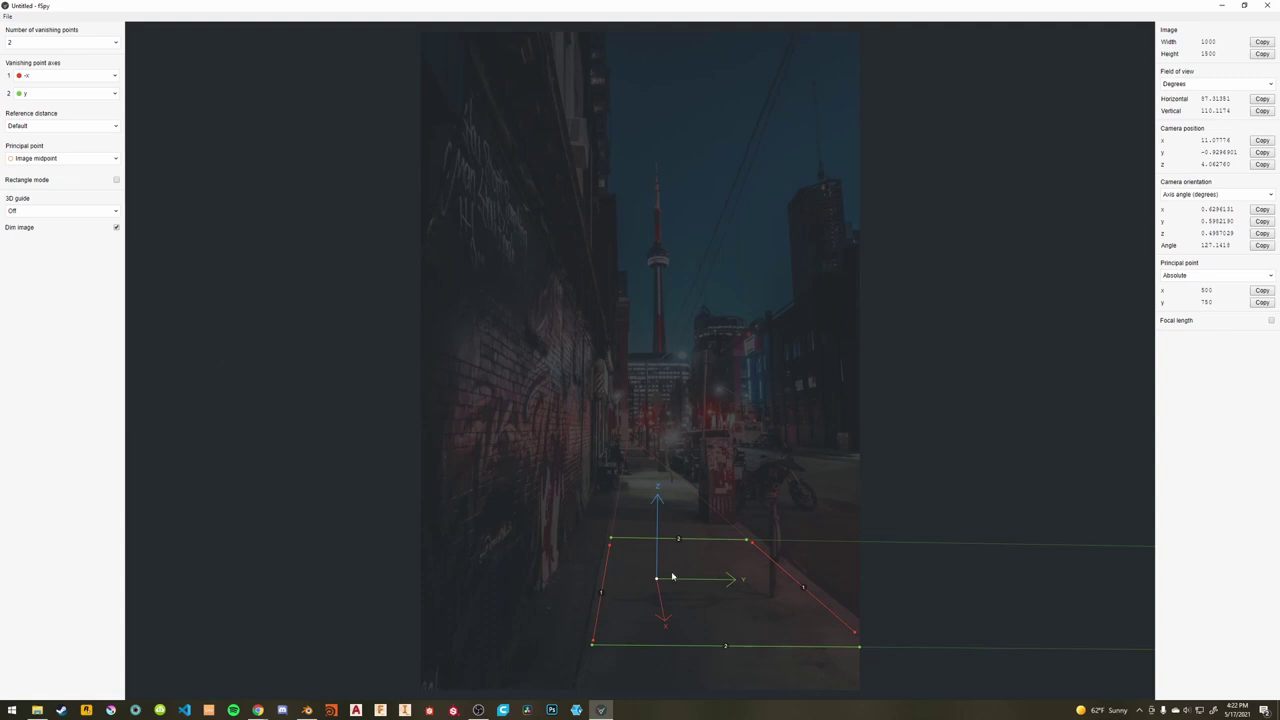
mouse_move(657, 578)
mouse_down()
mouse_move(623, 540)
mouse_move(689, 543)
mouse_move(617, 589)
mouse_move(717, 591)
mouse_move(644, 557)
mouse_up()
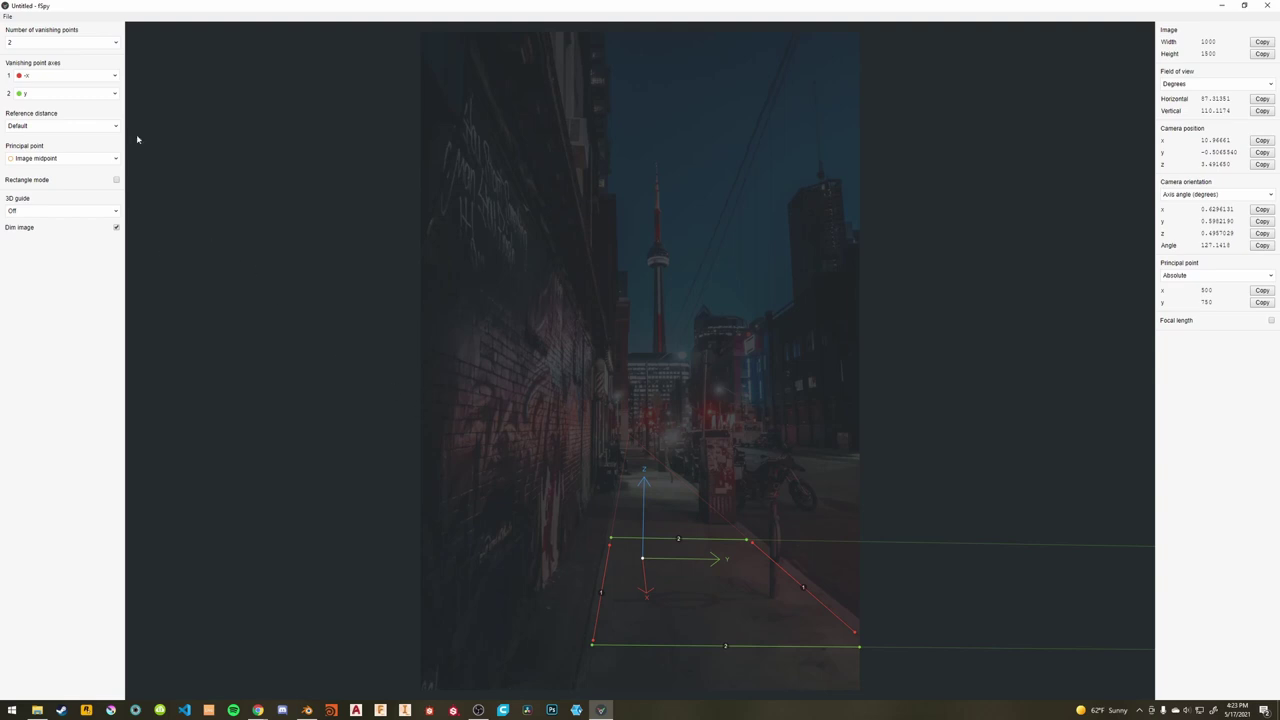
Set the principal point to From 3rd vanishing point and align one z-axis line with the building edge left of the tower.
click(92, 162)
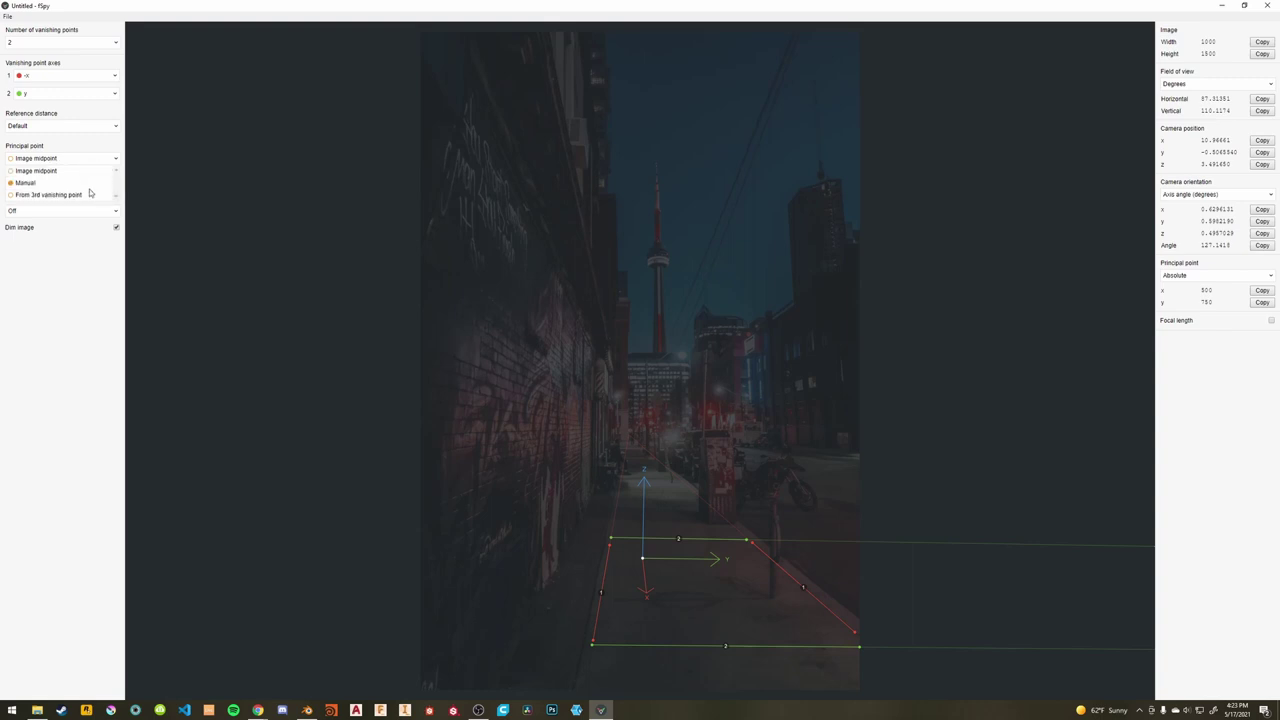
click(93, 190)
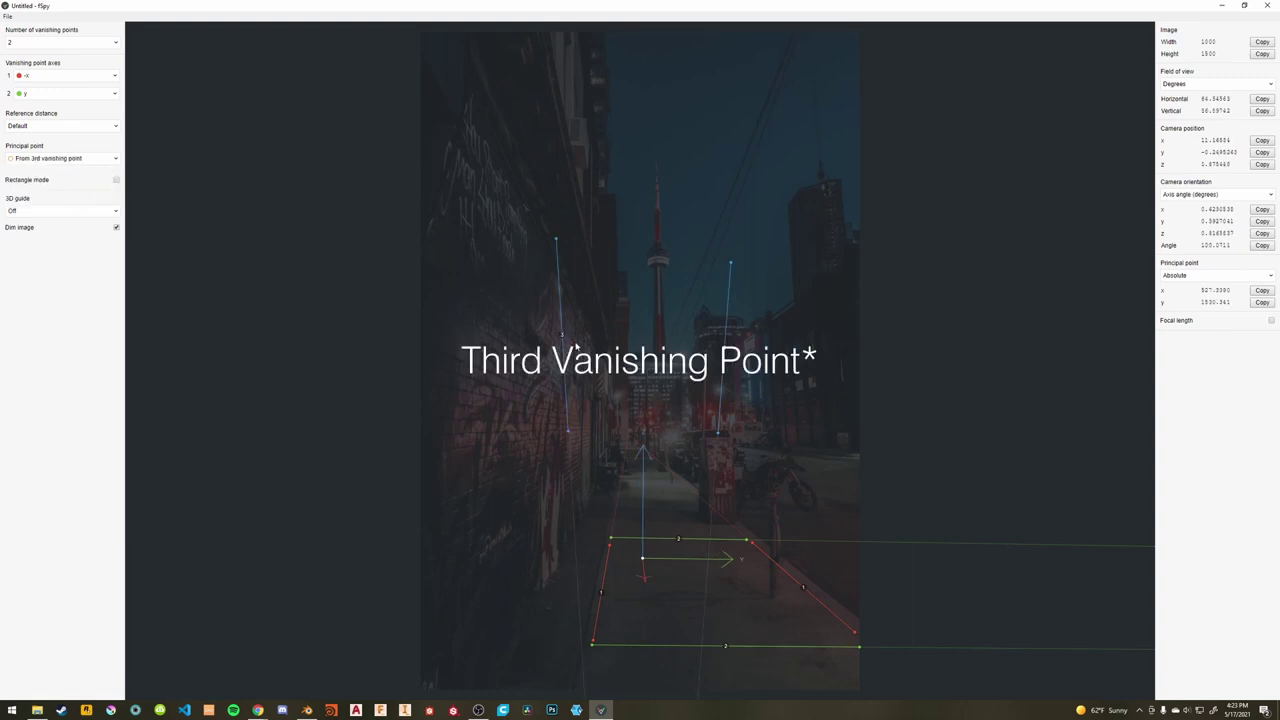
drag(557, 243, 631, 302)
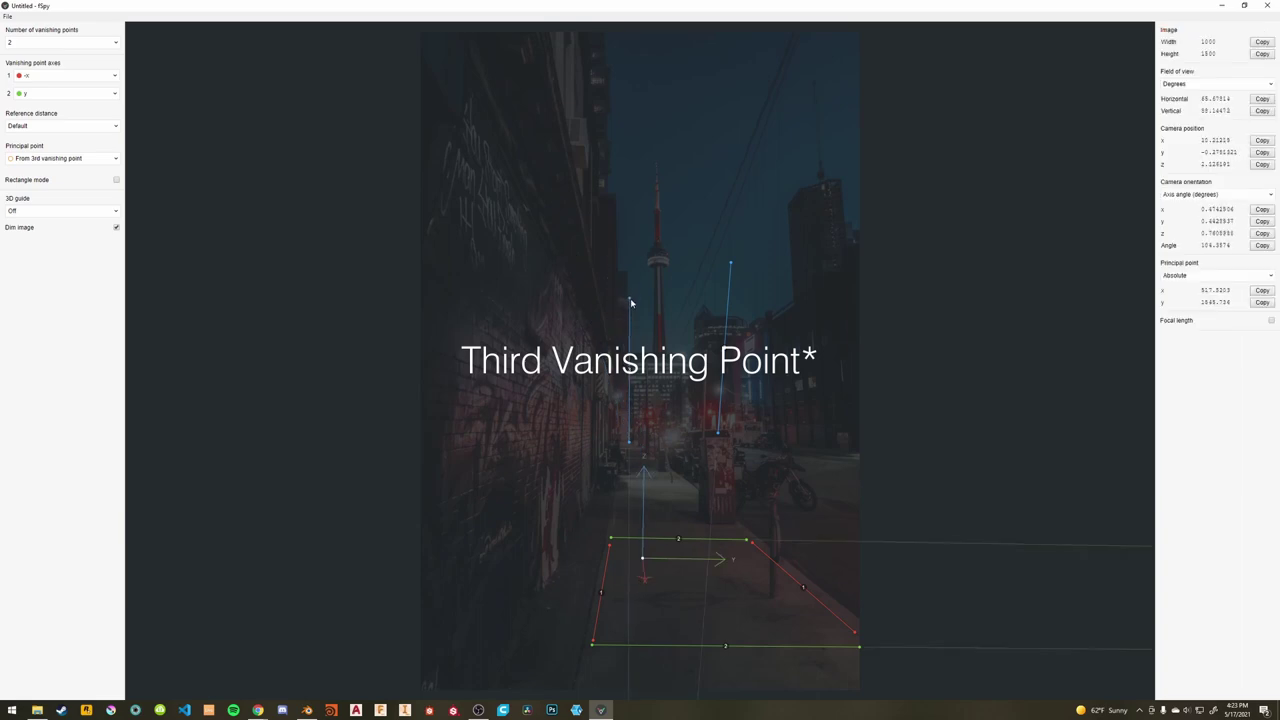
drag(632, 441, 629, 443)
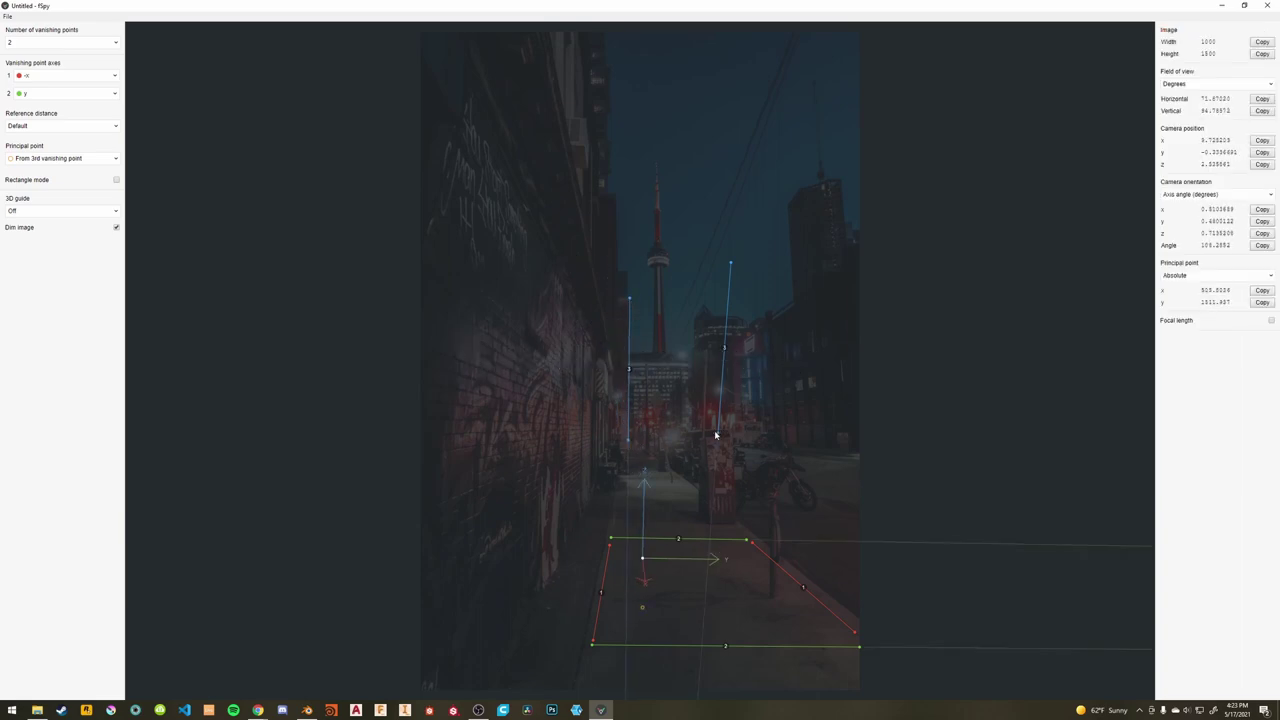
Align the other z-axis line with the vertical building edge on the far side of the street.
drag(716, 435, 734, 428)
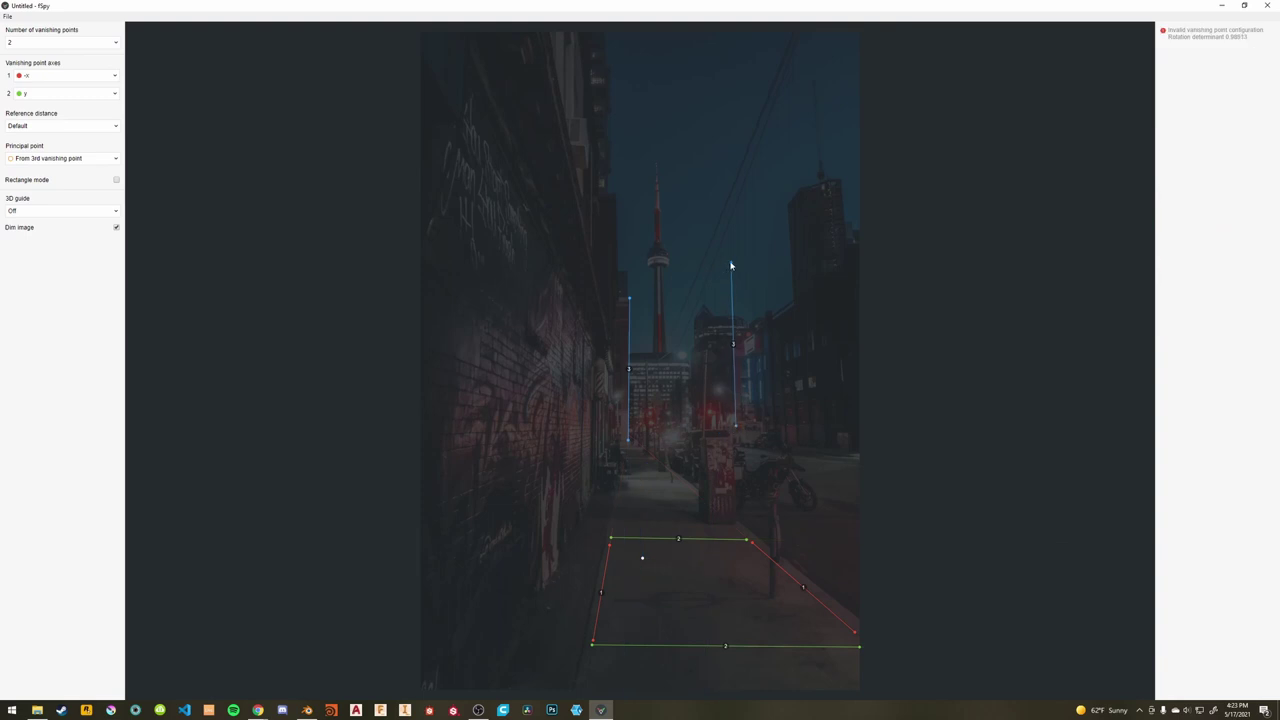
drag(731, 265, 767, 317)
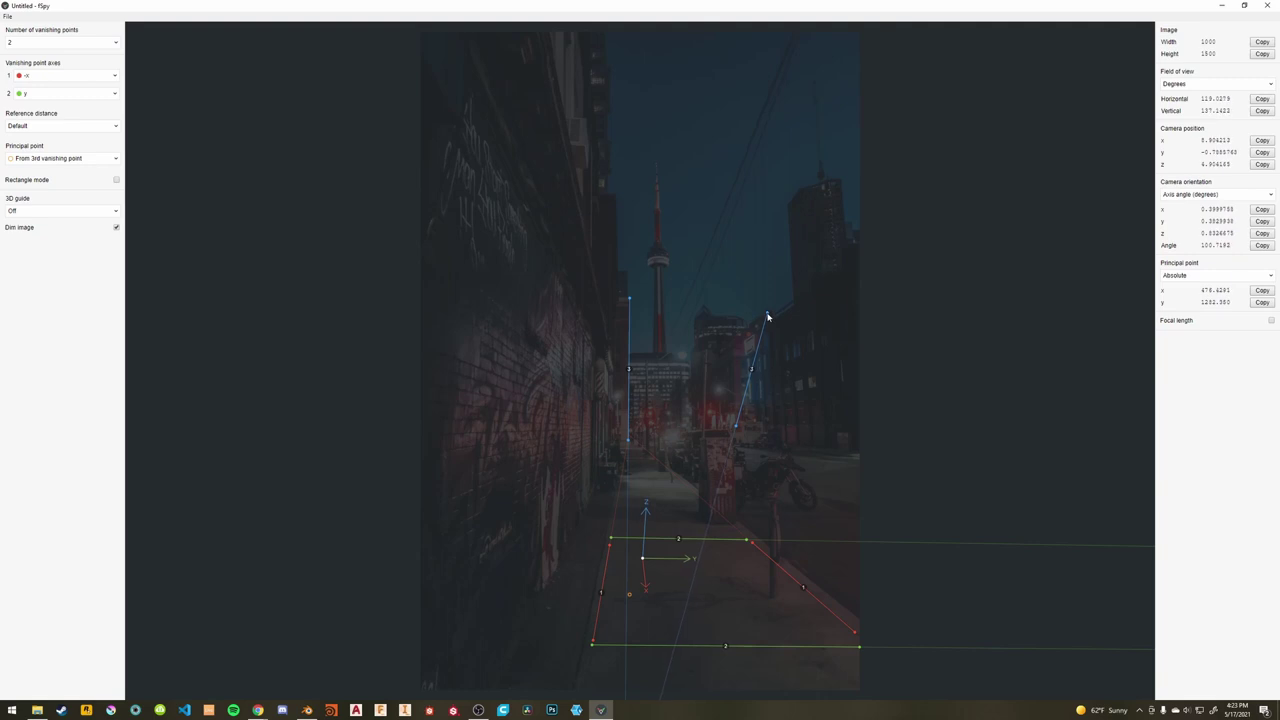
drag(736, 430, 773, 448)
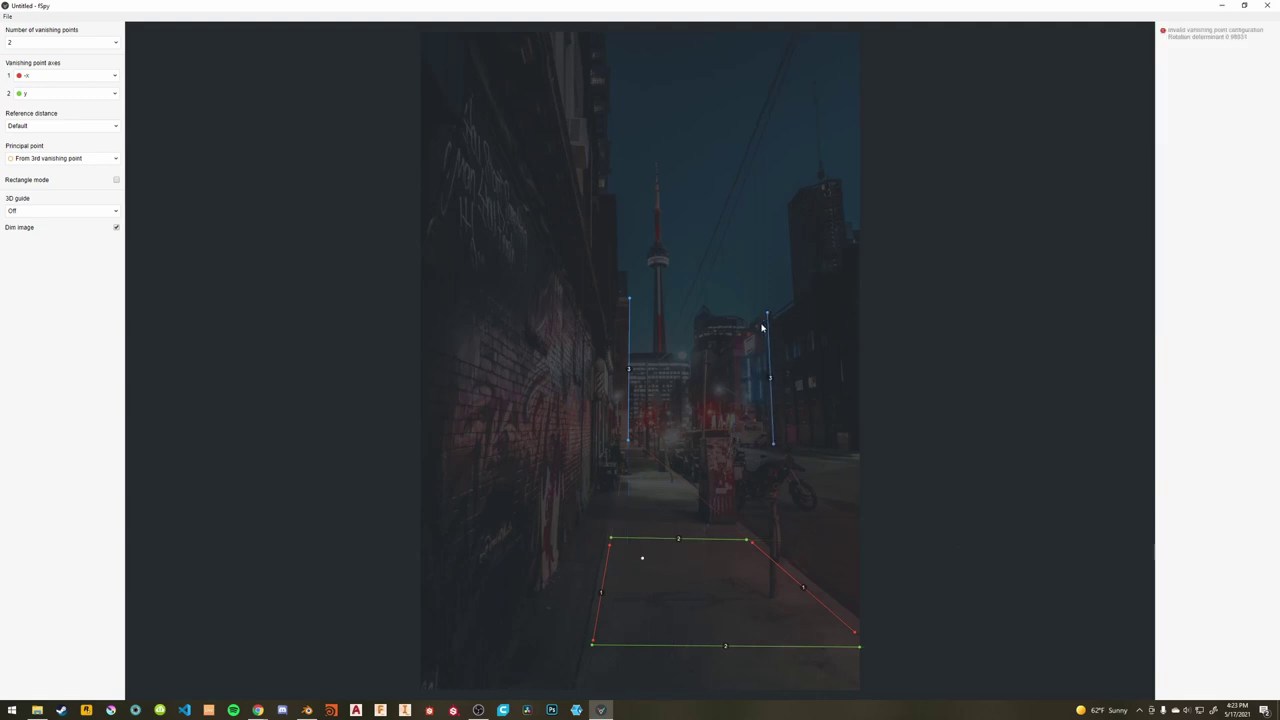
drag(768, 316, 768, 317)
Fine-tune both z-axis lines against the building edges and adjust the origin on the sidewalk.
drag(633, 436, 581, 515)
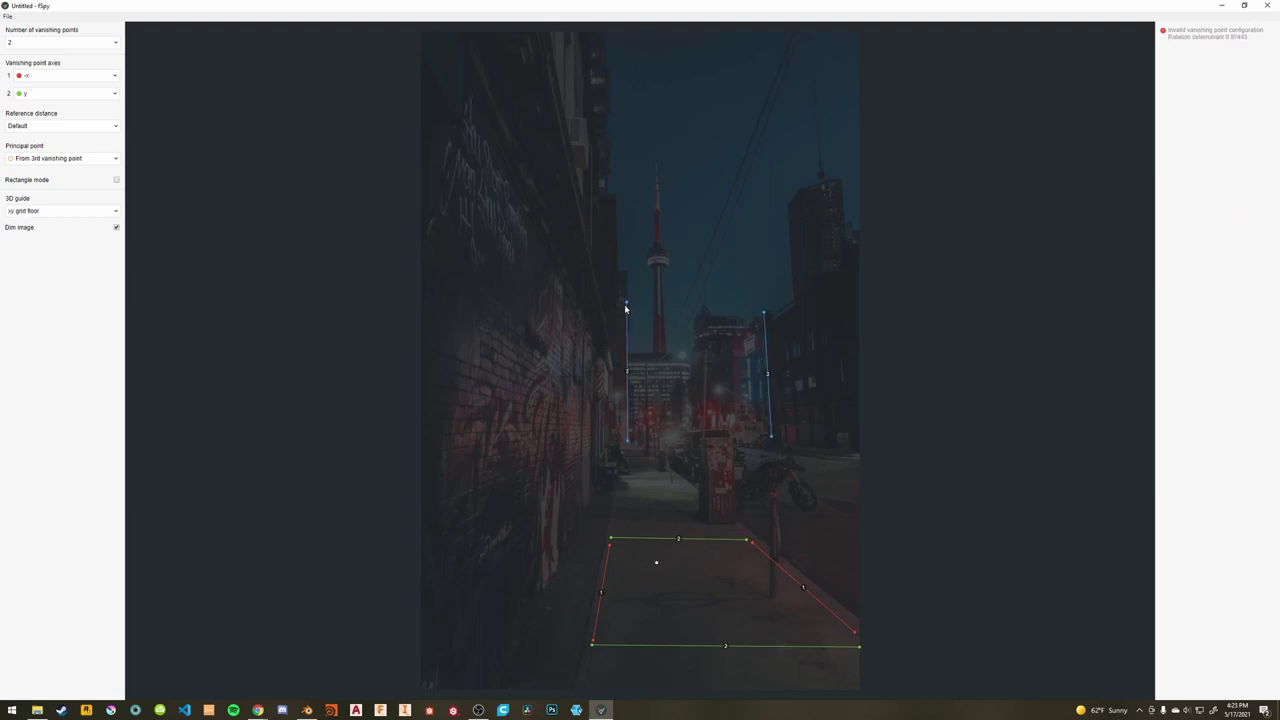
mouse_move(626, 304)
mouse_down()
mouse_move(641, 321)
mouse_move(629, 314)
mouse_up()
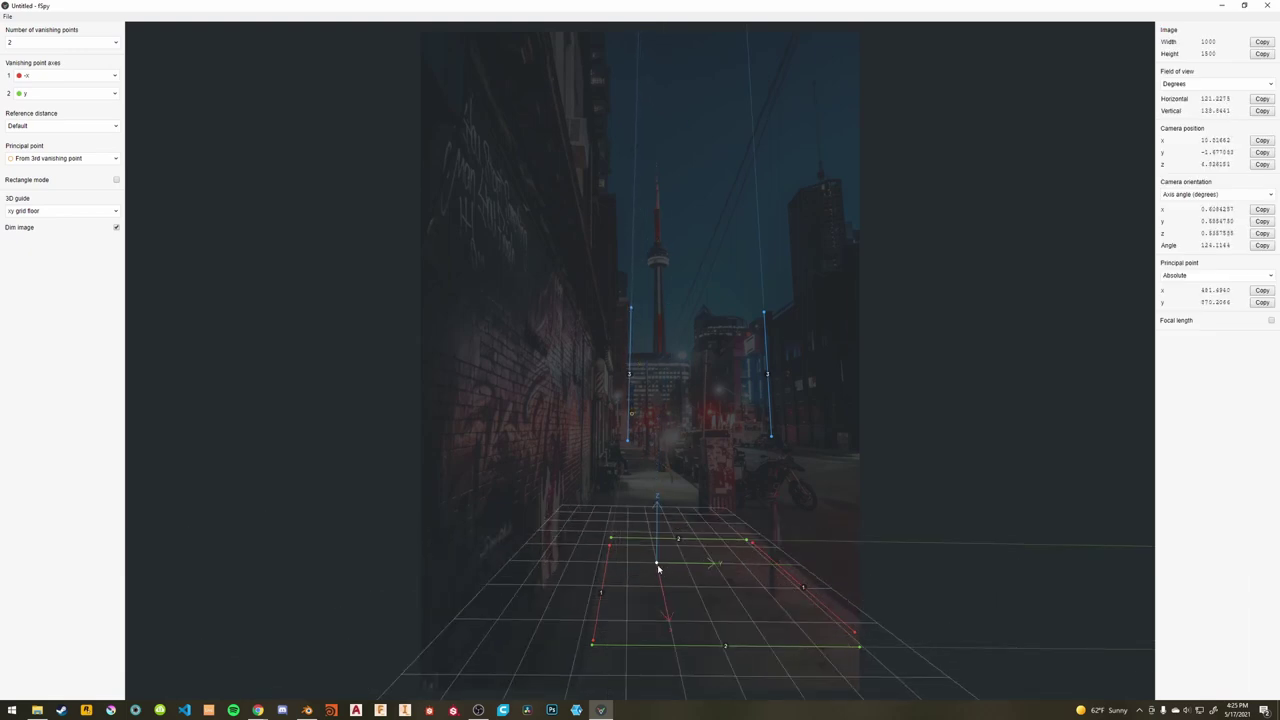
drag(658, 568, 667, 566)
drag(763, 313, 767, 313)
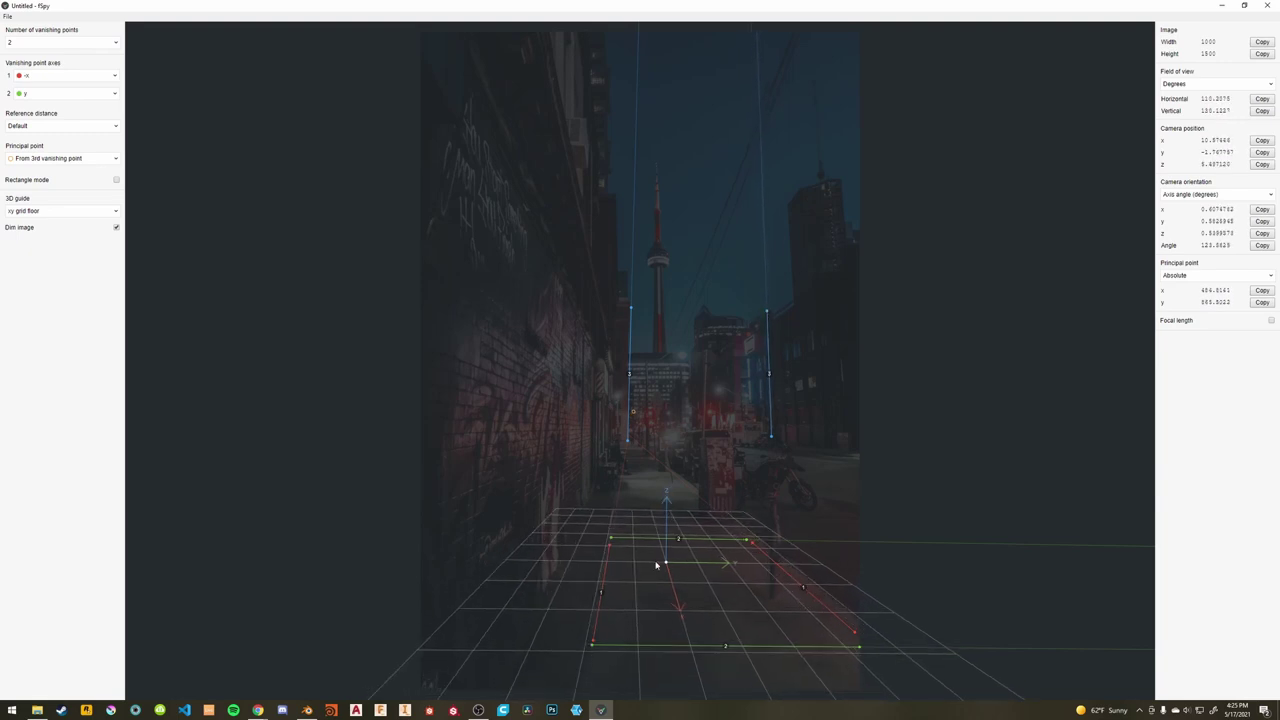
Move the origin onto the sidewalk's left edge line and save the project.
drag(656, 565, 611, 558)
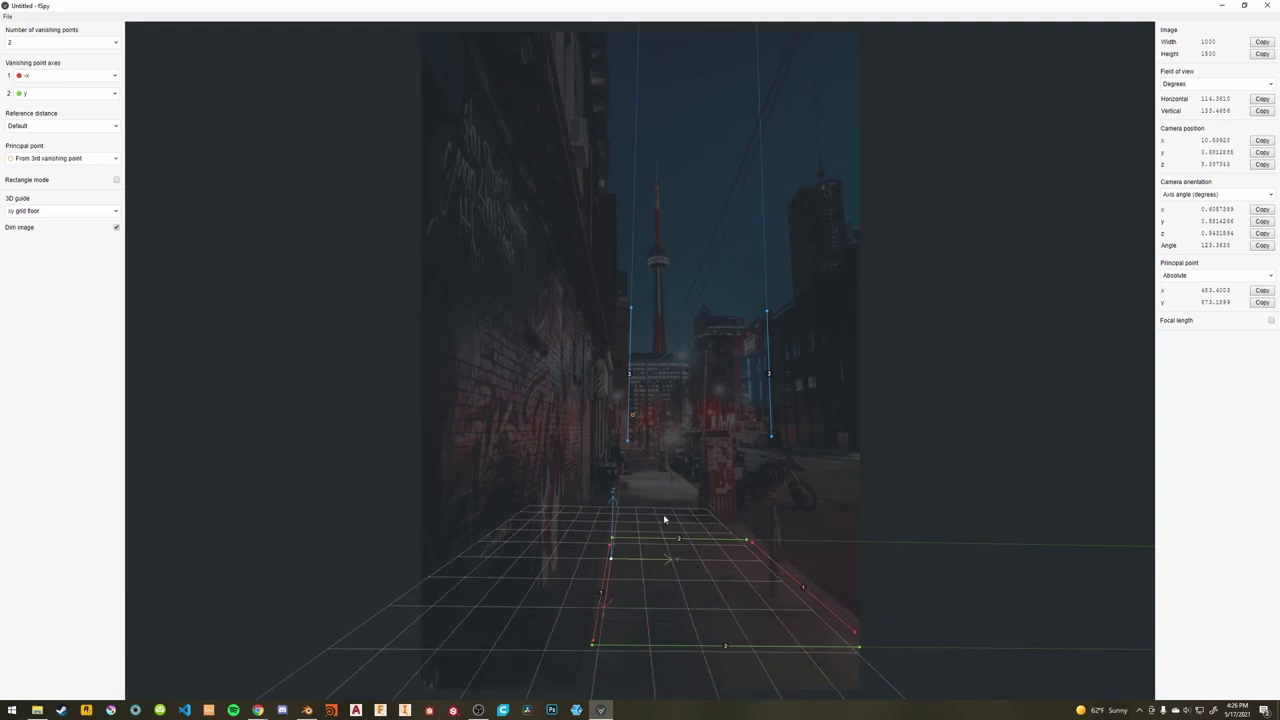
key(ctrl+s)
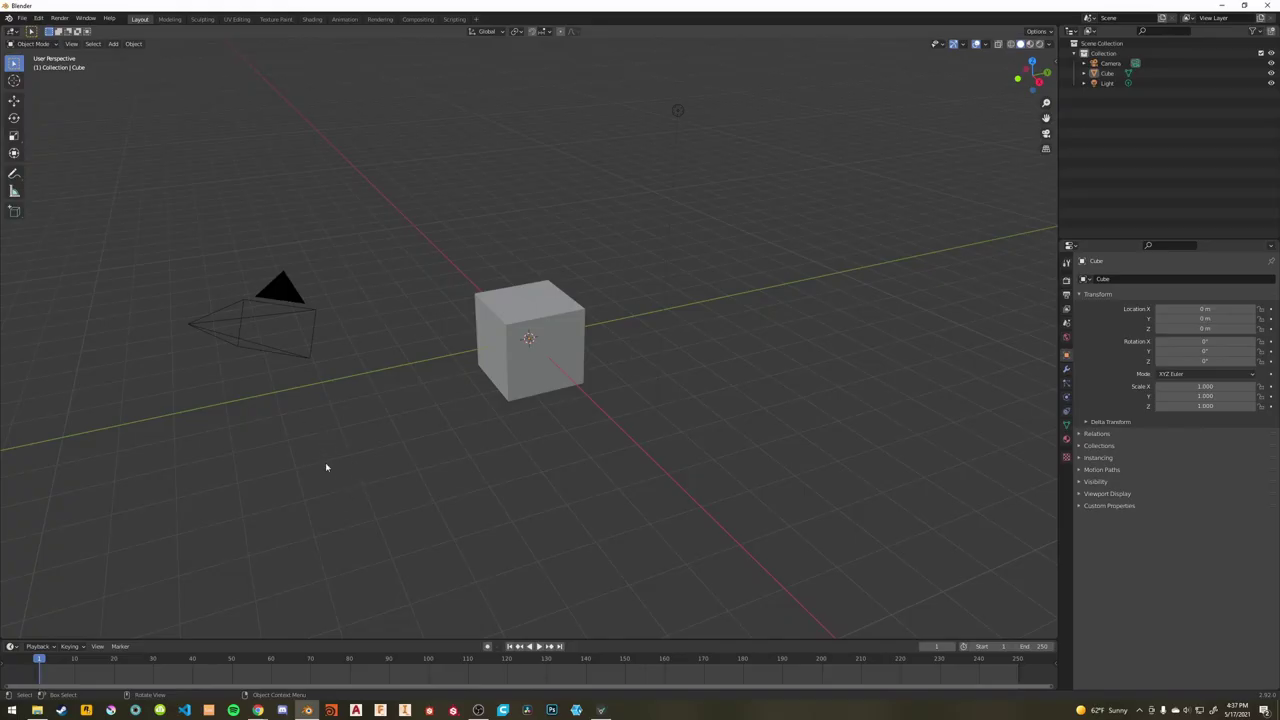
Switch to Blender and search the add-on preferences for "node" to check that Node Wrangler is enabled.
click(38, 18)
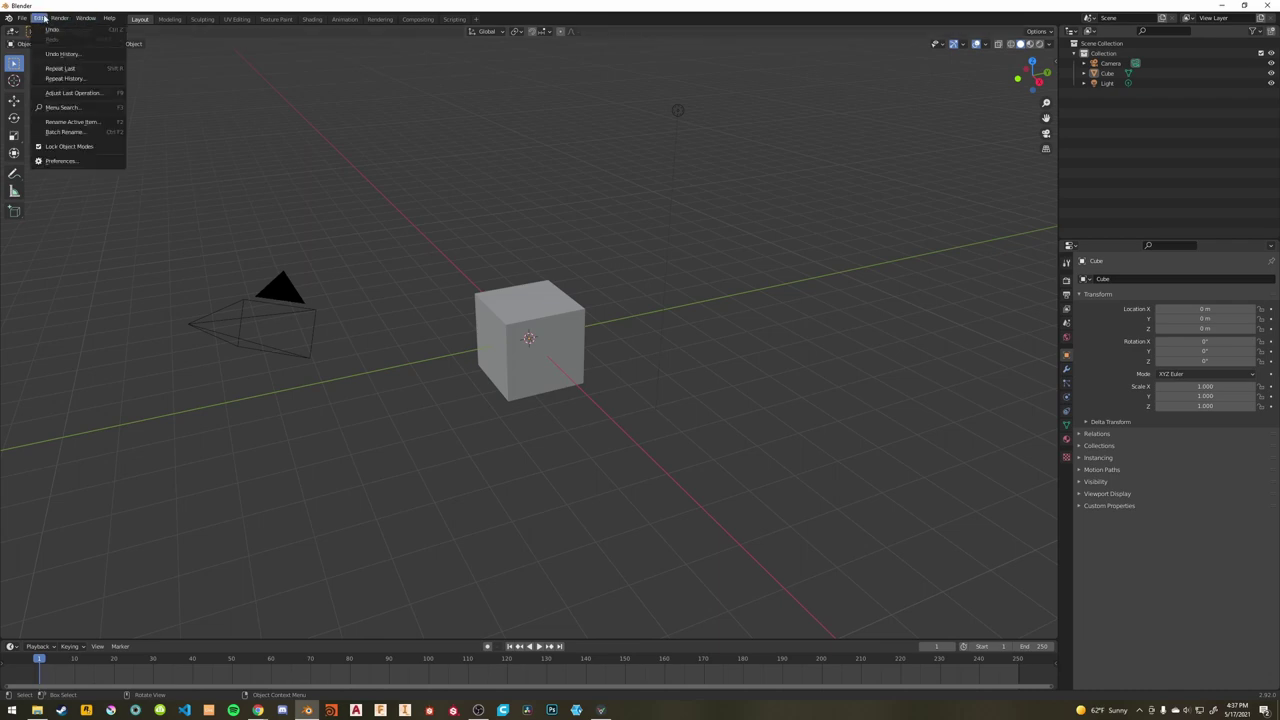
click(62, 161)
click(48, 141)
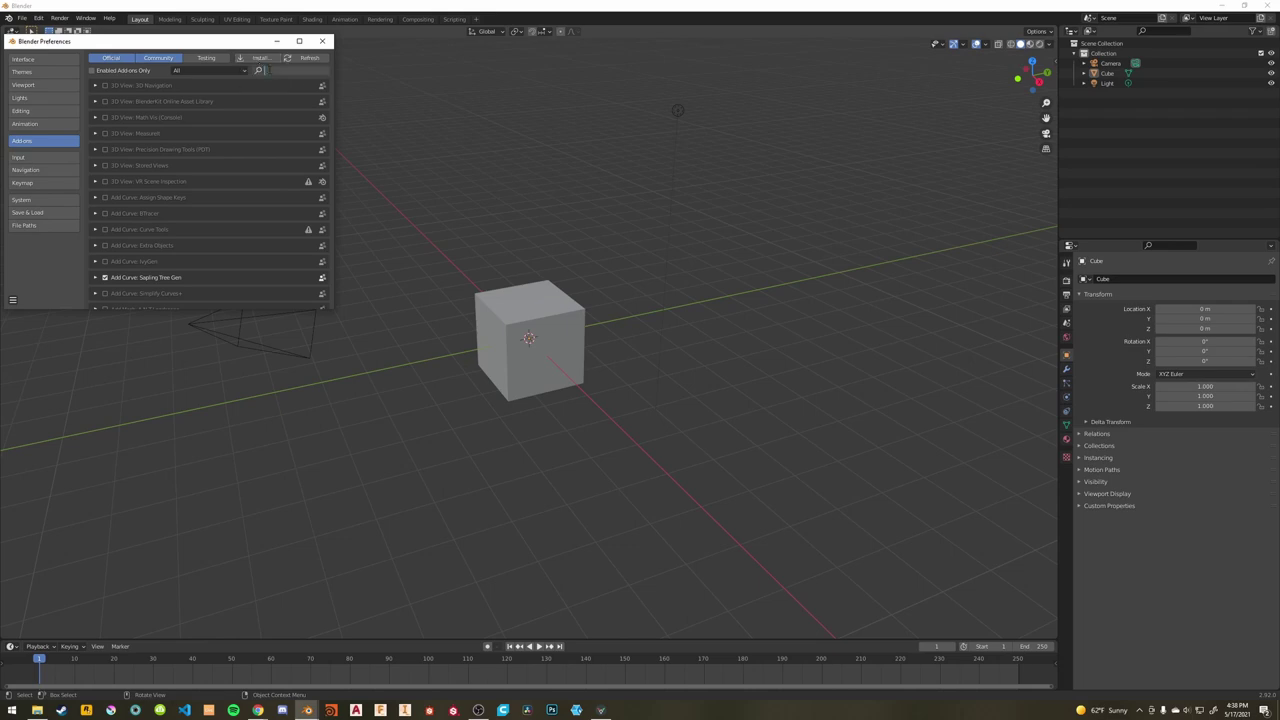
click(265, 70)
text(node)
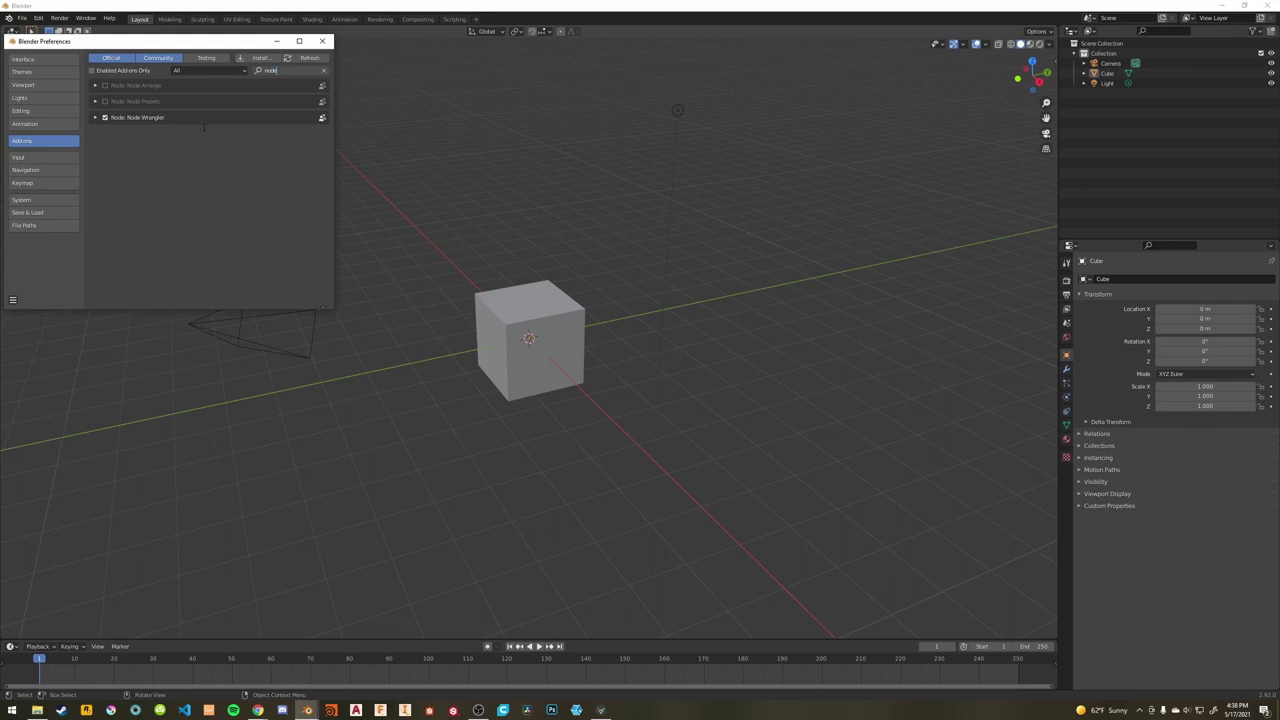
click(323, 42)
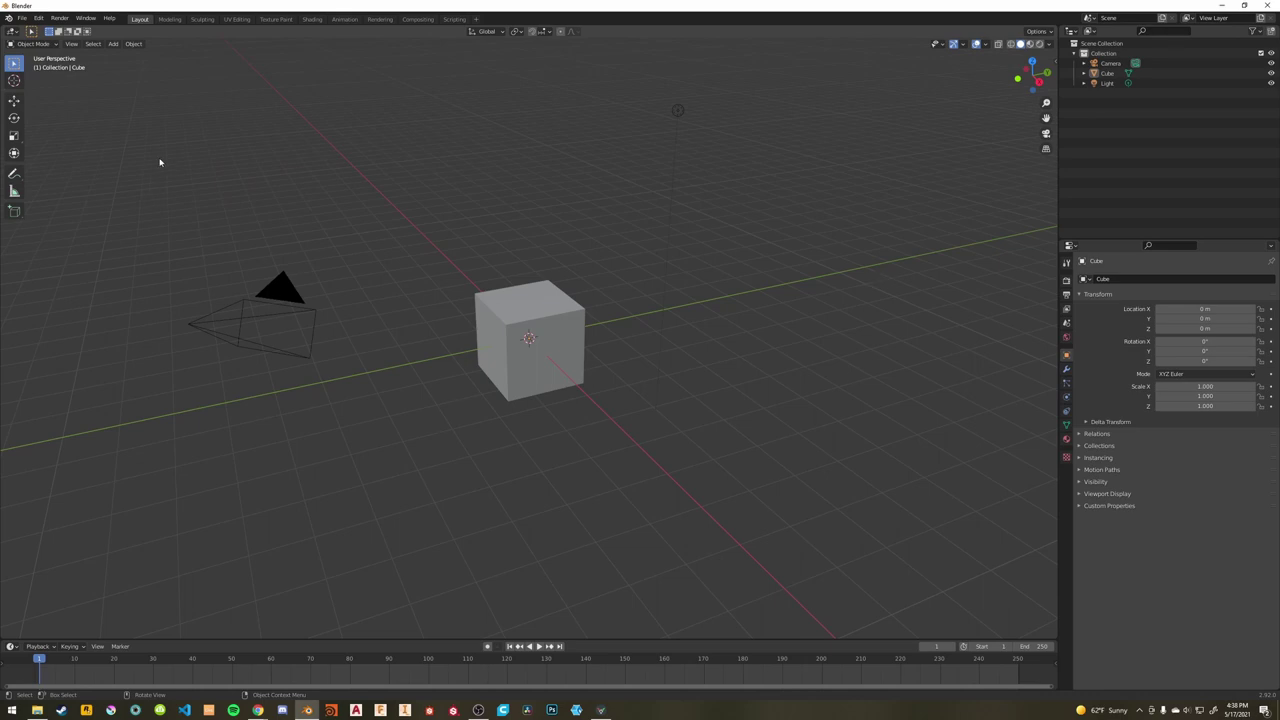
Delete the default camera, cube and light from the scene.
drag(164, 92, 706, 528)
key(x)
click(717, 517)
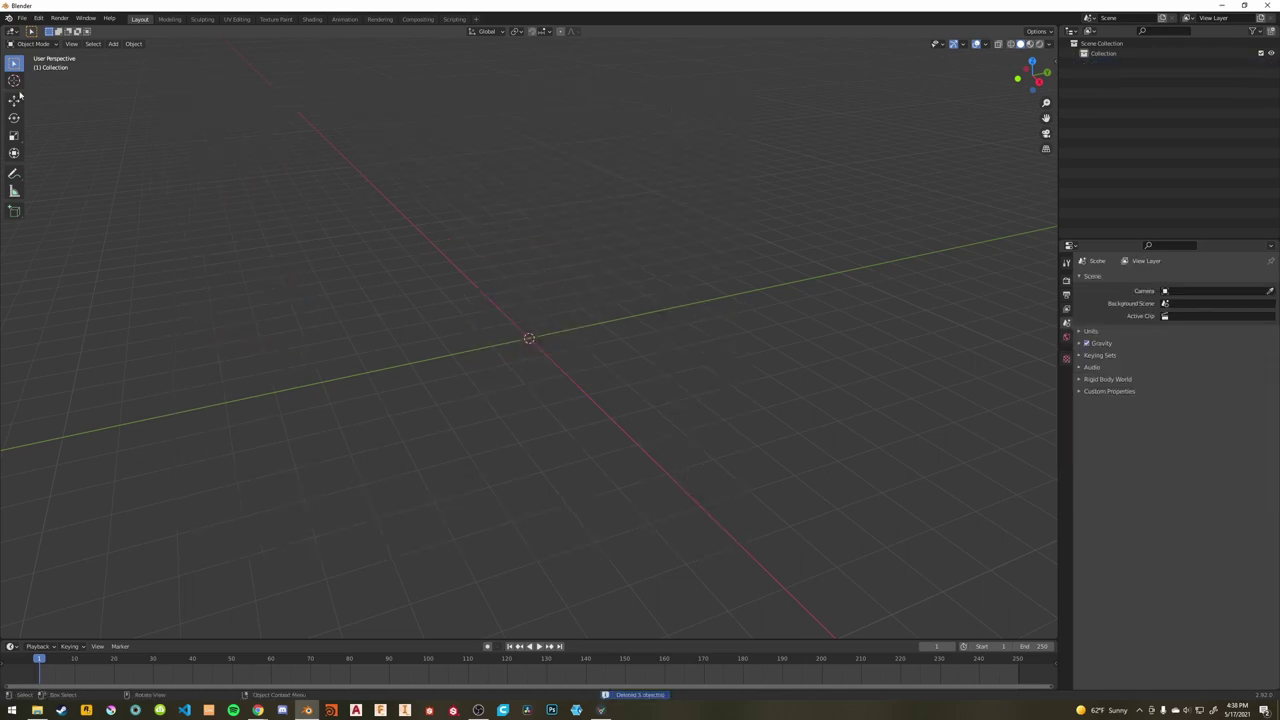
Import the fSpy project Toronto Fspy.fspy with its background image from the UOV AR Photos folder and check its camera view.
click(21, 18)
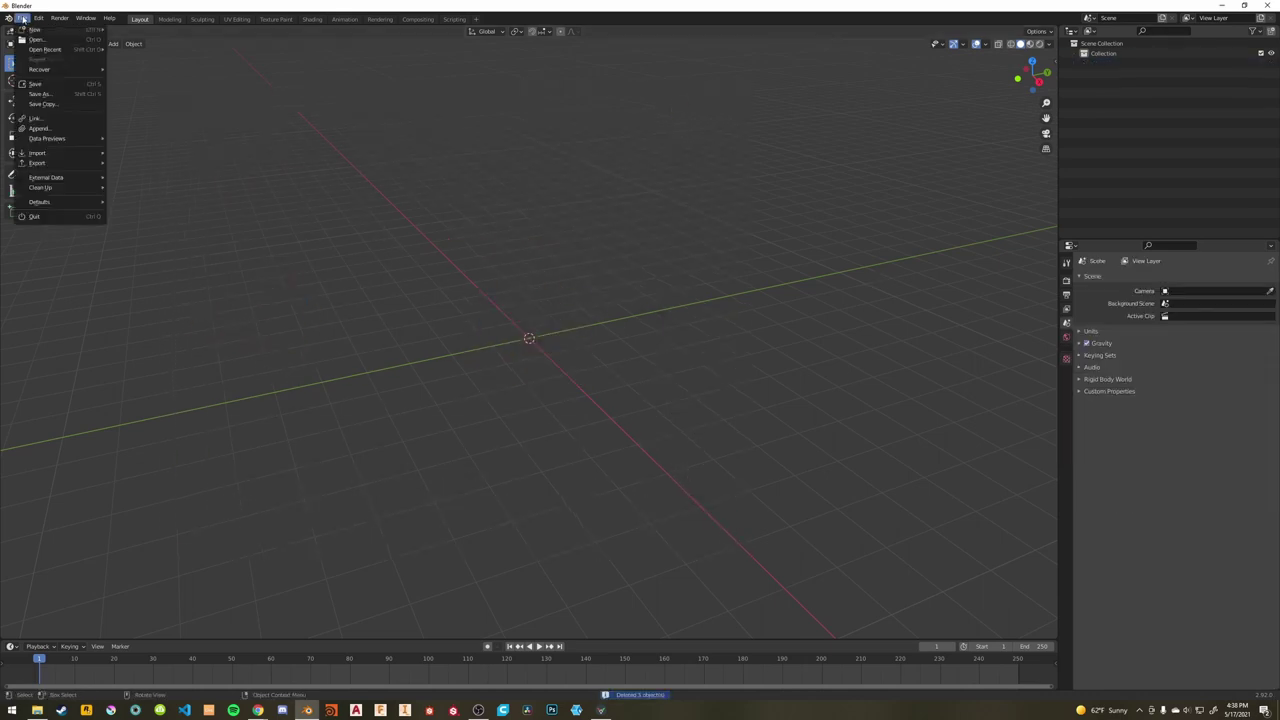
mouse_move(73, 160)
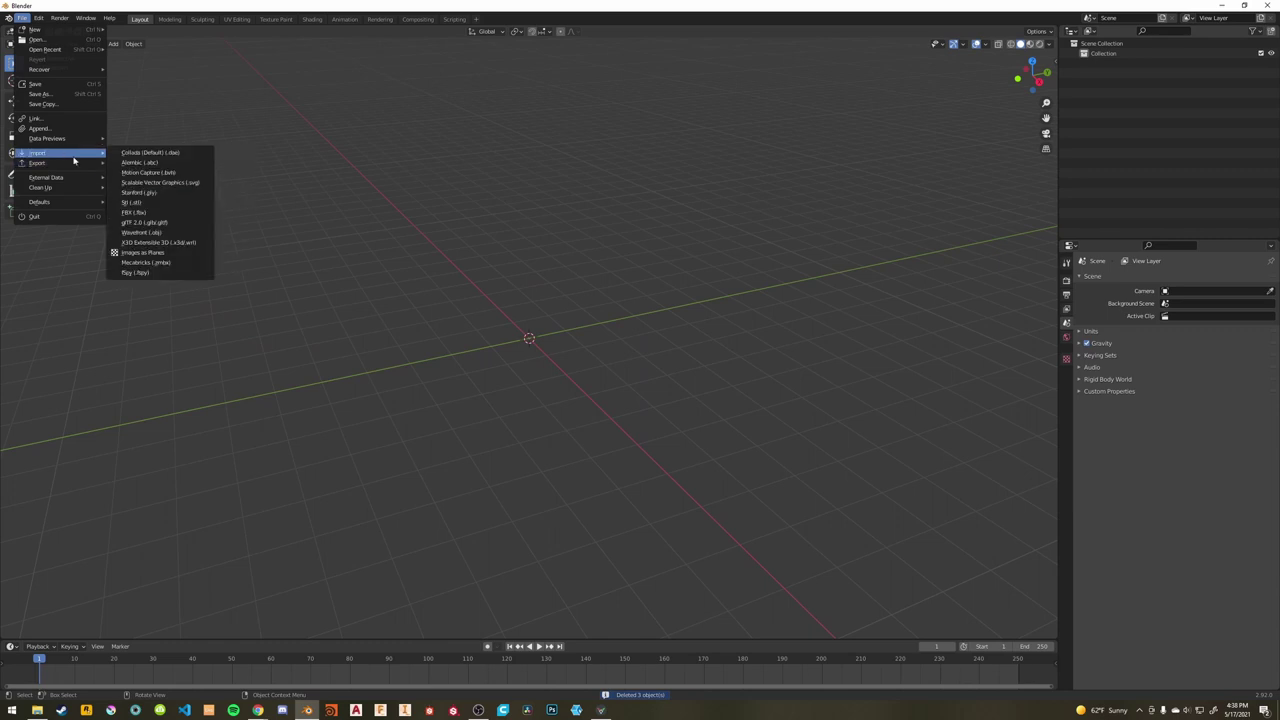
click(163, 274)
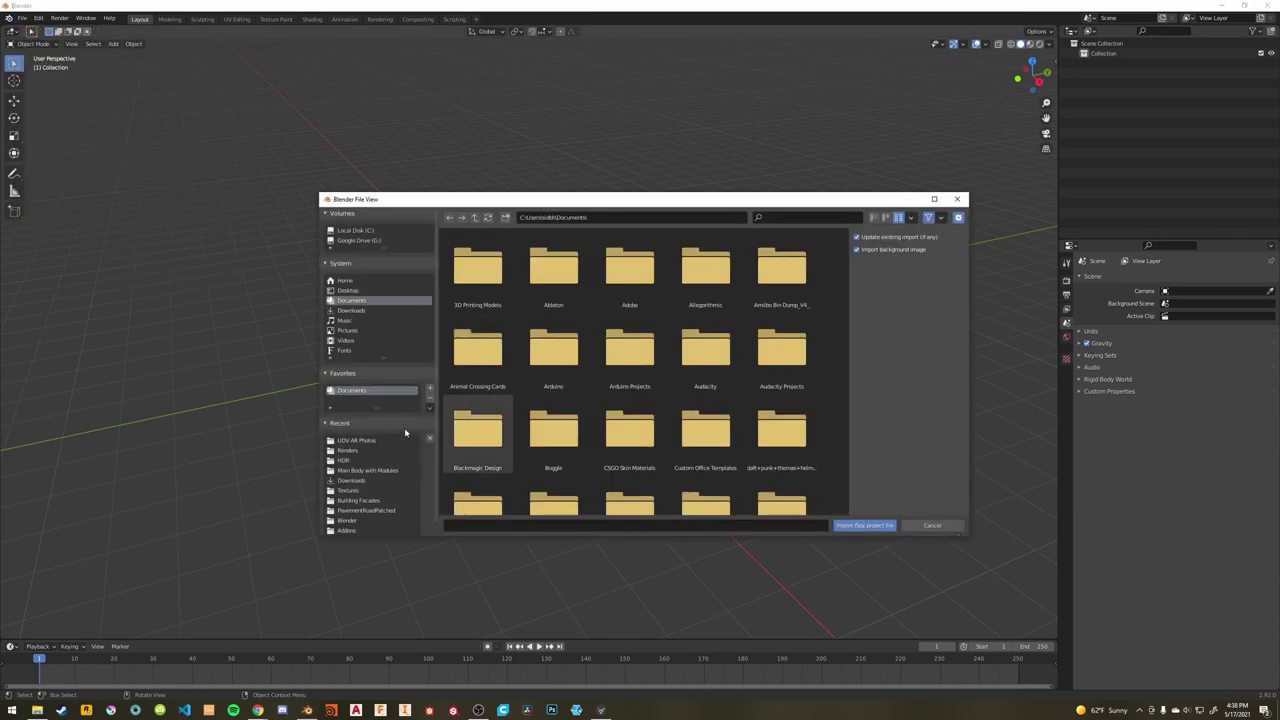
click(379, 441)
click(479, 268)
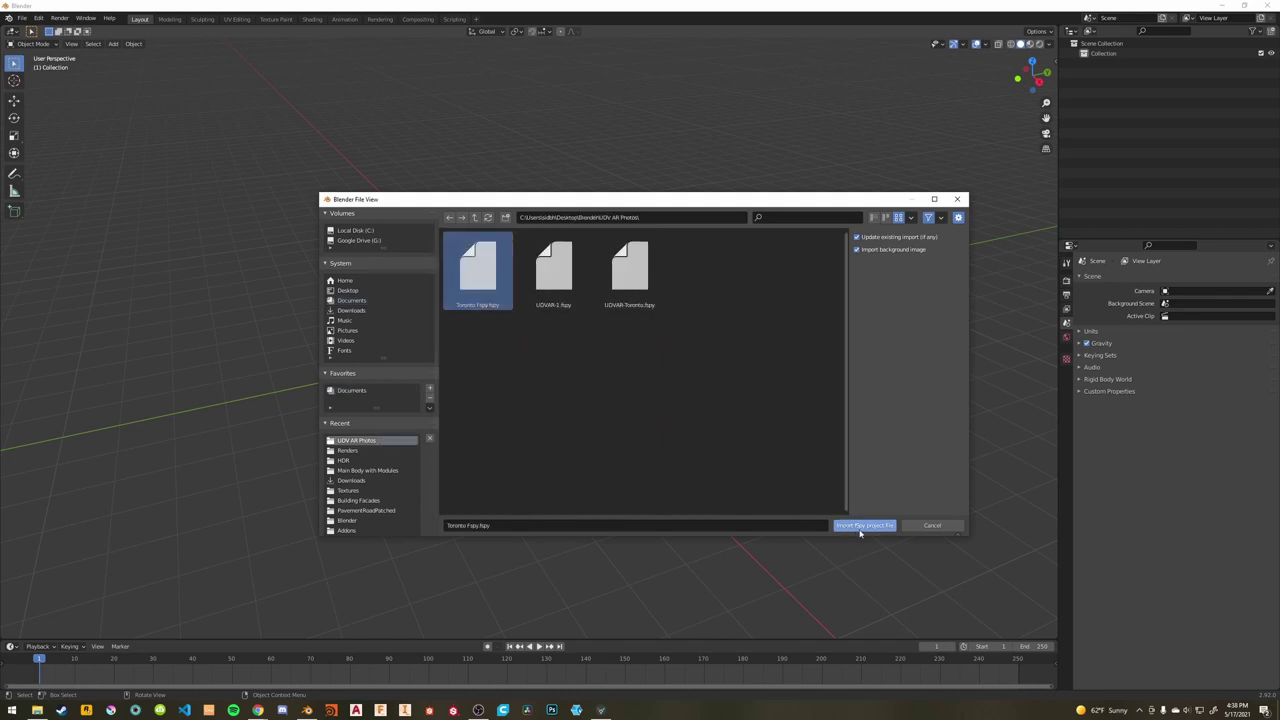
click(864, 525)
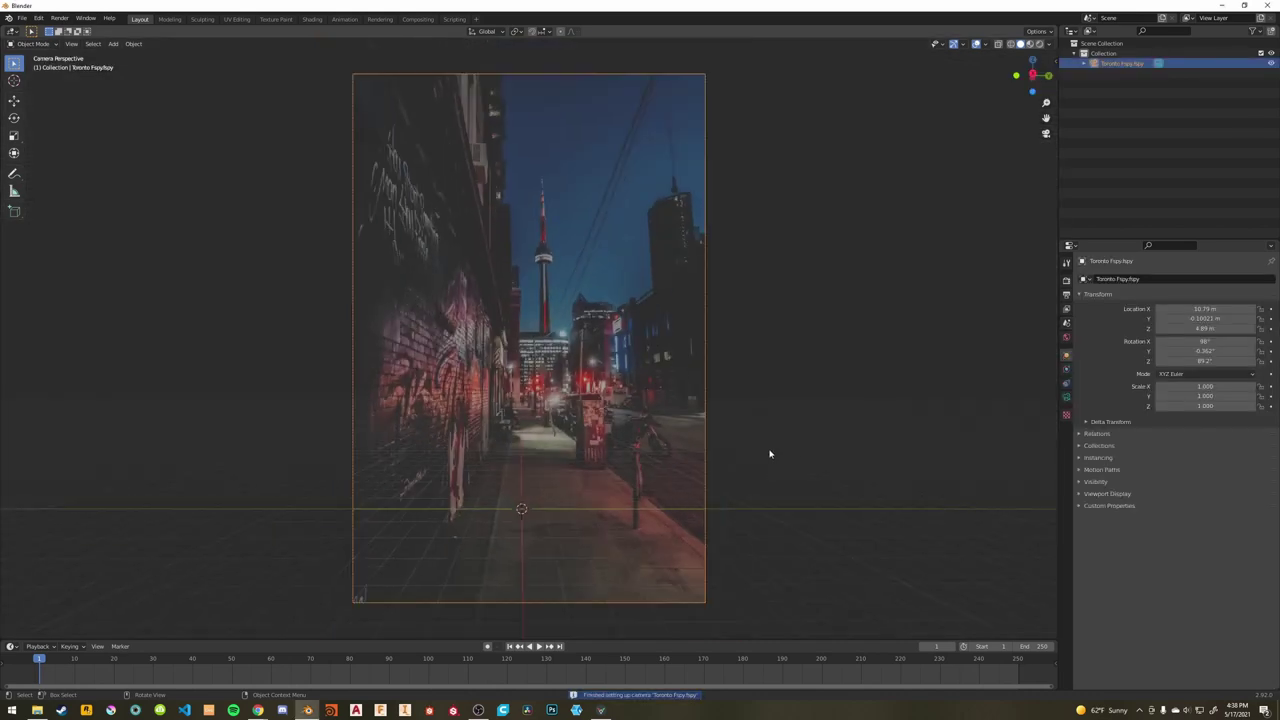
key(KP_0)
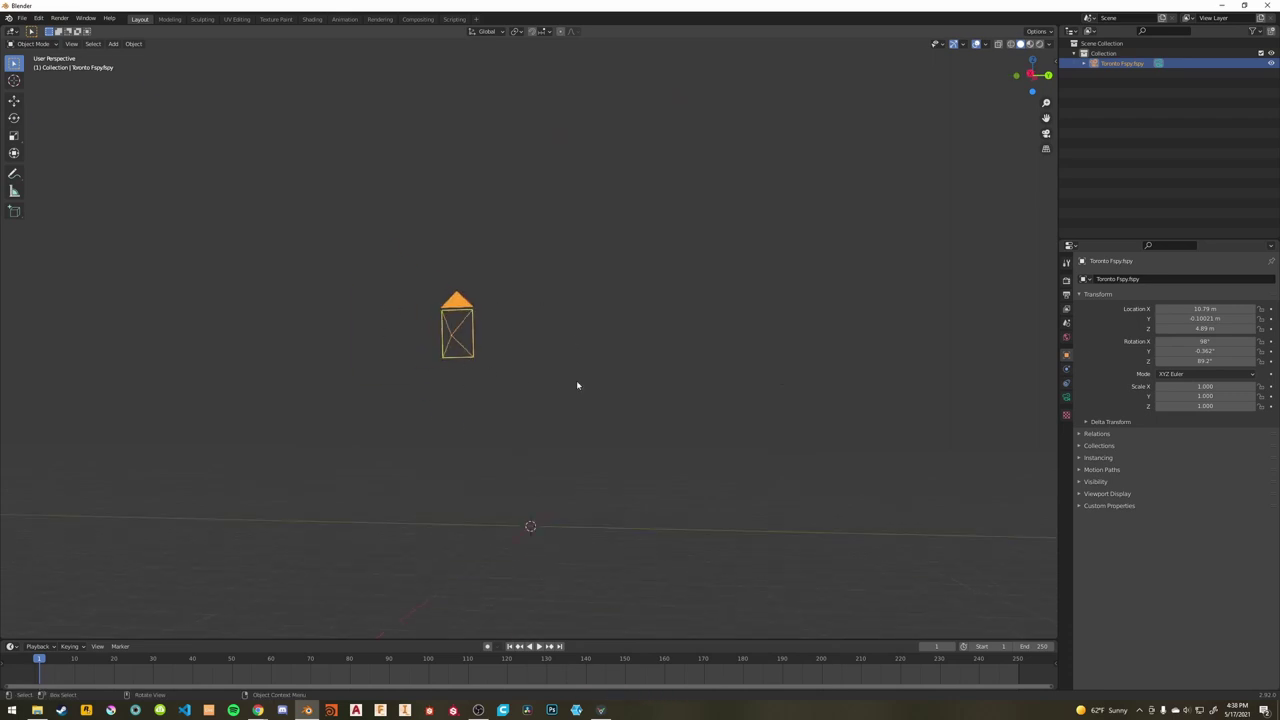
key(KP_0)
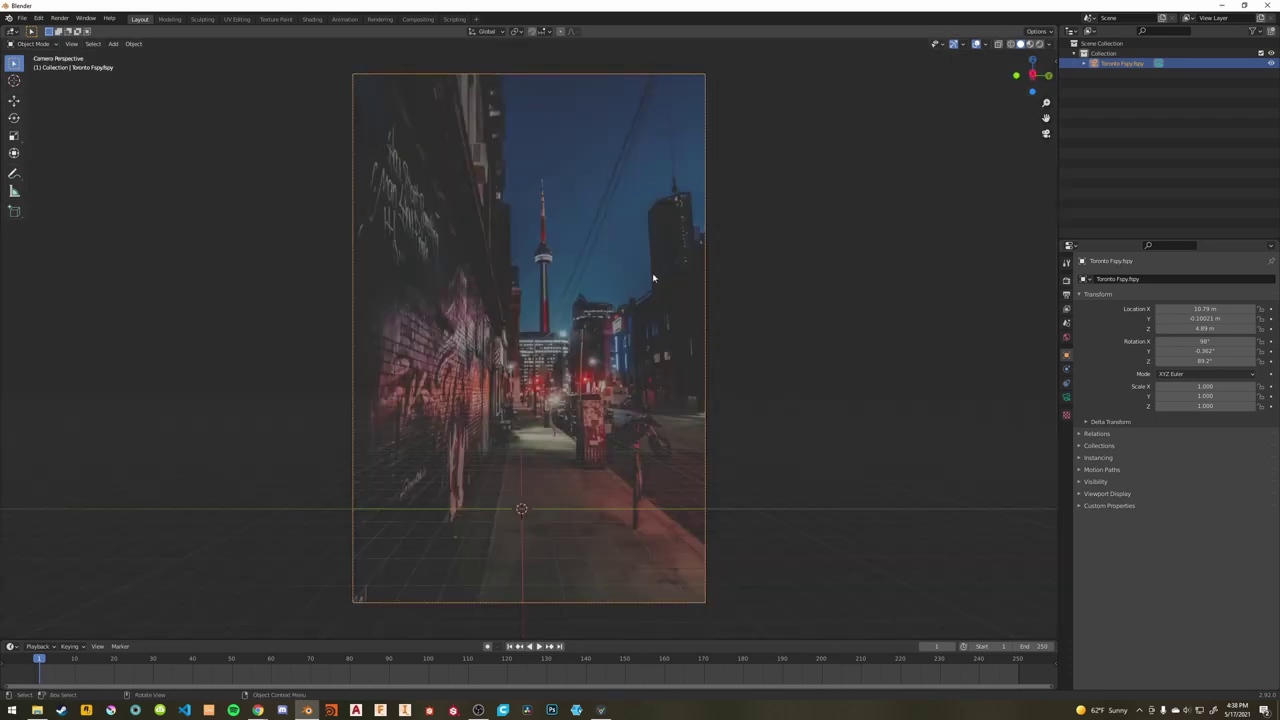
Add a plane at the scene origin and scale it up uniformly to about 3.45.
key(shift+a)
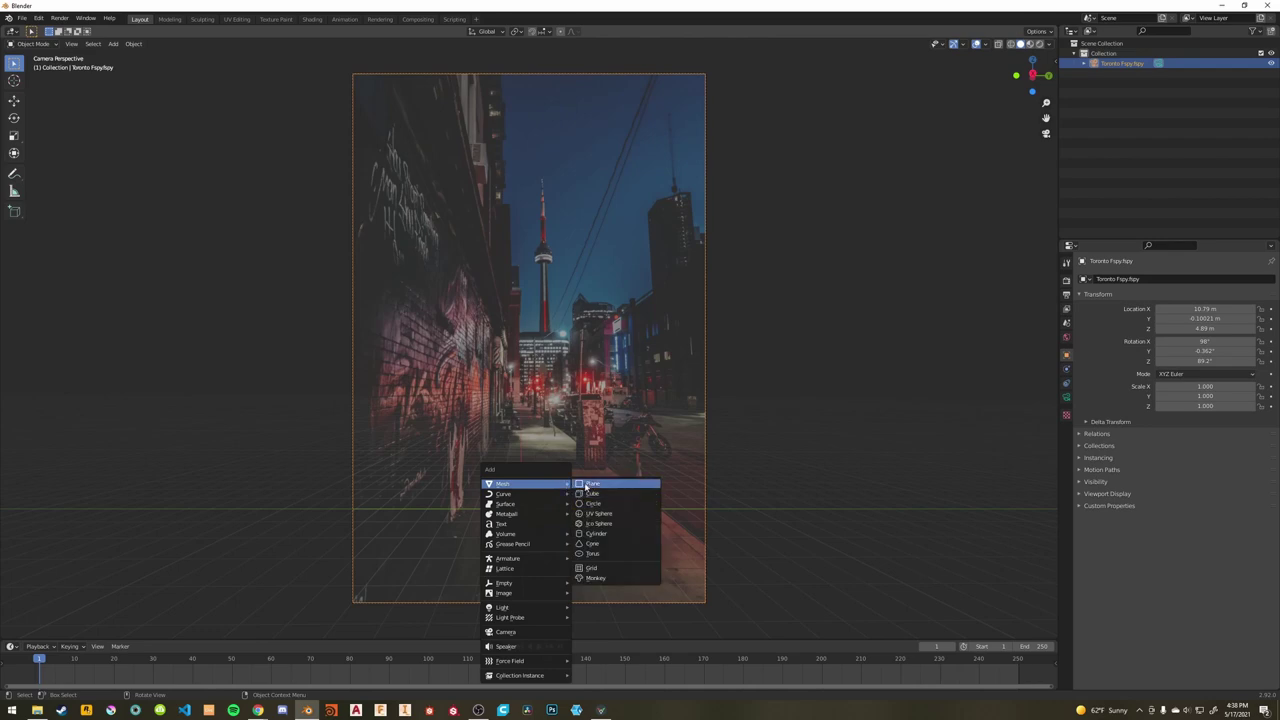
click(575, 483)
key(s)
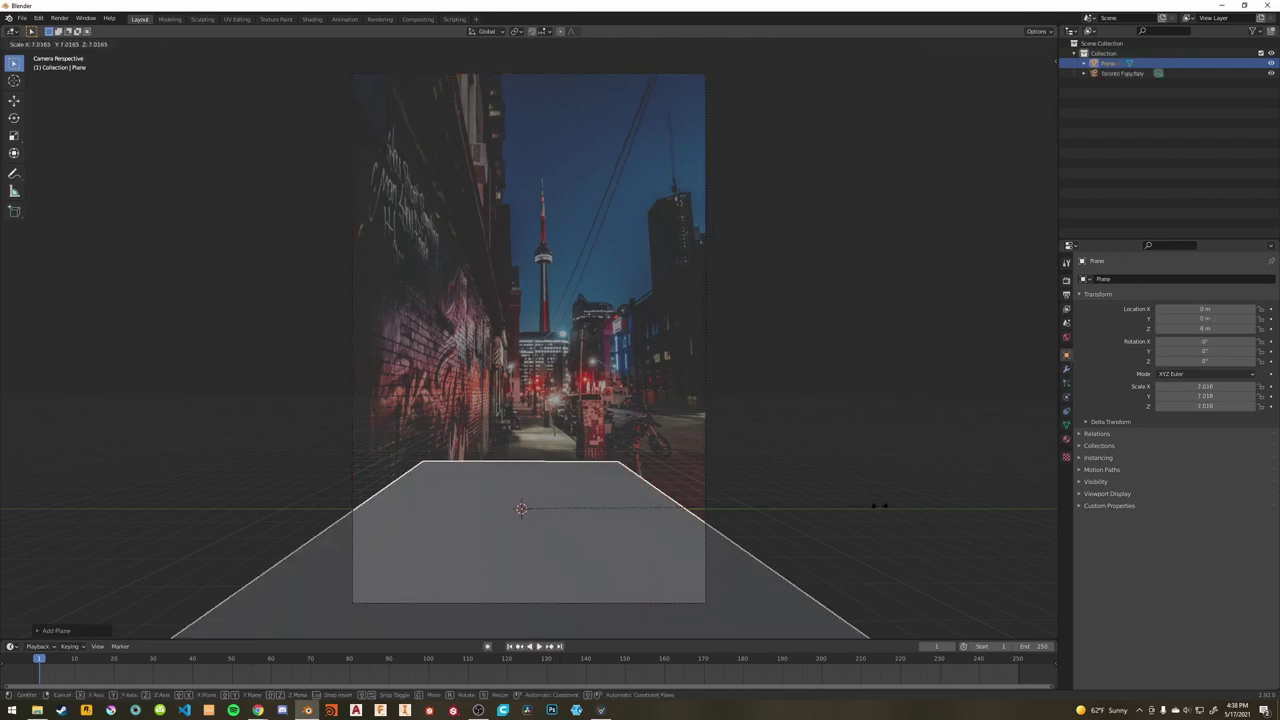
click(695, 503)
shift+middle_drag(688, 483, 669, 428)
key(g)
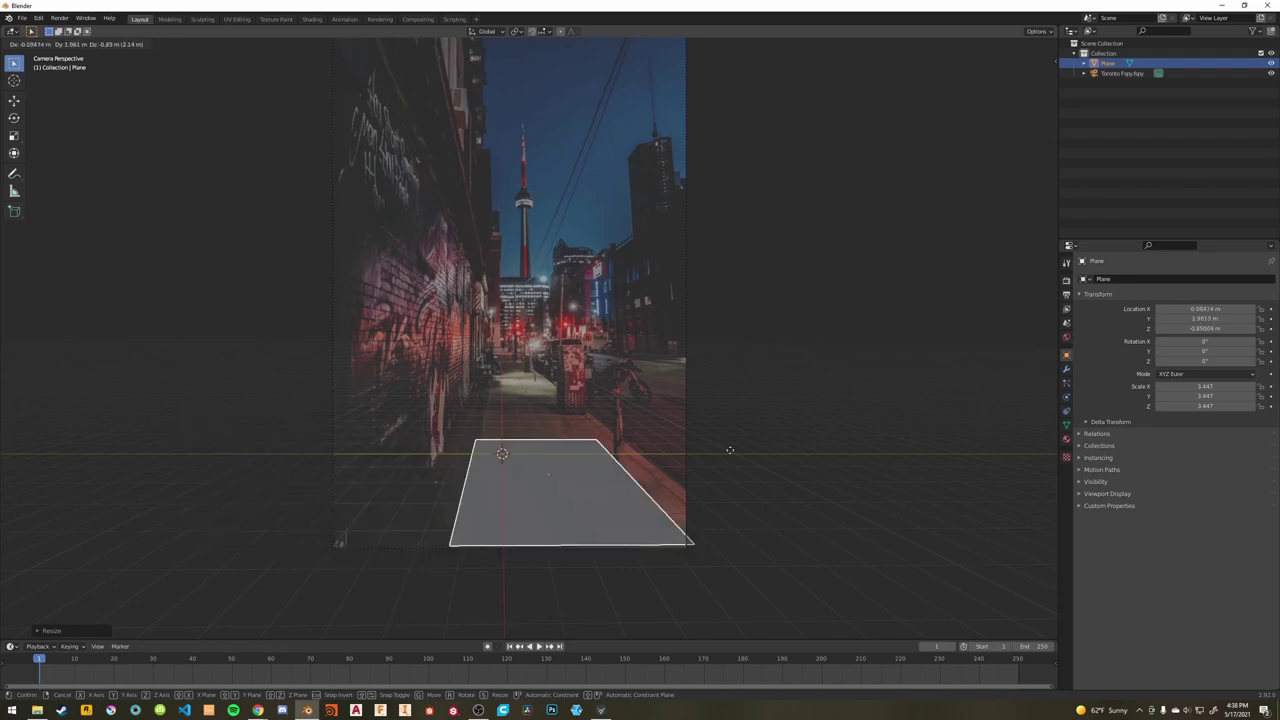
key(Escape)
key(g)
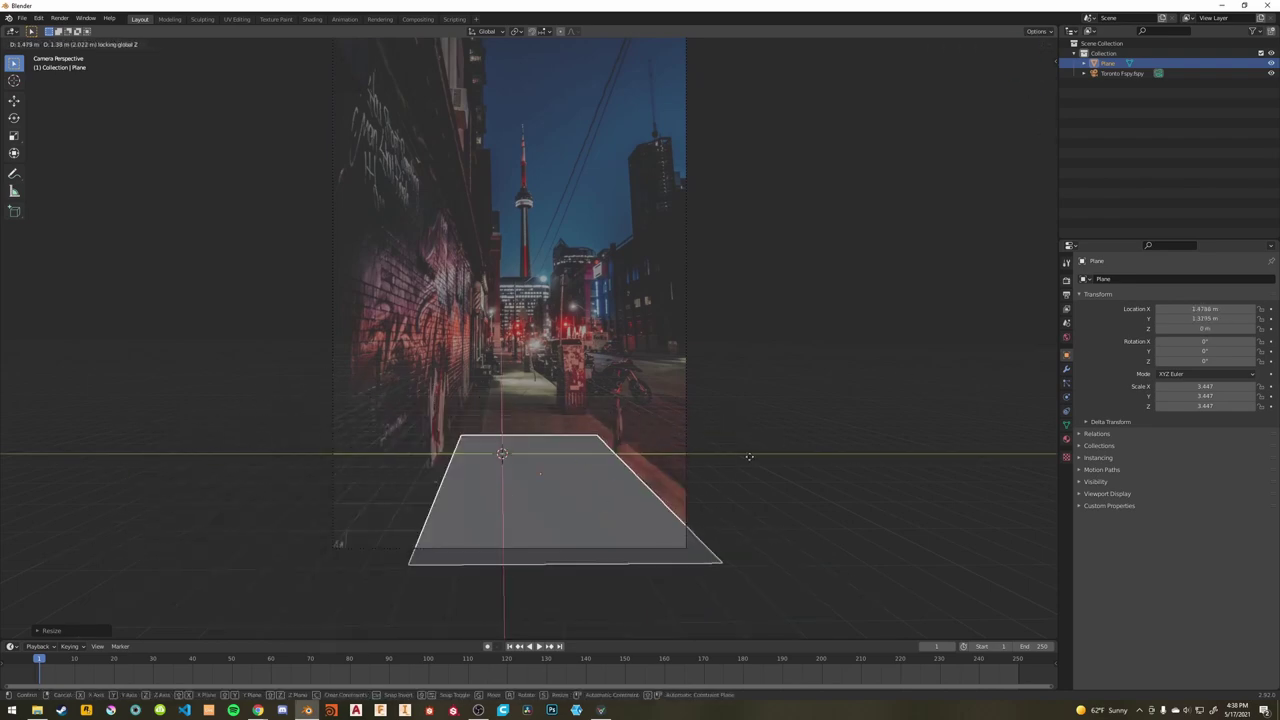
key(Escape)
Move the ground plane along the Y axis to about 2.46 m so it covers the sidewalk.
scroll(623, 409, up, 3)
key(g)
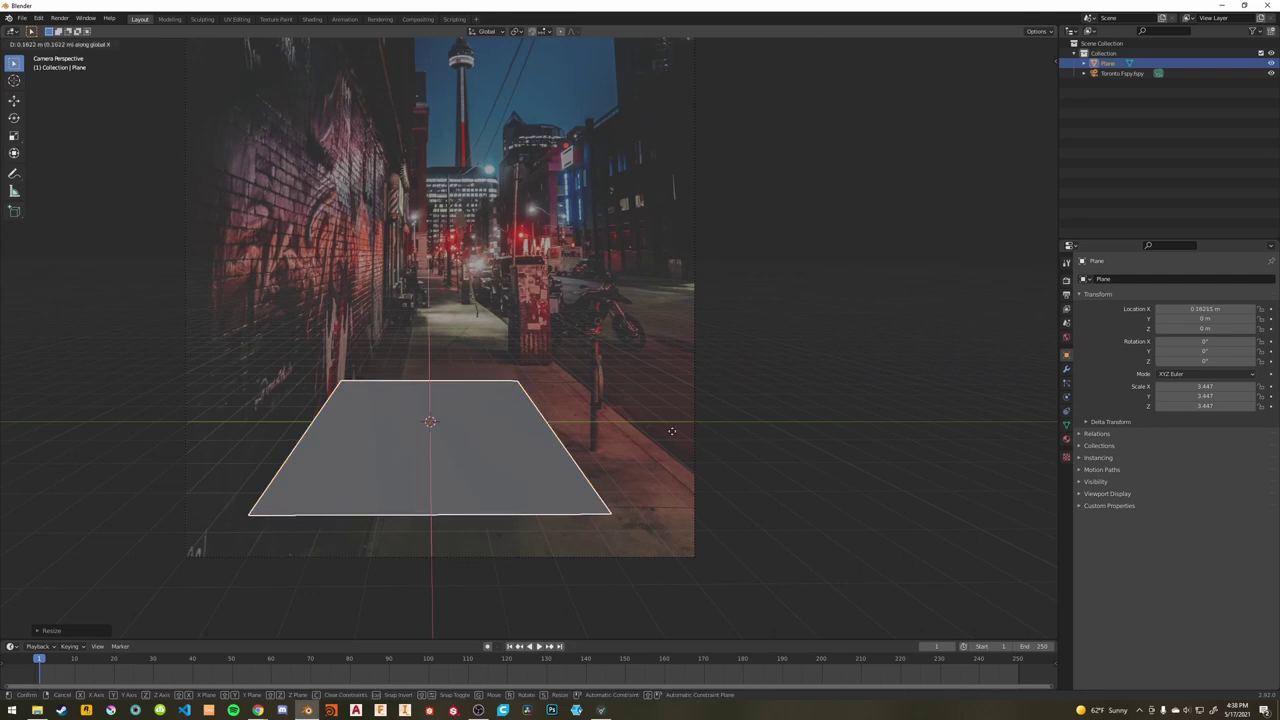
key(y)
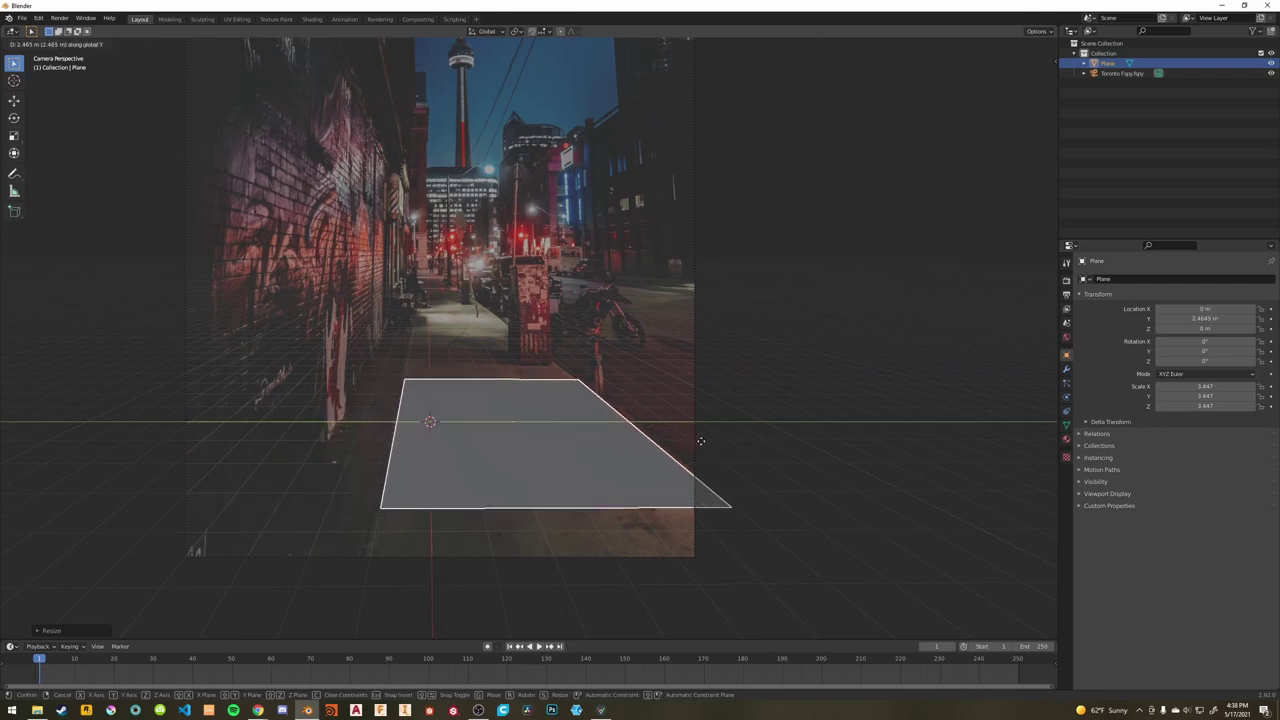
click(701, 443)
Move the plane's edge nearest the graffiti wall outward along the Y axis toward the wall's base.
key(Tab)
drag(392, 329, 455, 558)
shift+drag(297, 403, 431, 551)
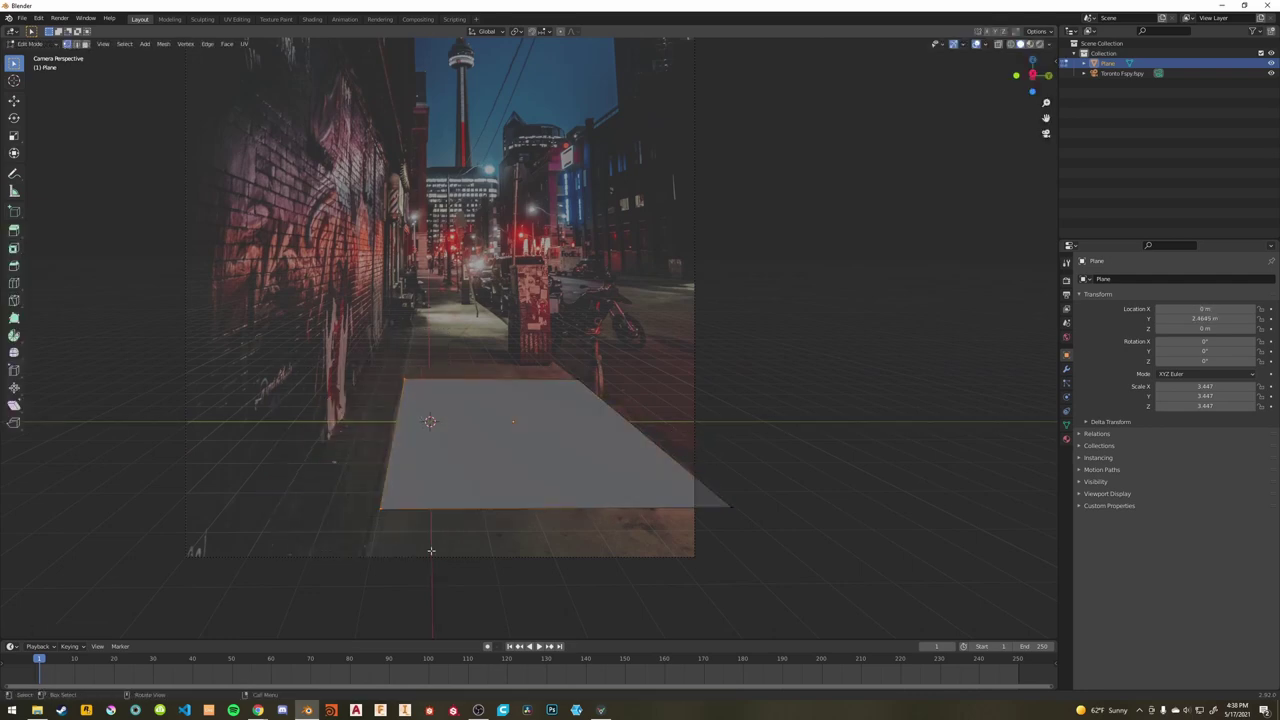
key(g)
key(x)
key(Return)
Extrude the selected edge straight up along Z into a tall wall beside the sidewalk.
key(e)
key(z)
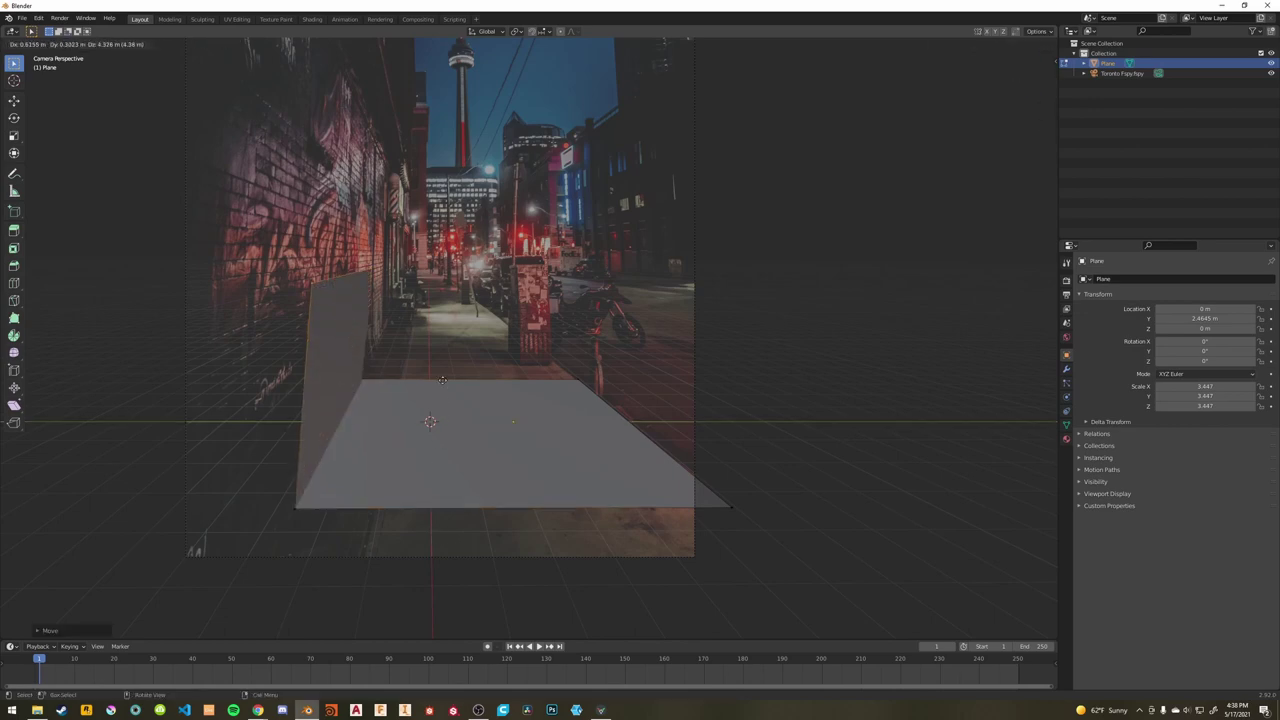
key(Return)
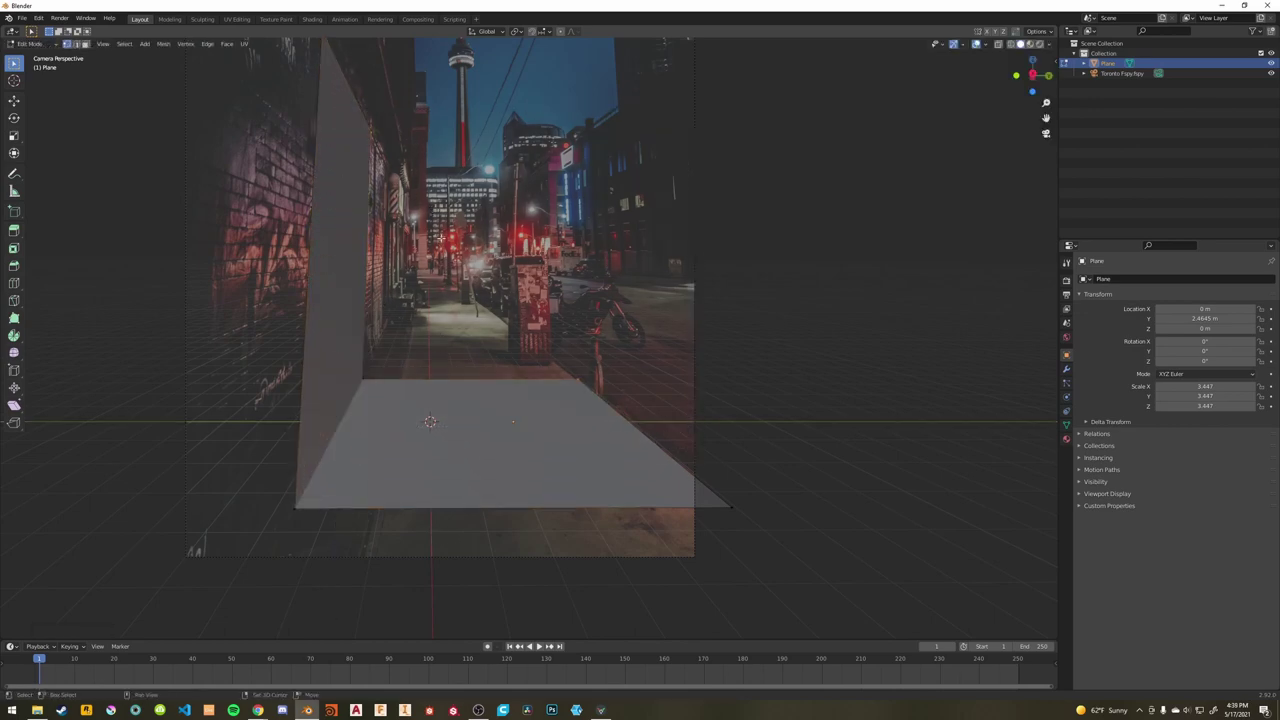
Extend the far end of the floor and wall along the X axis, deeper into the alley, and leave the mesh deselected in Object Mode.
shift+drag(431, 292, 351, 391)
key(g)
key(x)
key(y)
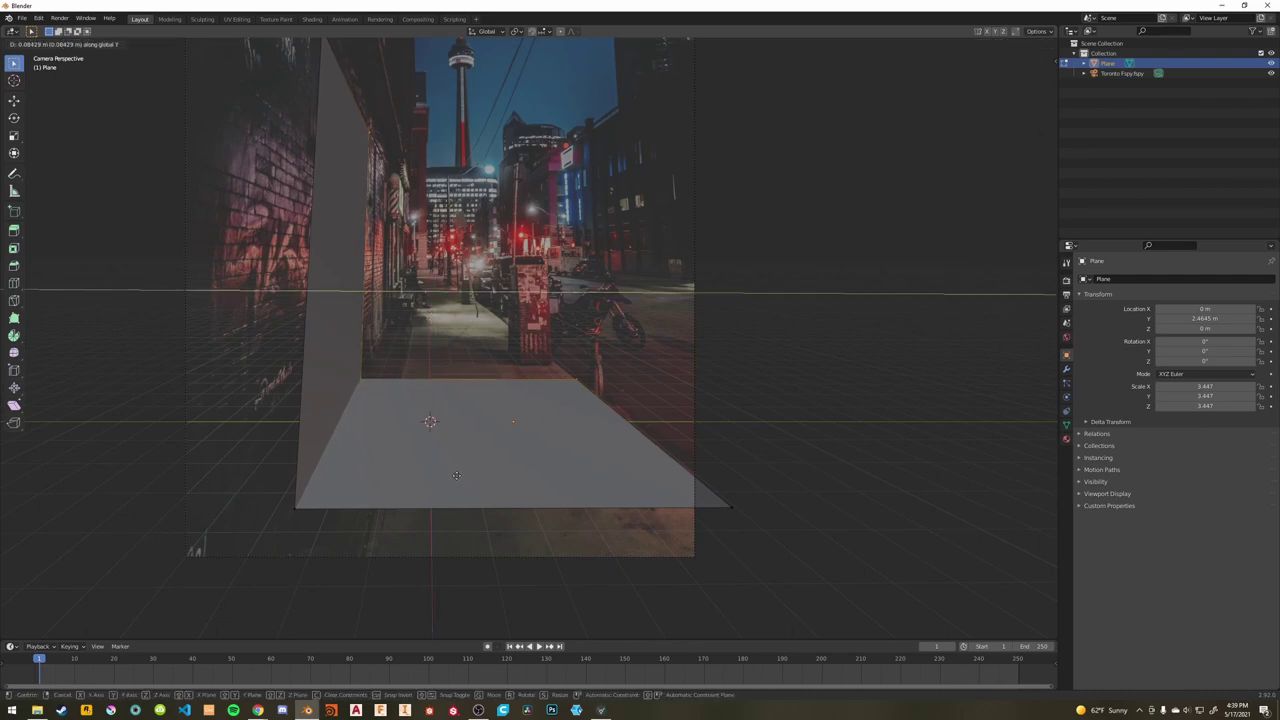
key(x)
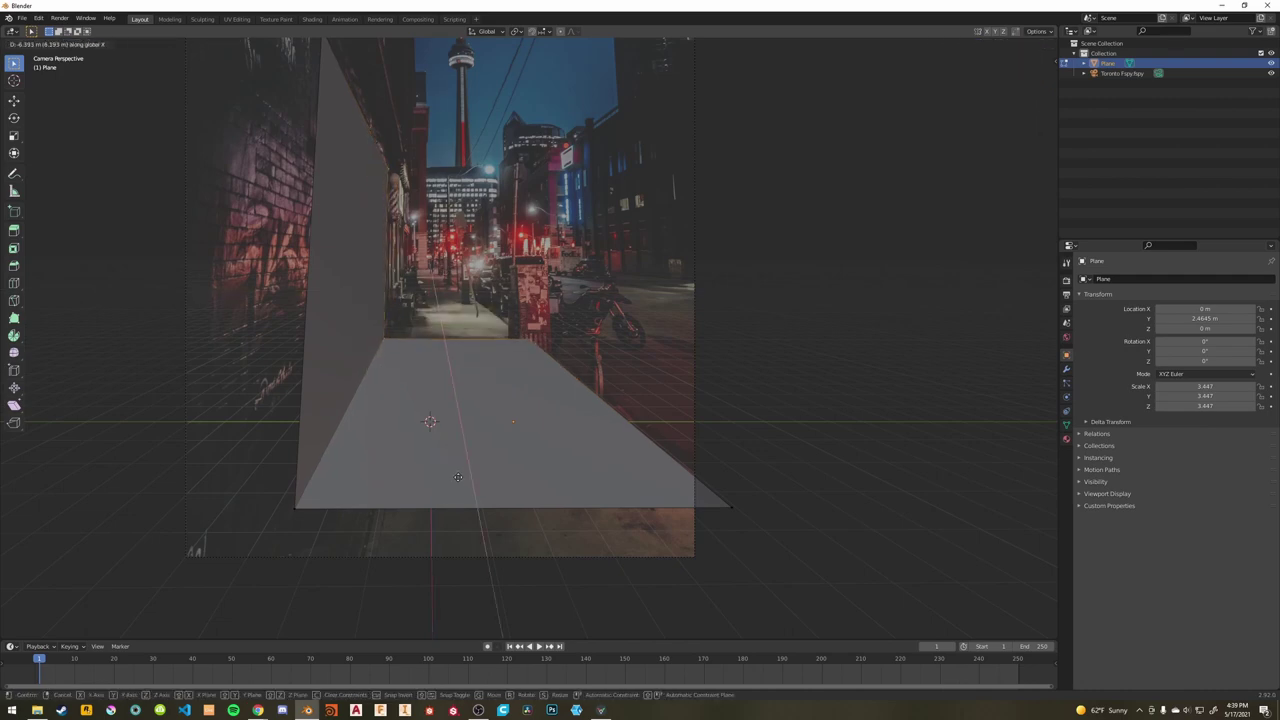
click(471, 480)
key(Tab)
scroll(511, 461, down, 1)
click(784, 469)
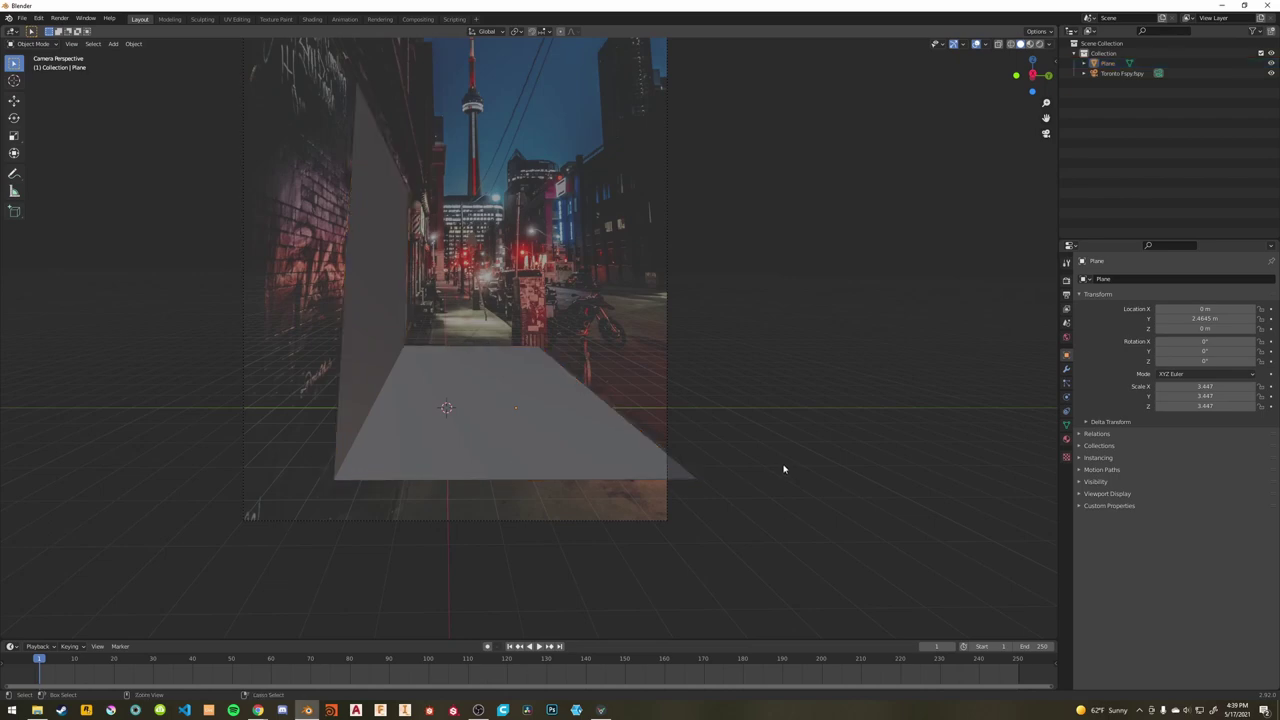
Save the scene in the Blend Files folder as fspy_tutorial.blend.
key(ctrl+s)
click(932, 527)
key(ctrl+s)
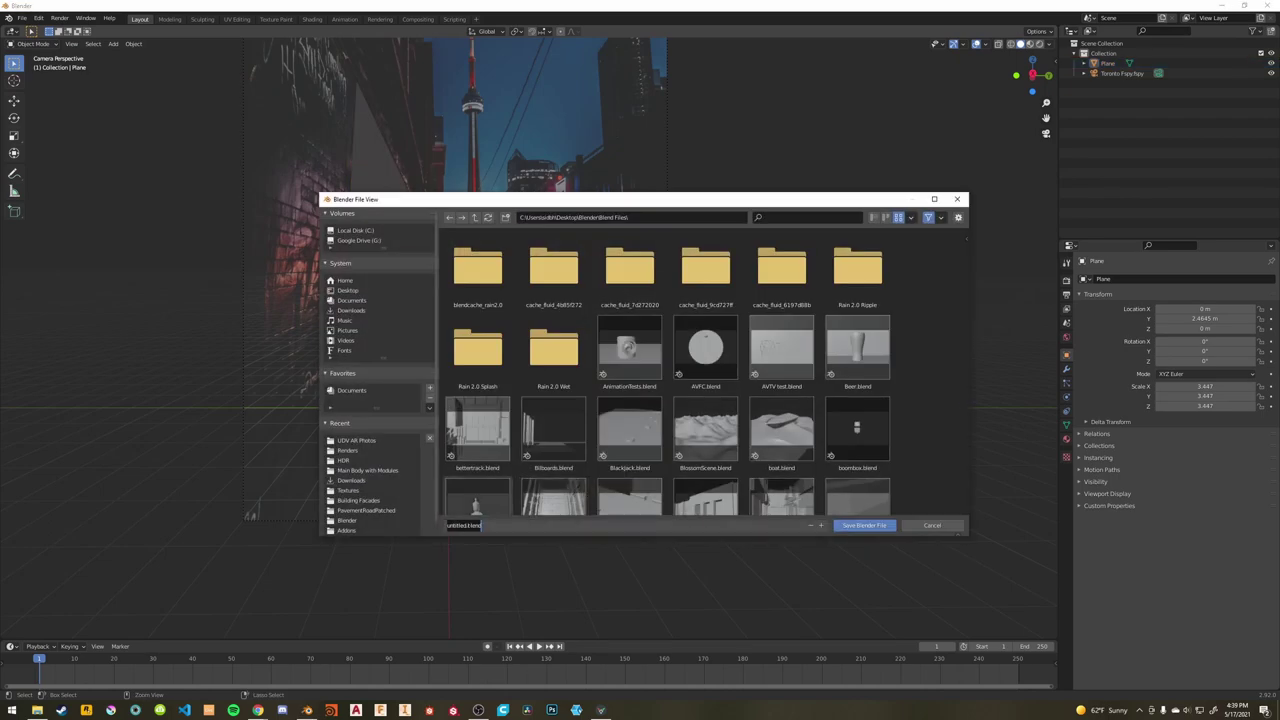
click(460, 525)
key(BackSpace)
text(ftsy_tutorial)
key(Return)
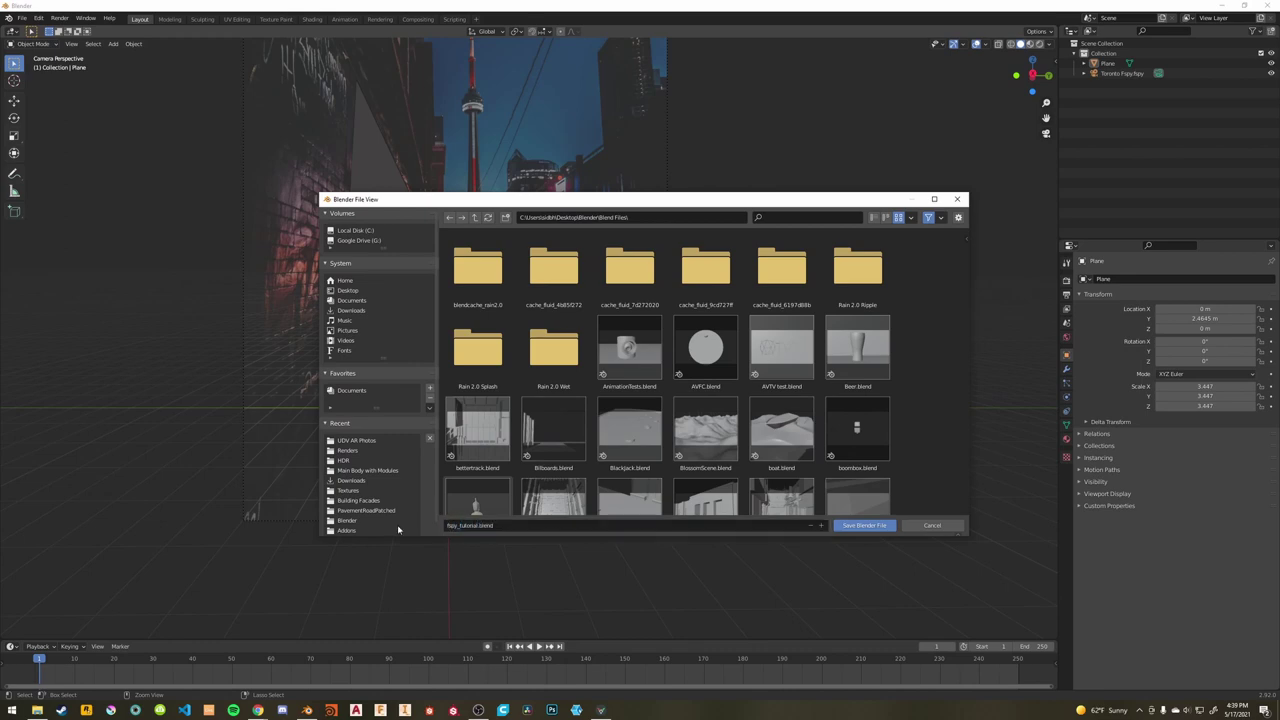
click(844, 528)
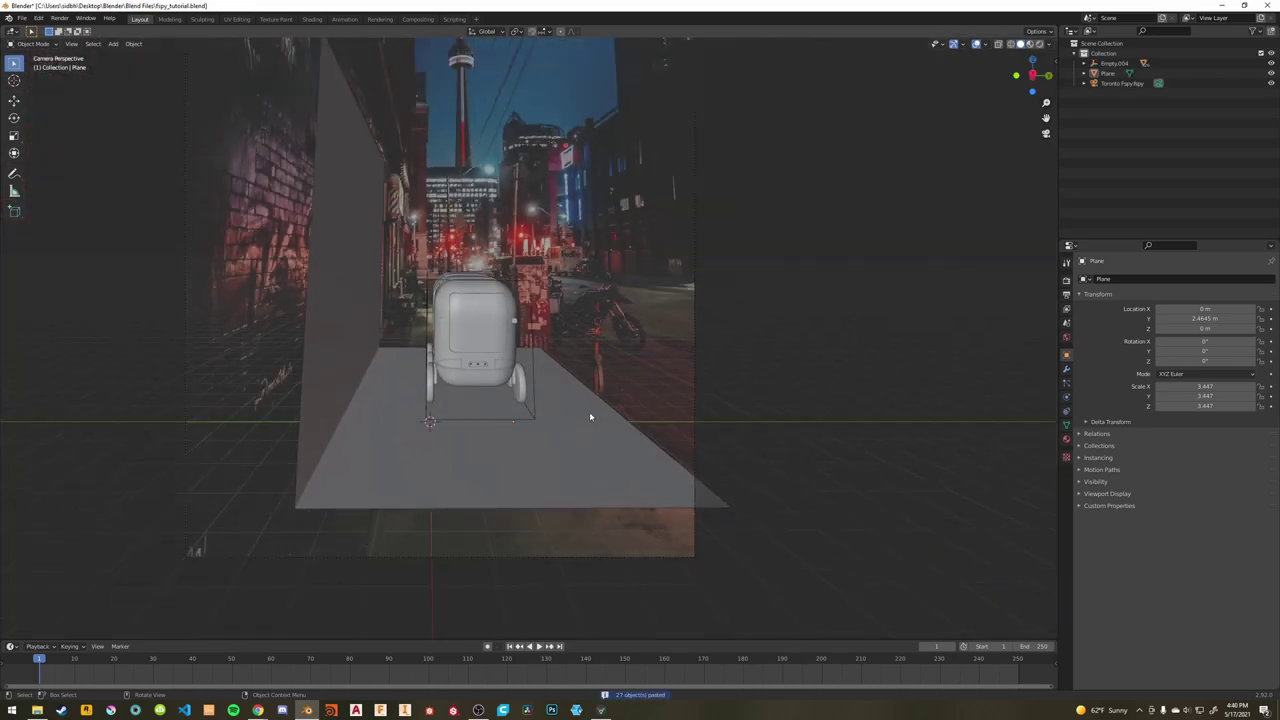
Set the world background's color source to an Environment Texture.
mouse_move(590, 416)
middle_down()
mouse_move(657, 400)
mouse_move(674, 420)
mouse_move(595, 412)
middle_up()
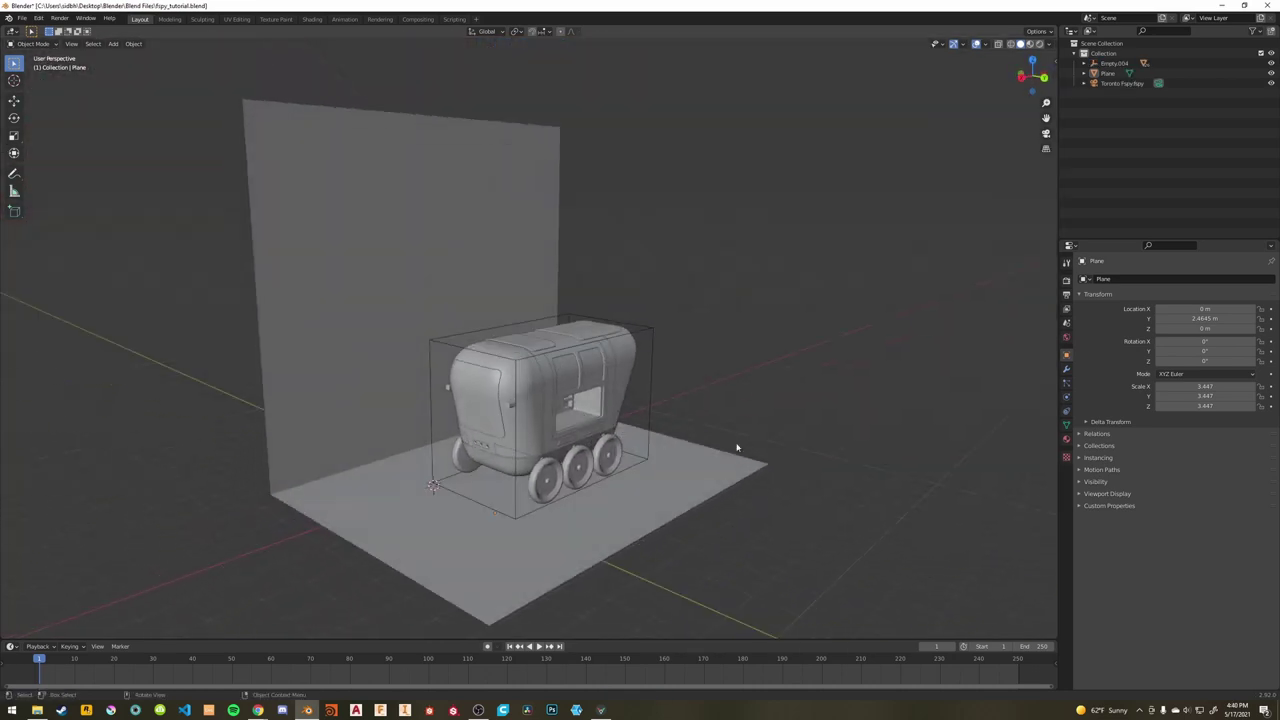
click(1067, 338)
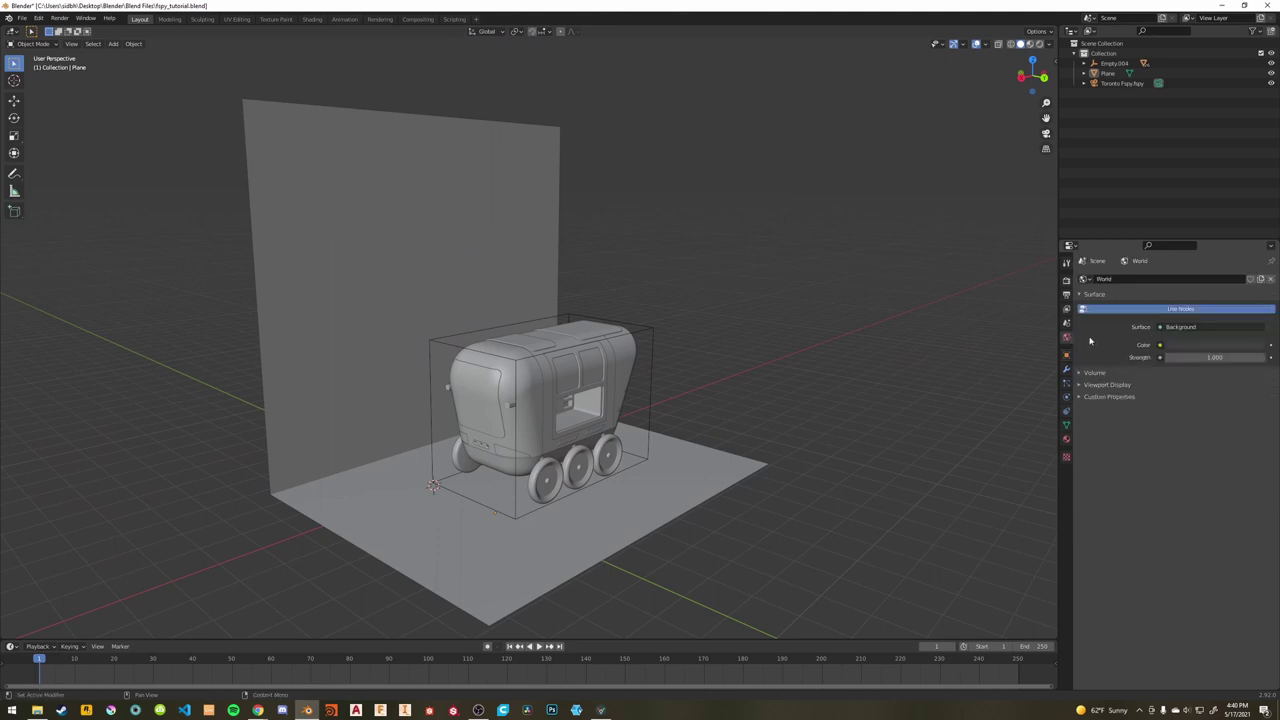
click(1160, 345)
click(978, 392)
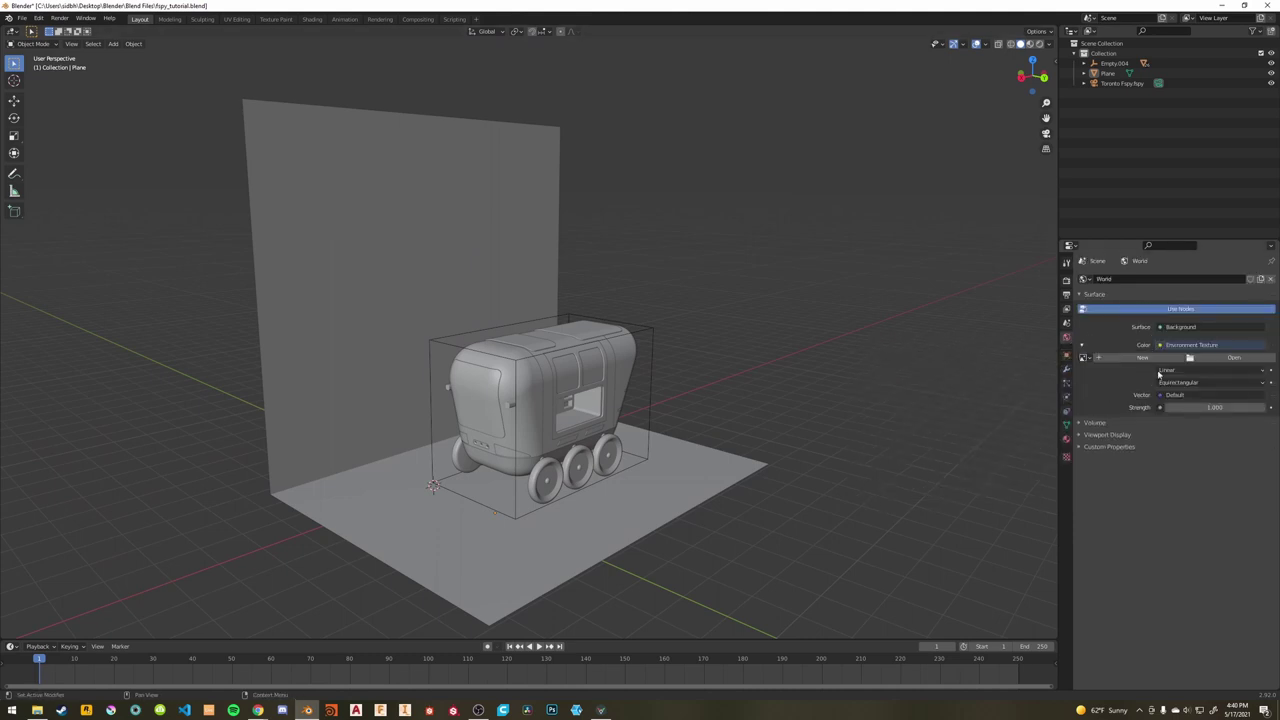
Load blue_lagoon_night_4k.hdr from the HDR folder as the world's environment image.
click(1085, 358)
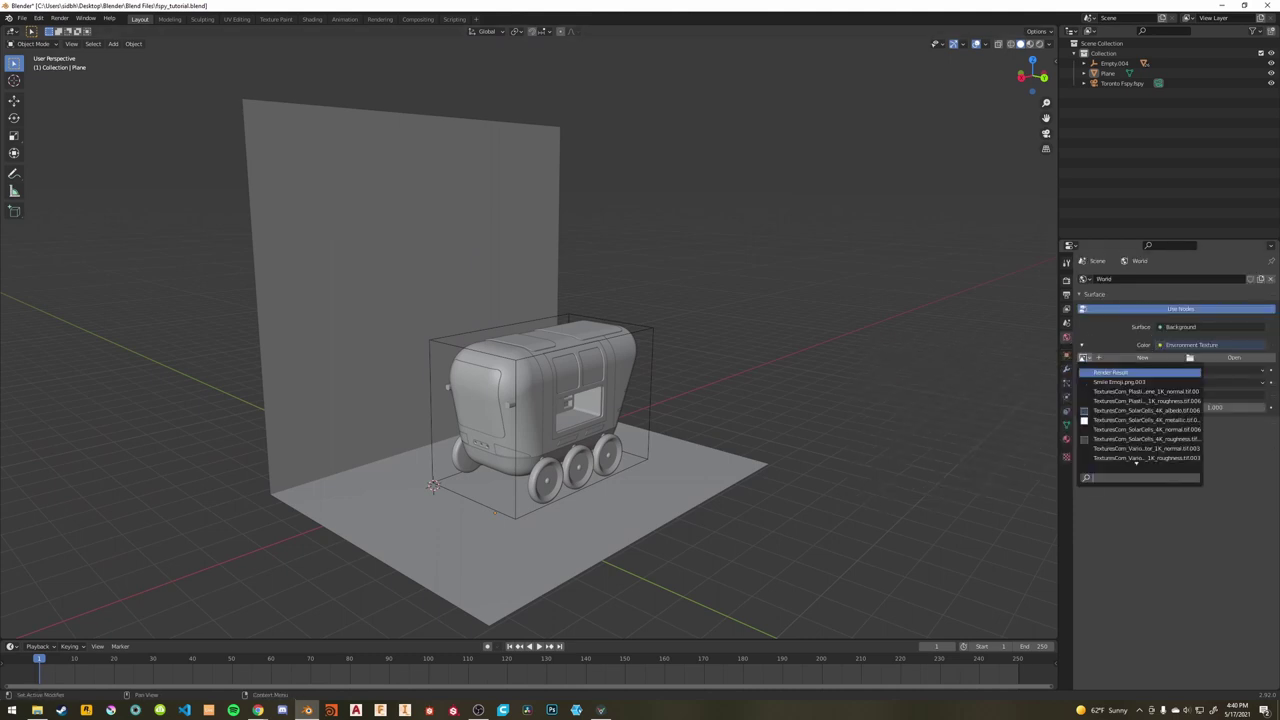
click(1234, 358)
click(366, 471)
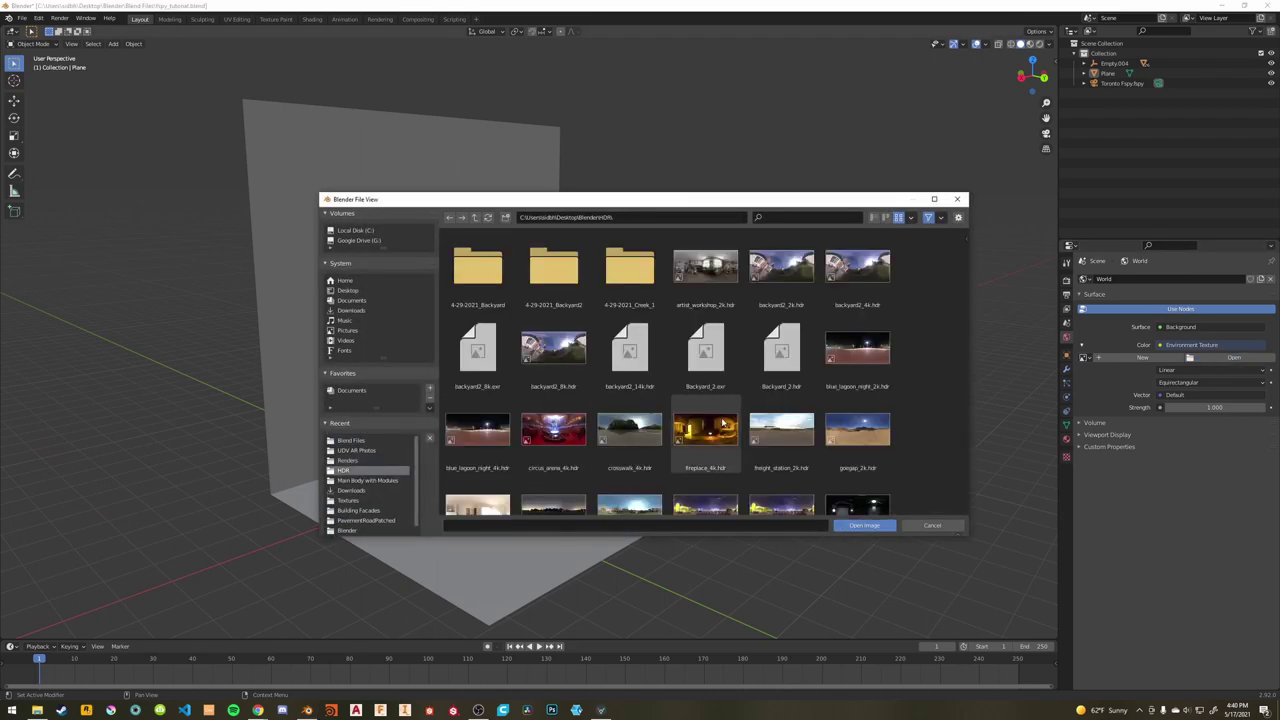
scroll(617, 428, down, 3)
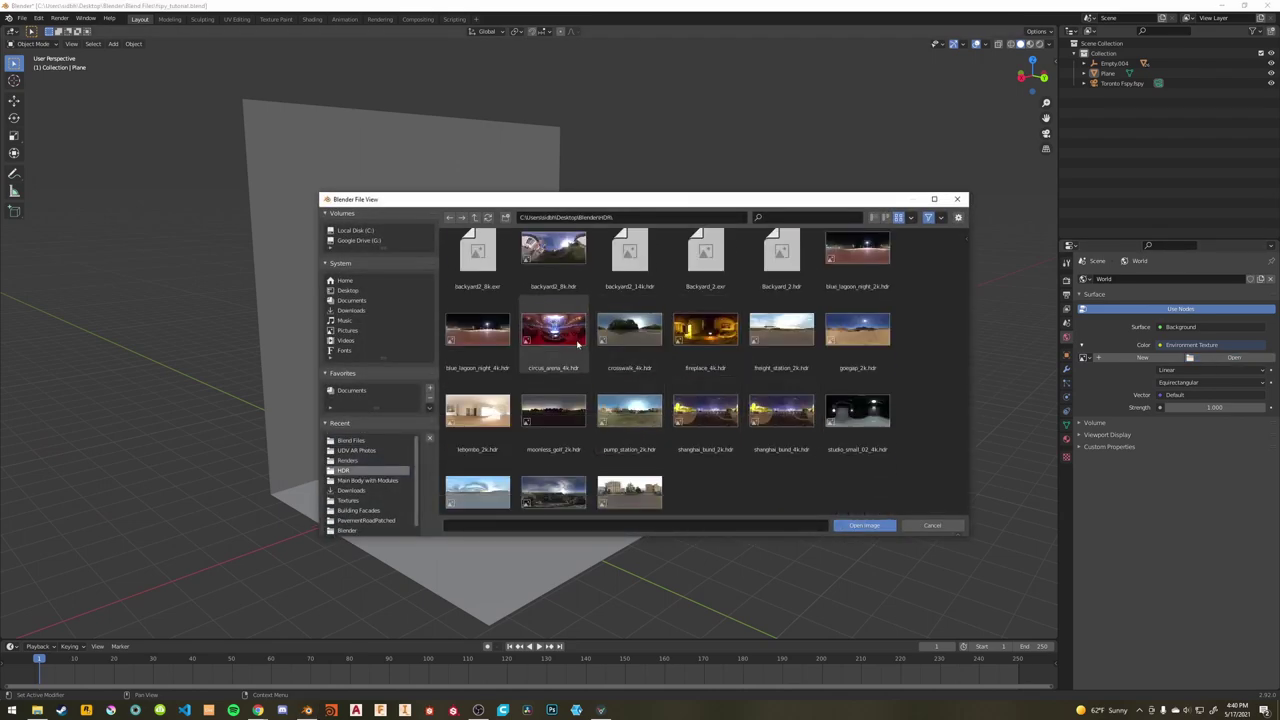
click(477, 330)
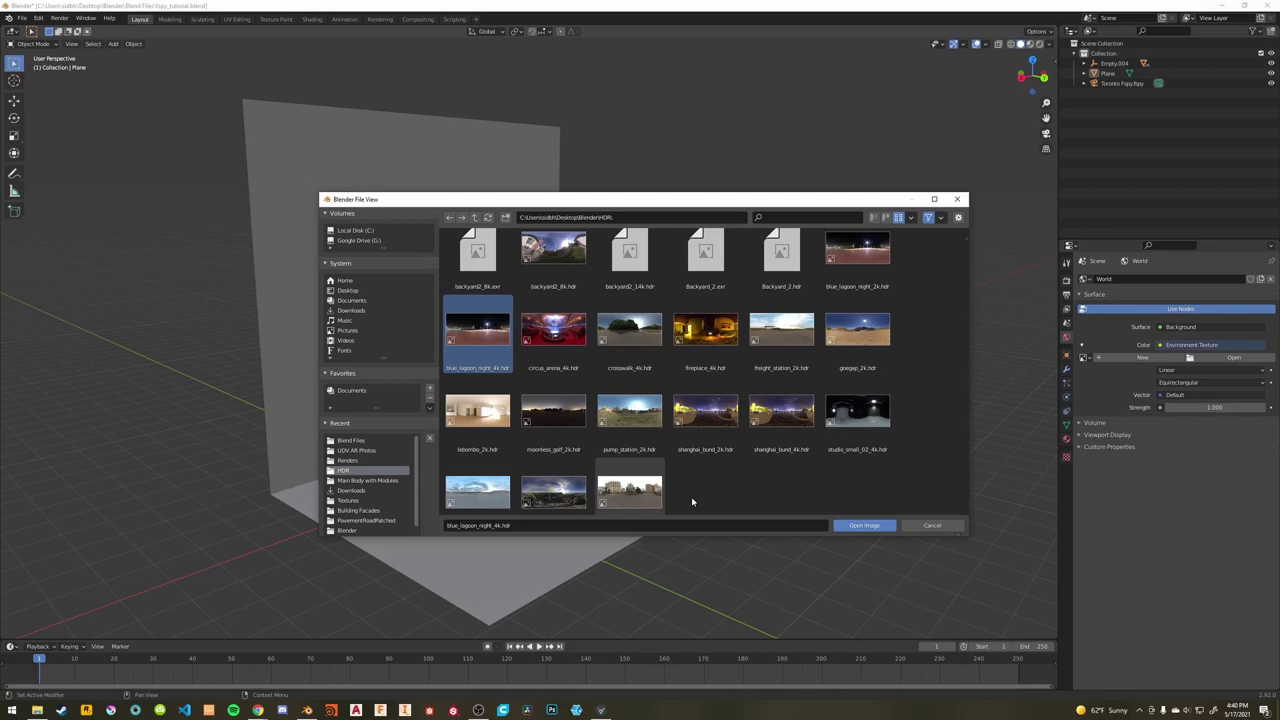
click(864, 525)
Switch the viewport to Rendered shading and inspect the delivery robot under the environment lighting.
scroll(604, 471, down, 3)
shift+middle_drag(604, 471, 710, 422)
key(z)
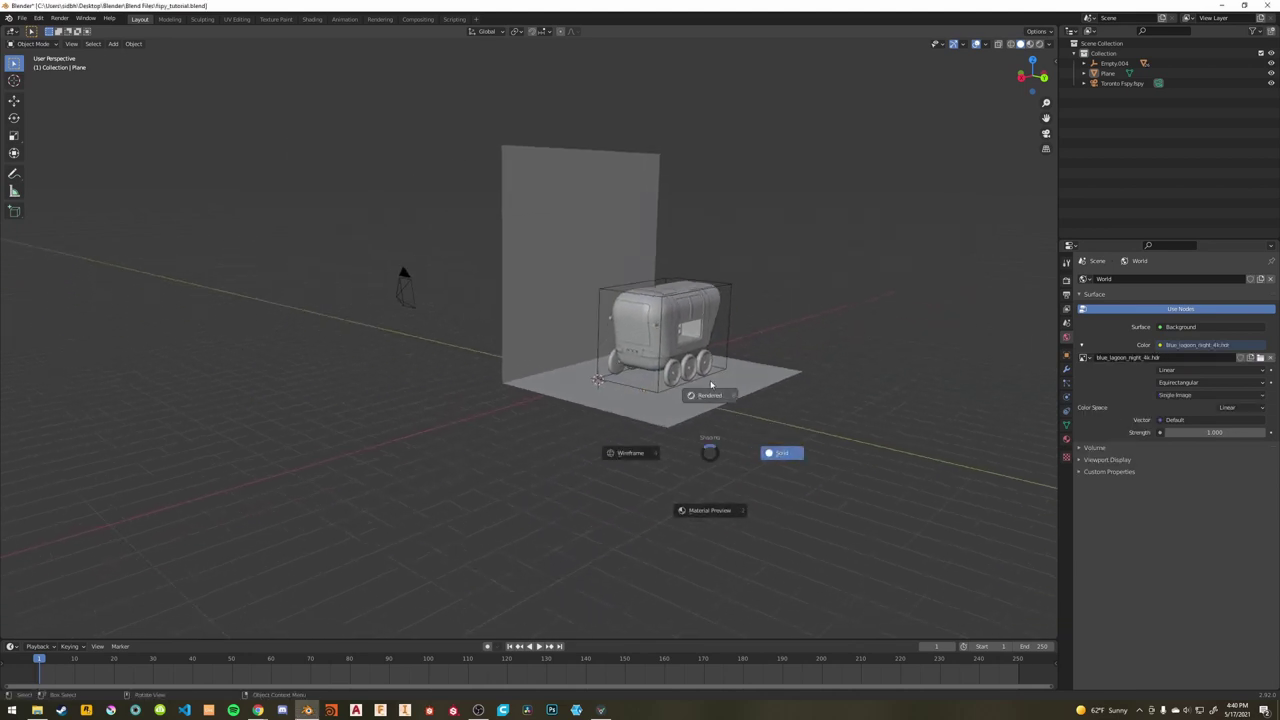
click(712, 404)
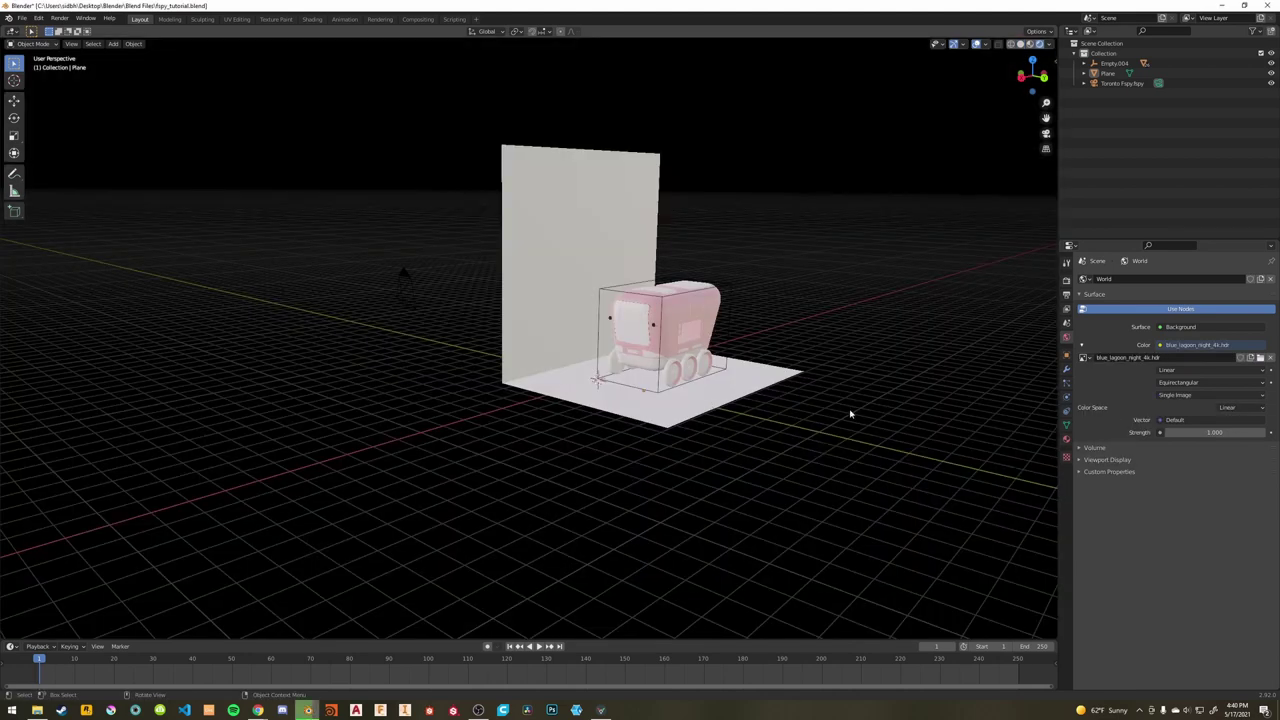
scroll(850, 414, up, 1)
shift+middle_drag(850, 414, 663, 410)
scroll(663, 410, up, 3)
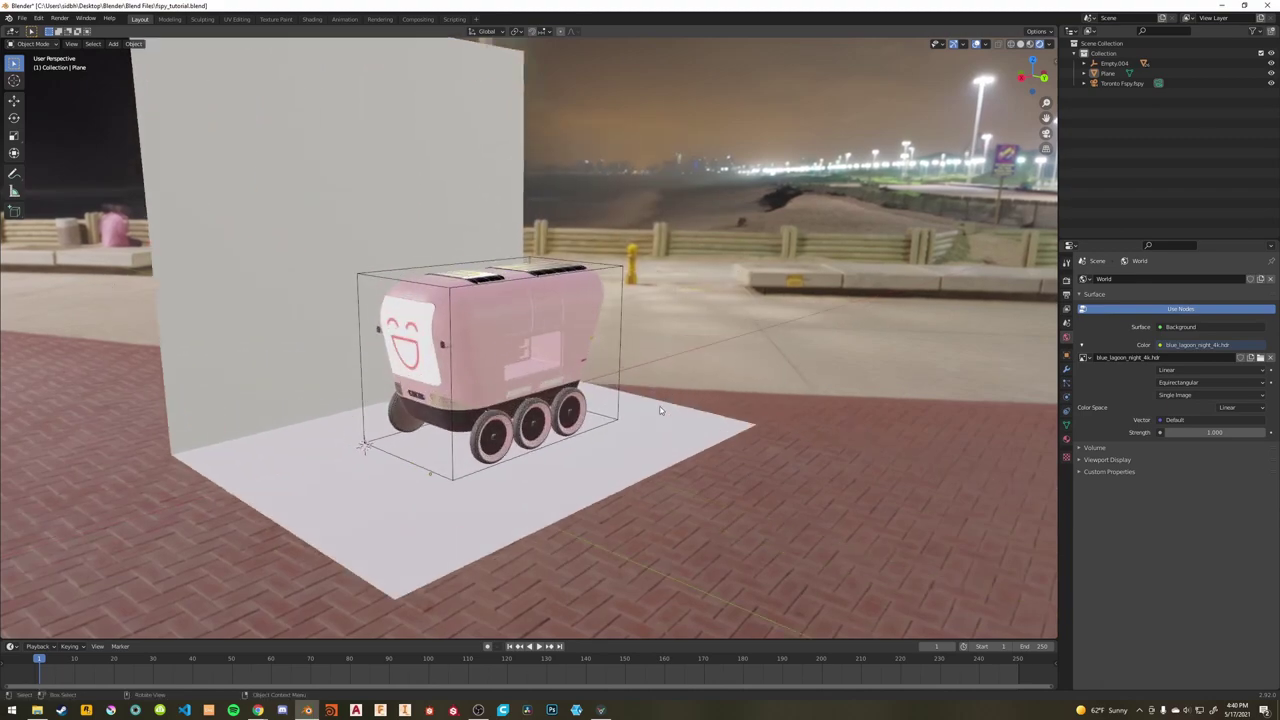
mouse_move(554, 448)
middle_down()
mouse_move(660, 420)
mouse_move(533, 443)
mouse_move(569, 437)
middle_up()
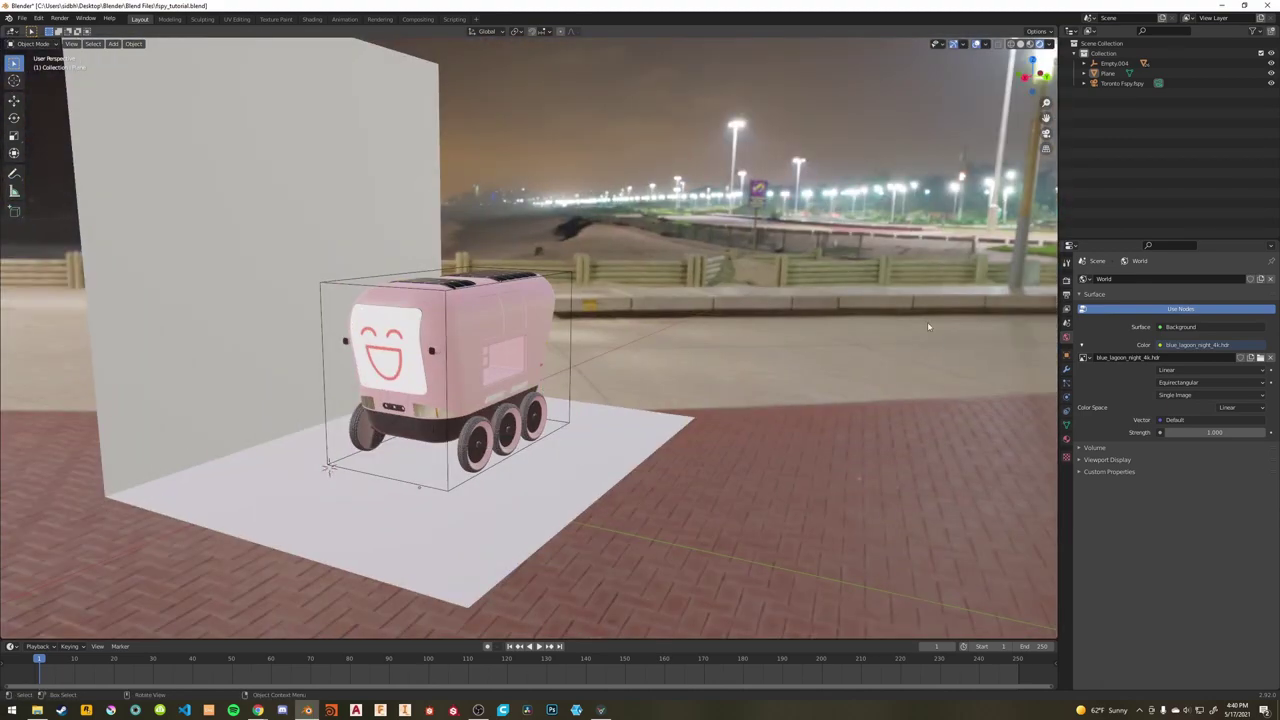
Set the scene's render engine to Cycles.
click(1066, 280)
click(1215, 279)
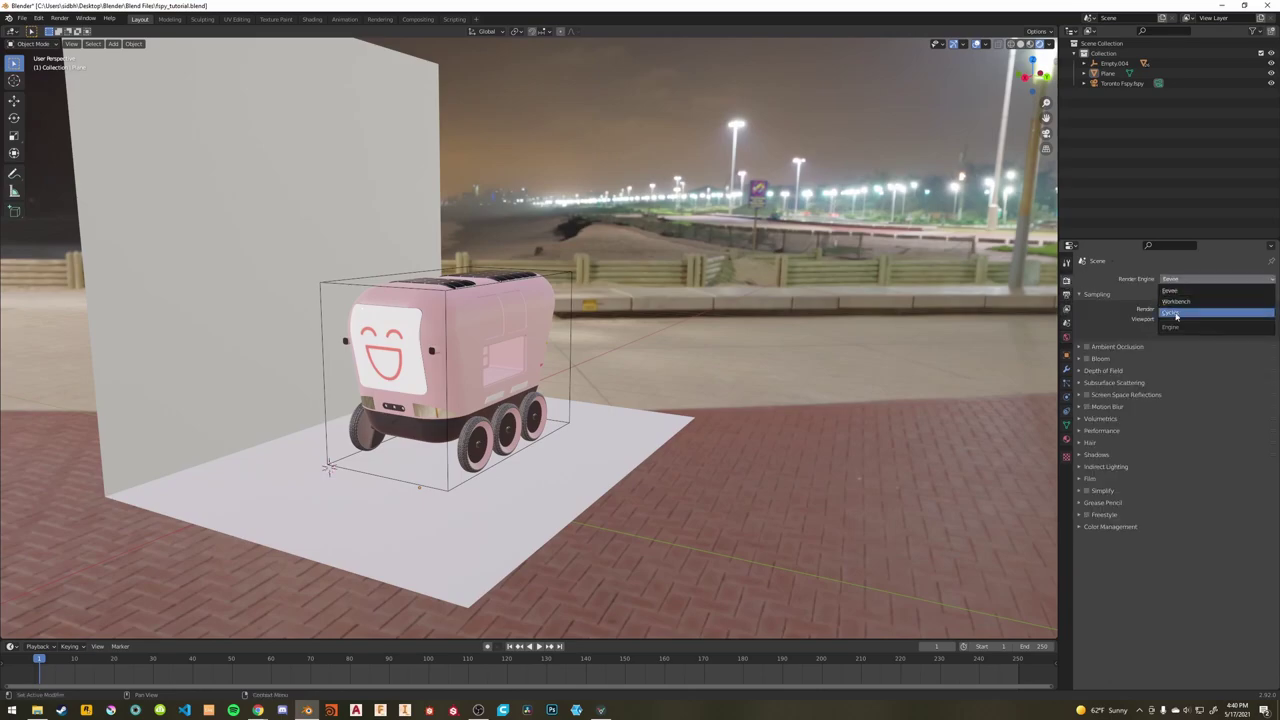
click(1190, 315)
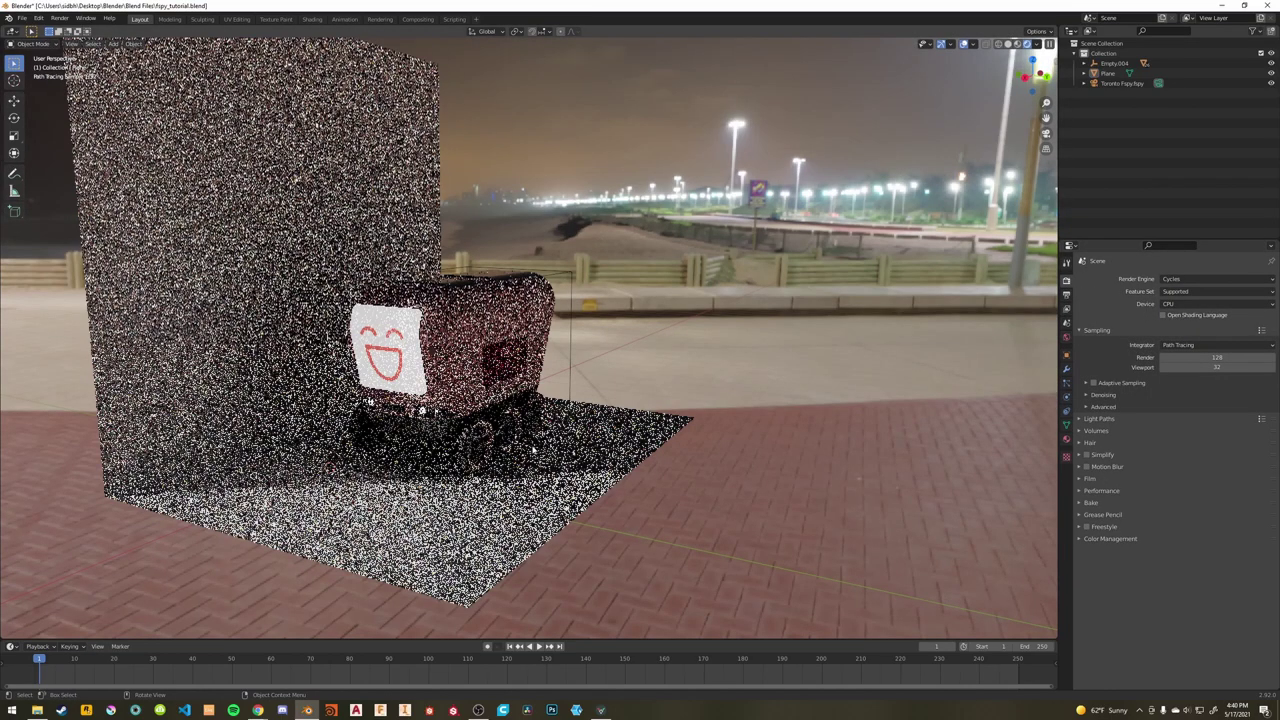
Set the world background's strength to 0.1 and inspect the robot under the dimmer lighting.
shift+middle_drag(432, 475, 540, 457)
middle_drag(541, 457, 1066, 405)
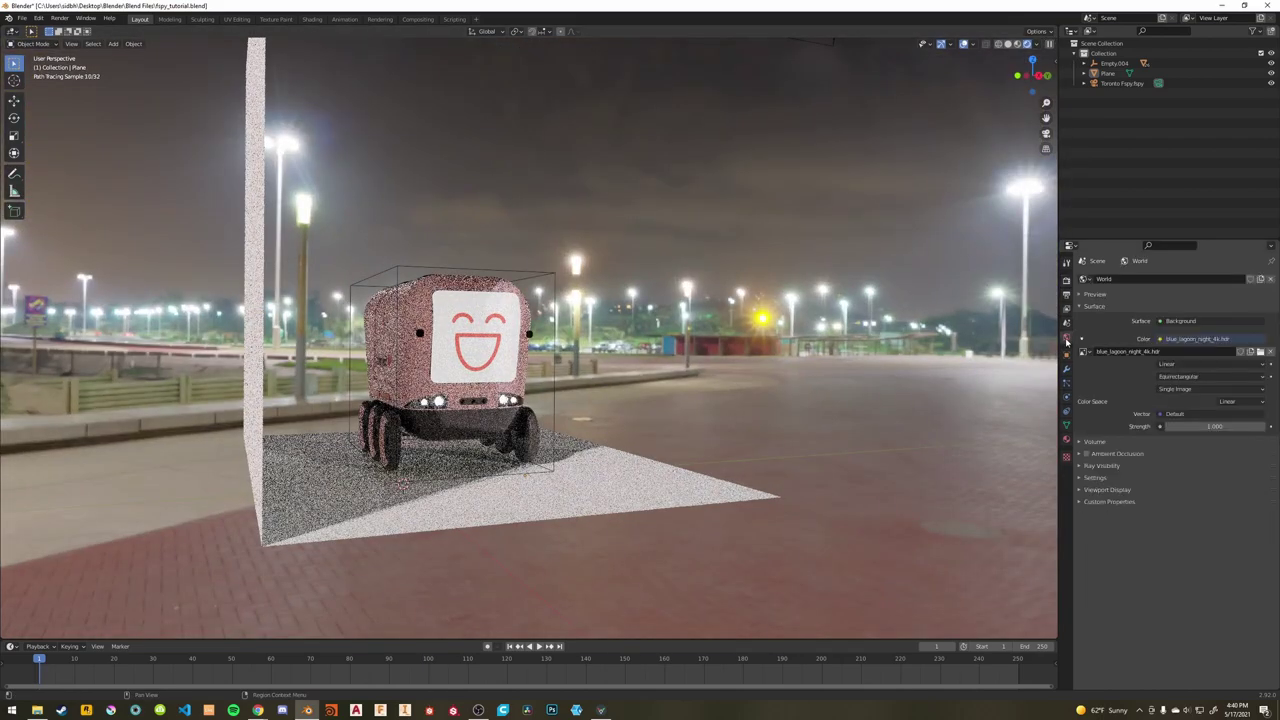
click(1066, 336)
click(1203, 426)
text(0.1)
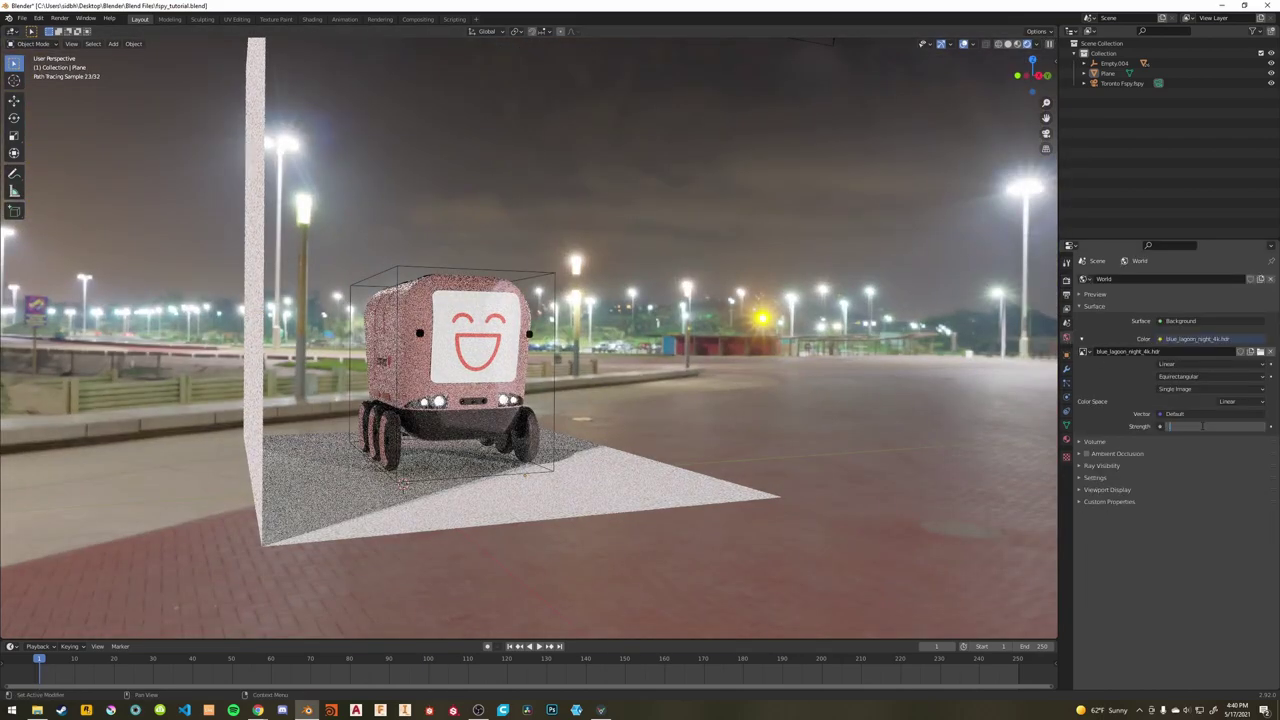
key(Return)
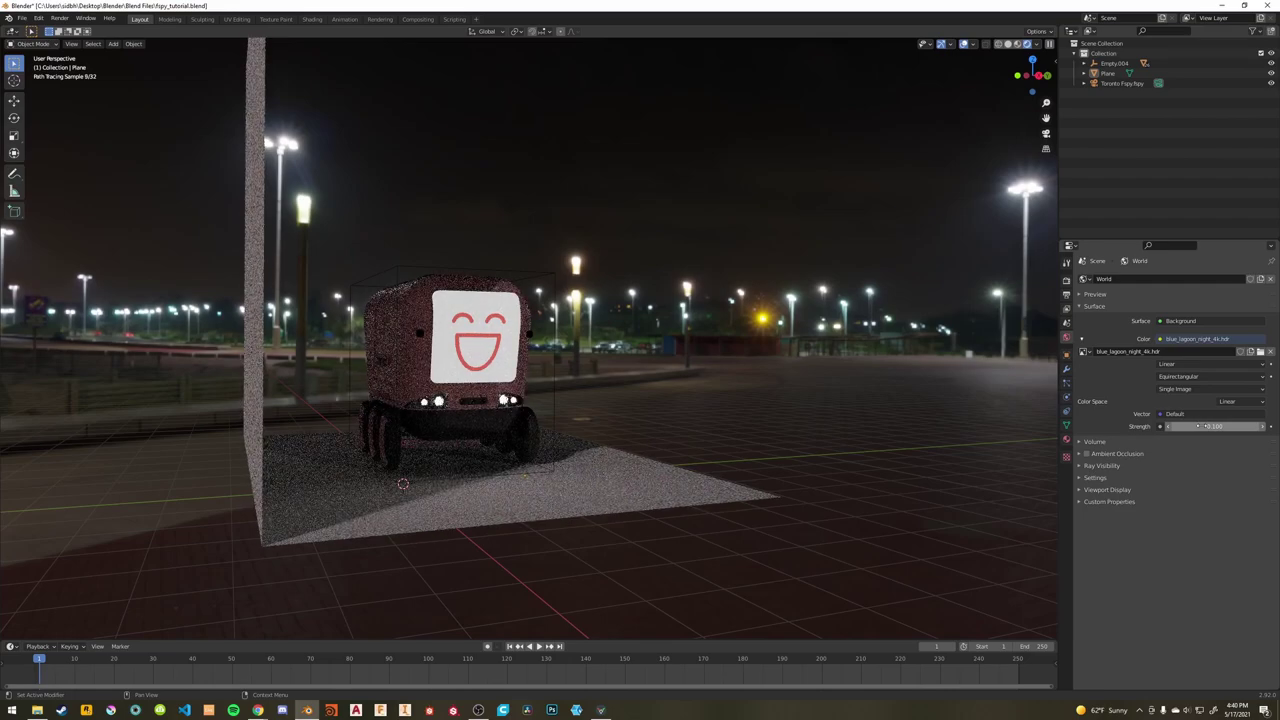
mouse_move(720, 480)
middle_down()
mouse_move(833, 484)
mouse_move(723, 483)
middle_up()
scroll(783, 488, down, 2)
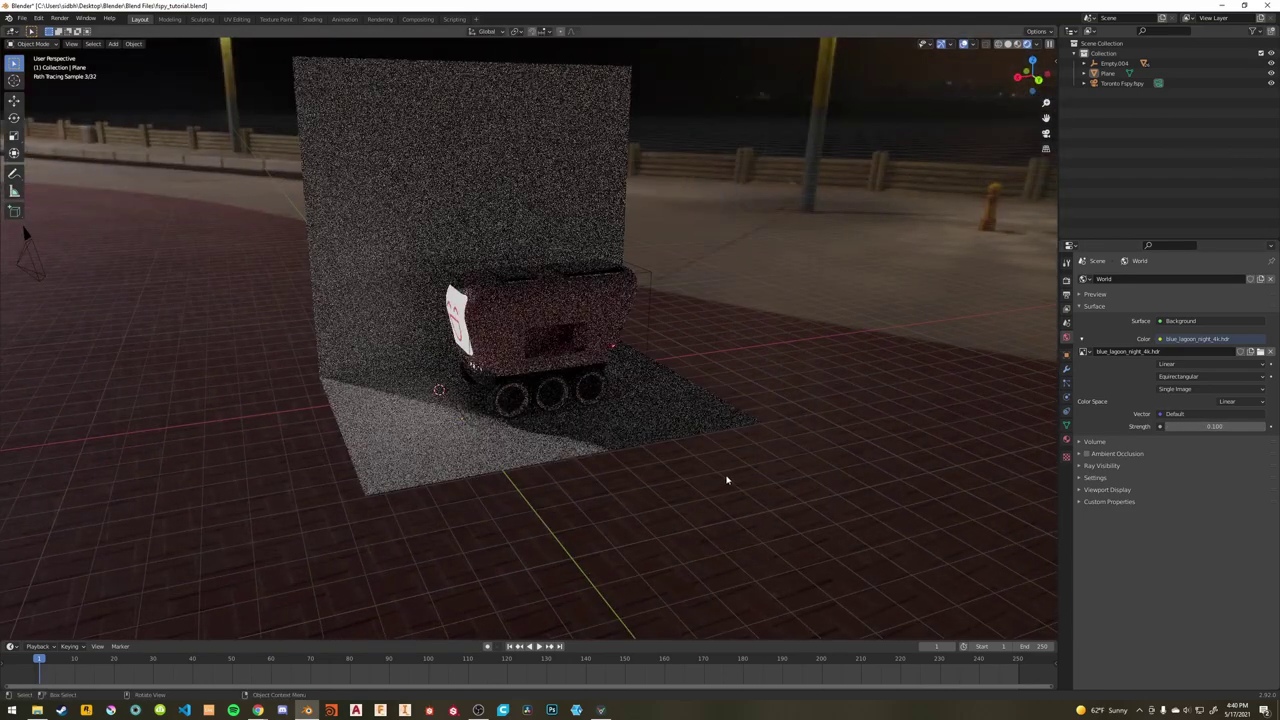
From the camera view, make the ground-and-wall plane a shadow catcher.
key(KP_0)
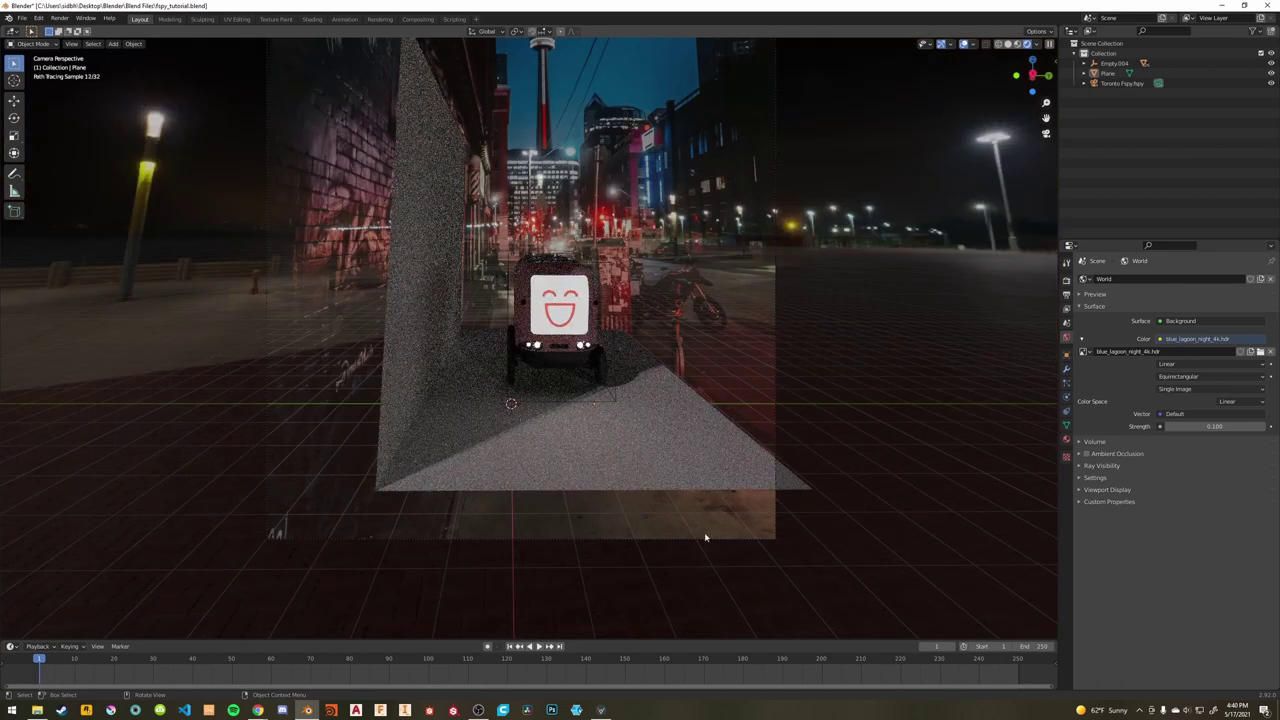
click(507, 478)
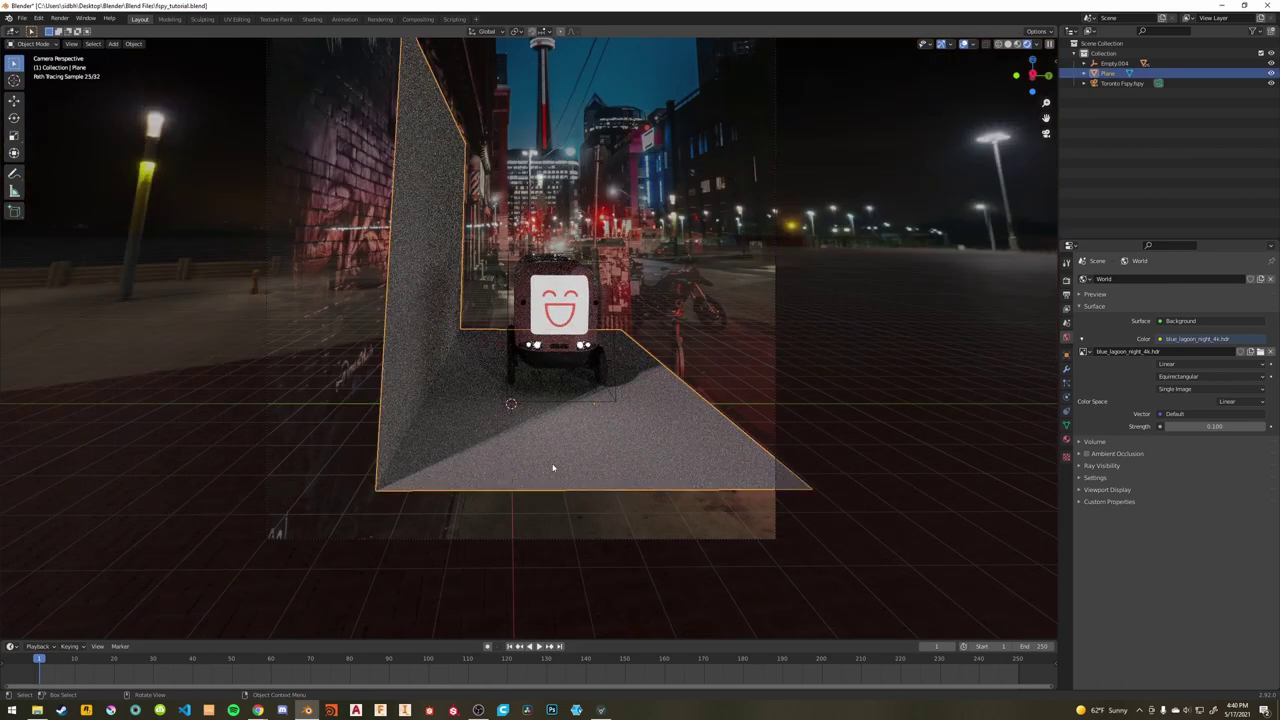
click(1065, 371)
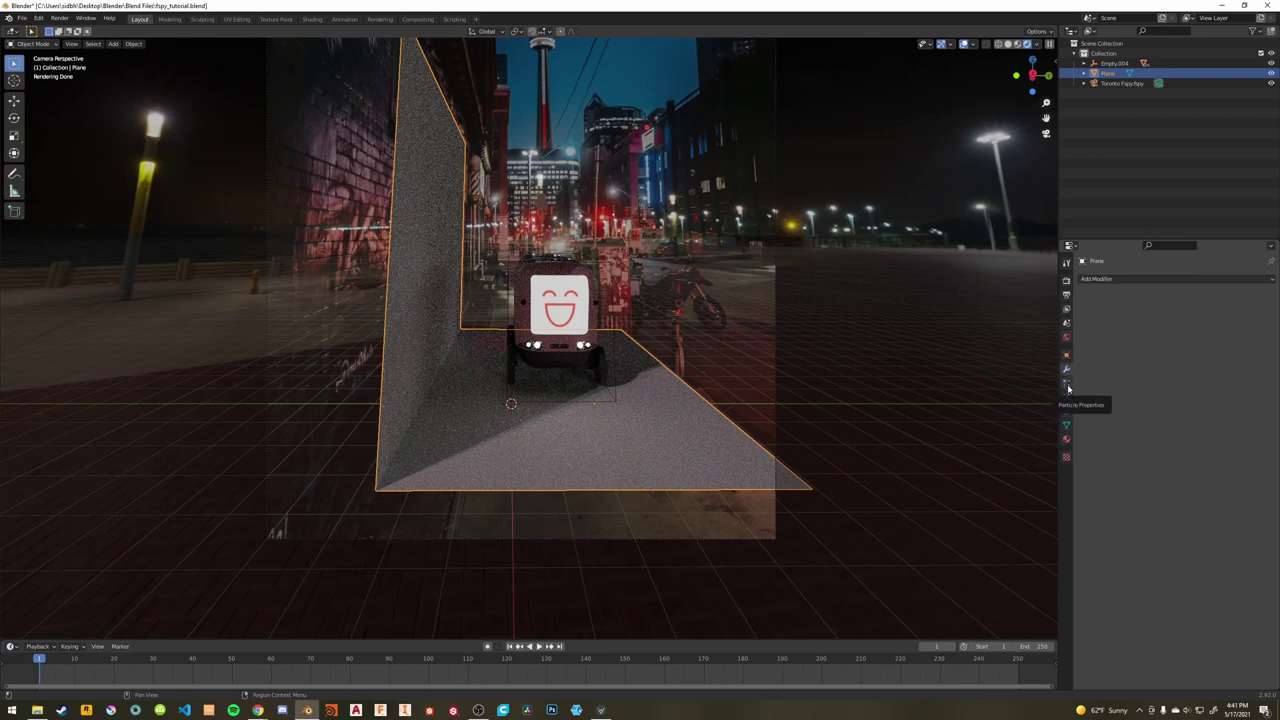
click(1065, 356)
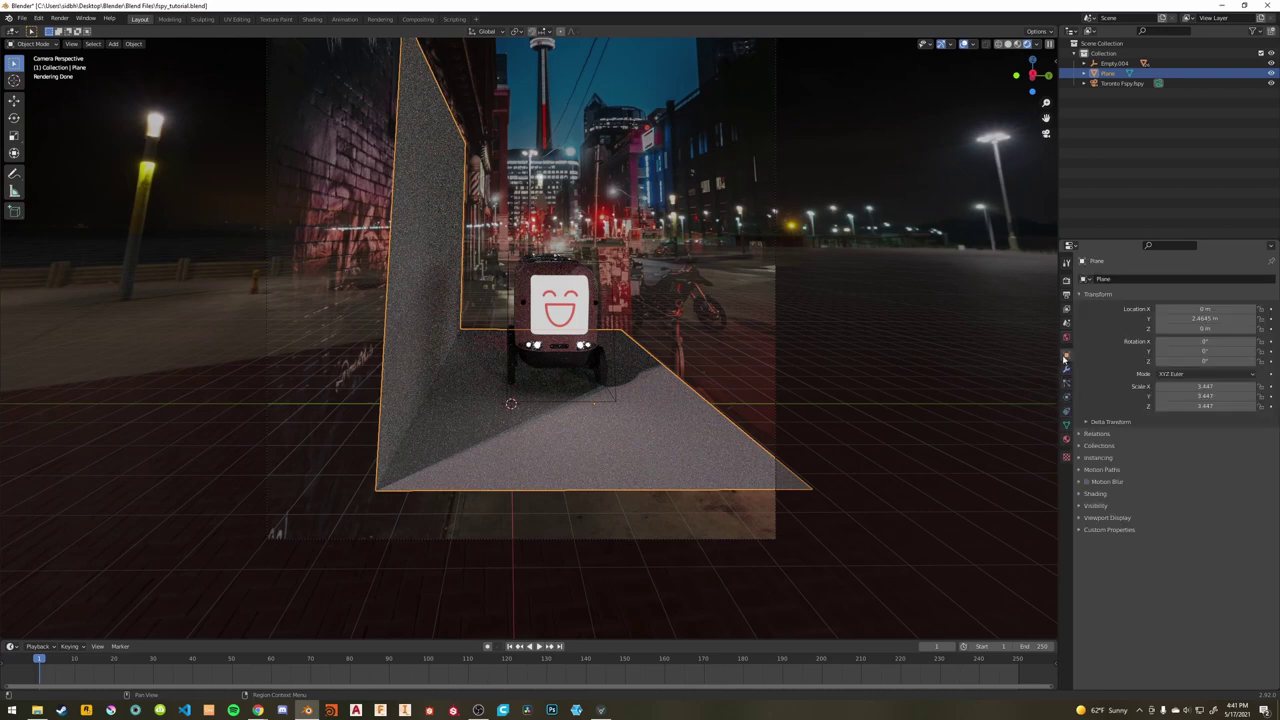
click(1080, 506)
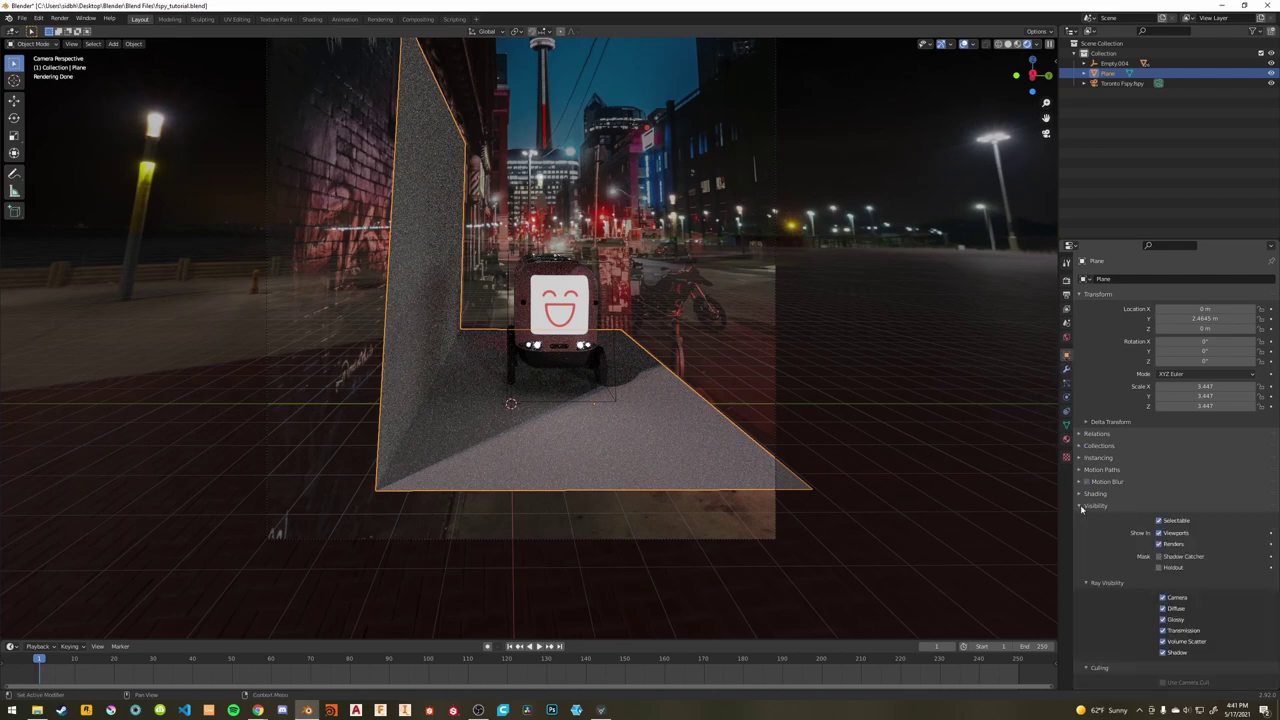
click(1159, 556)
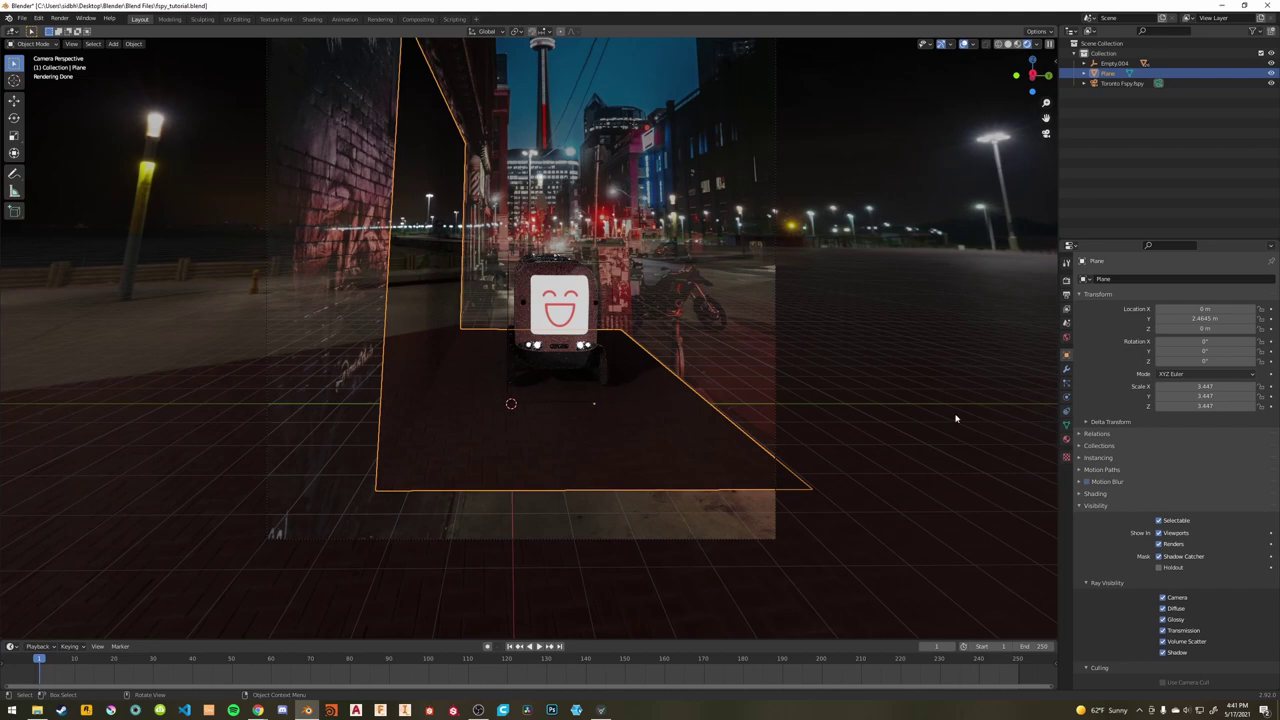
Make the render's film background transparent, inspect the scene from another angle and return to the camera view.
click(1066, 297)
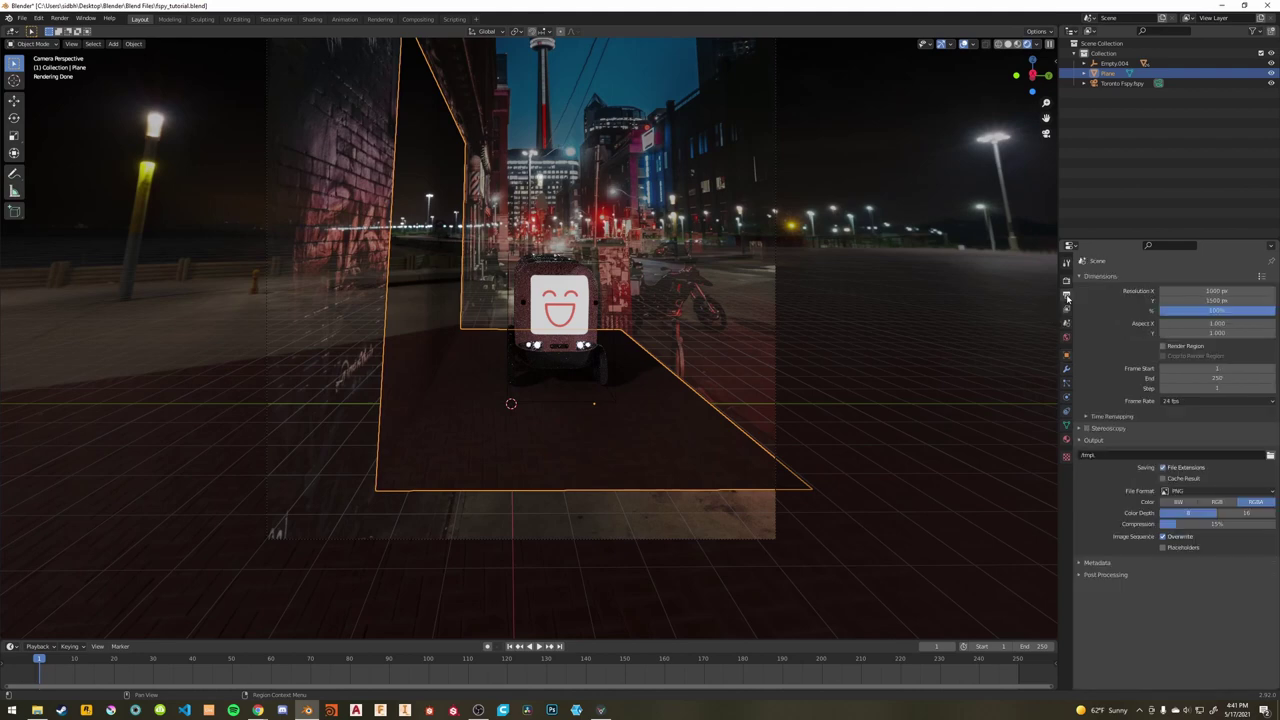
click(1066, 289)
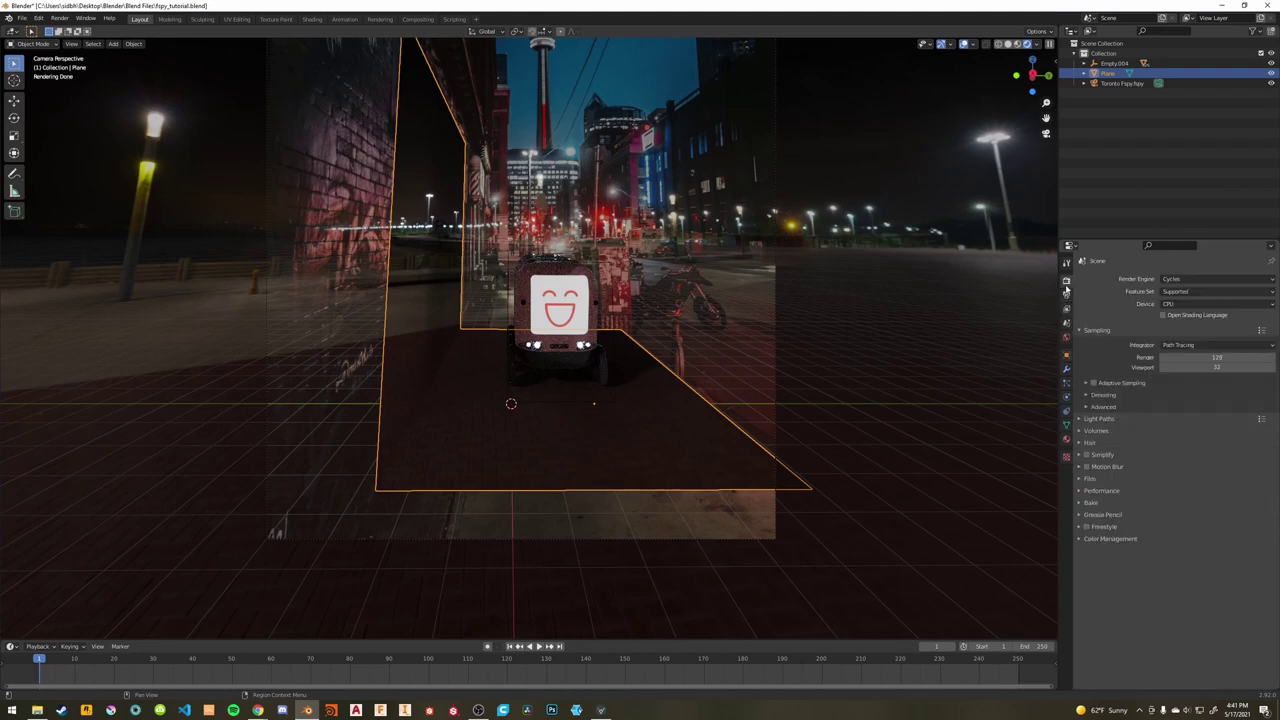
click(1086, 479)
click(1093, 550)
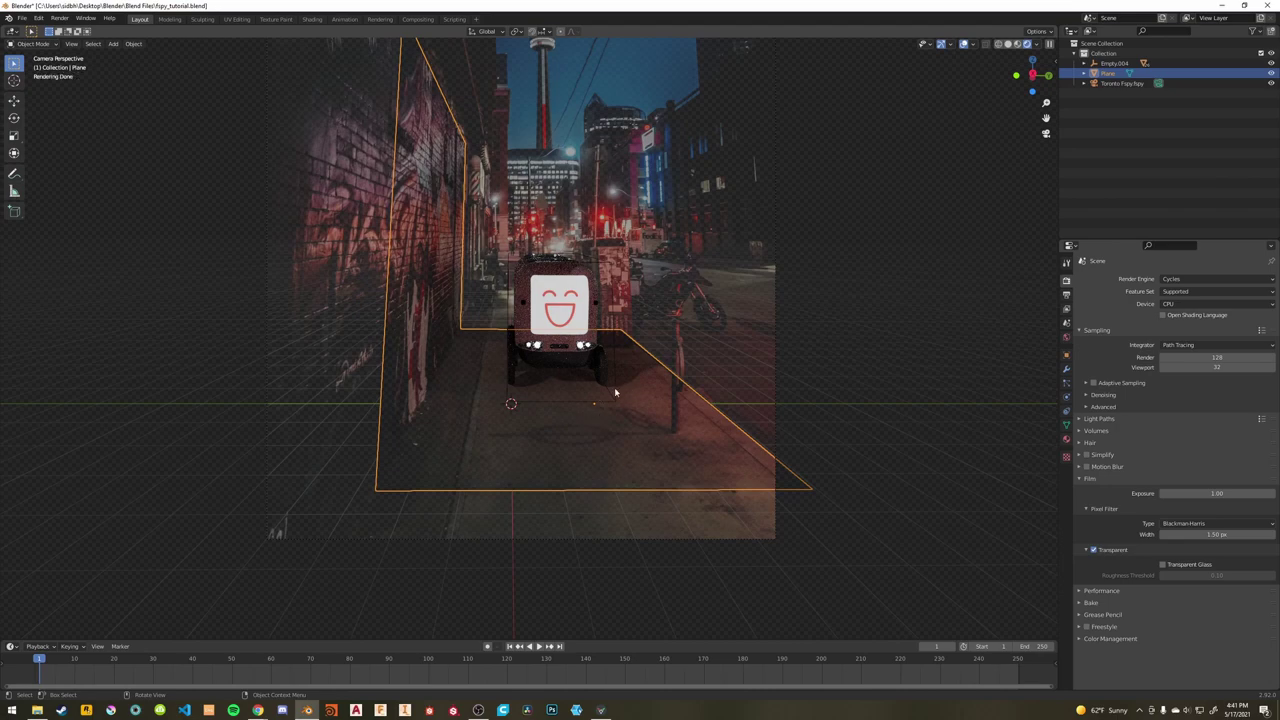
mouse_move(646, 390)
middle_down()
mouse_move(620, 400)
mouse_move(686, 527)
middle_up()
click(740, 457)
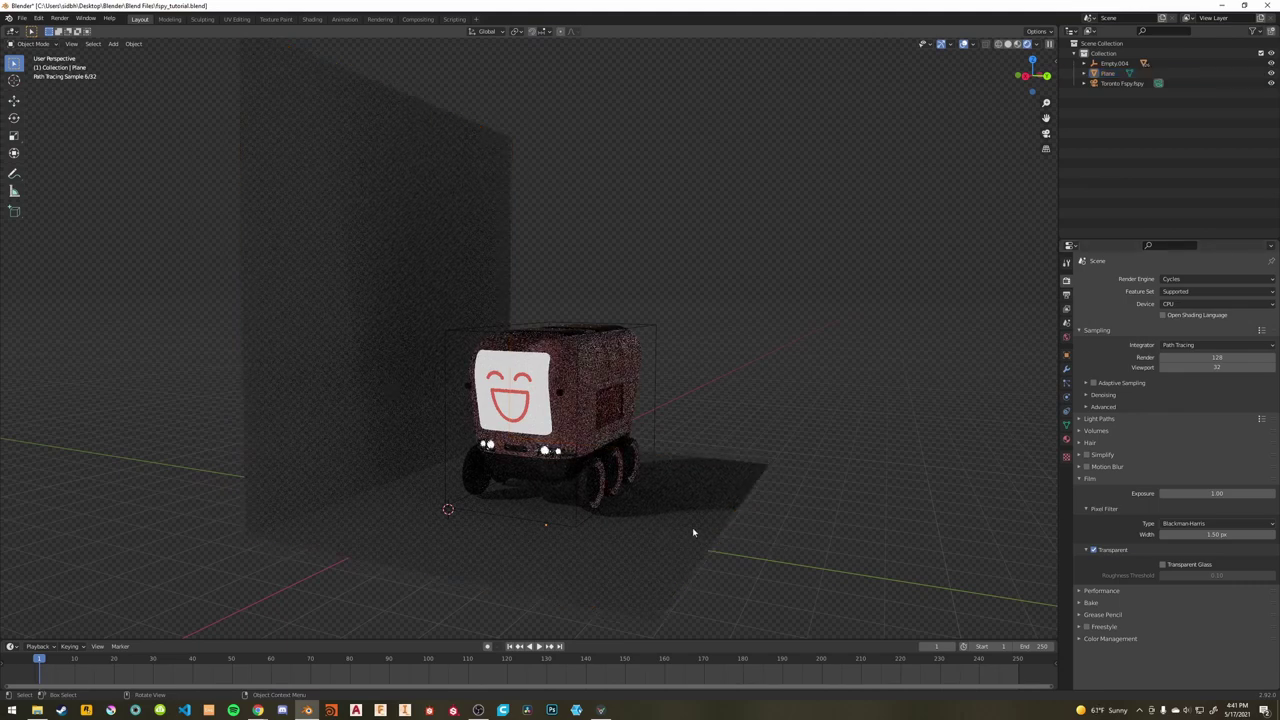
key(KP_0)
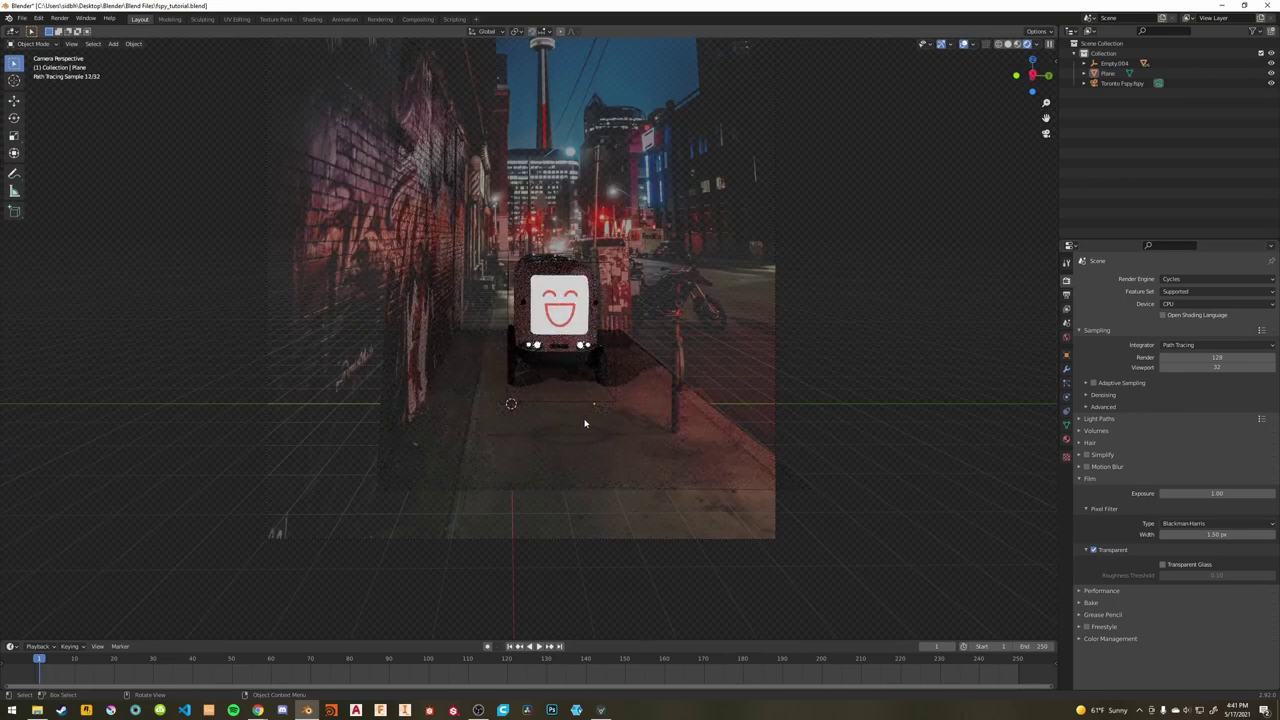
Switch to the Shading workspace and show its viewport through the camera in Rendered shading.
click(312, 19)
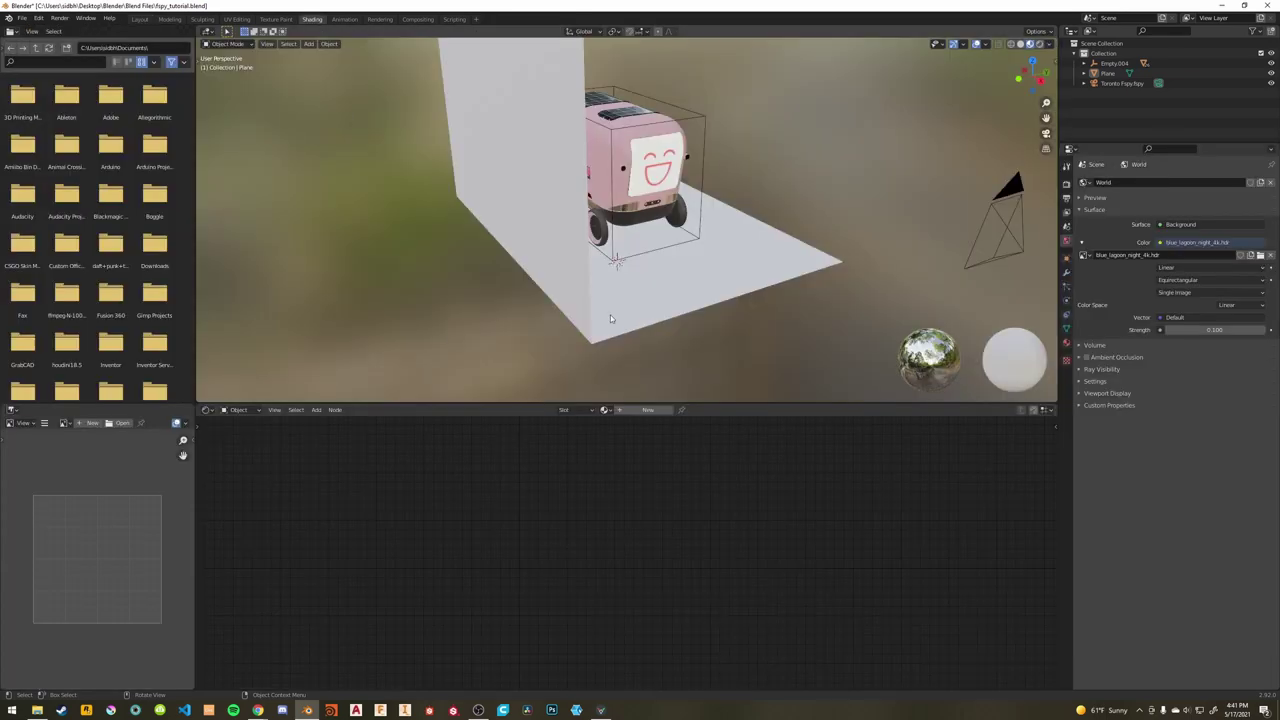
middle_drag(610, 315, 595, 305)
key(KP_0)
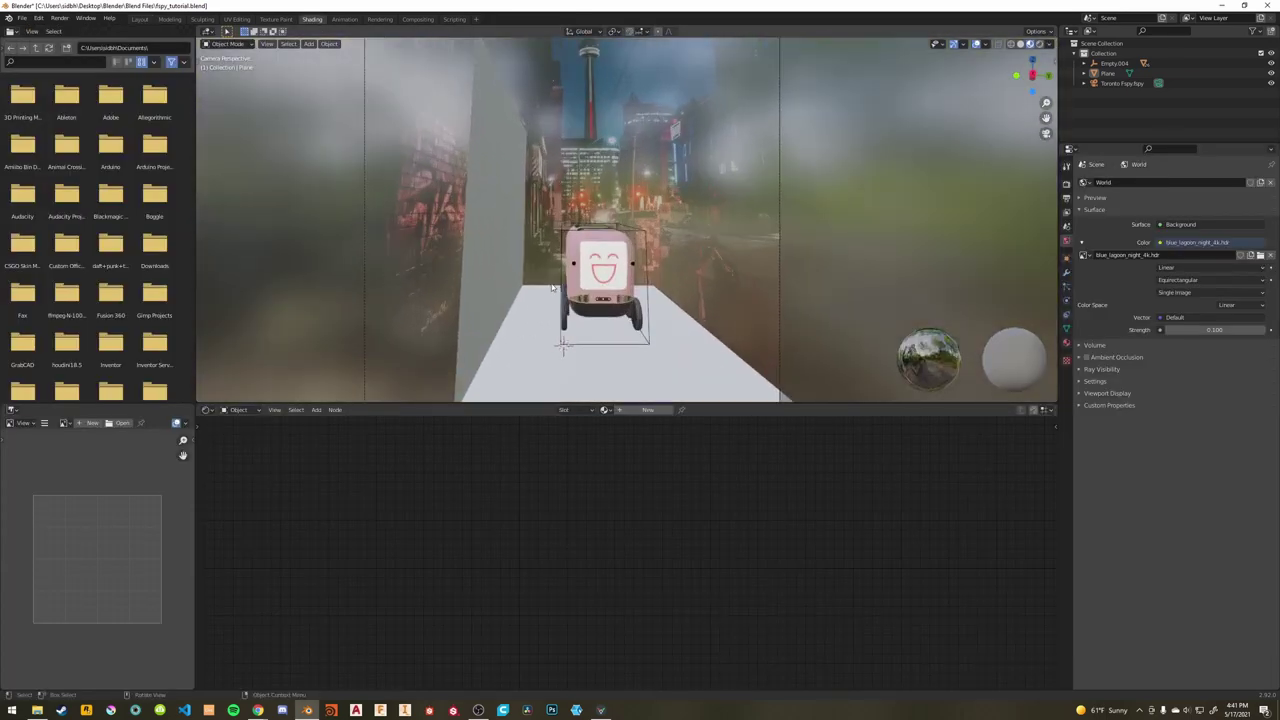
shift+middle_drag(512, 222, 520, 260)
key(z)
click(549, 240)
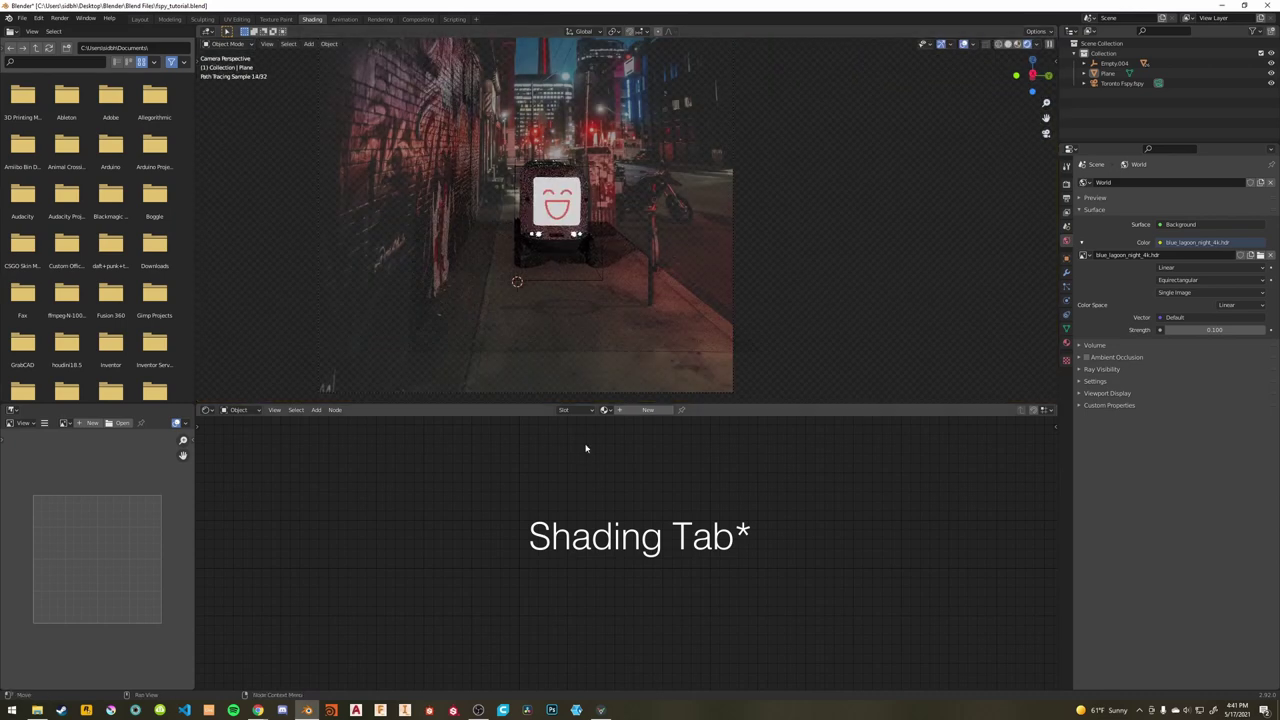
Show the World shader's node tree and move the Background and World Output nodes closer to the environment texture.
click(238, 410)
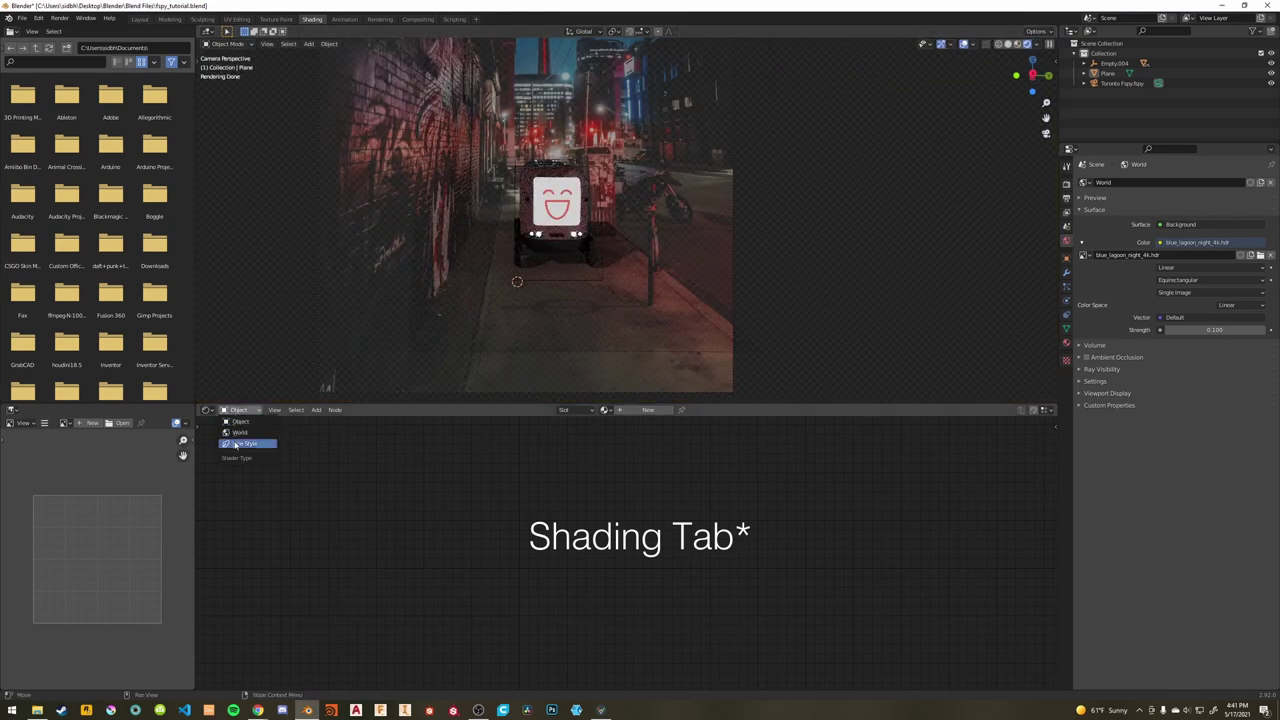
click(235, 437)
middle_drag(549, 528, 676, 576)
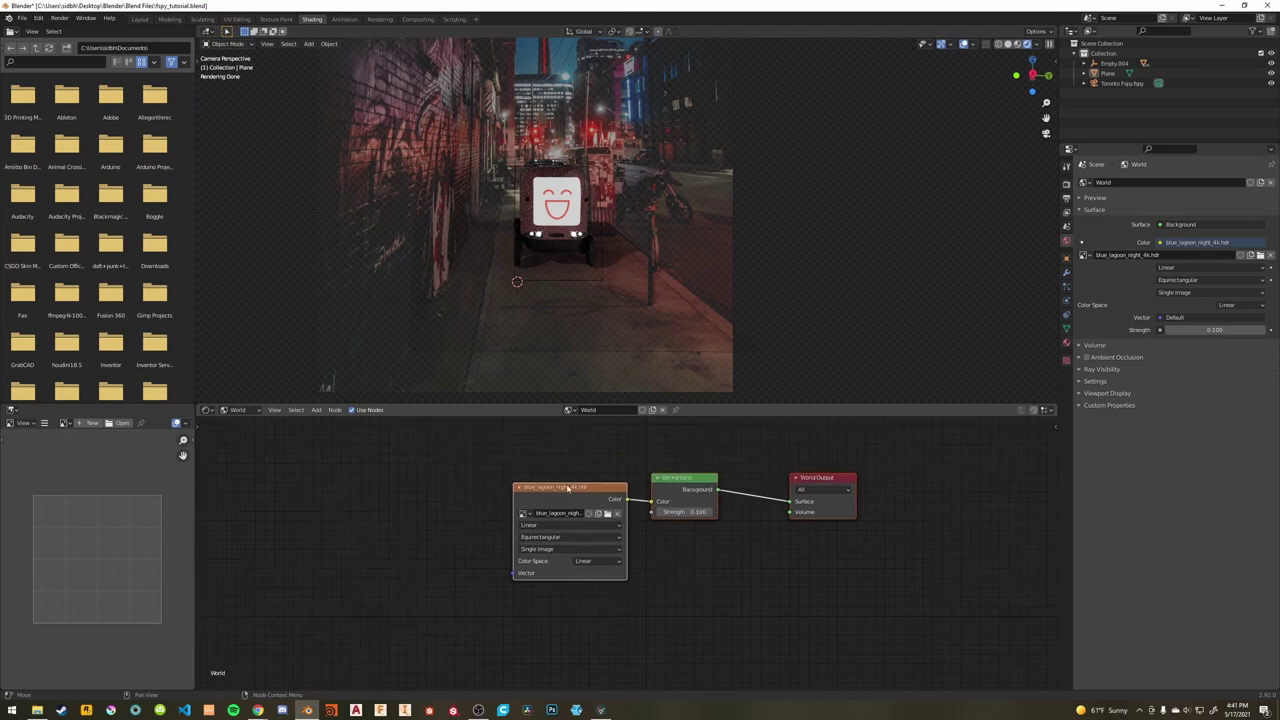
drag(818, 486, 771, 507)
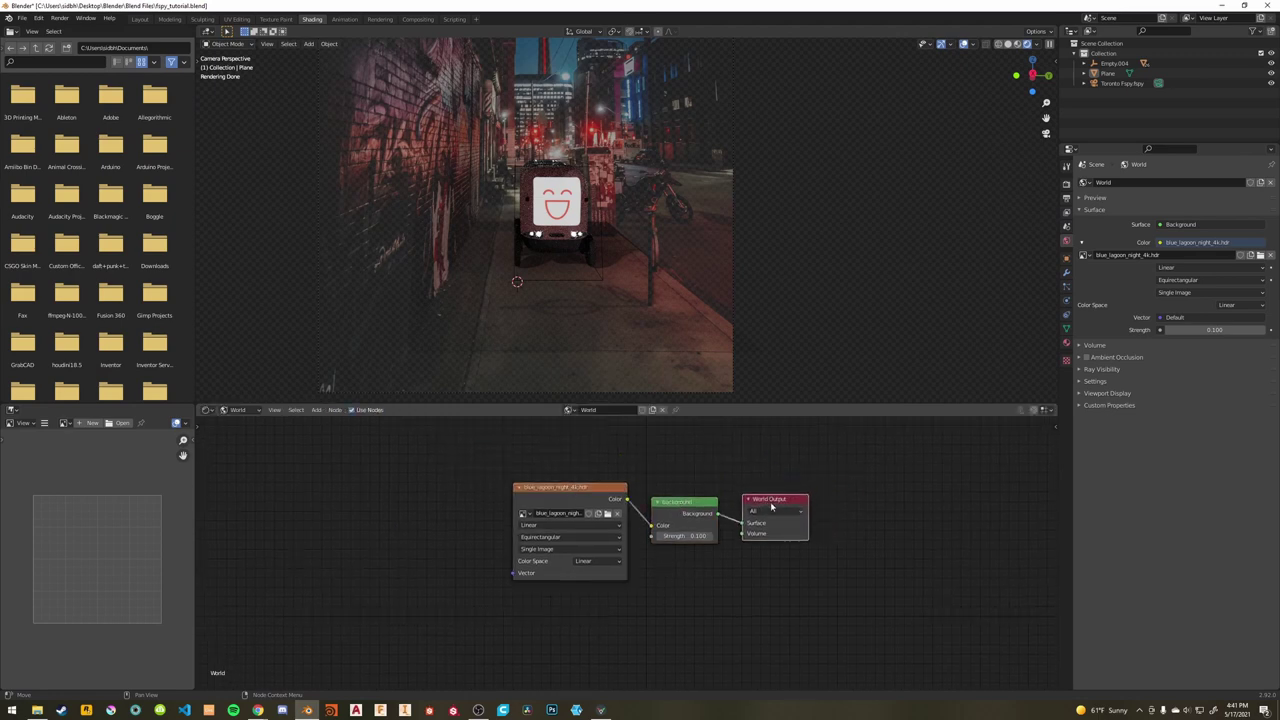
Add Texture Coordinate and Mapping nodes connected to the environment texture's vector input.
click(606, 496)
key(ctrl+t)
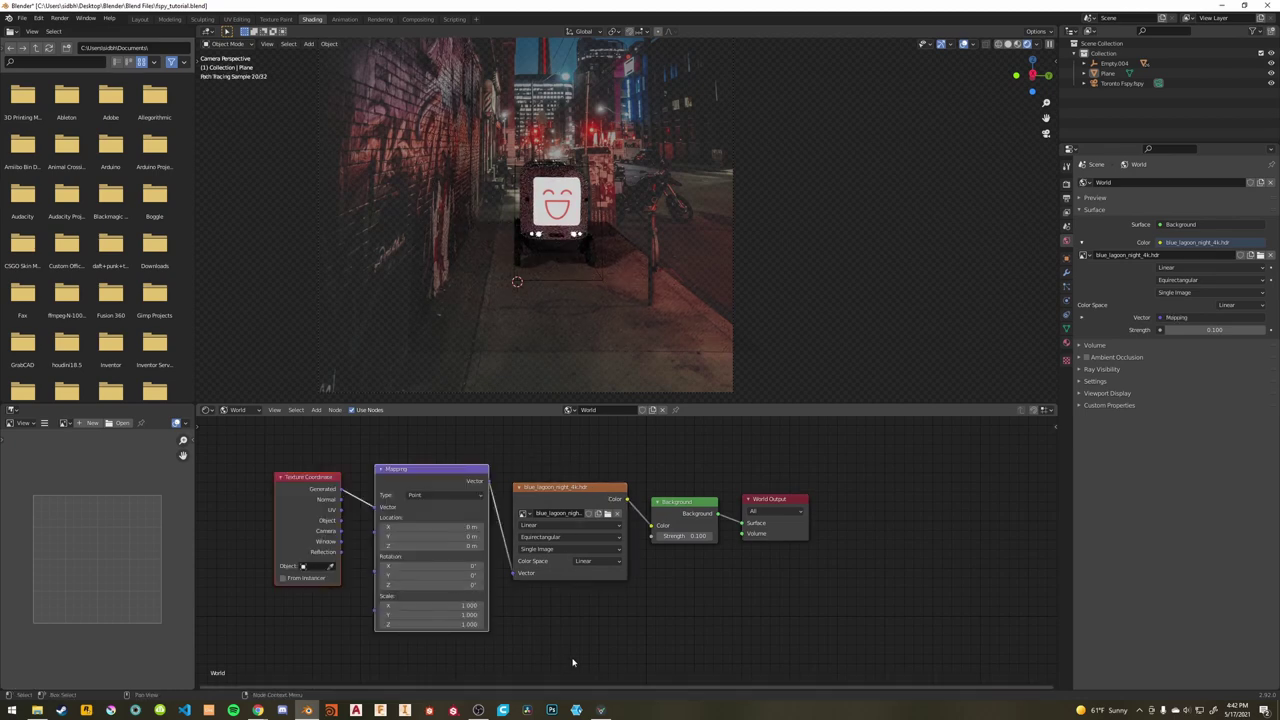
middle_drag(571, 663, 544, 652)
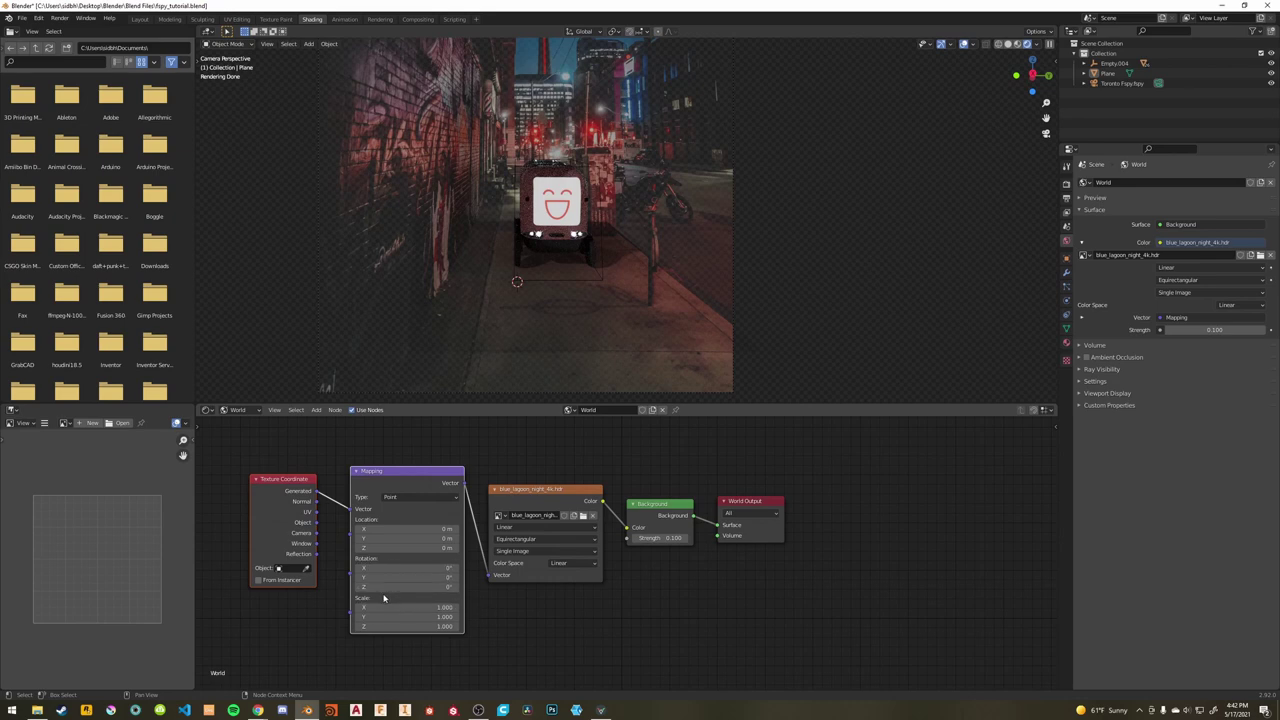
Rotate the environment lighting by setting the Mapping node's Z rotation to 219°.
mouse_move(375, 587)
mouse_down()
mouse_move(446, 588)
mouse_move(392, 587)
mouse_up()
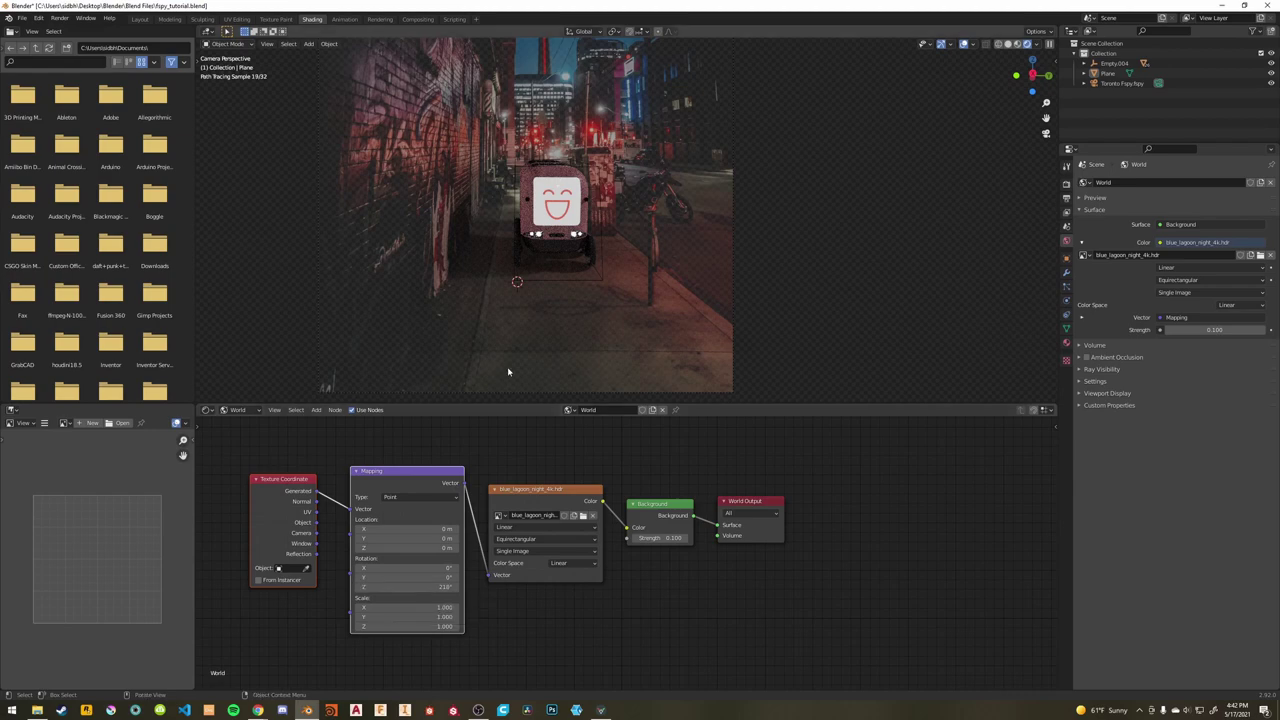
scroll(509, 370, up, 3)
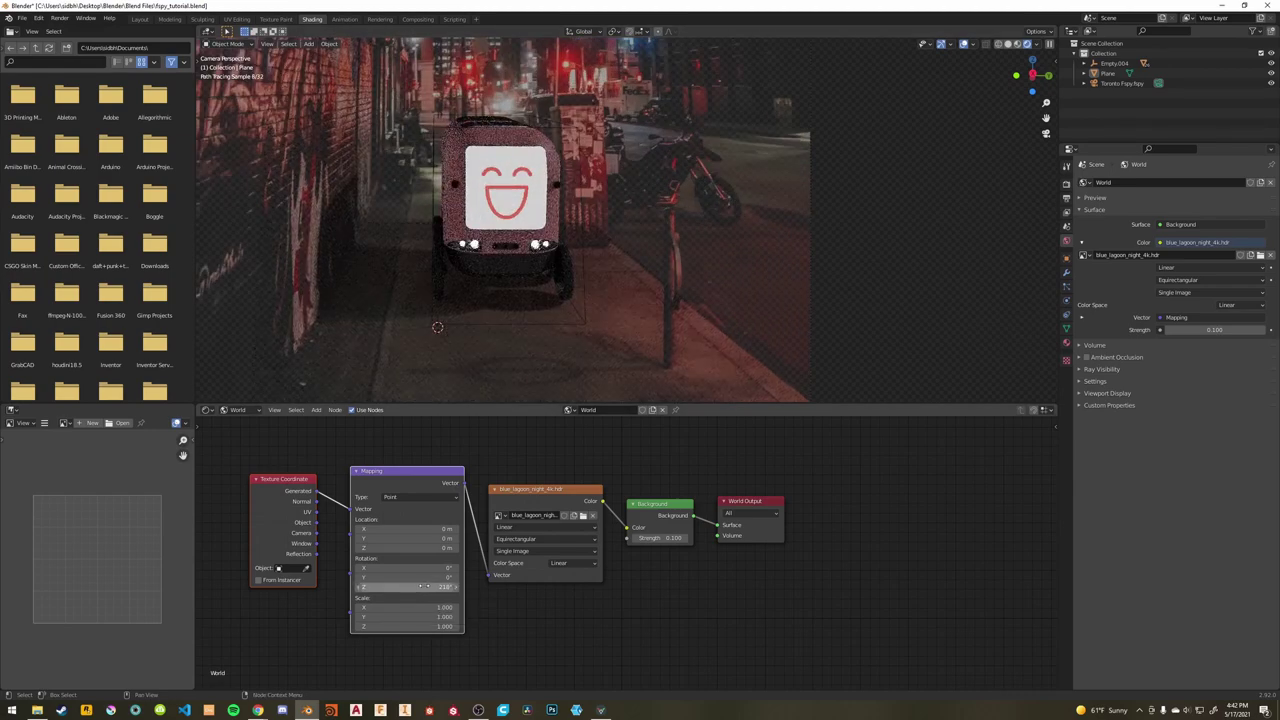
click(457, 589)
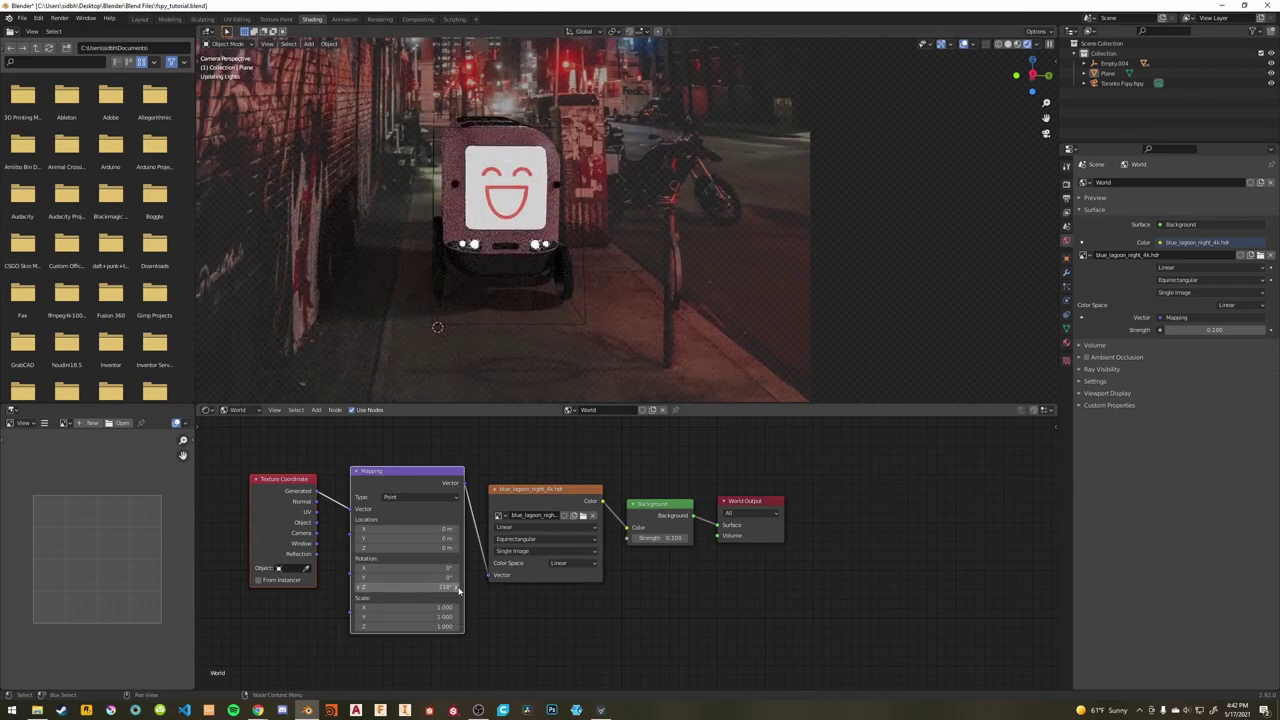
click(457, 589)
click(456, 588)
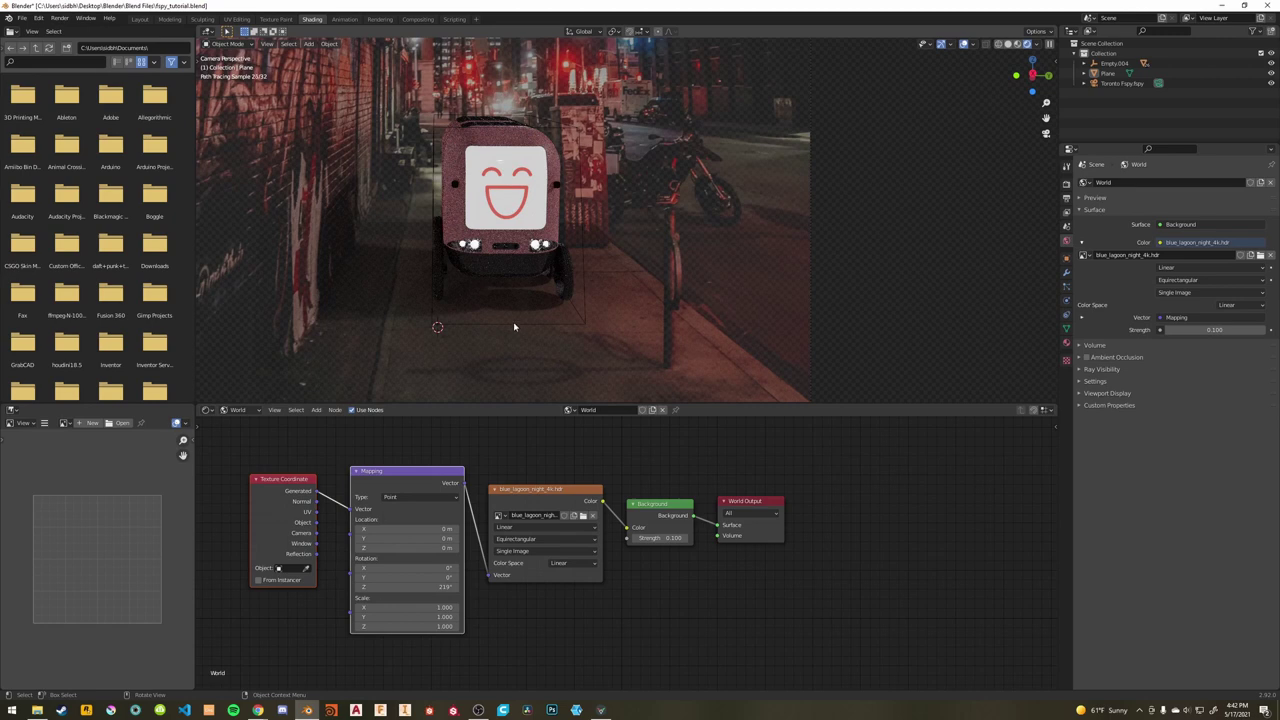
Set the world background's strength to 0.25 and check the robot's brightness against the alley photo.
scroll(514, 326, down, 1)
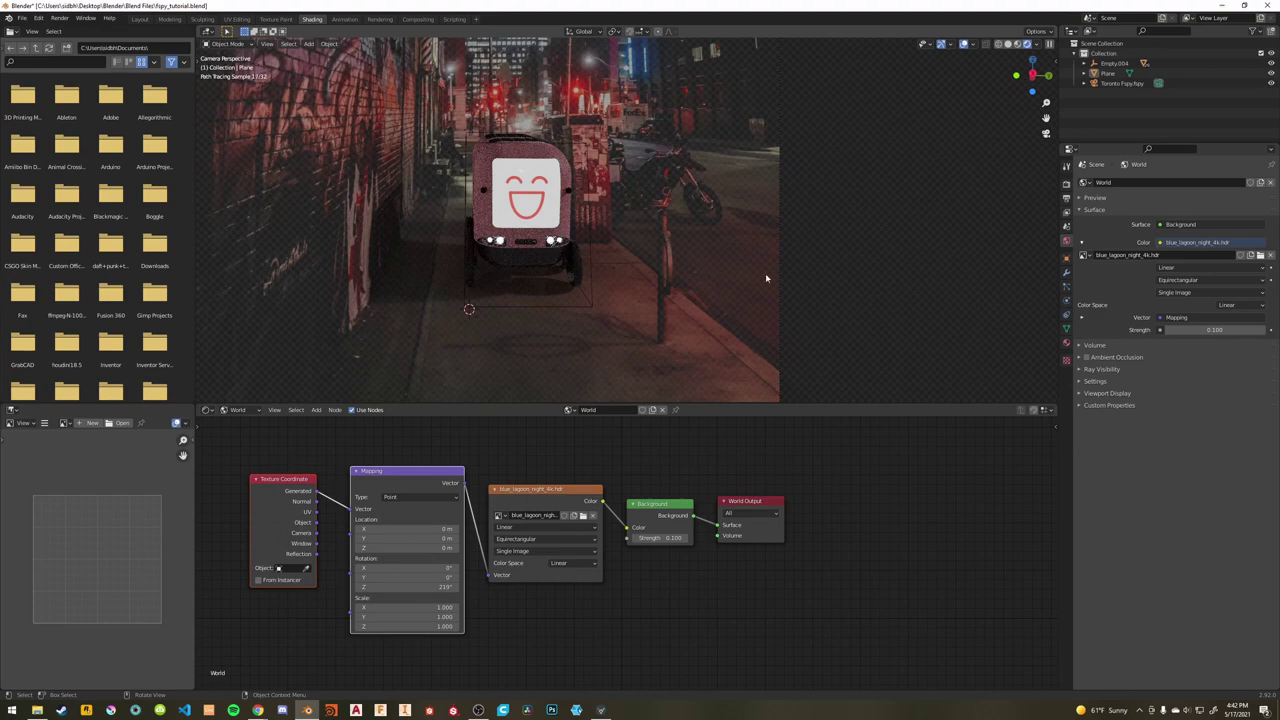
scroll(610, 275, up, 1)
click(717, 263)
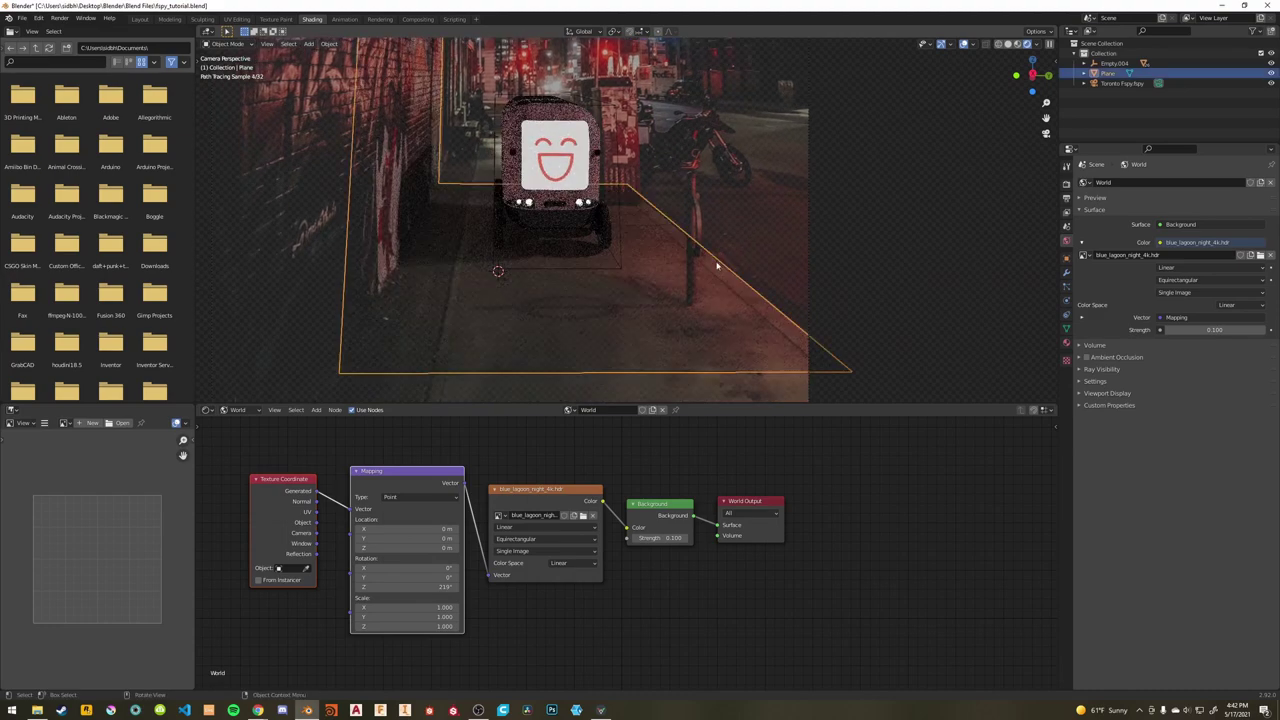
click(910, 260)
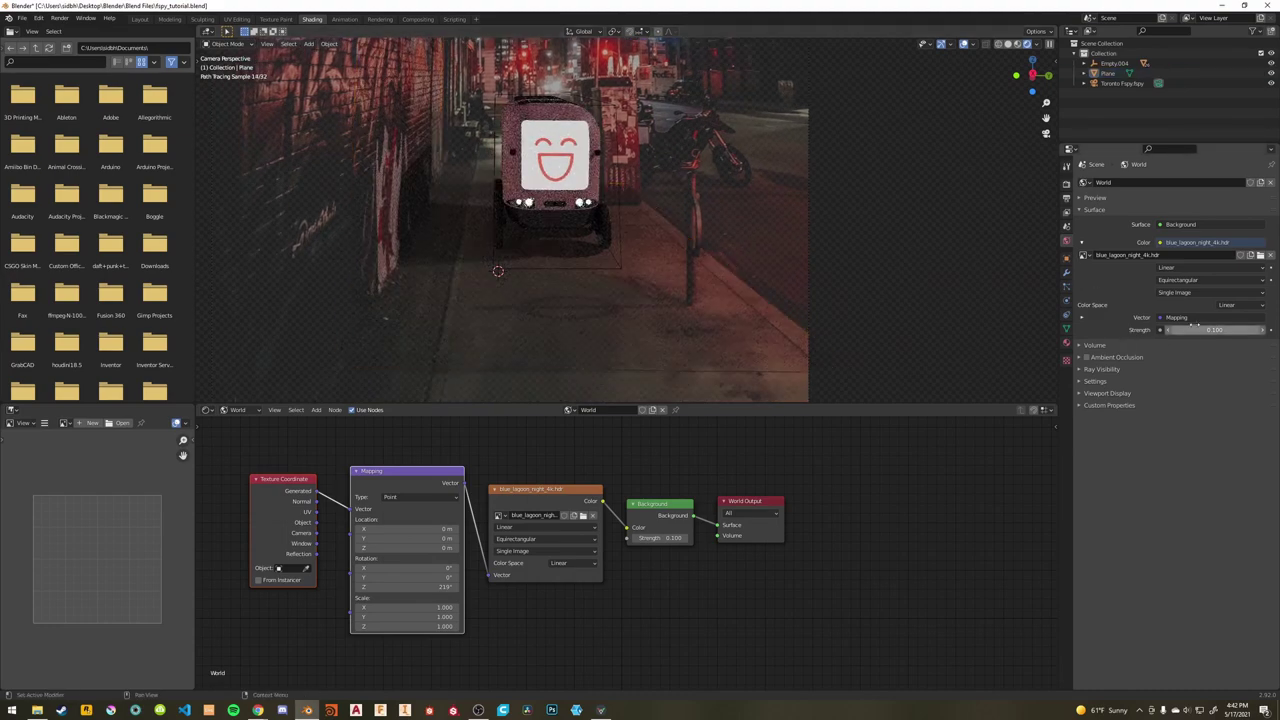
click(1203, 330)
text(0.25)
key(Return)
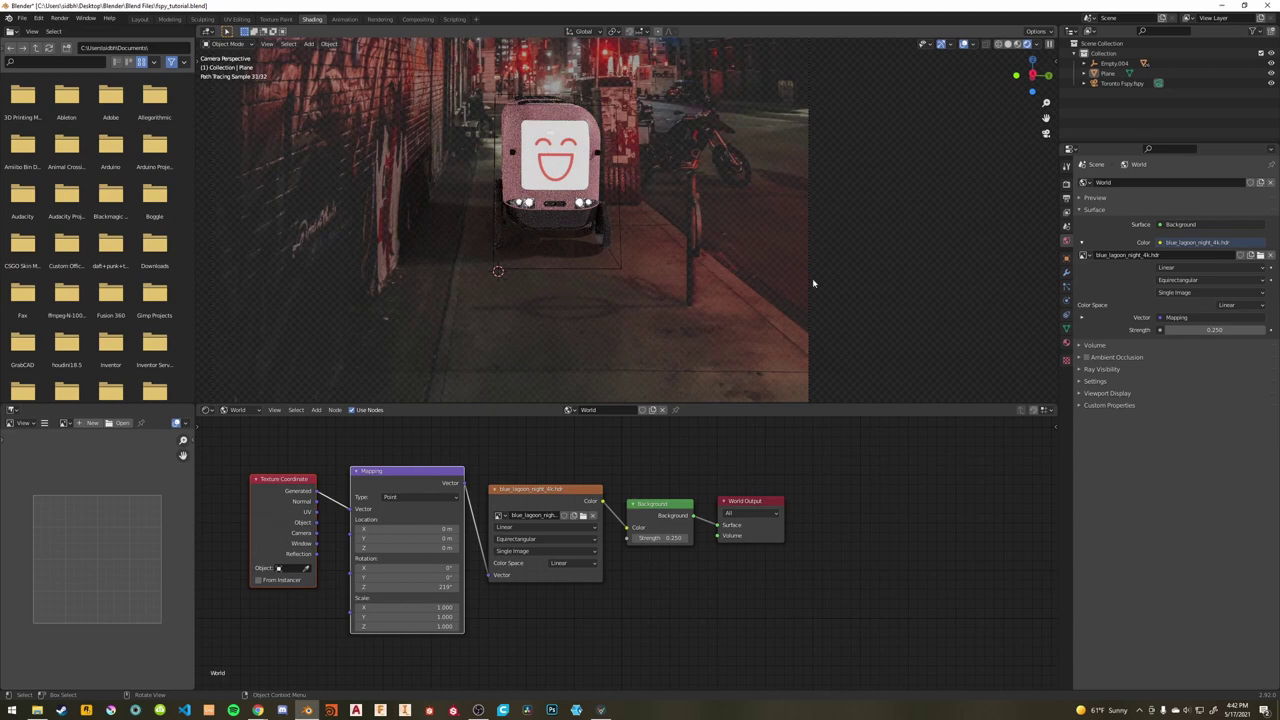
scroll(692, 268, down, 3)
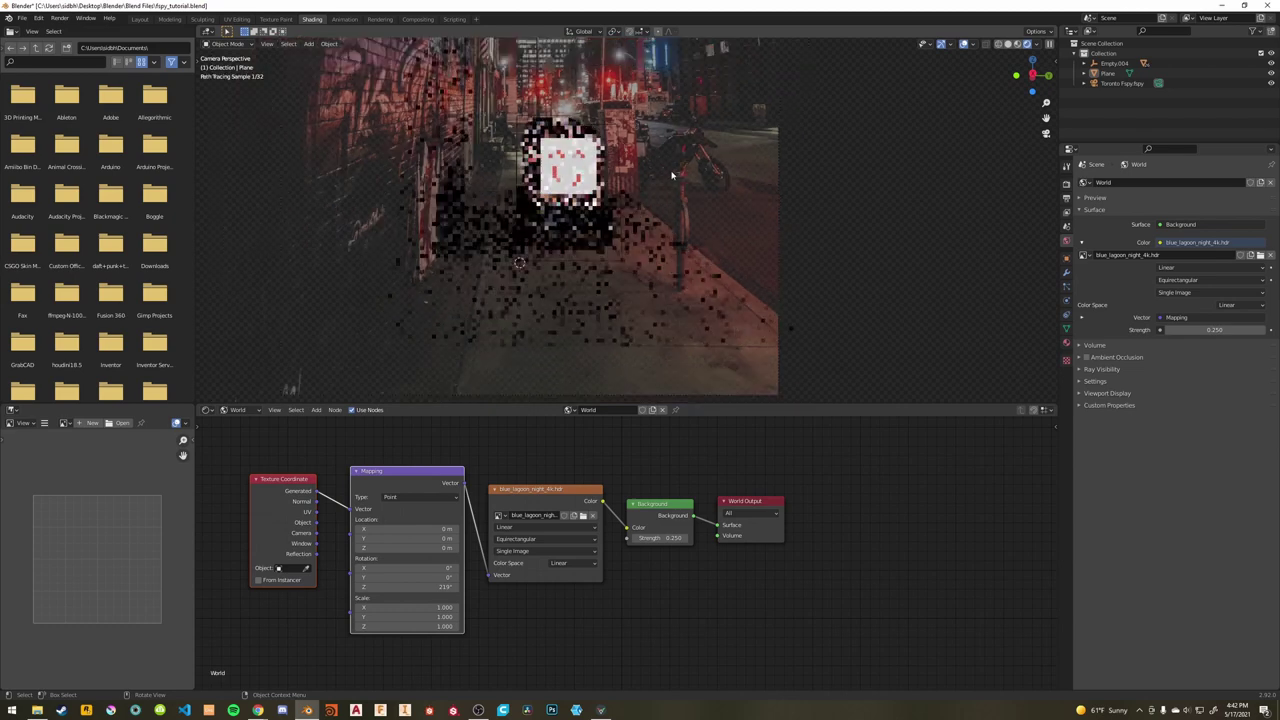
scroll(660, 217, up, 5)
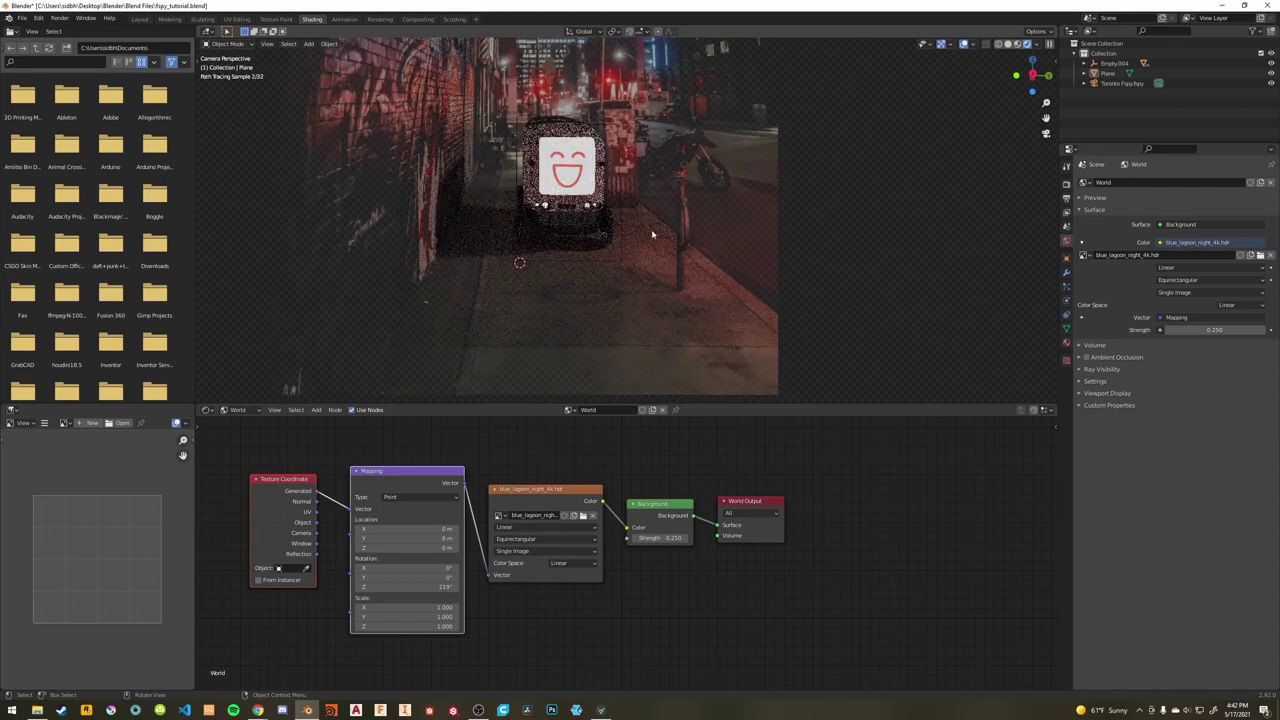
Return to the Layout workspace and duplicate the shadow-catching plane in its original position.
click(139, 19)
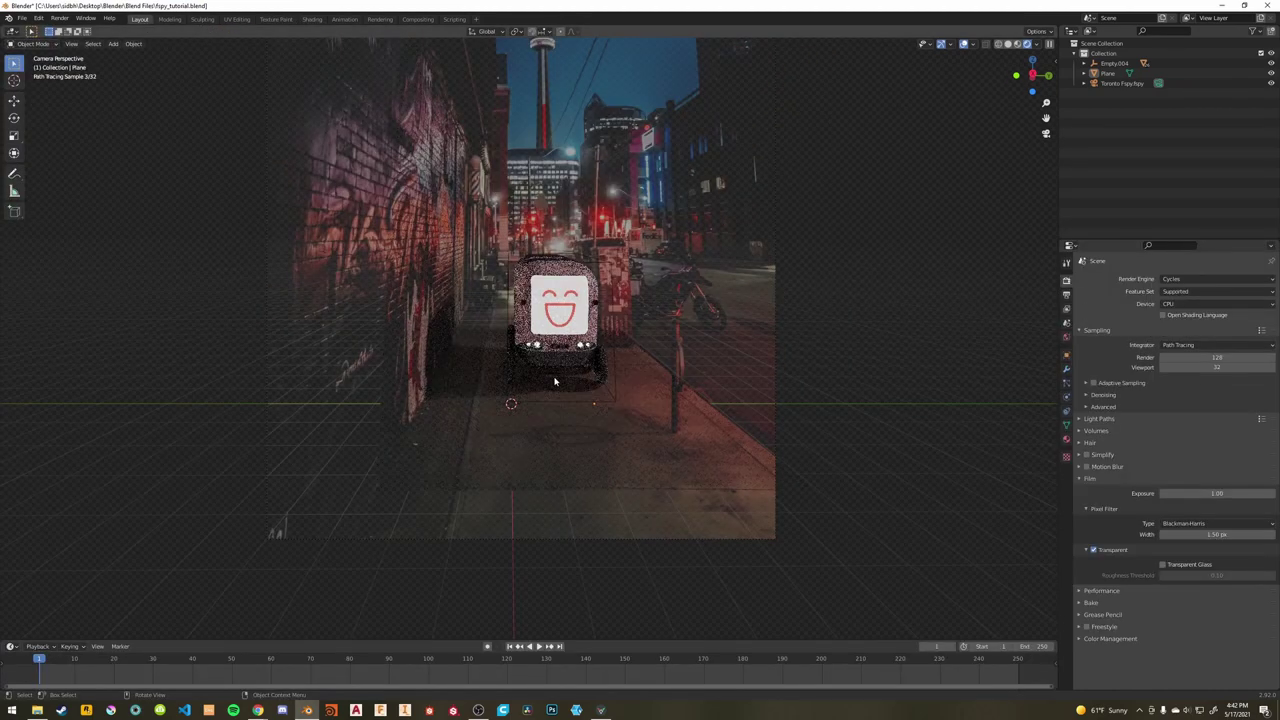
click(497, 490)
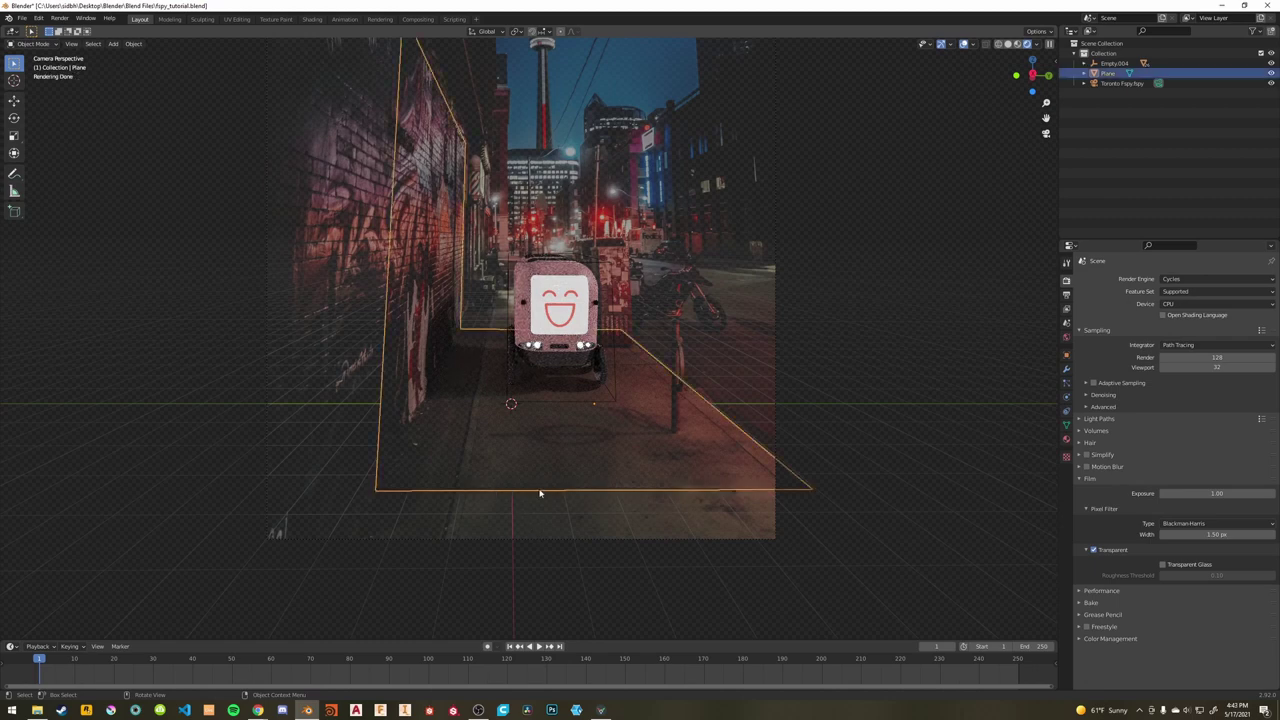
key(shift+d)
key(Escape)
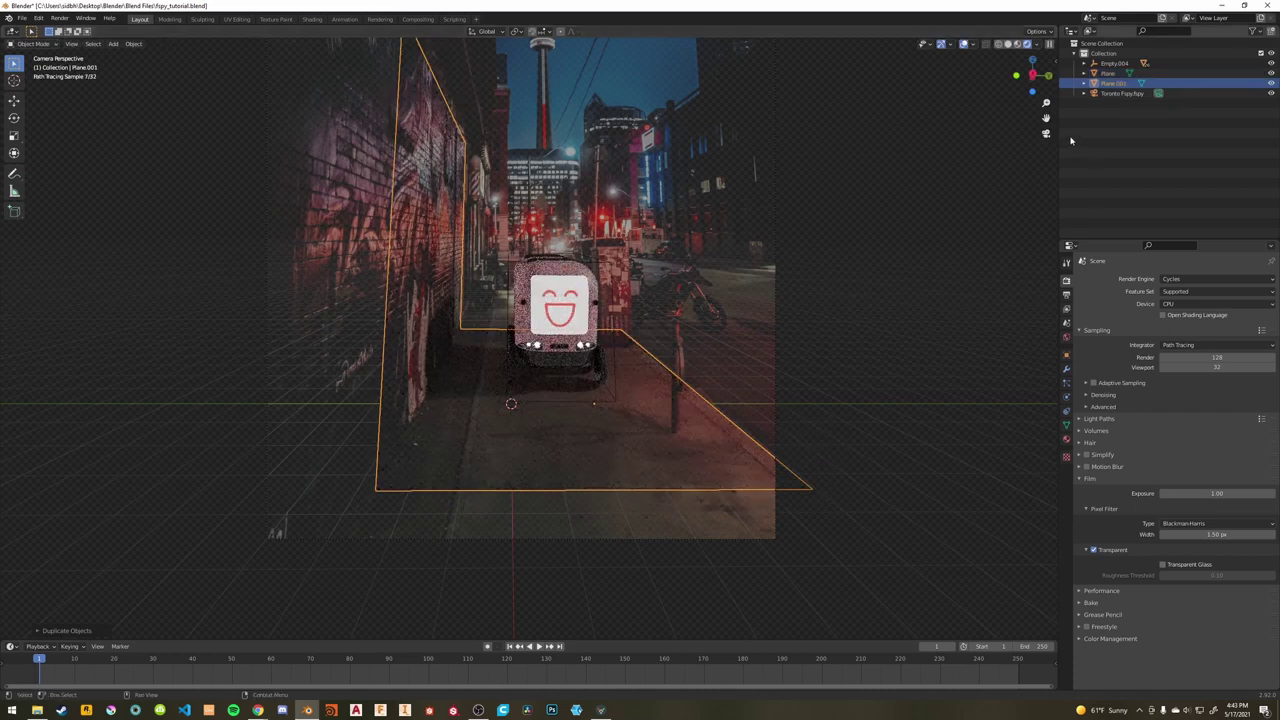
Rename the original plane as Shadow Catcher and its duplicate as Reflections.
double_click(1108, 73)
text(s)
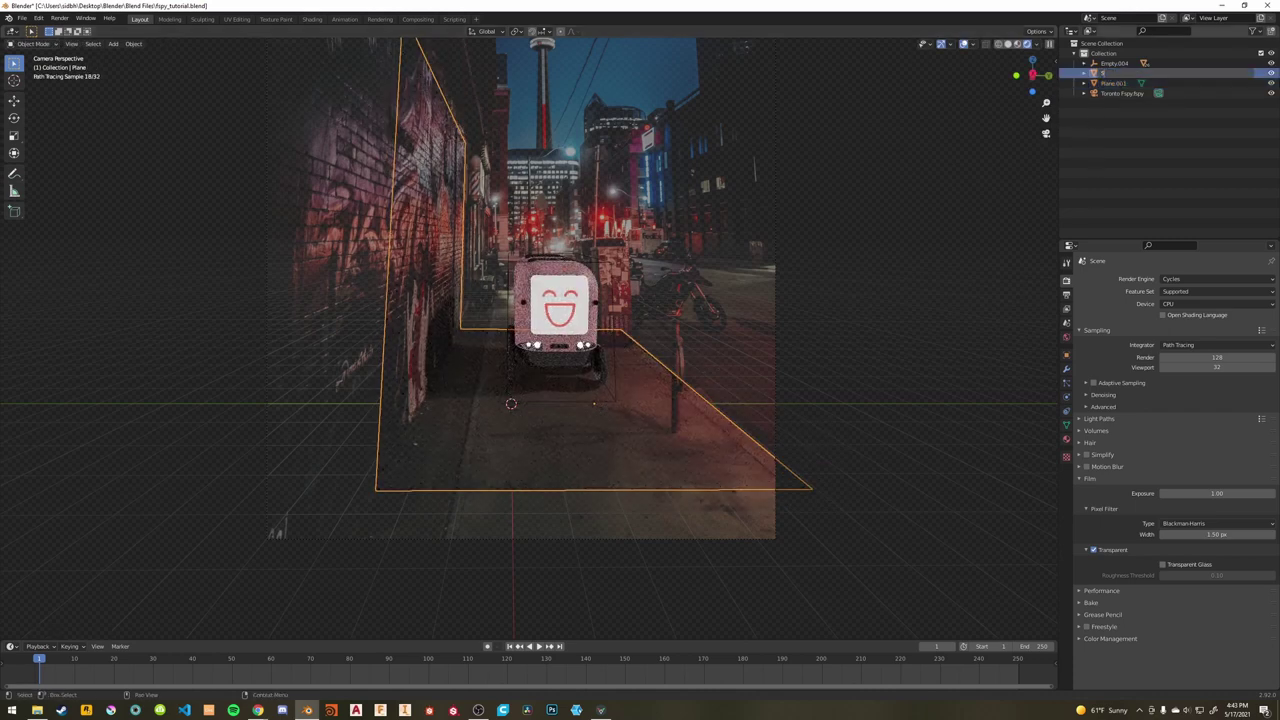
text(hadow Catcher)
key(Return)
double_click(1117, 76)
text(PReflections)
key(Return)
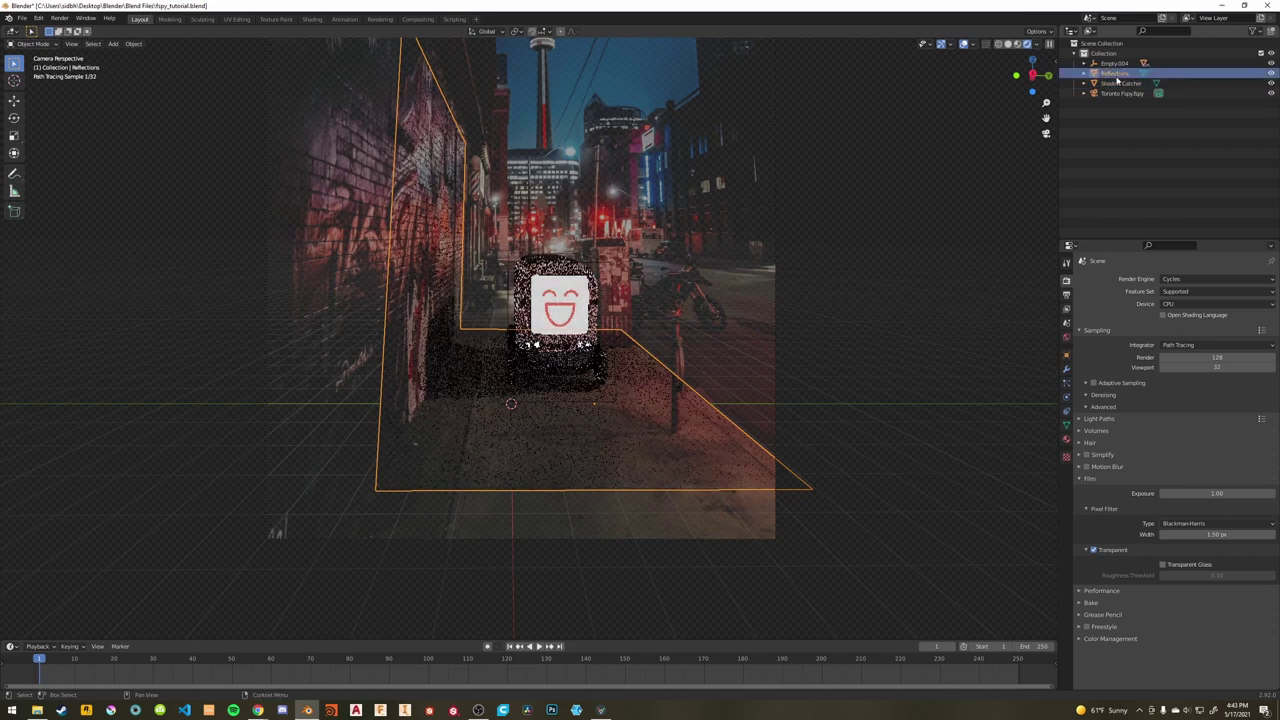
Disable the Shadow Catcher mask on the Reflections plane and stretch its mesh along the X axis.
click(1066, 354)
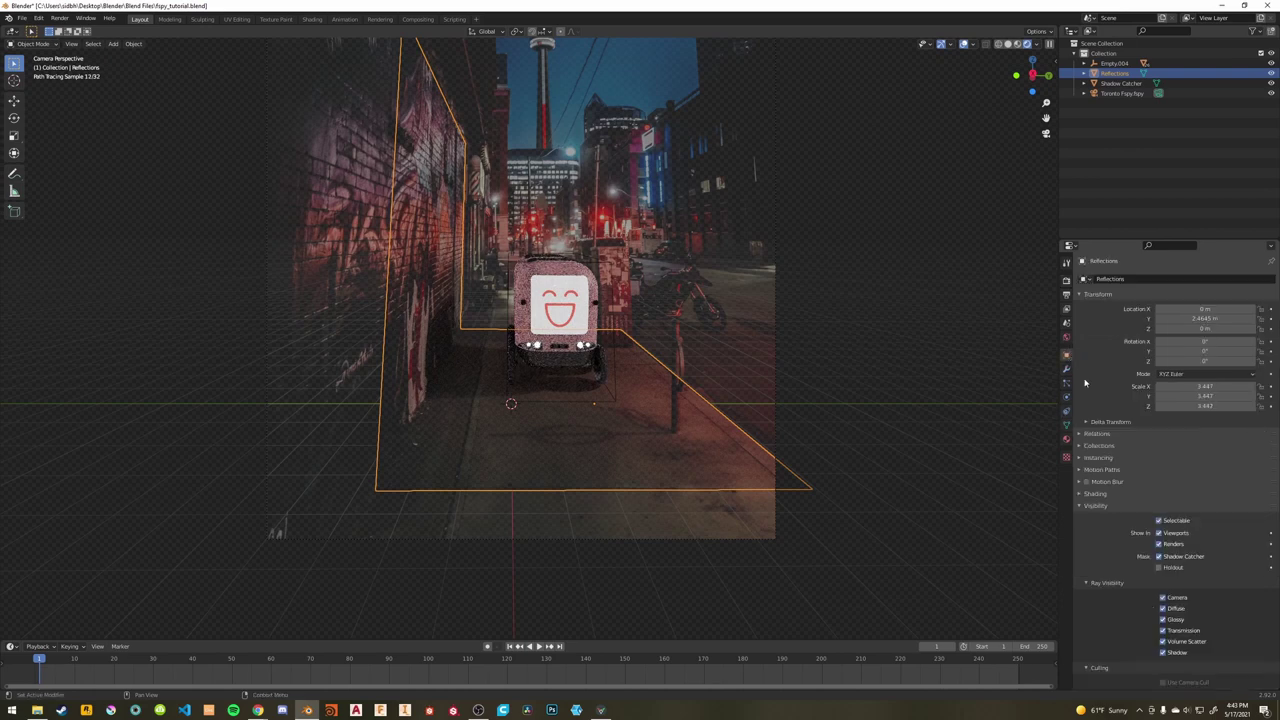
click(1170, 555)
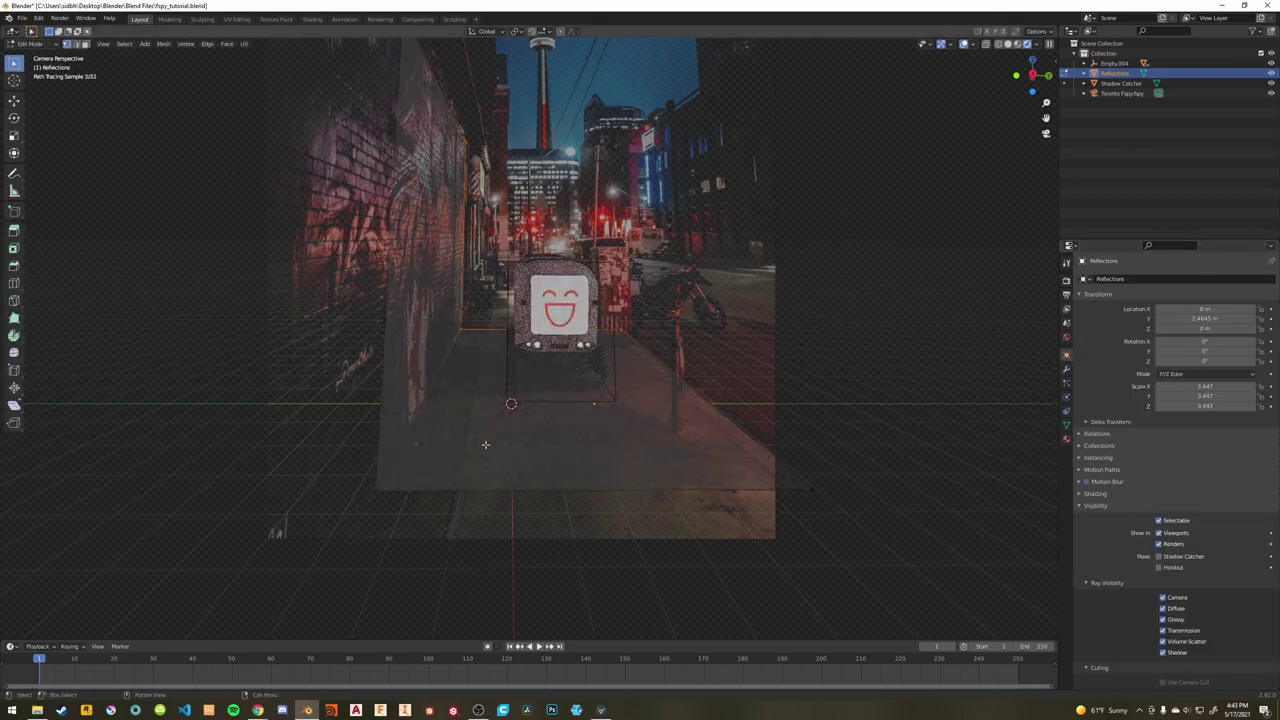
key(s)
key(x)
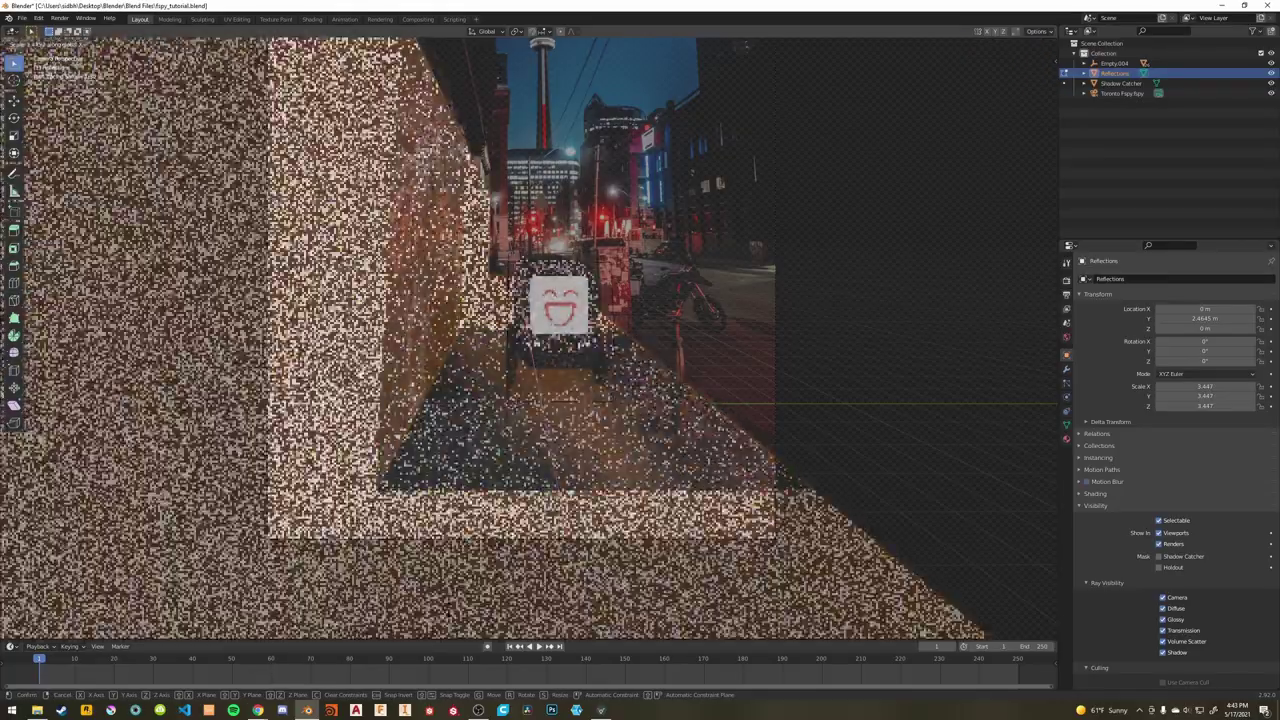
key(Return)
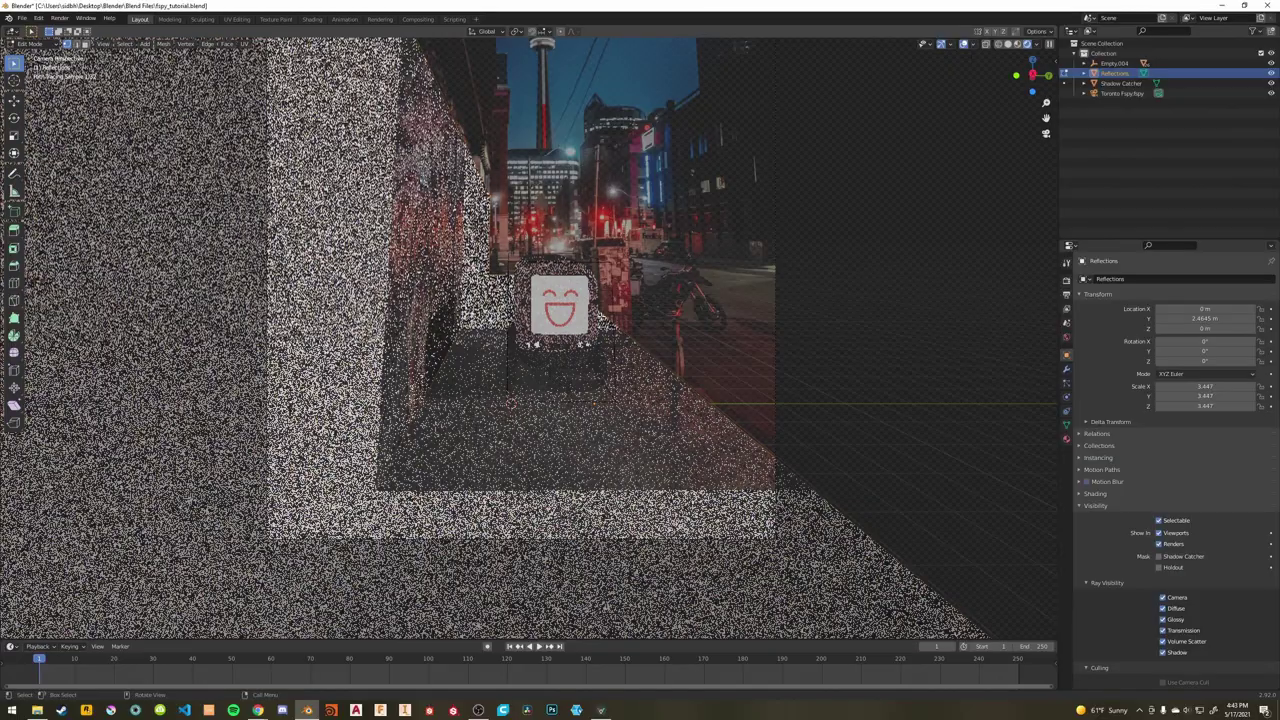
Move the far end of the Reflections mesh farther out along the X axis.
middle_drag(590, 195, 463, 403)
scroll(669, 371, down, 8)
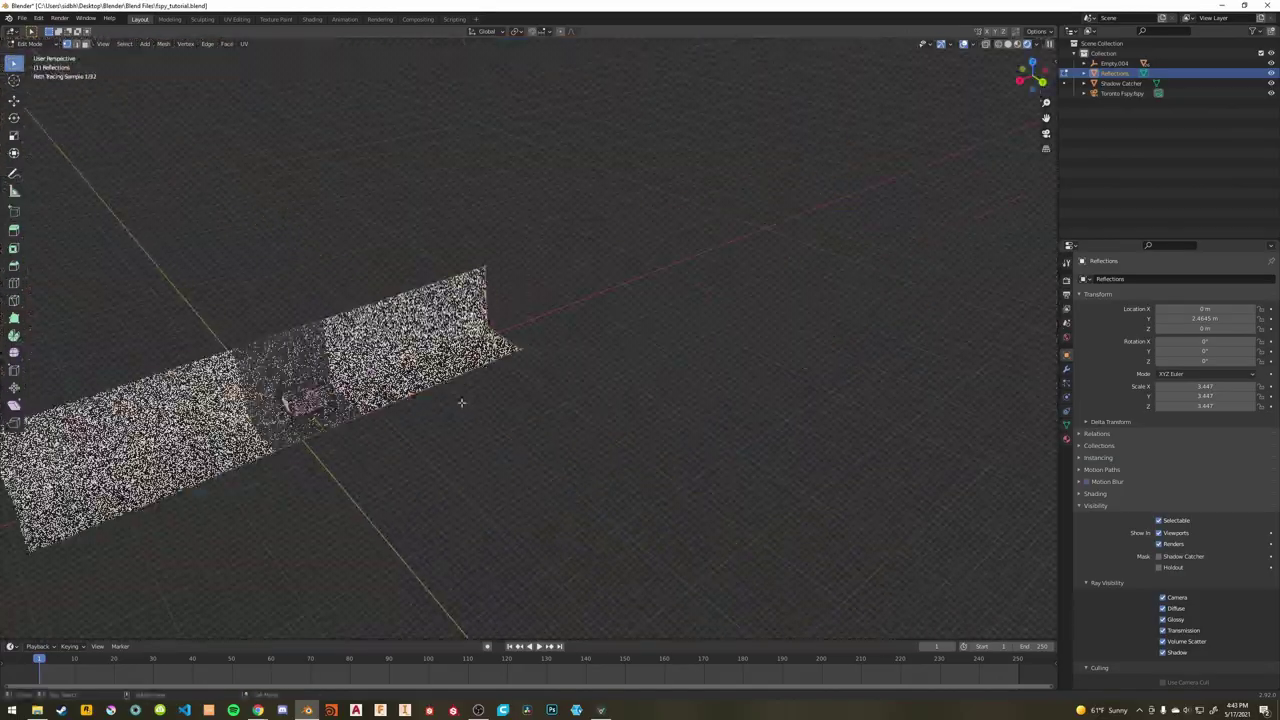
key(g)
key(x)
click(752, 302)
Widen the ground of the Reflections mesh by moving its outer long edge along Y, then return to camera view in Object Mode.
drag(855, 218, 723, 369)
shift+click(27, 553)
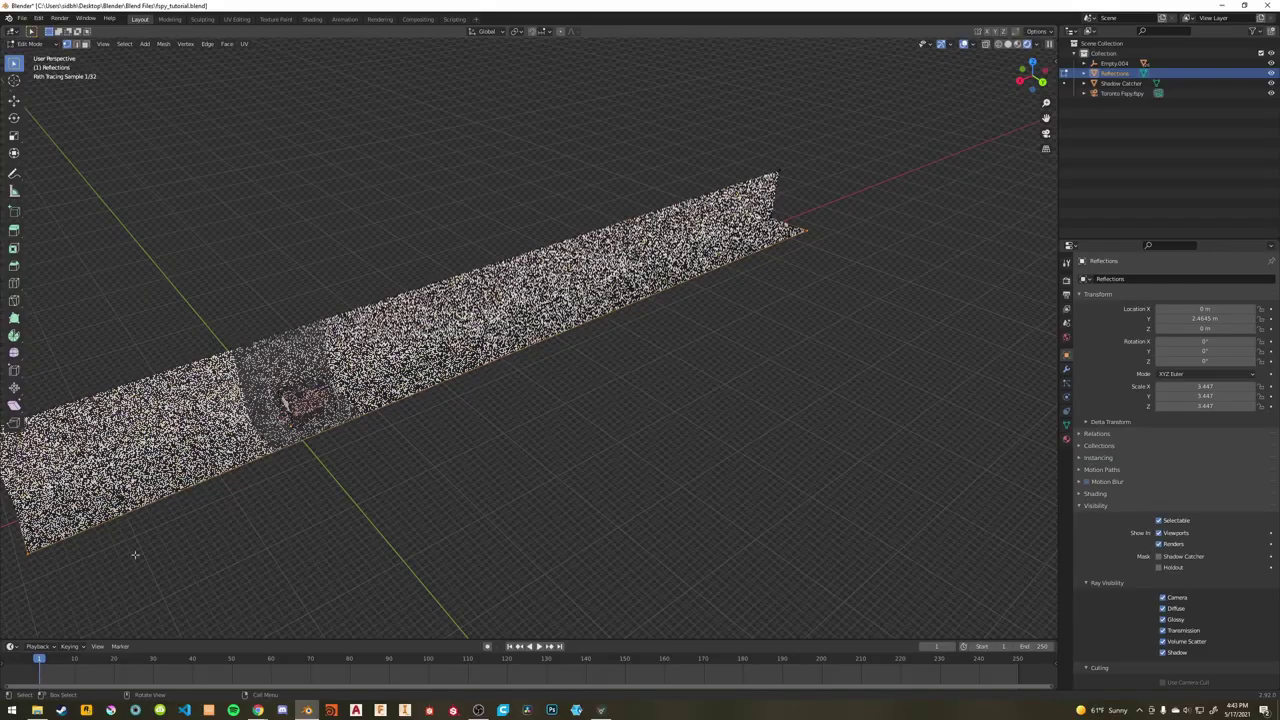
middle_drag(134, 554, 285, 530)
key(g)
key(x)
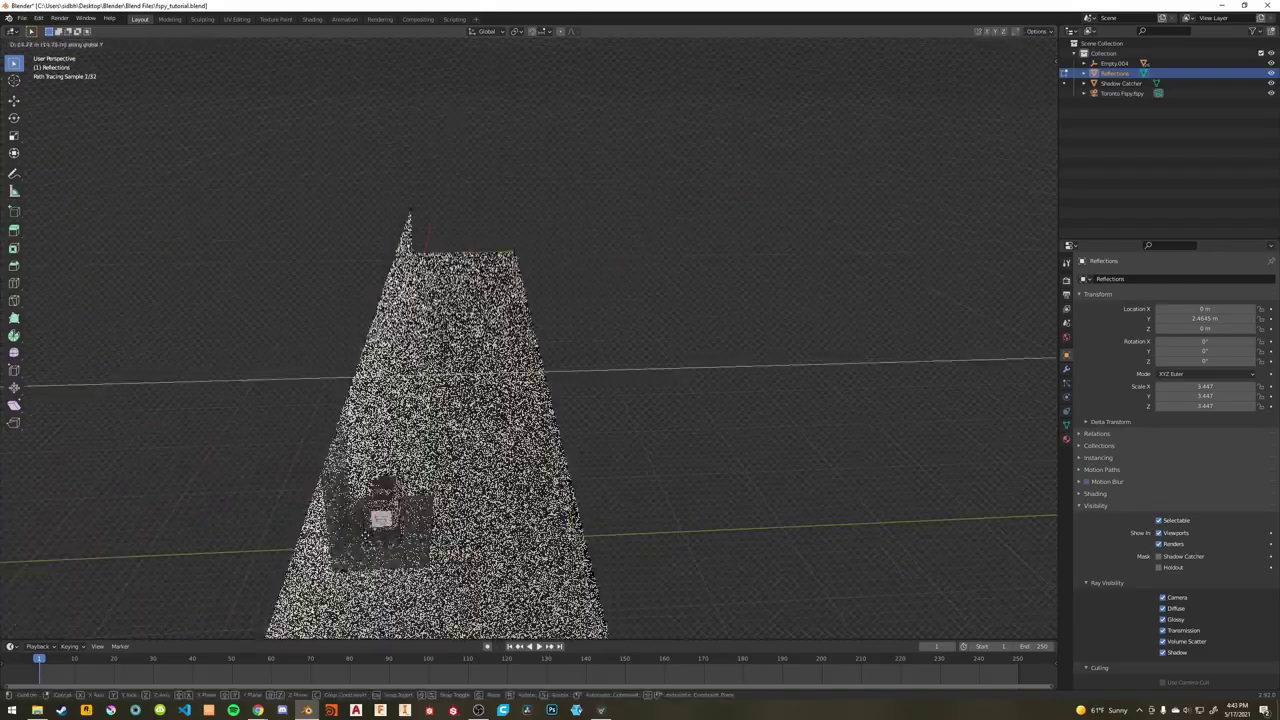
click(408, 532)
key(KP_0)
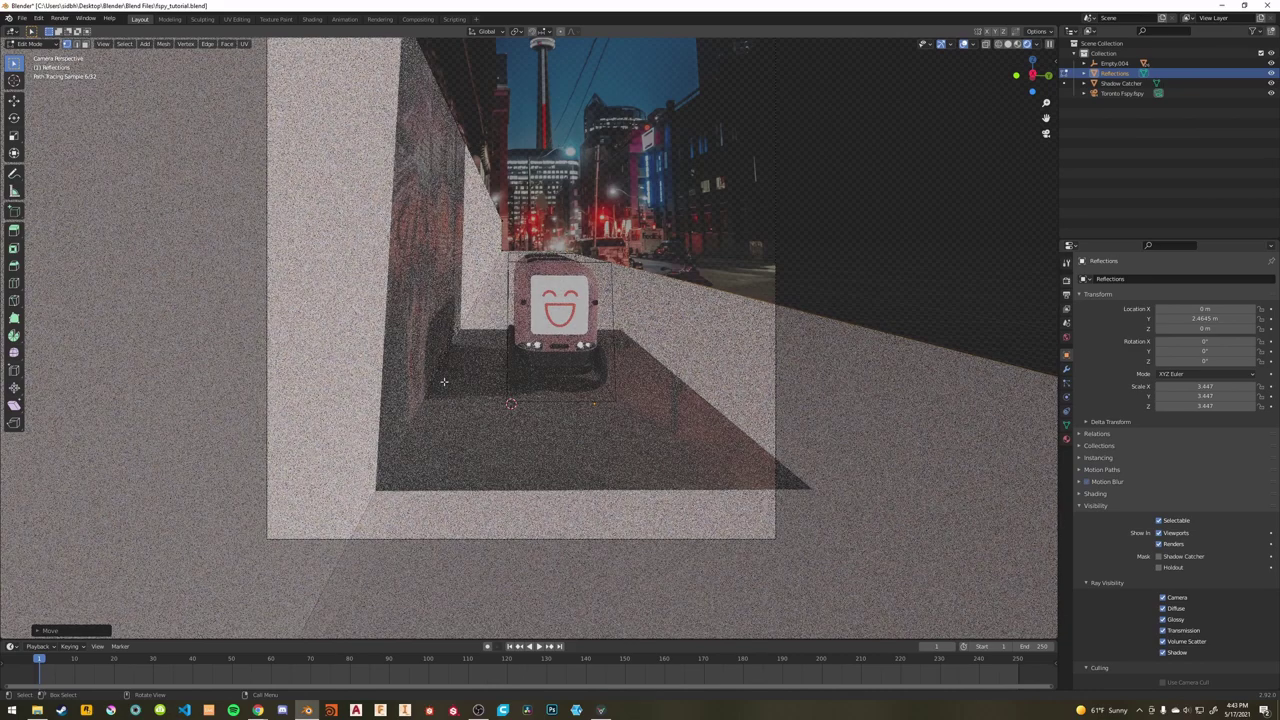
key(Tab)
Switch to the Shading workspace with Material Preview shading and show the object's shader nodes instead of the World's.
key(z)
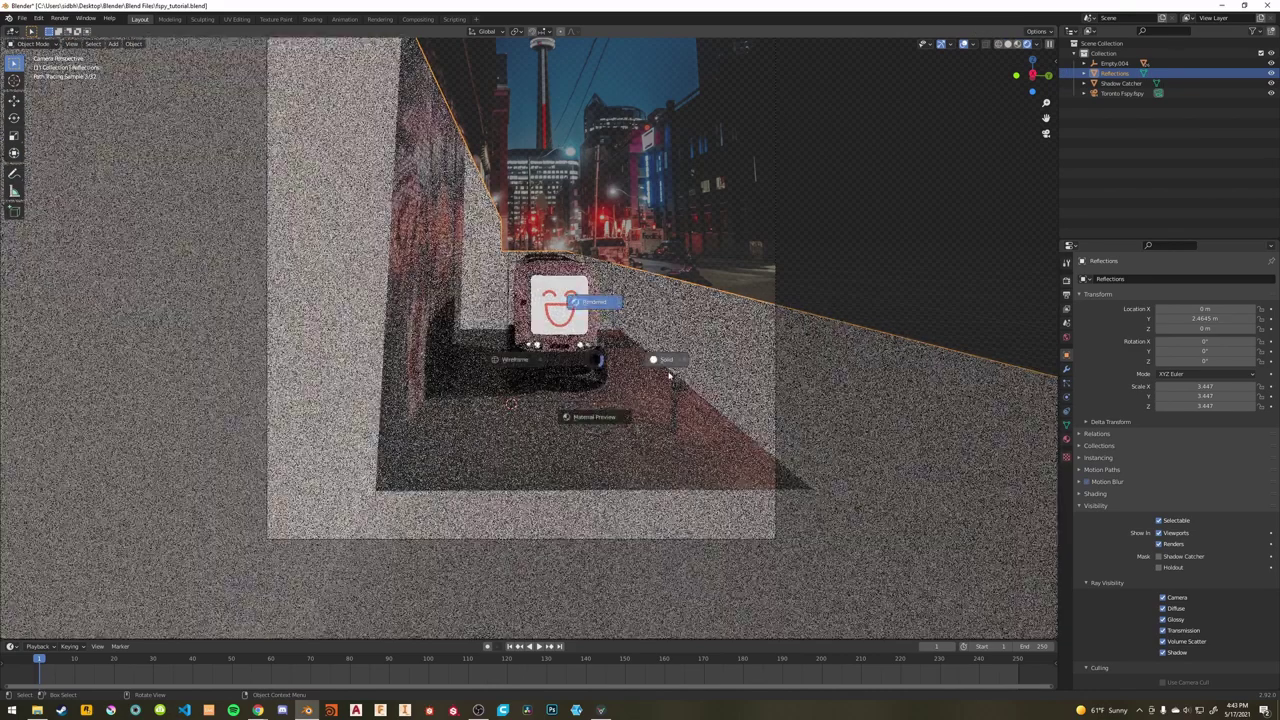
click(594, 416)
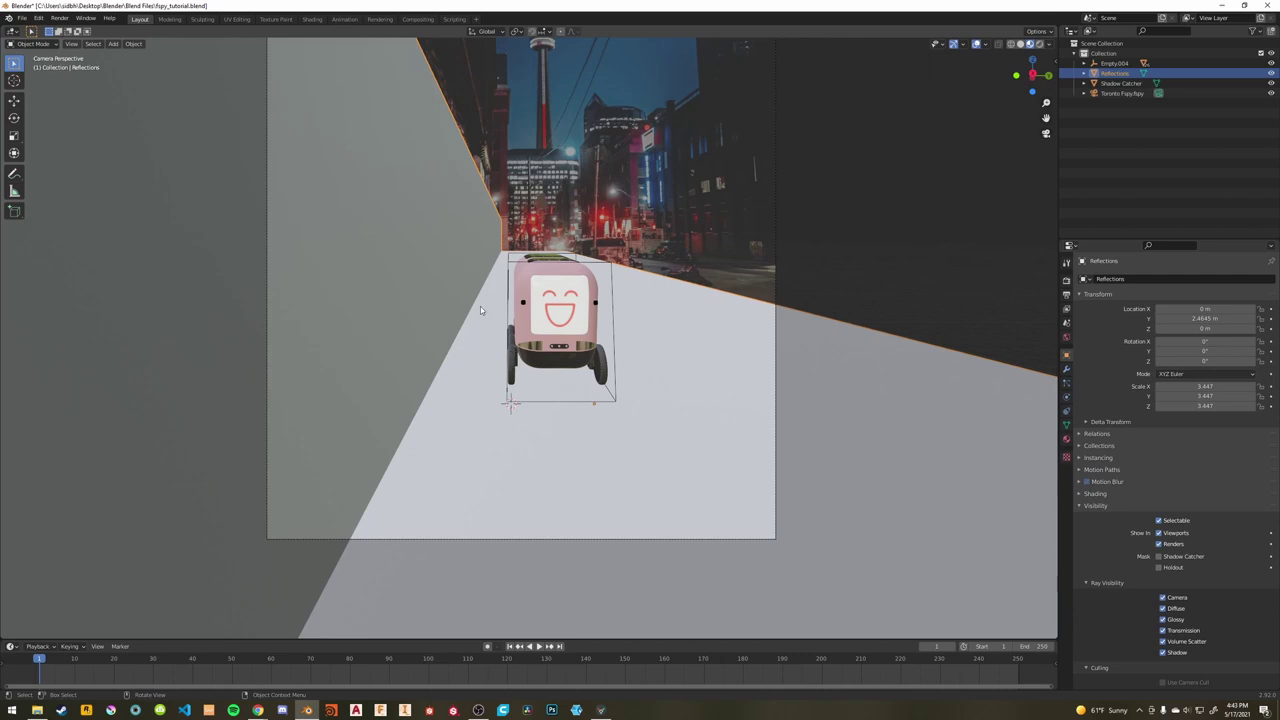
click(312, 19)
click(232, 410)
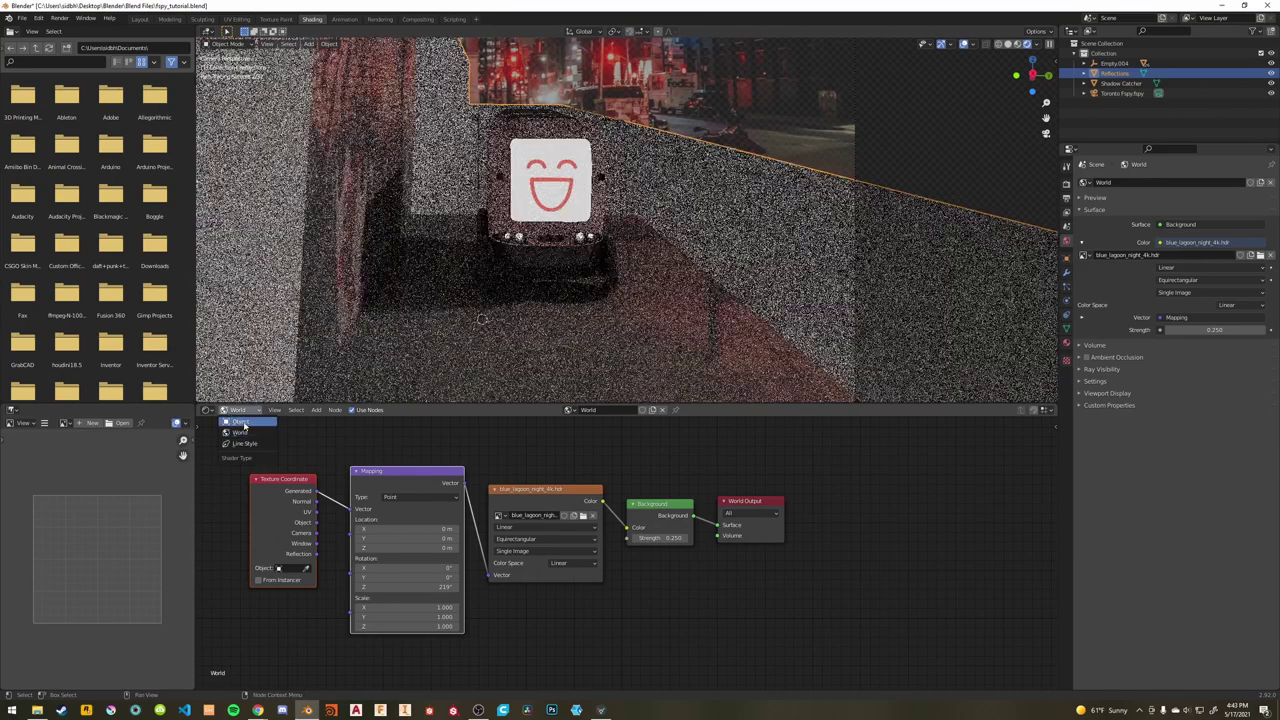
click(238, 421)
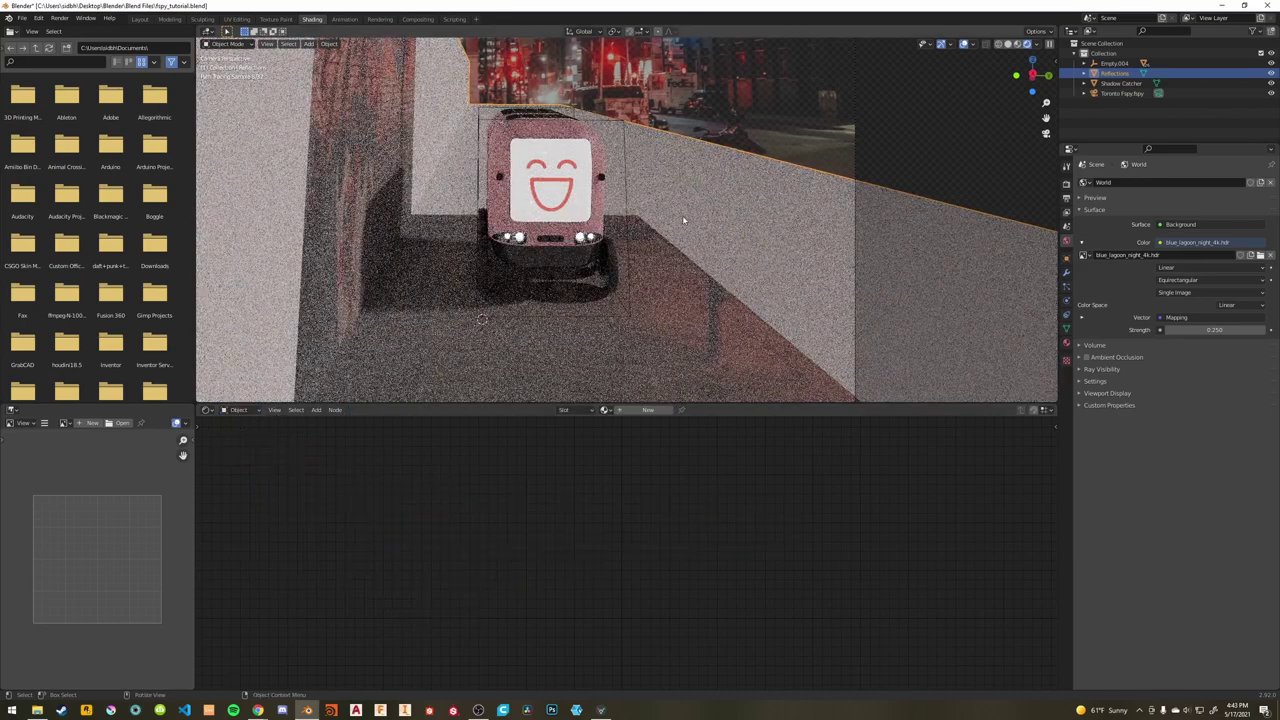
key(z)
click(680, 260)
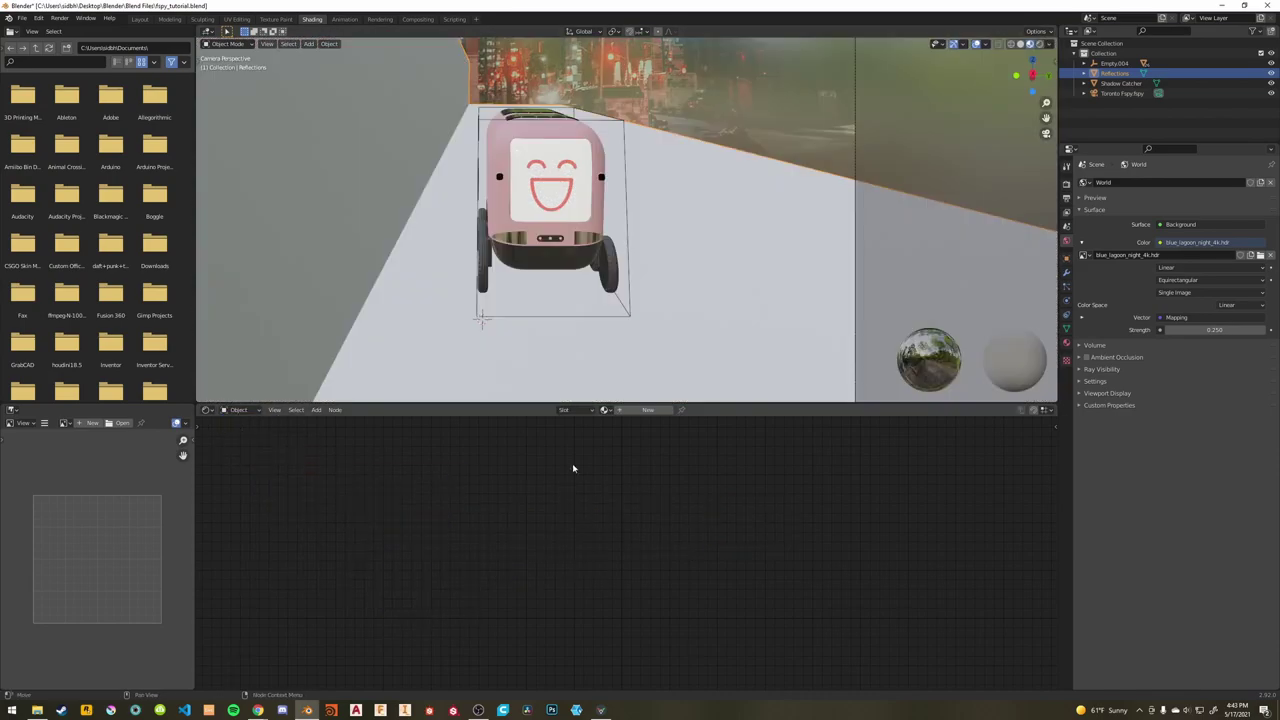
Set the Cycles render device to GPU Compute.
click(1066, 184)
click(1190, 207)
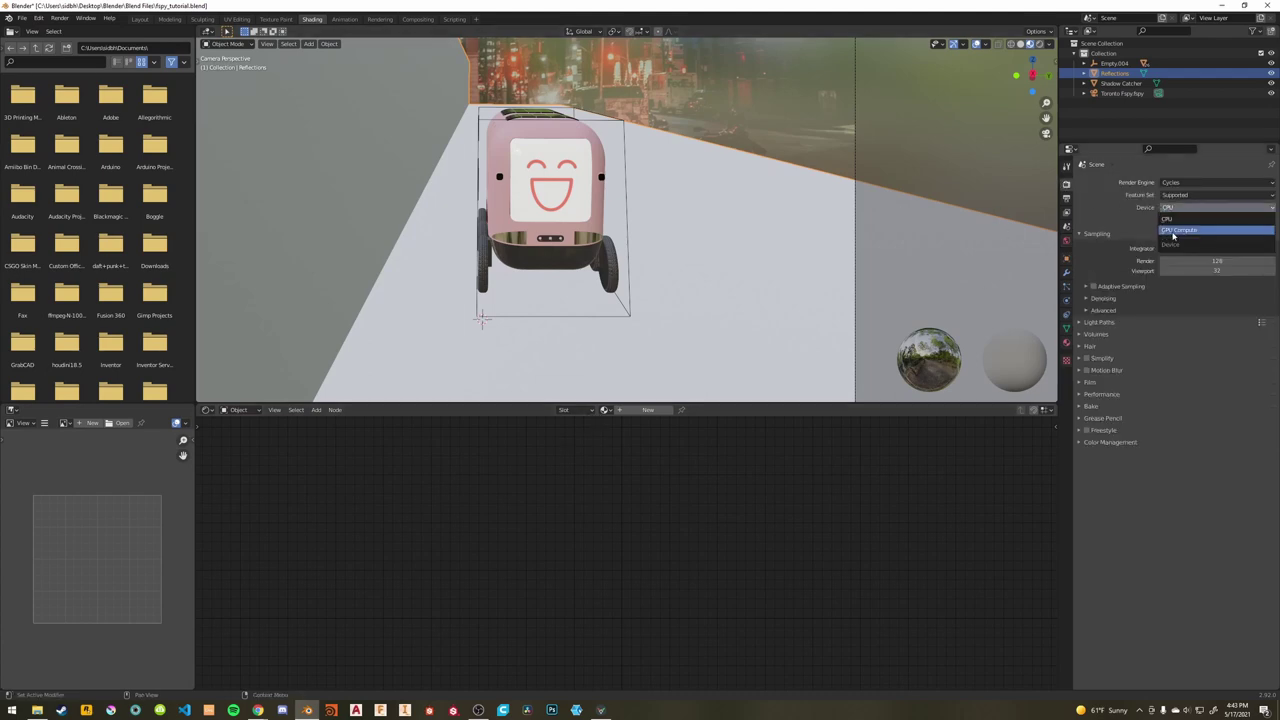
click(1175, 231)
Create a new material for the Reflections plane and connect a Toronto.png image texture to its Base Color.
click(1066, 342)
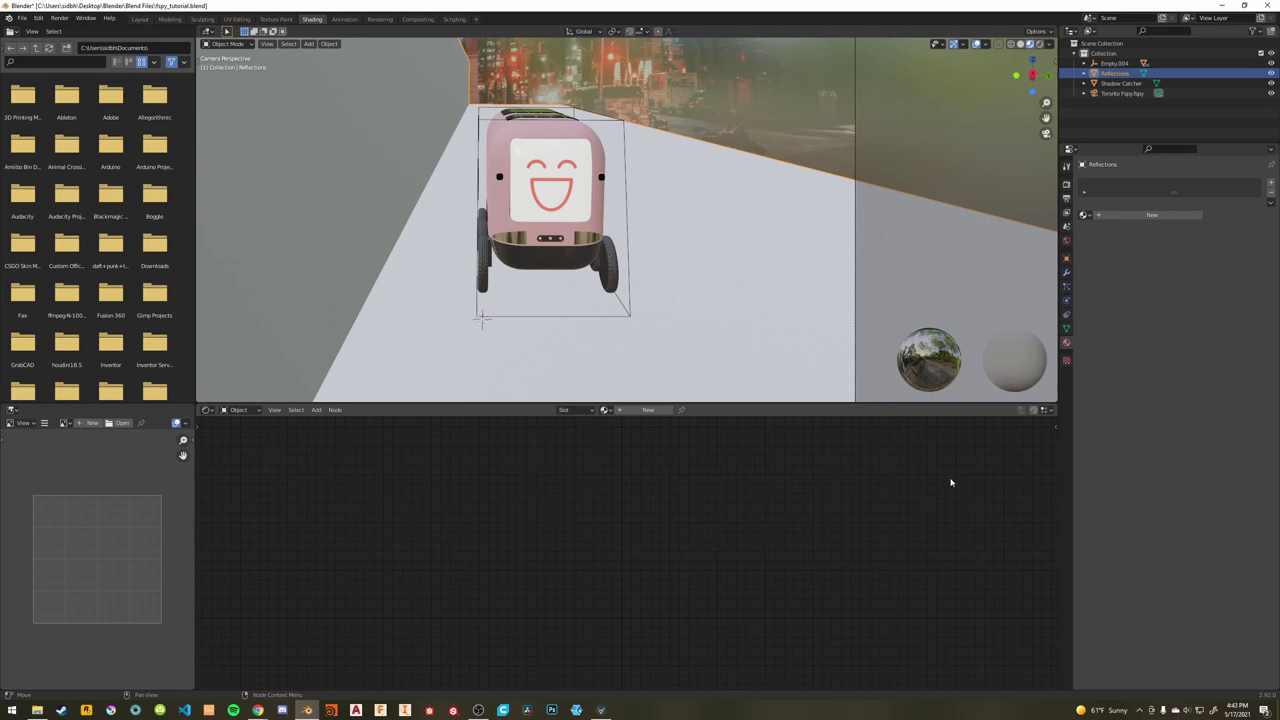
click(648, 410)
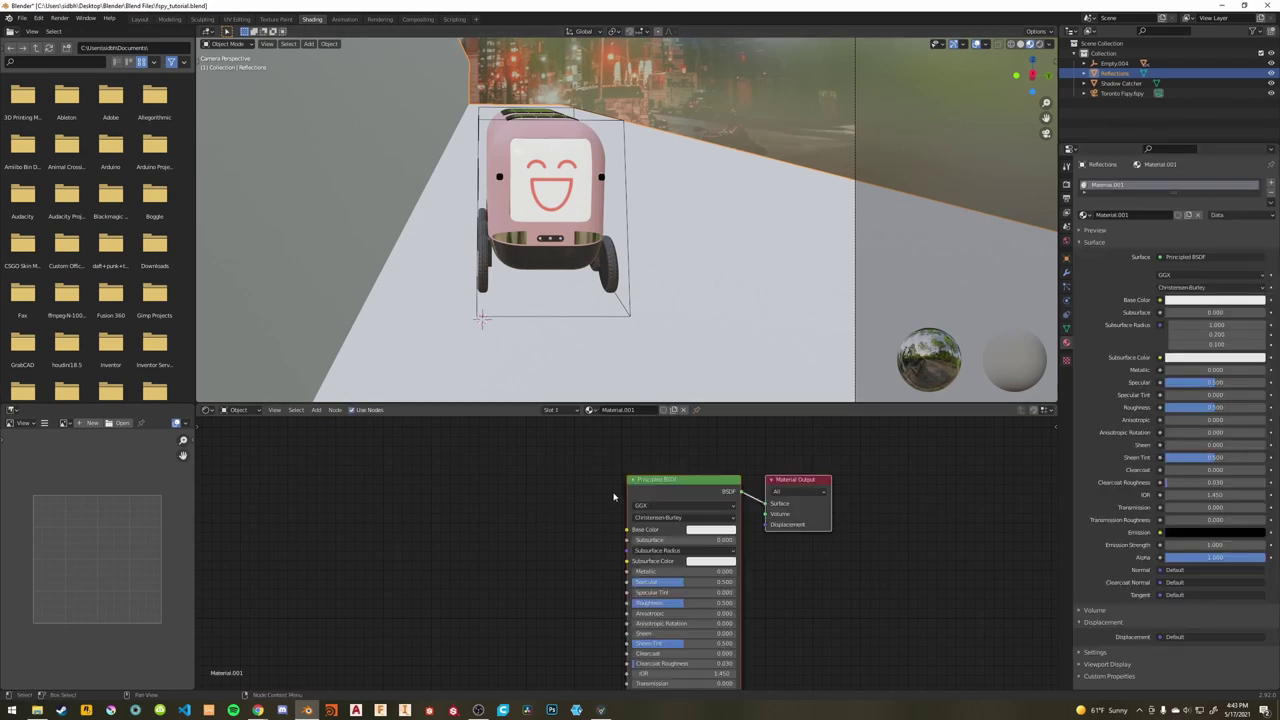
scroll(614, 497, down, 3)
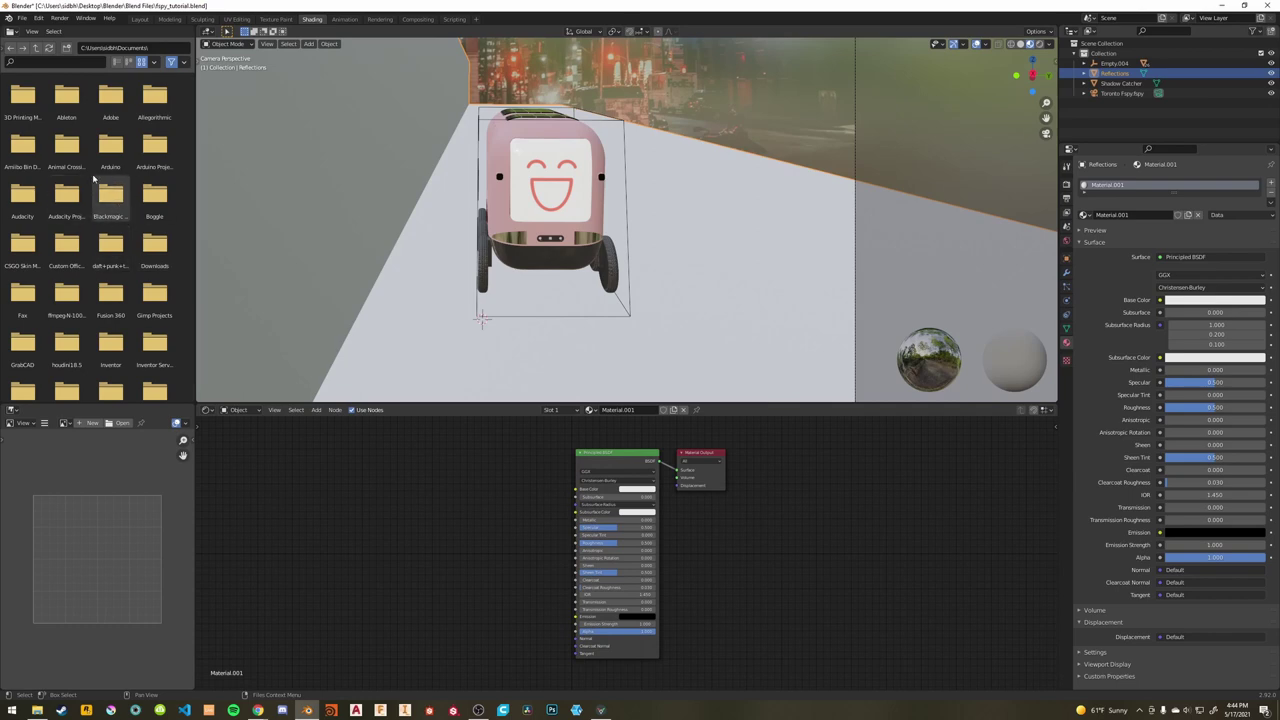
drag(110, 345, 576, 489)
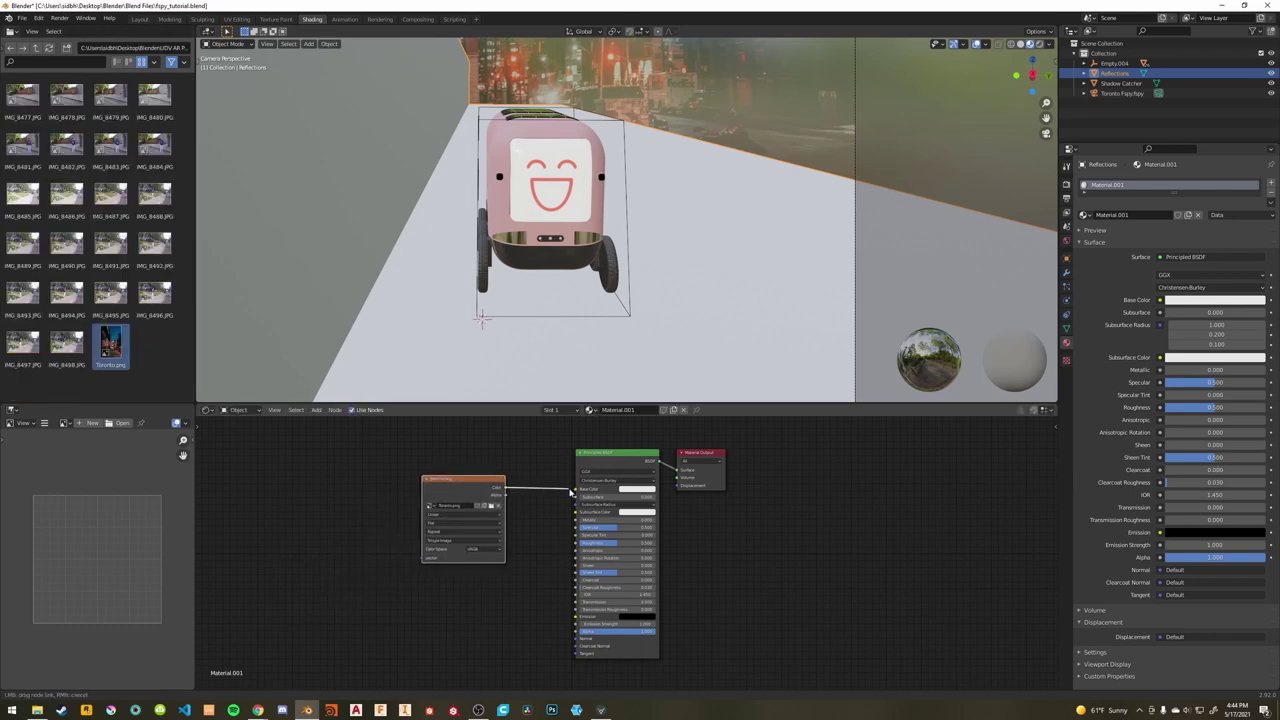
drag(469, 490, 504, 486)
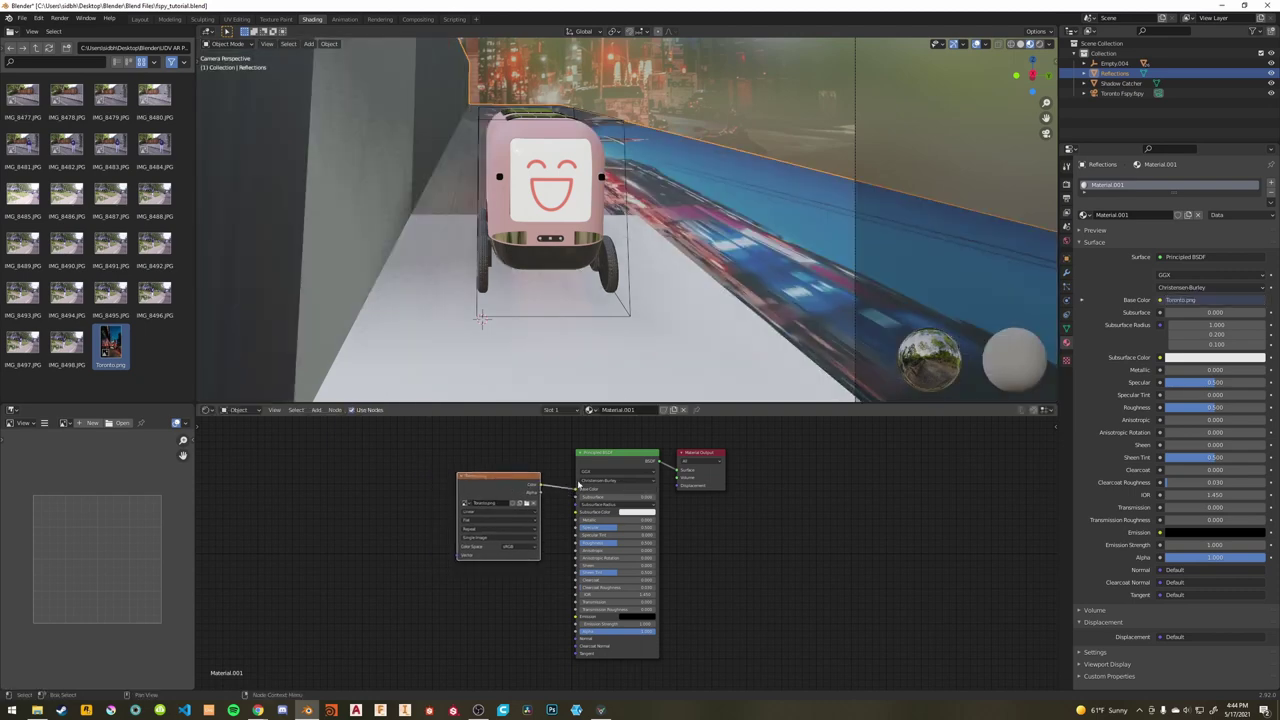
scroll(546, 326, down, 1)
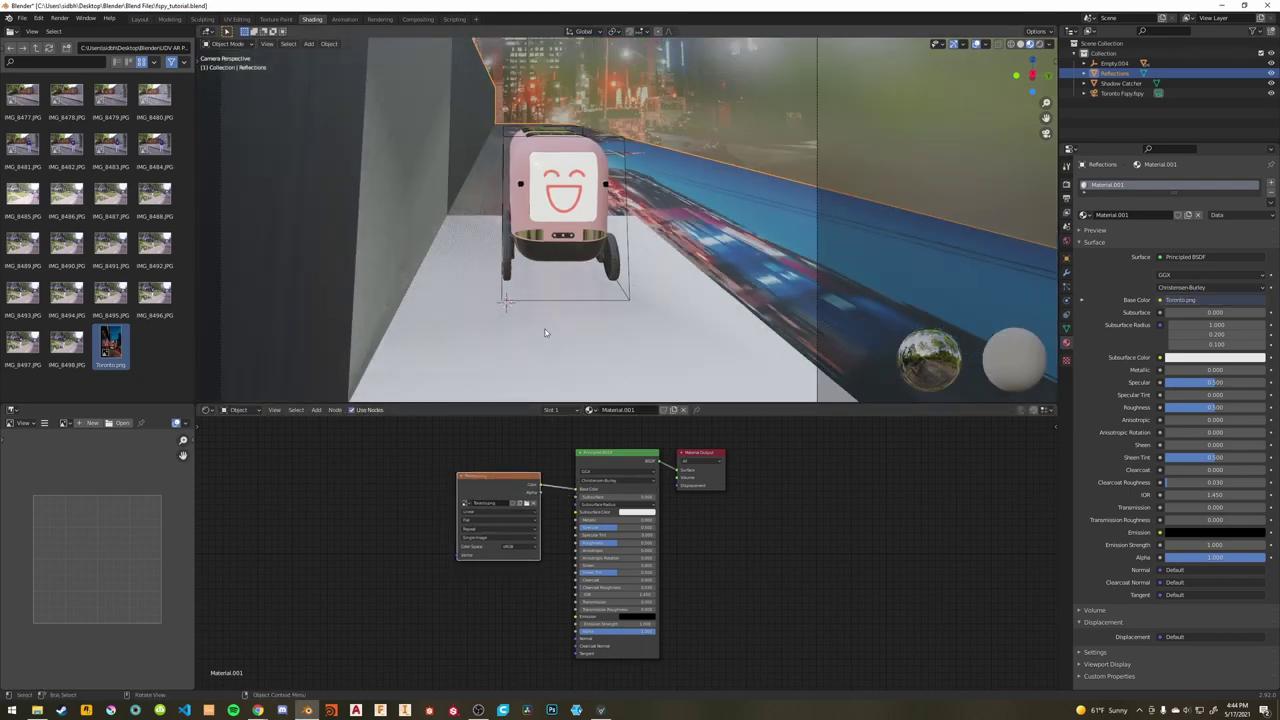
Add Texture Coordinate and Mapping nodes to the Toronto.png texture and feed the Window coordinates into the Mapping vector.
key(ctrl+t)
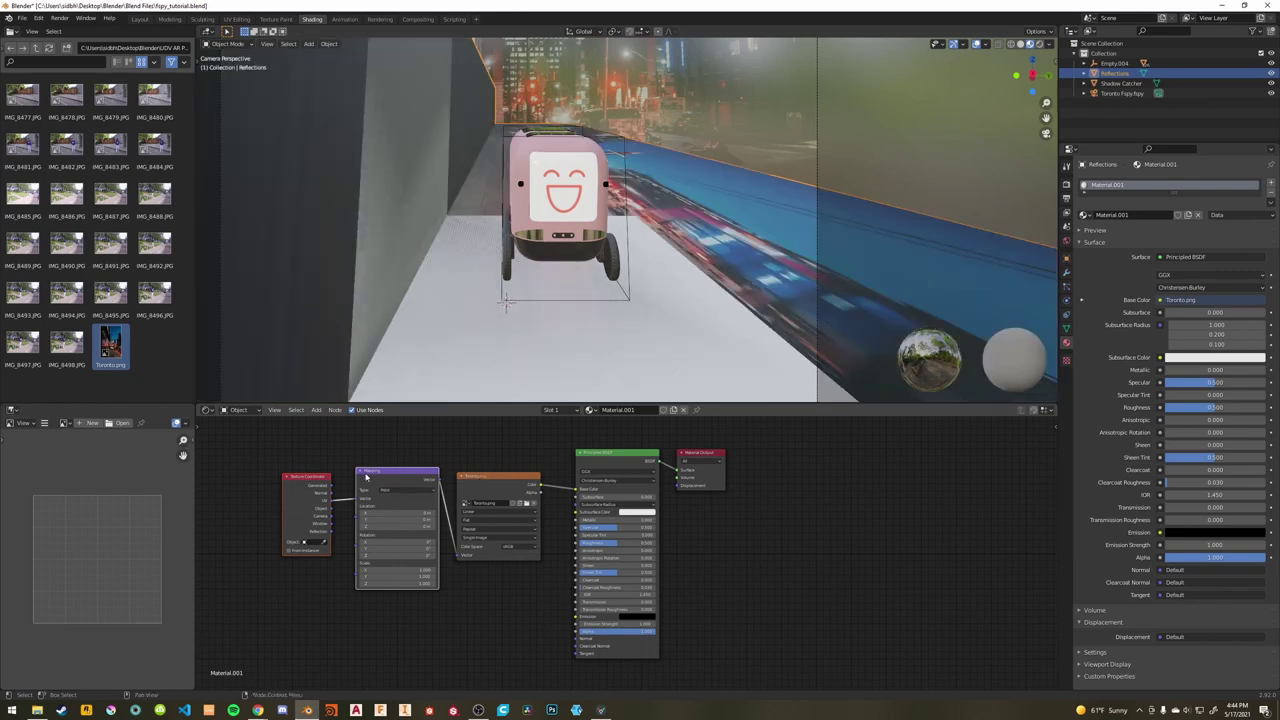
drag(360, 490, 341, 490)
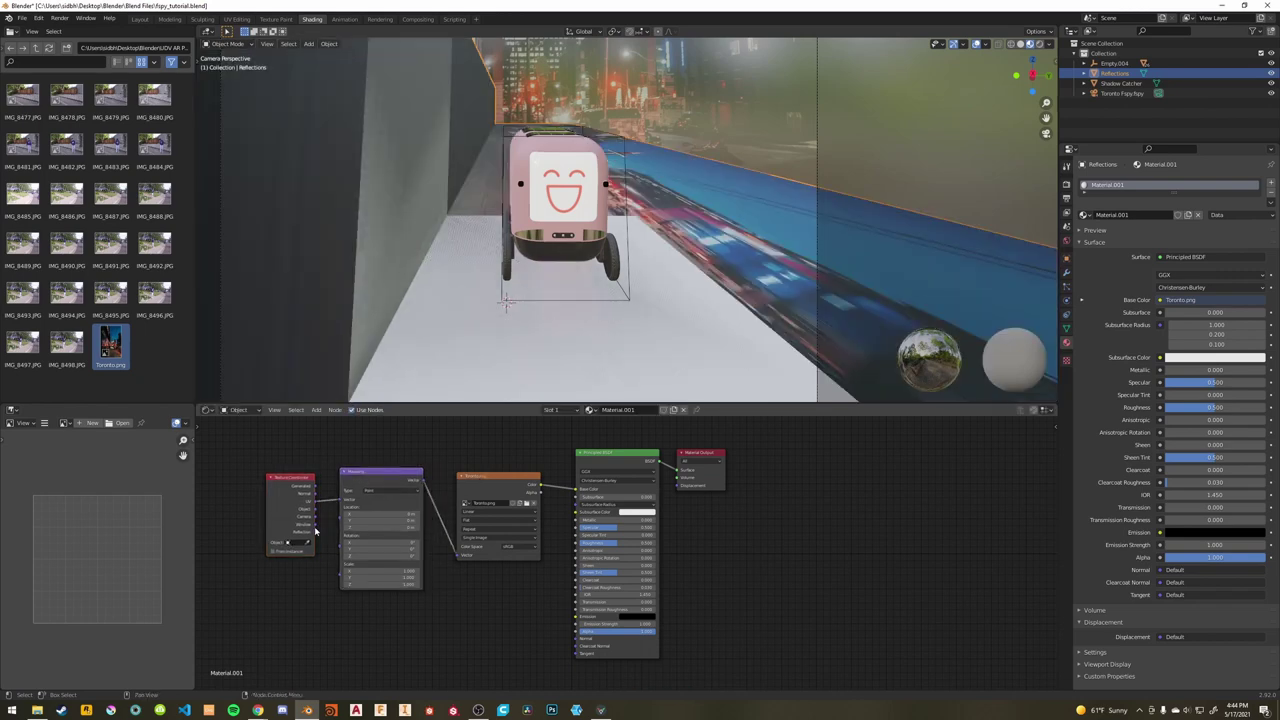
drag(315, 531, 343, 503)
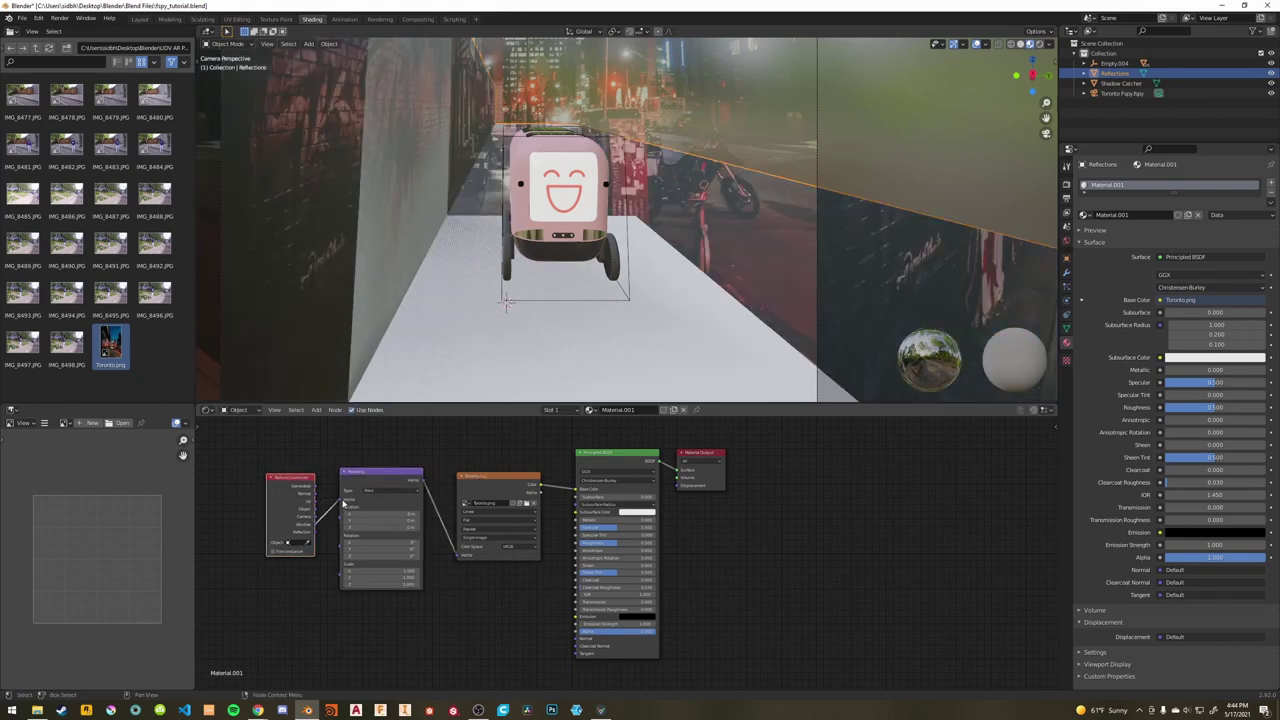
Hide the Shadow Catcher plane in the viewport and select the Reflections plane.
click(644, 310)
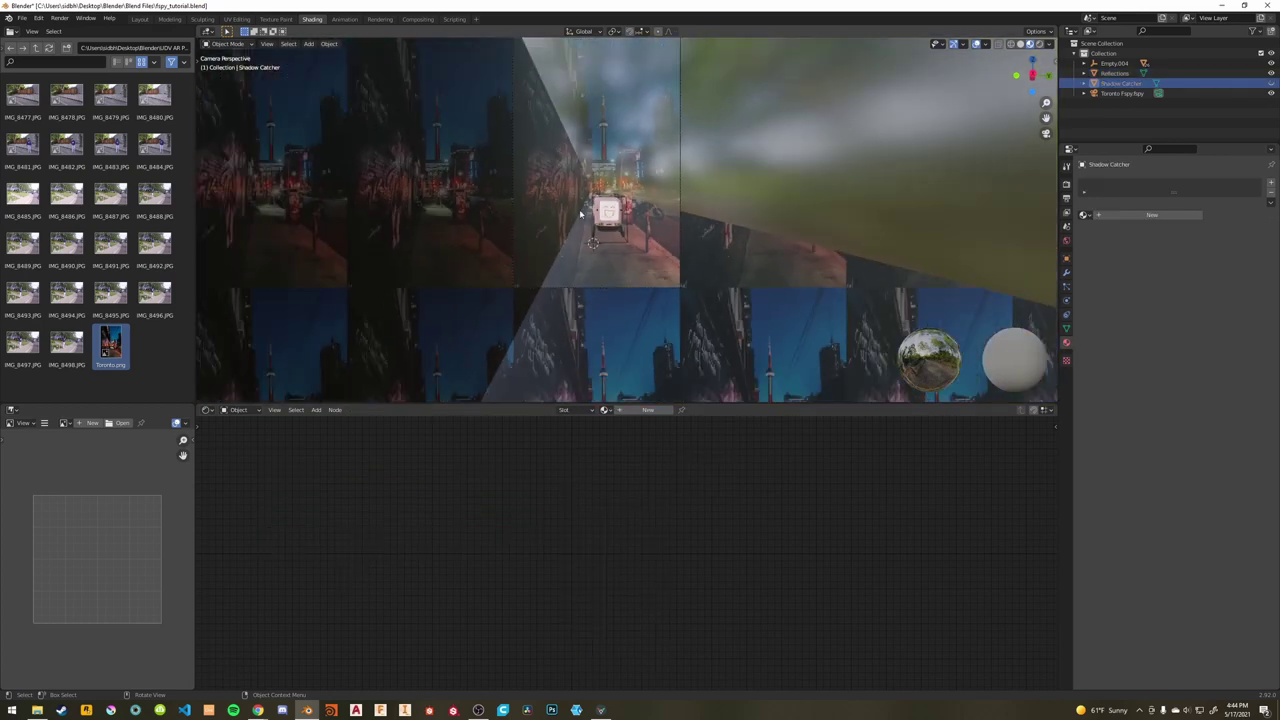
scroll(608, 254, up, 1)
shift+middle_drag(638, 188, 628, 238)
scroll(628, 238, down, 1)
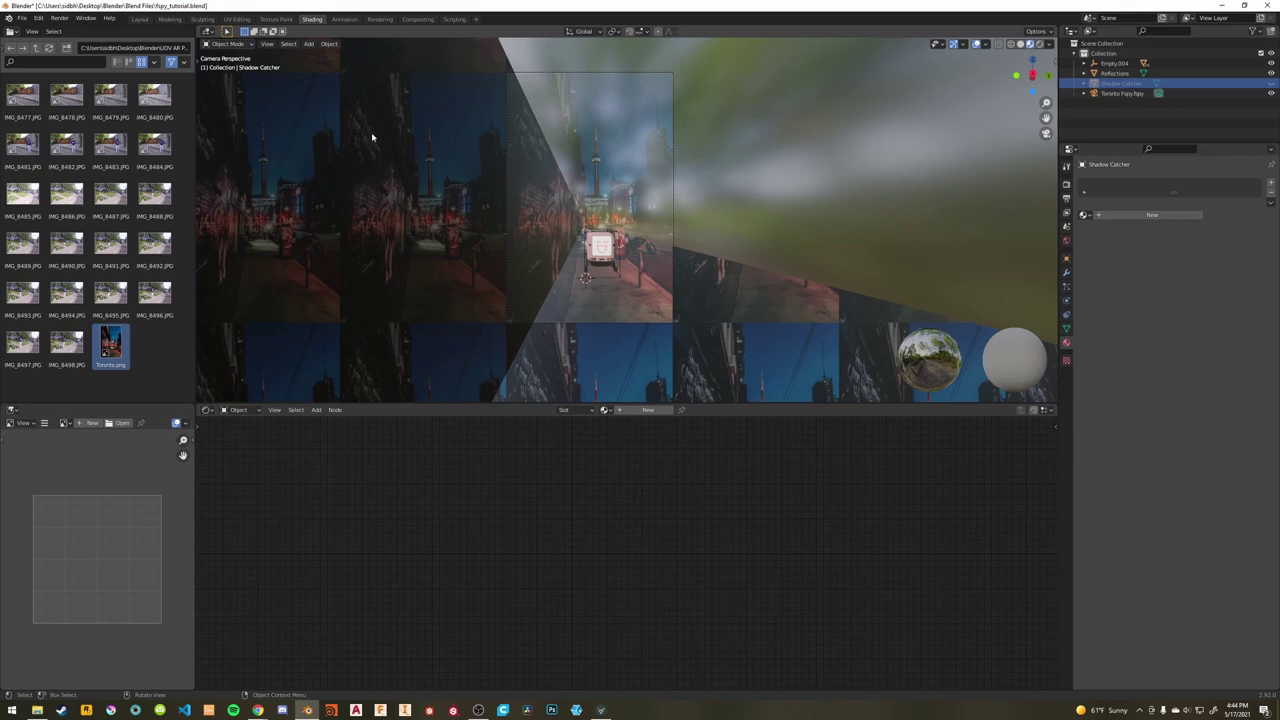
click(513, 320)
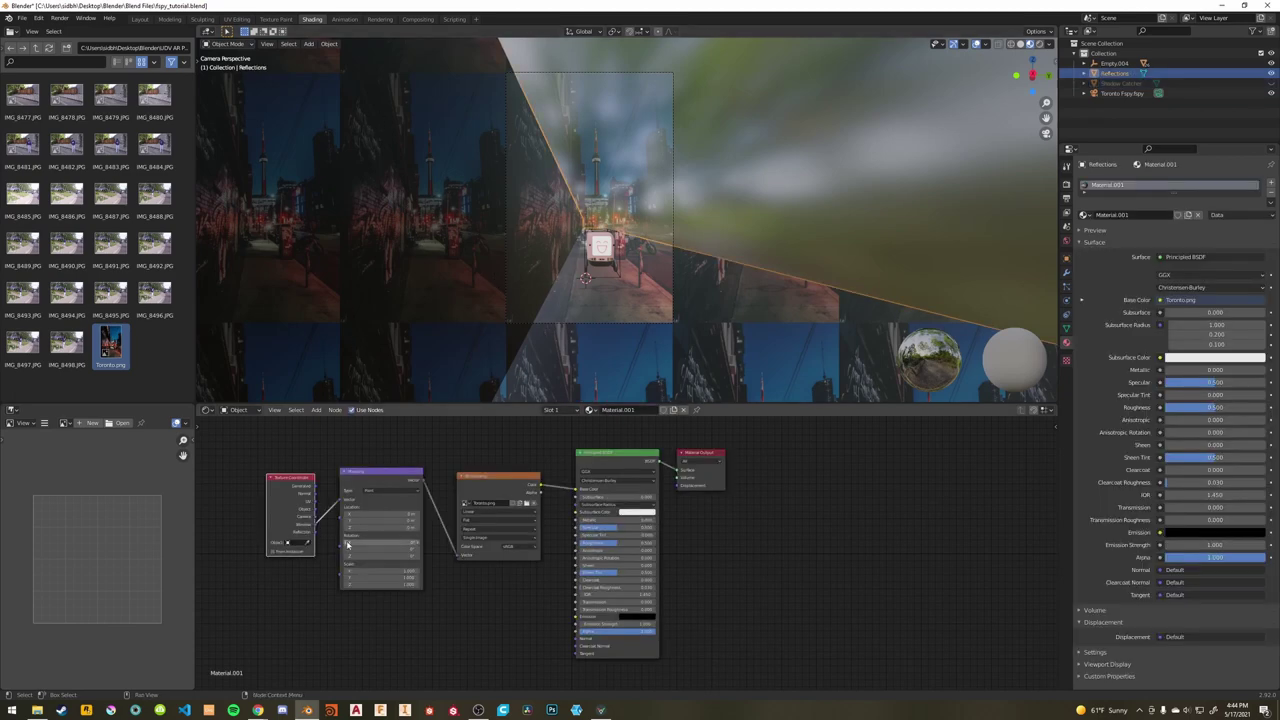
Try the Extend extension mode on the Toronto.png texture and return it to Repeat.
click(480, 529)
click(483, 537)
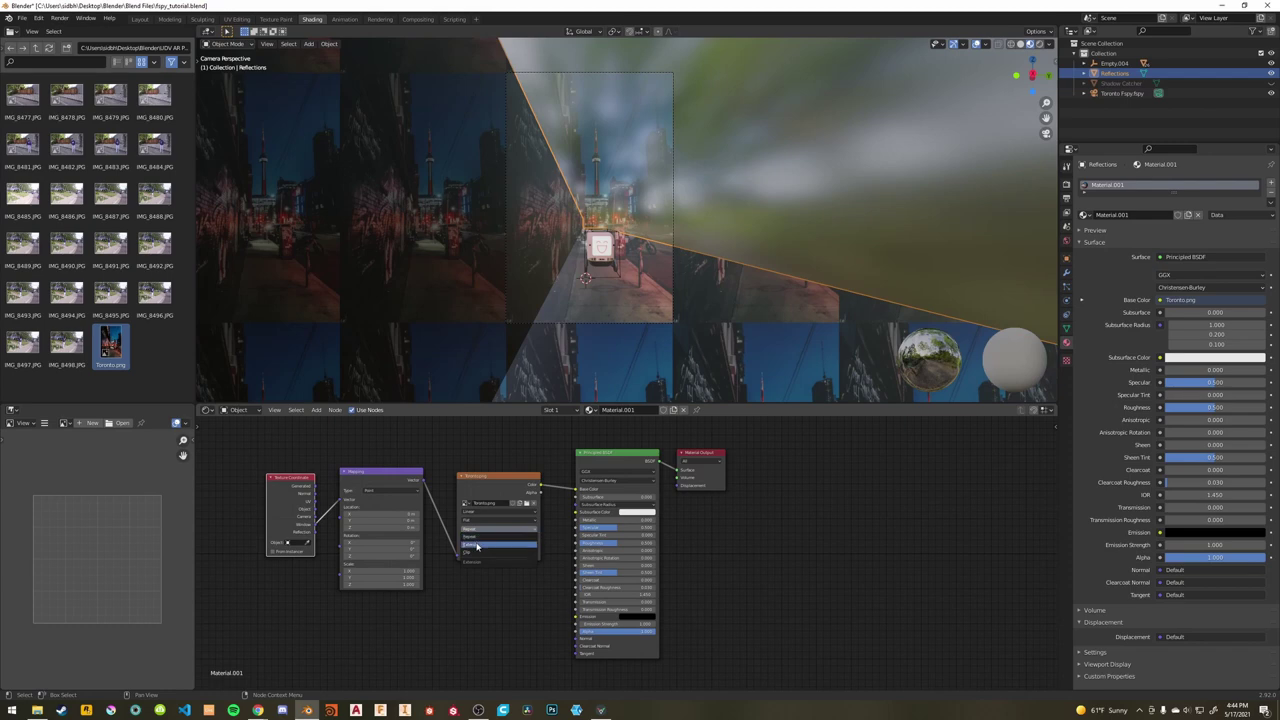
click(483, 535)
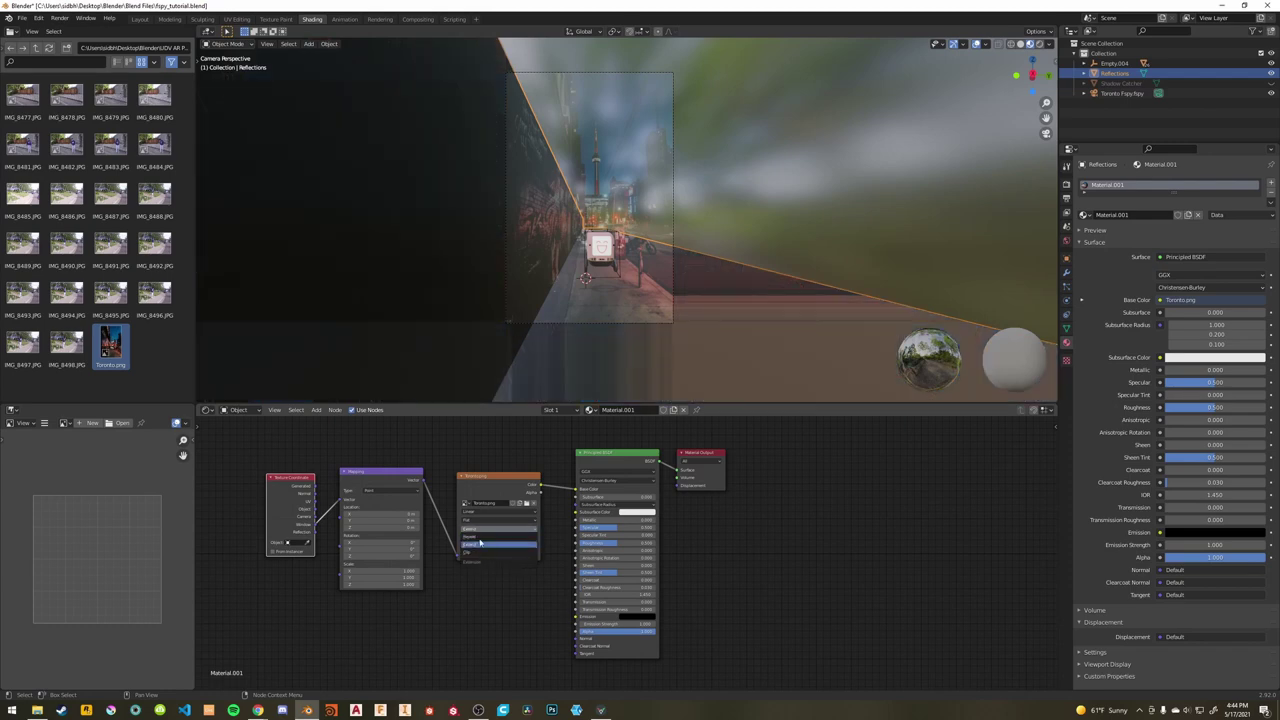
click(480, 545)
scroll(463, 296, up, 3)
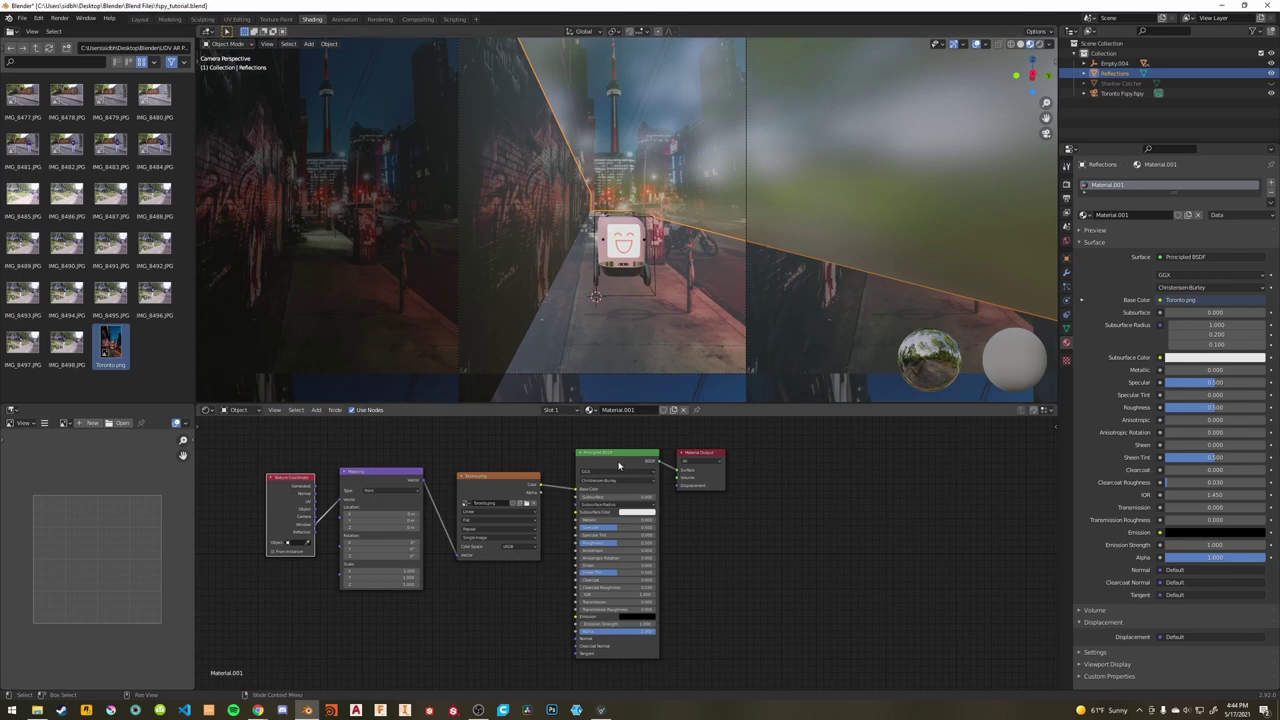
Replace the Principled BSDF with an Emission shader between the Toronto.png color and the Material Output surface, and tidy the node layout.
click(617, 465)
key(x)
key(shift+a)
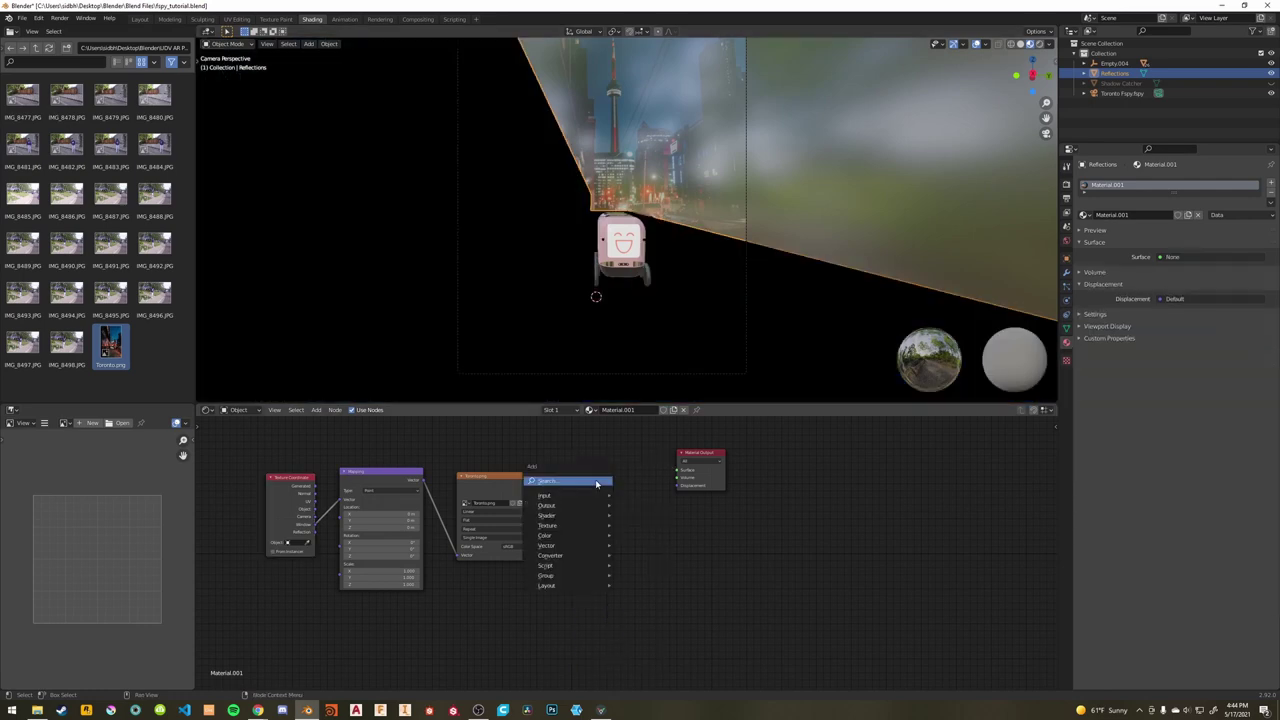
click(597, 484)
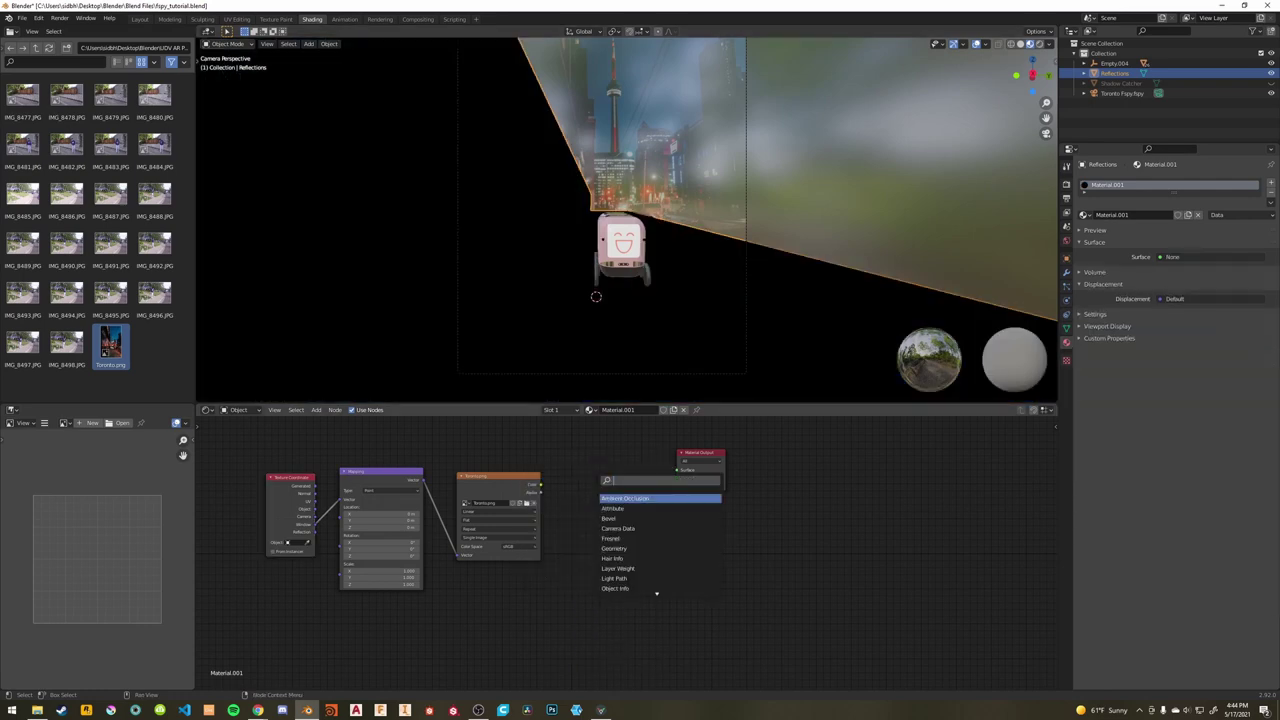
text(emiss)
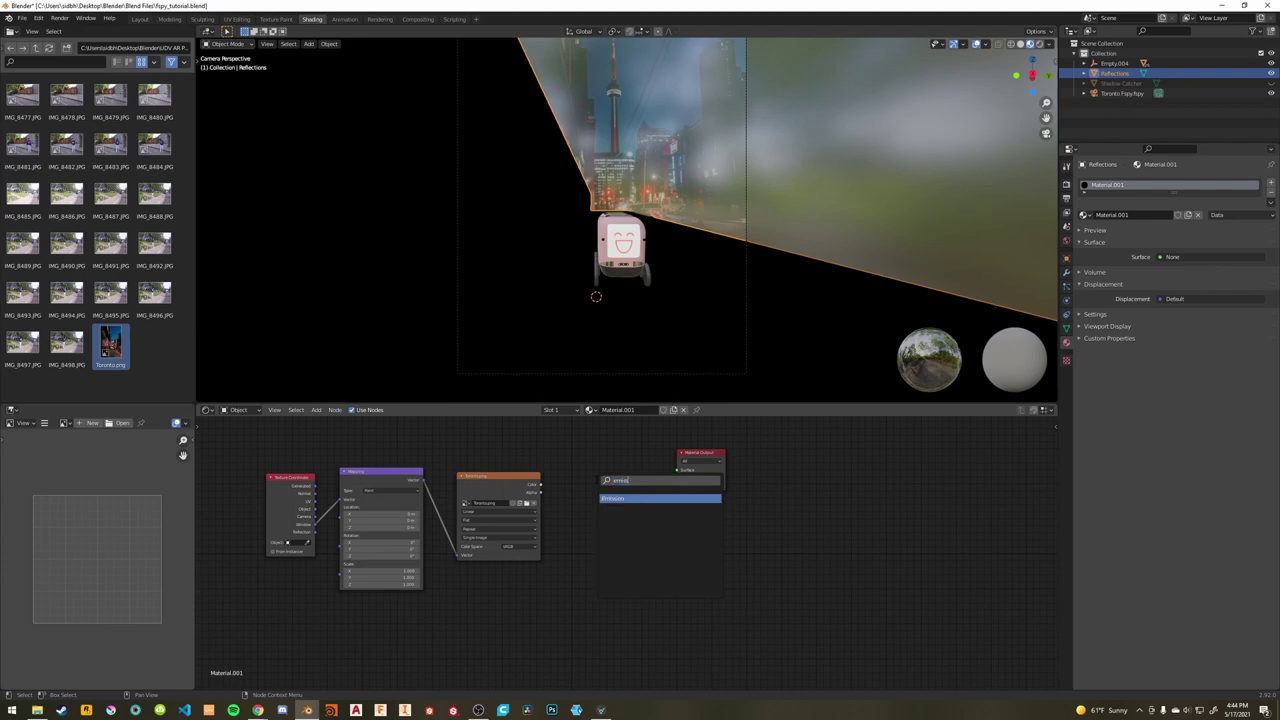
key(Return)
click(596, 484)
drag(540, 485, 679, 469)
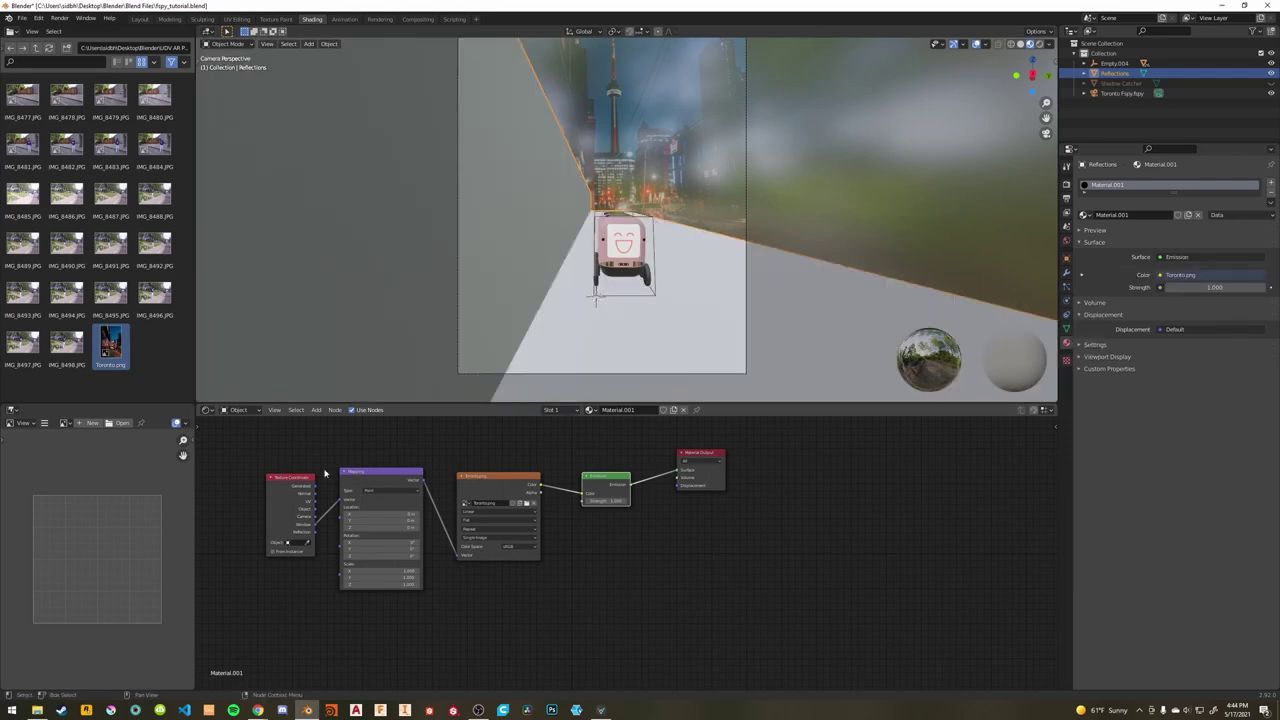
key(g)
click(512, 484)
drag(600, 481, 616, 471)
Switch the viewport to Rendered shading and inspect the Reflections plane's light on the robot.
key(z)
click(614, 304)
scroll(615, 299, up, 5)
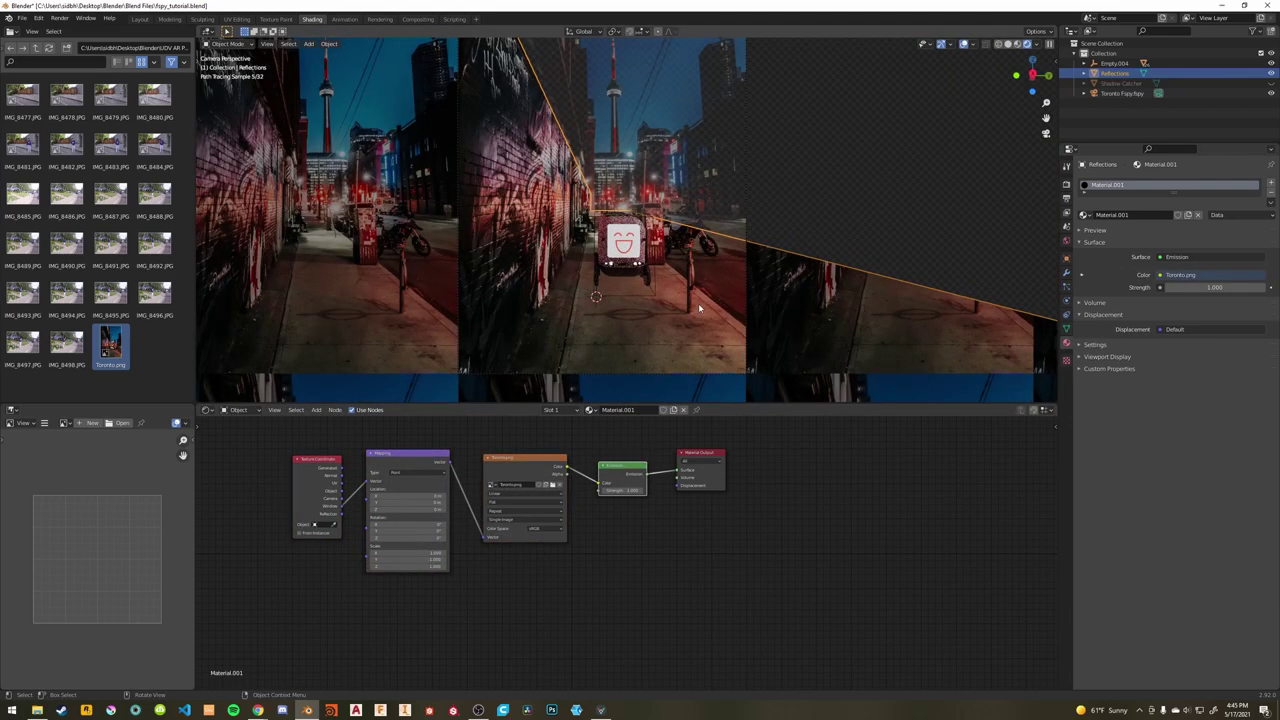
scroll(612, 307, up, 3)
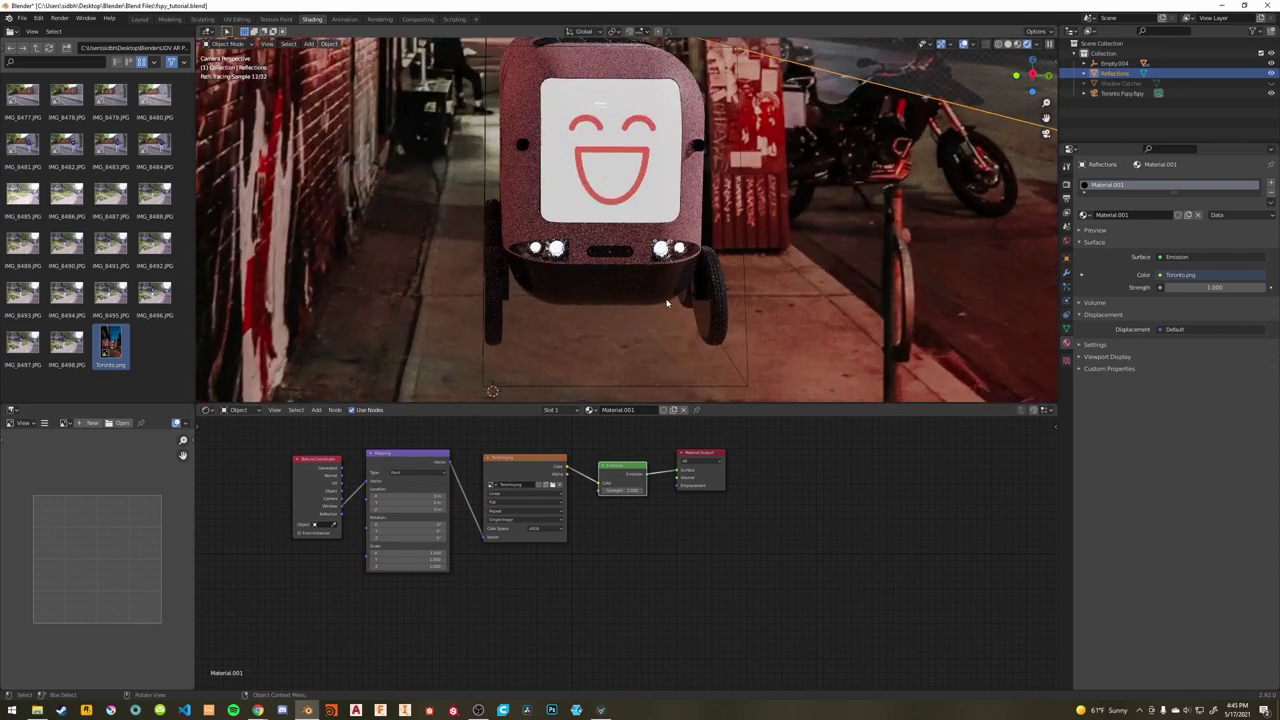
scroll(700, 298, down, 3)
Set the world background strength to 0.
click(1067, 240)
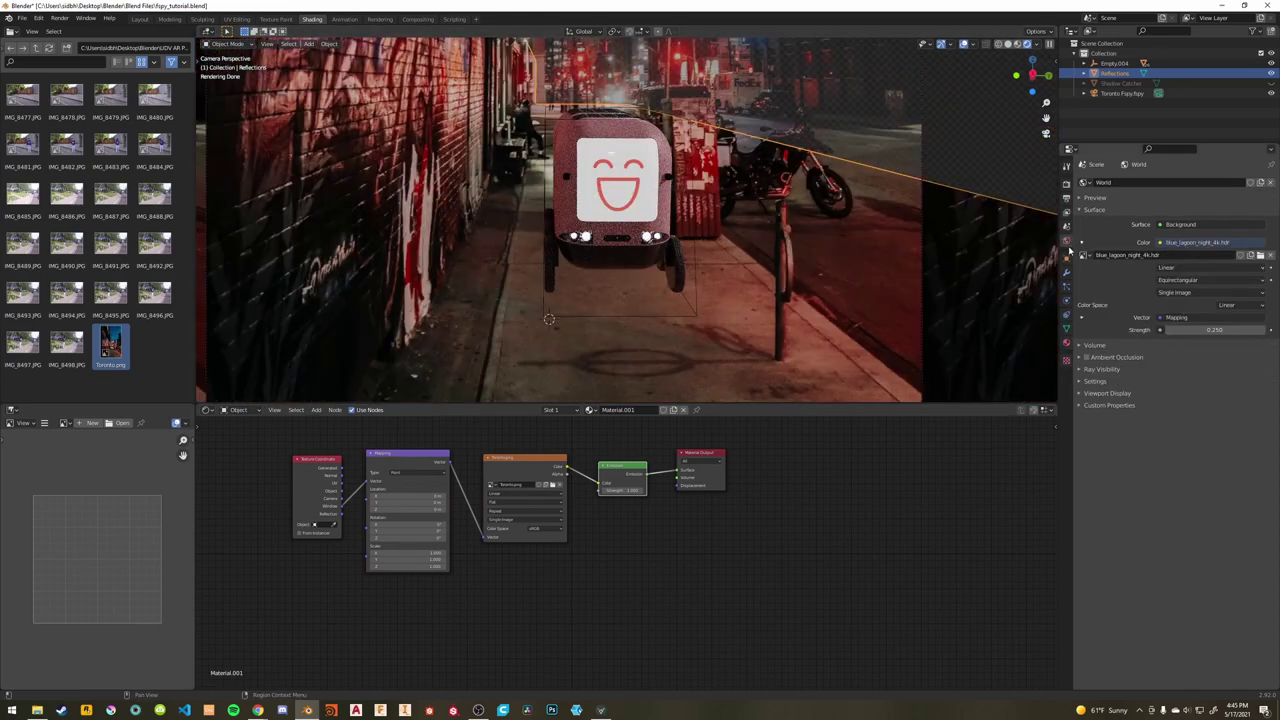
text(0)
key(Return)
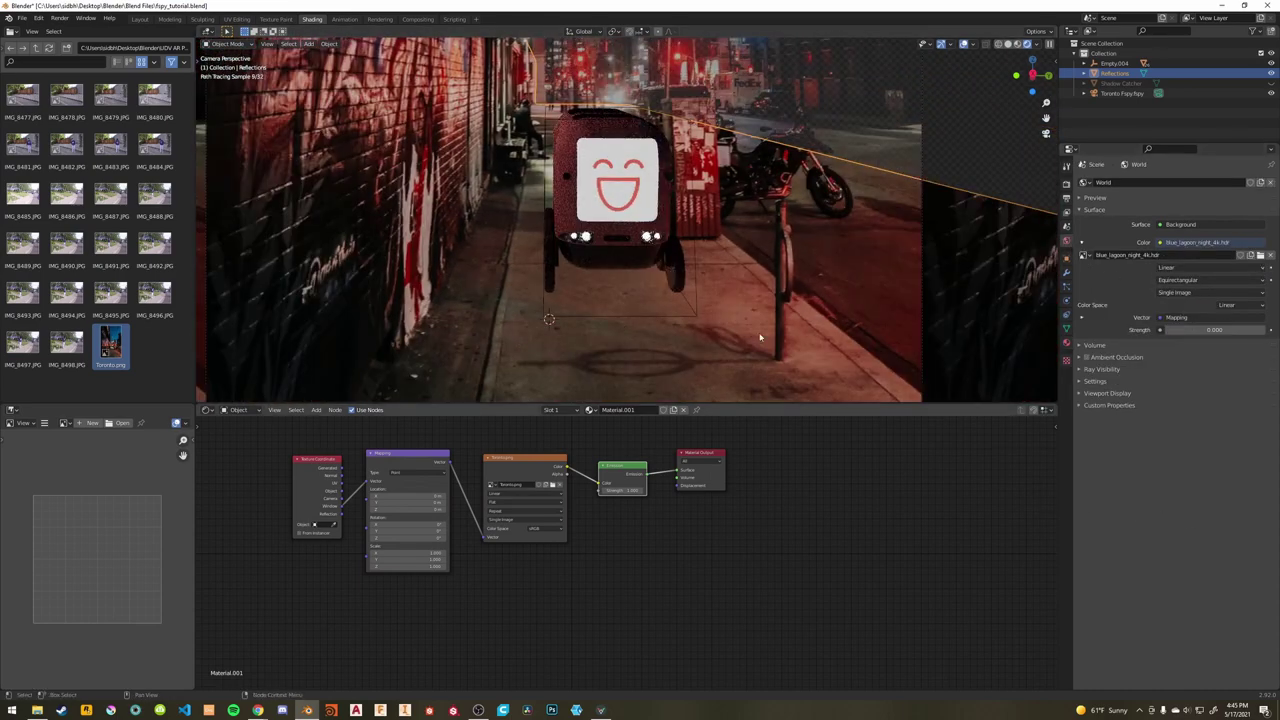
Try Emission strengths of 5 and 10 on the Reflections material and compare the light on the robot.
click(622, 490)
text(5)
key(Return)
click(624, 492)
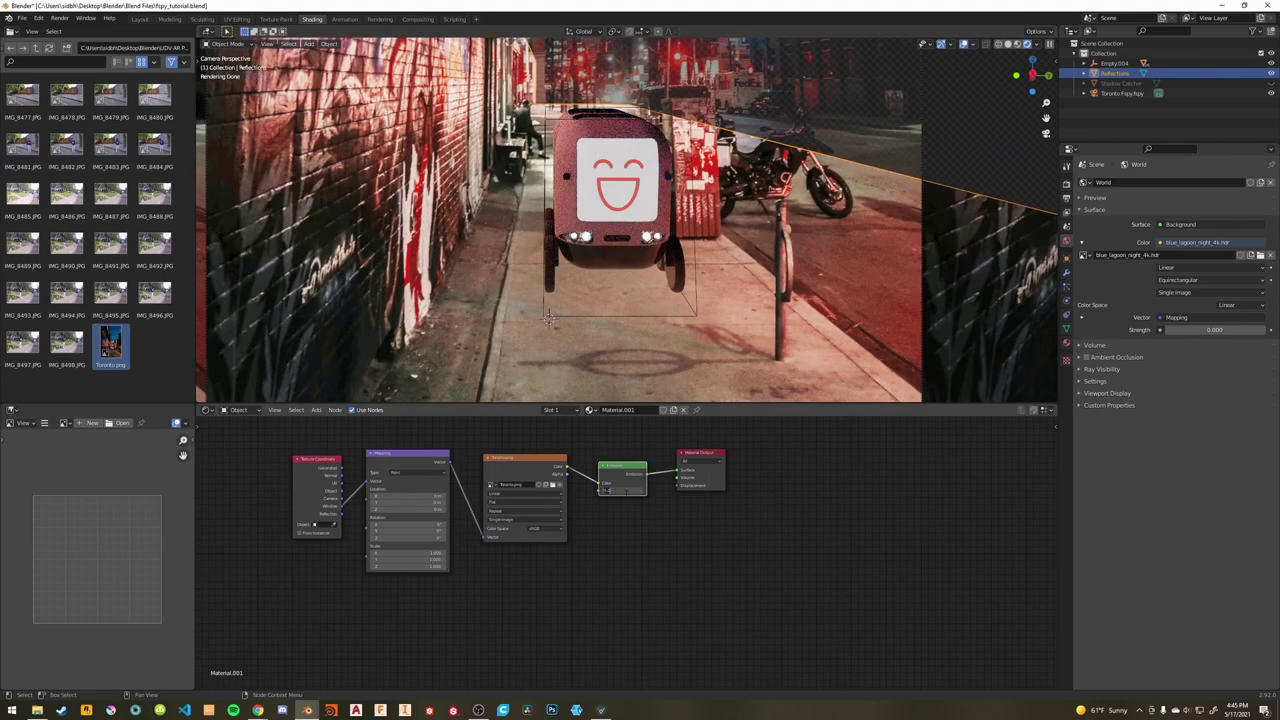
text(10)
key(Return)
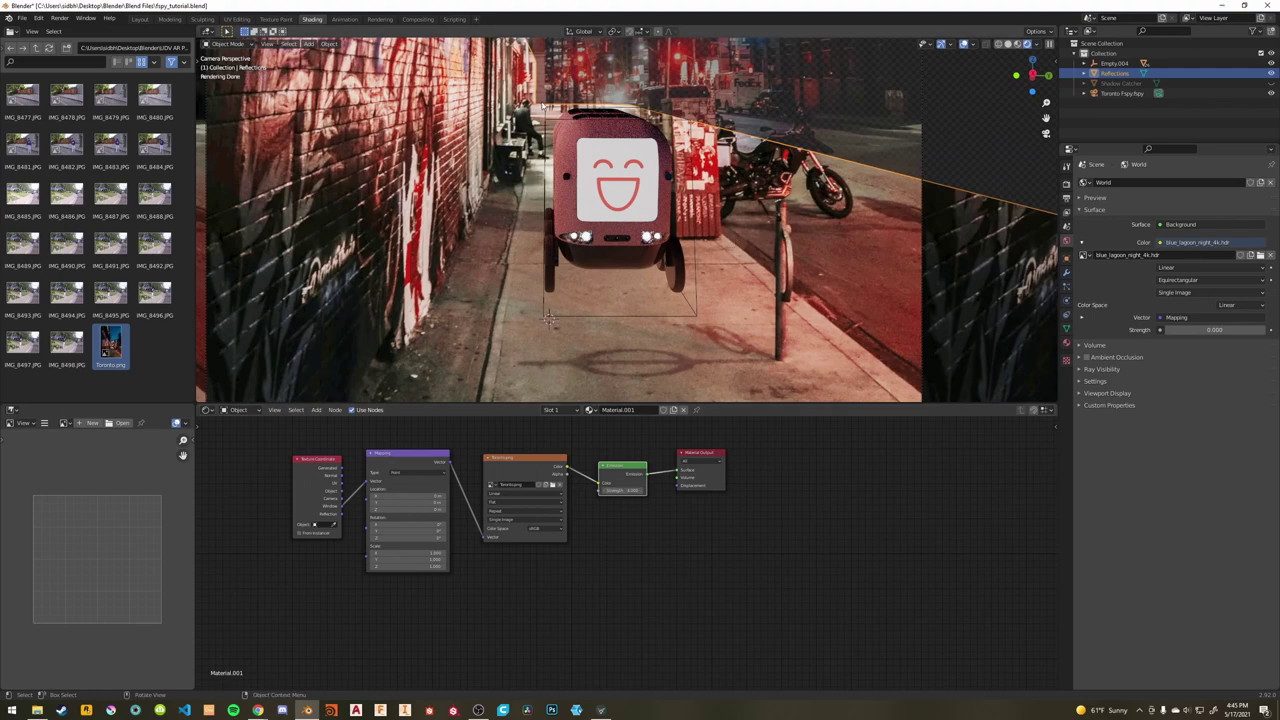
scroll(543, 105, down, 4)
scroll(543, 105, up, 4)
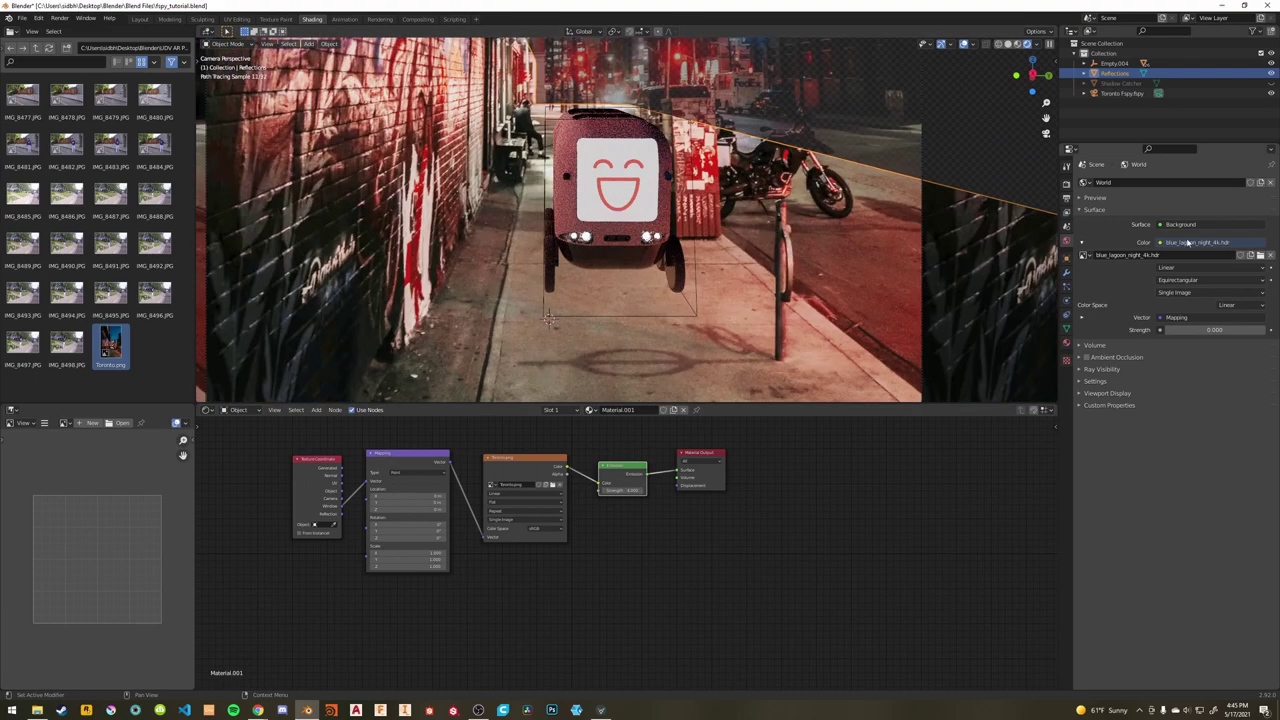
Set the world background strength to 0.25 and the Reflections material's Emission strength to 2.
click(1220, 330)
text(.25)
key(Return)
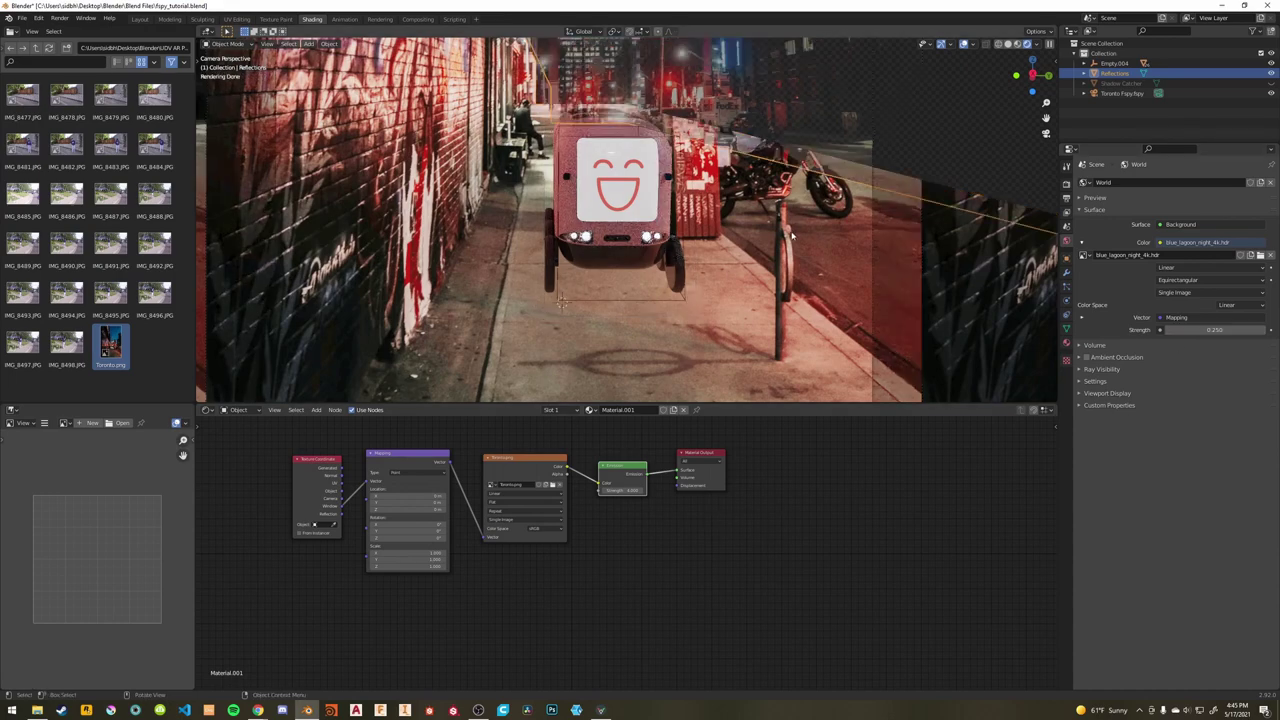
scroll(729, 274, down, 3)
text(2)
key(Return)
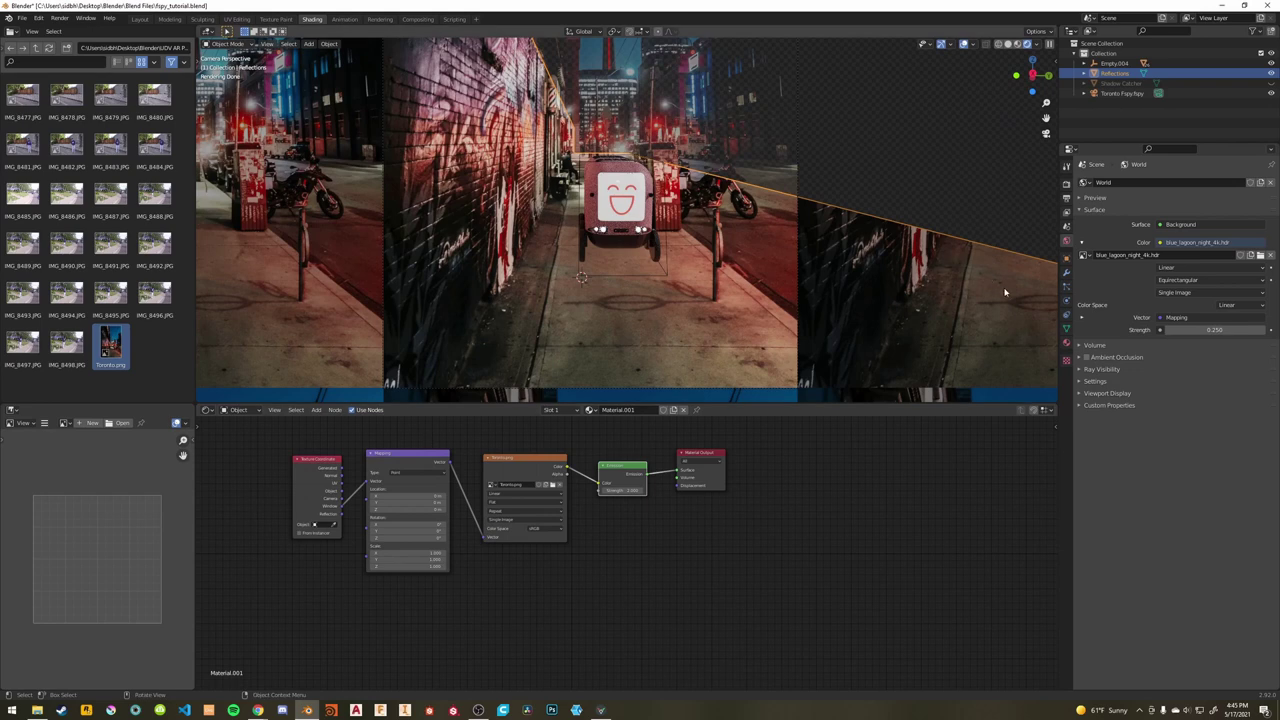
Disable Camera ray visibility for the Reflections plane and check the robot's appearance up close.
click(1066, 259)
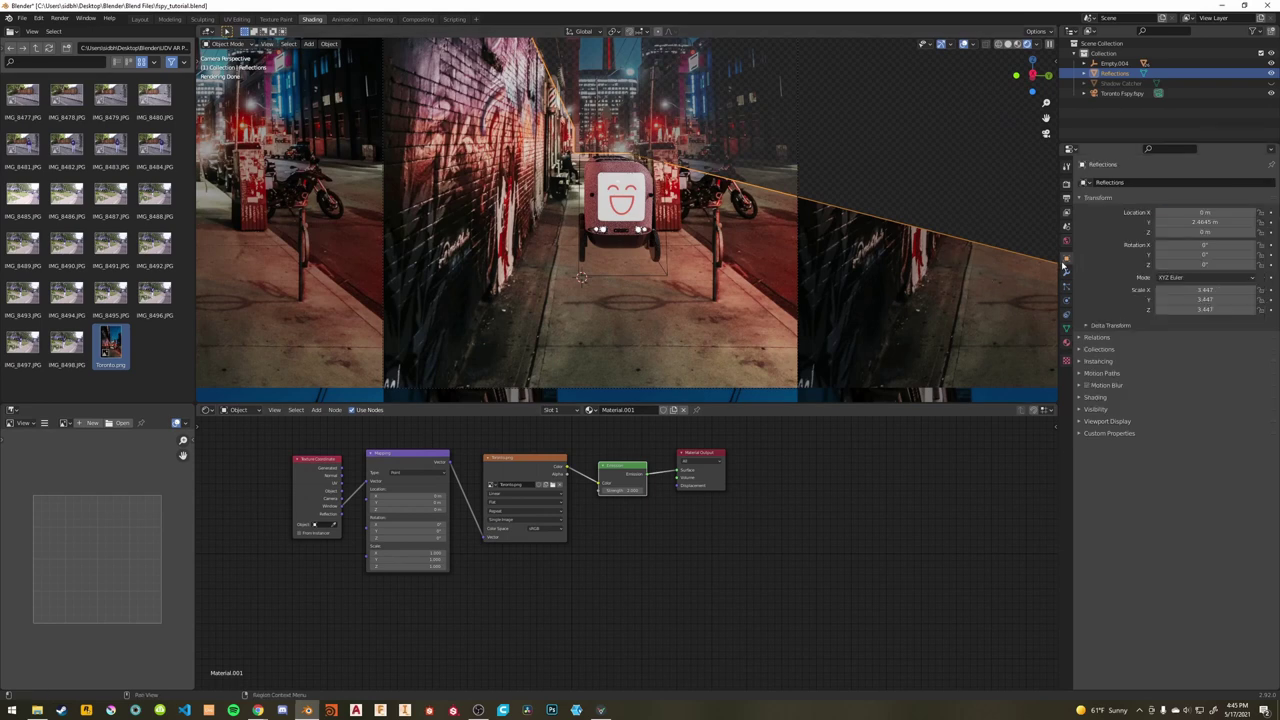
click(1090, 409)
click(1162, 500)
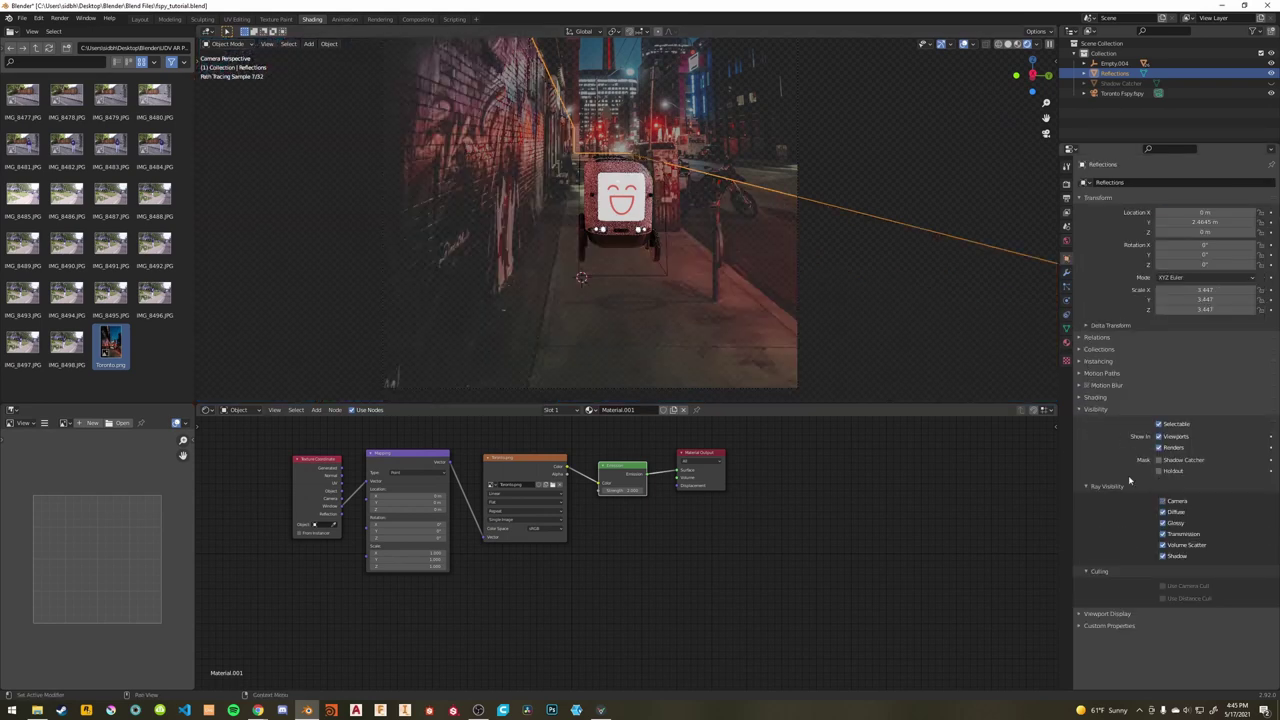
scroll(678, 265, up, 3)
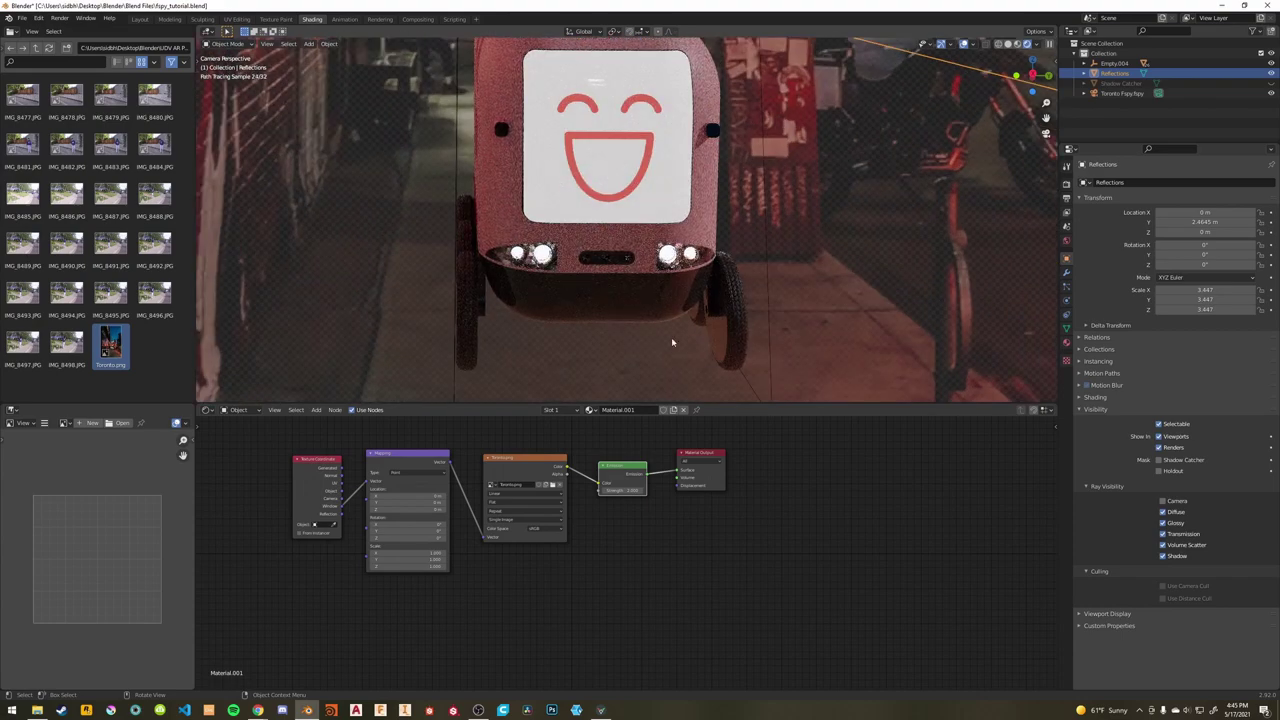
scroll(671, 341, down, 5)
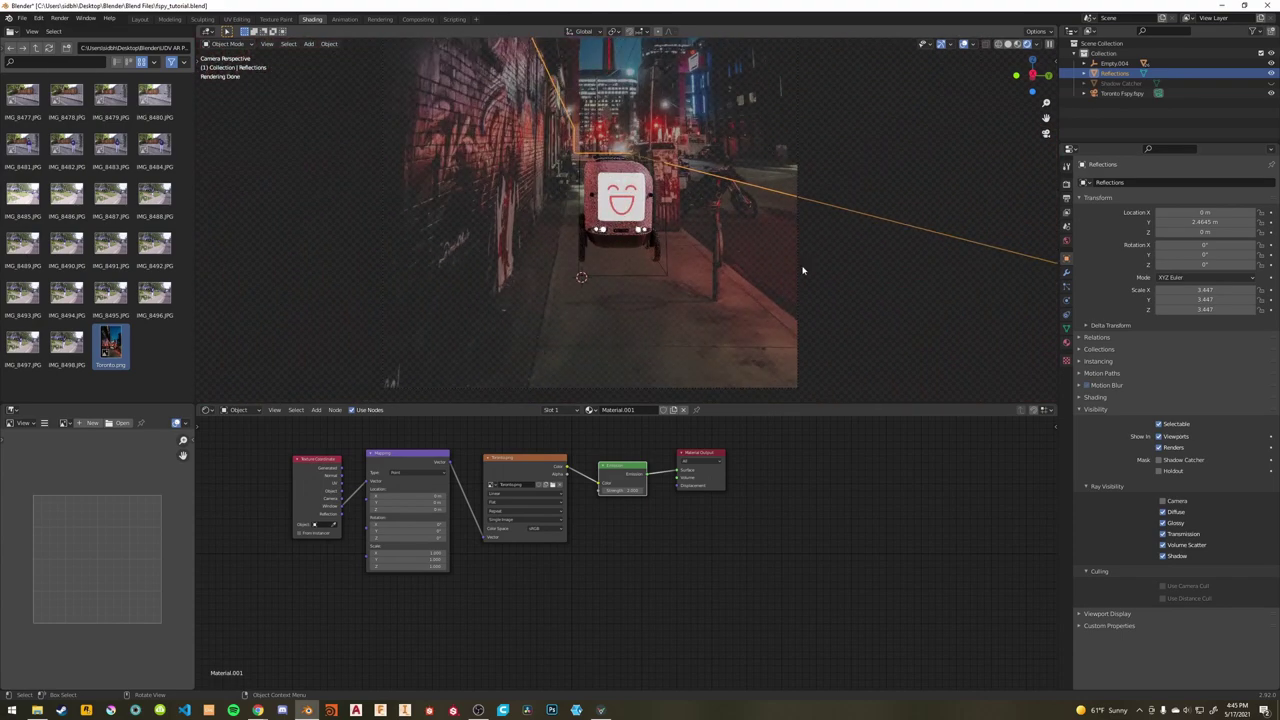
Unhide the Shadow Catcher, clear the selection and inspect the shadows around the robot.
key(alt+h)
click(829, 181)
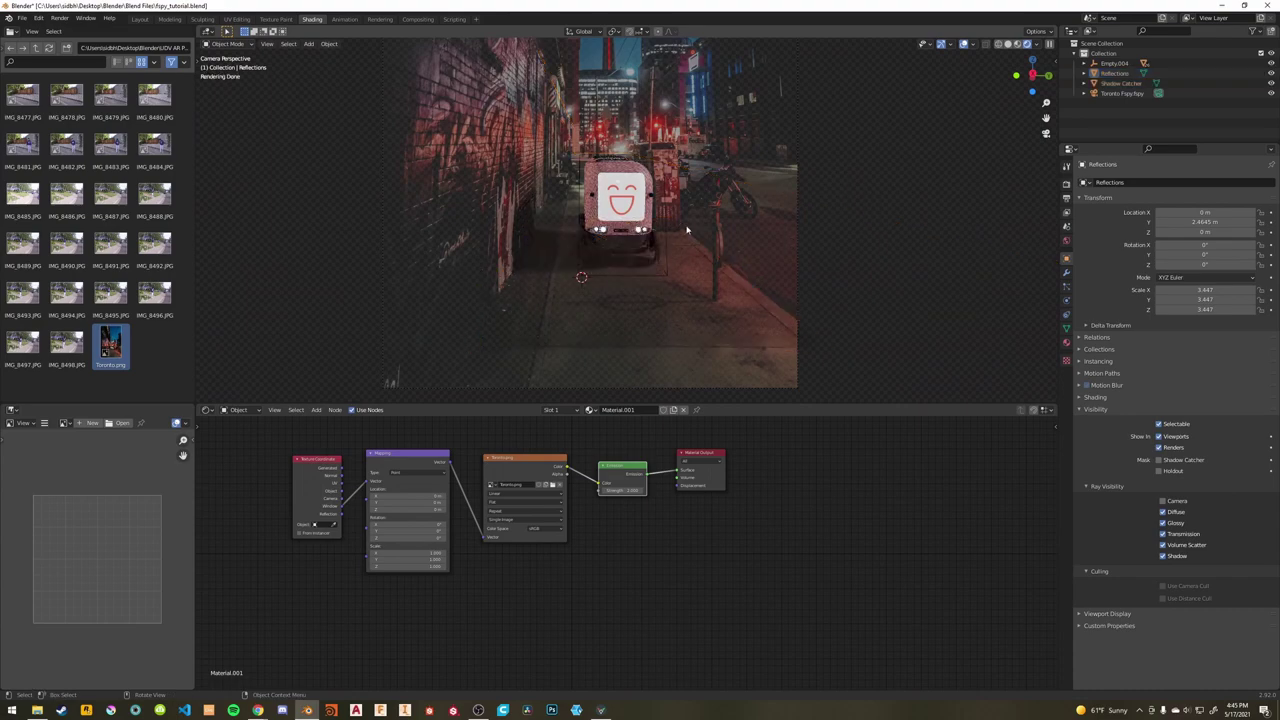
scroll(574, 262, up, 10)
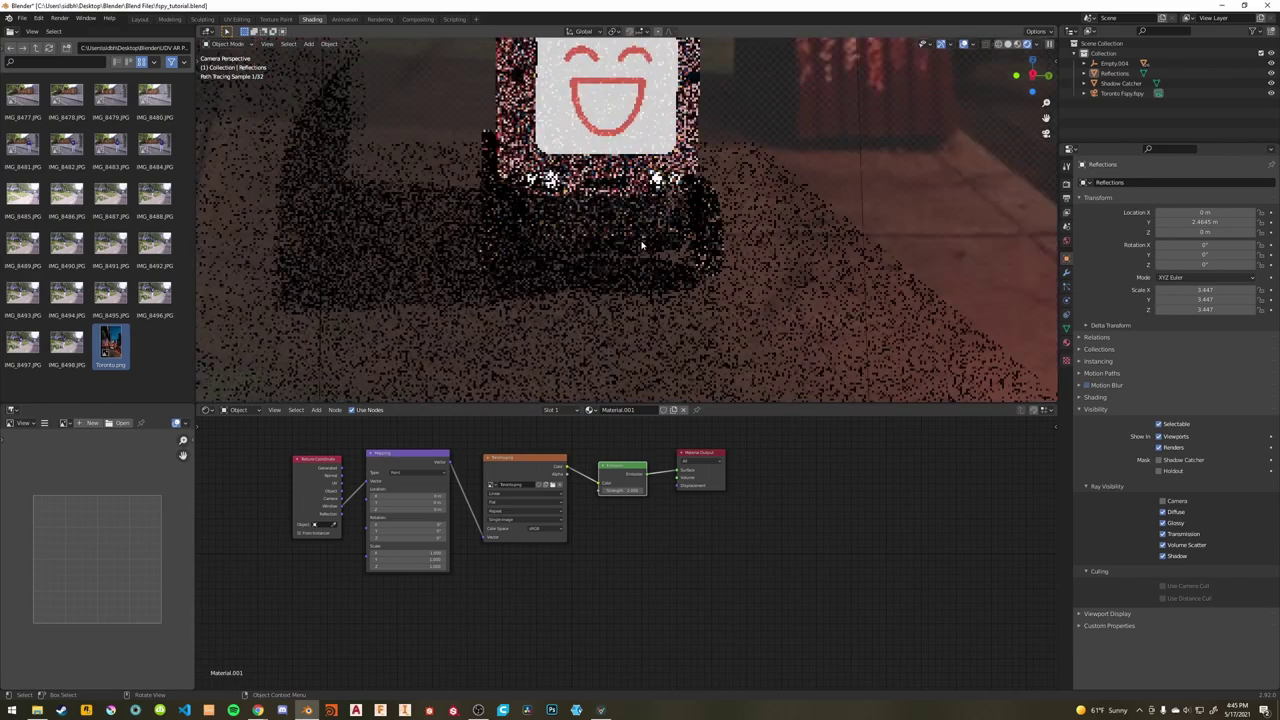
scroll(474, 205, down, 10)
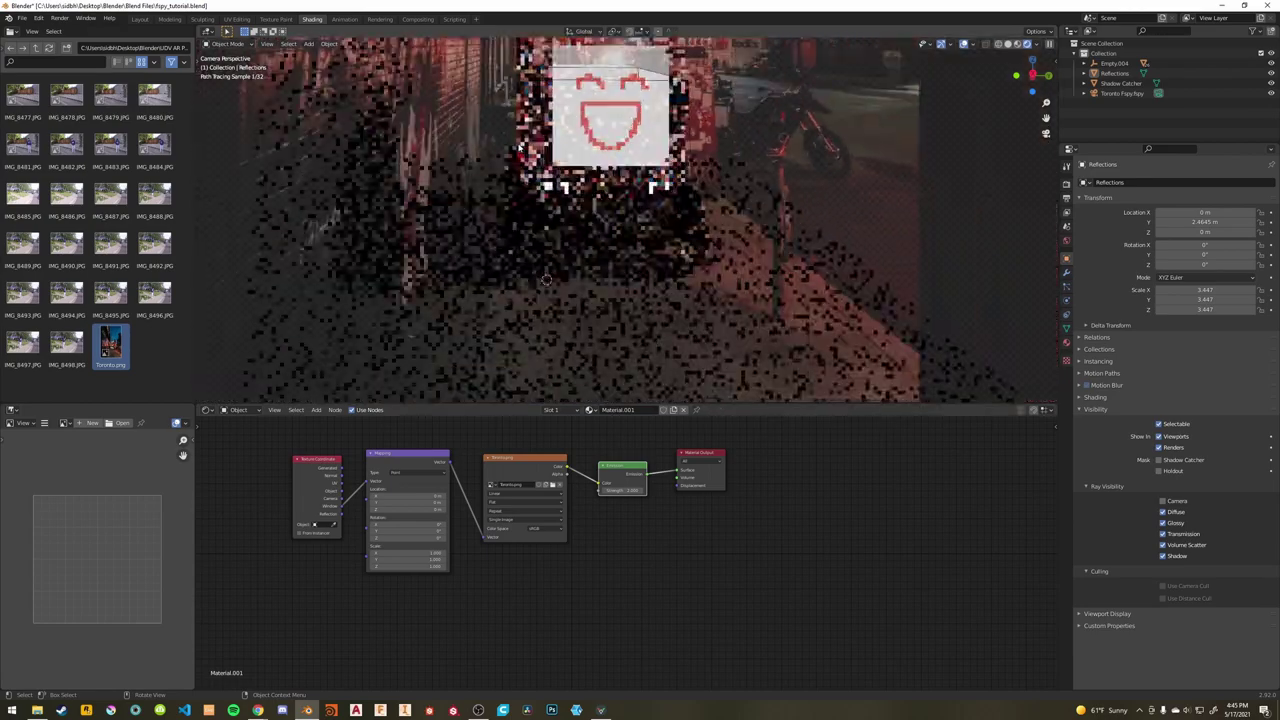
scroll(530, 165, down, 5)
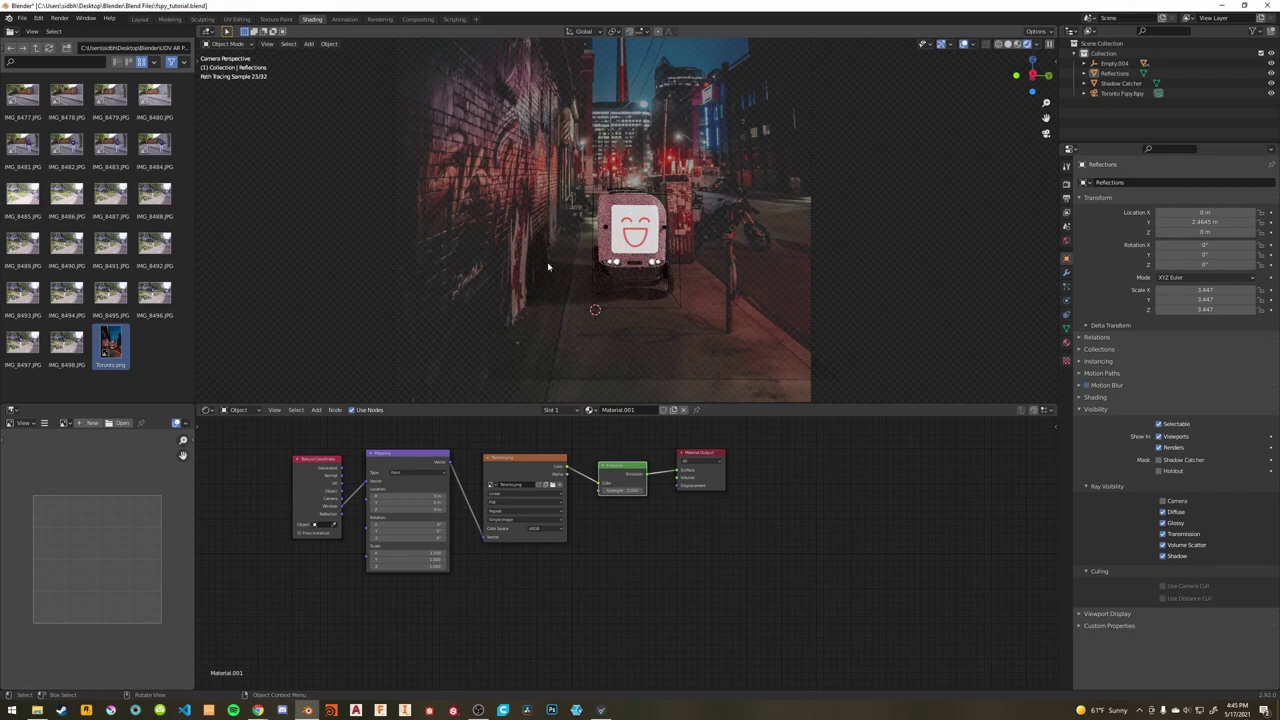
Scale the Shadow Catcher plane by 4 along the X axis.
click(651, 374)
scroll(734, 363, down, 2)
key(s)
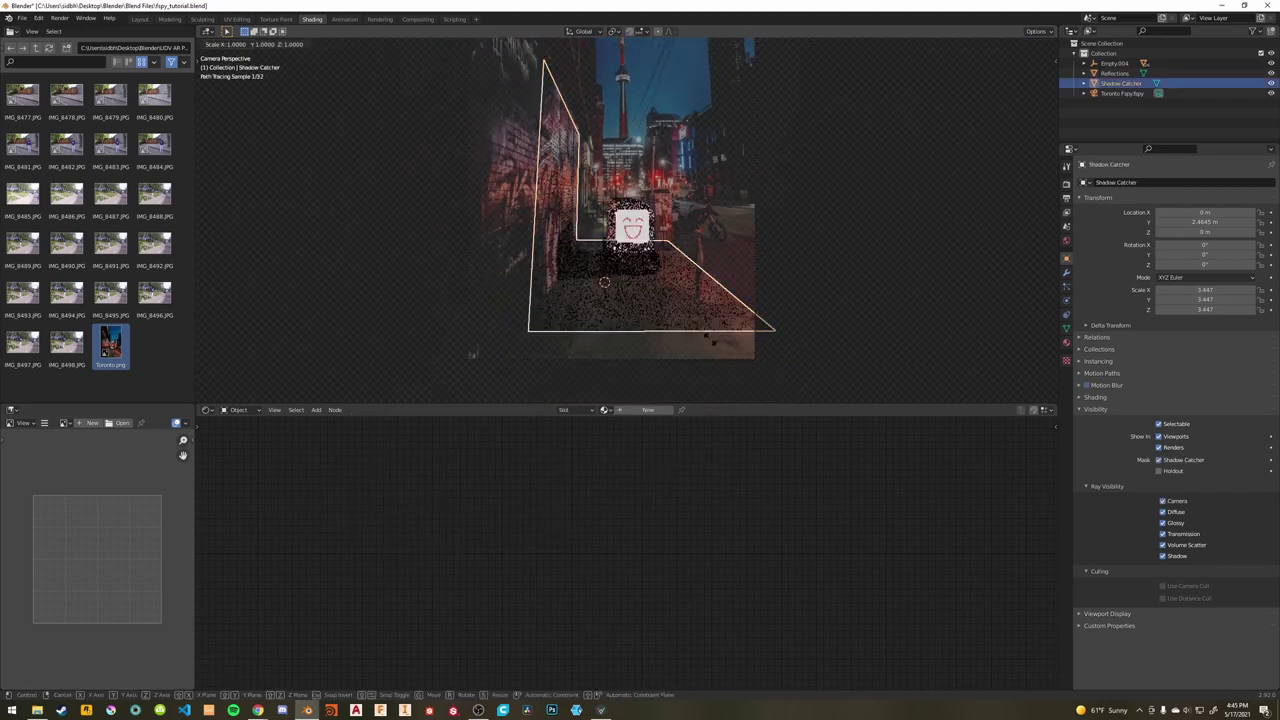
key(x)
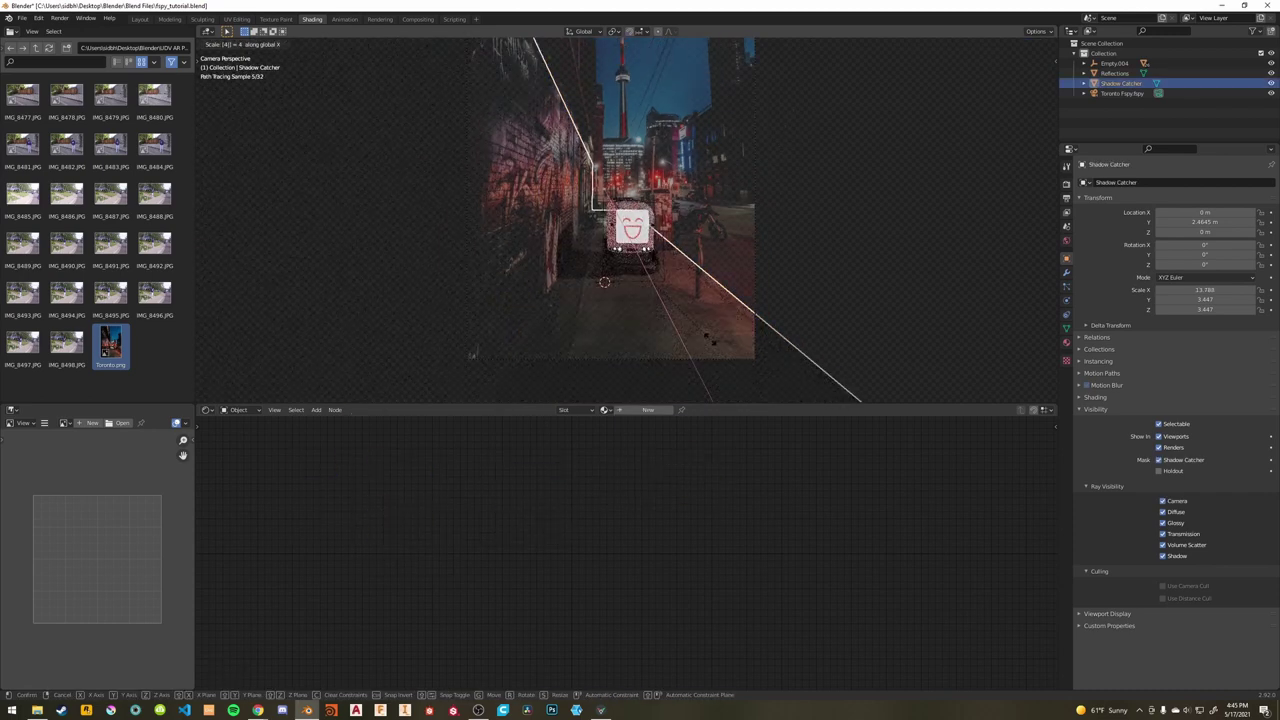
click(738, 330)
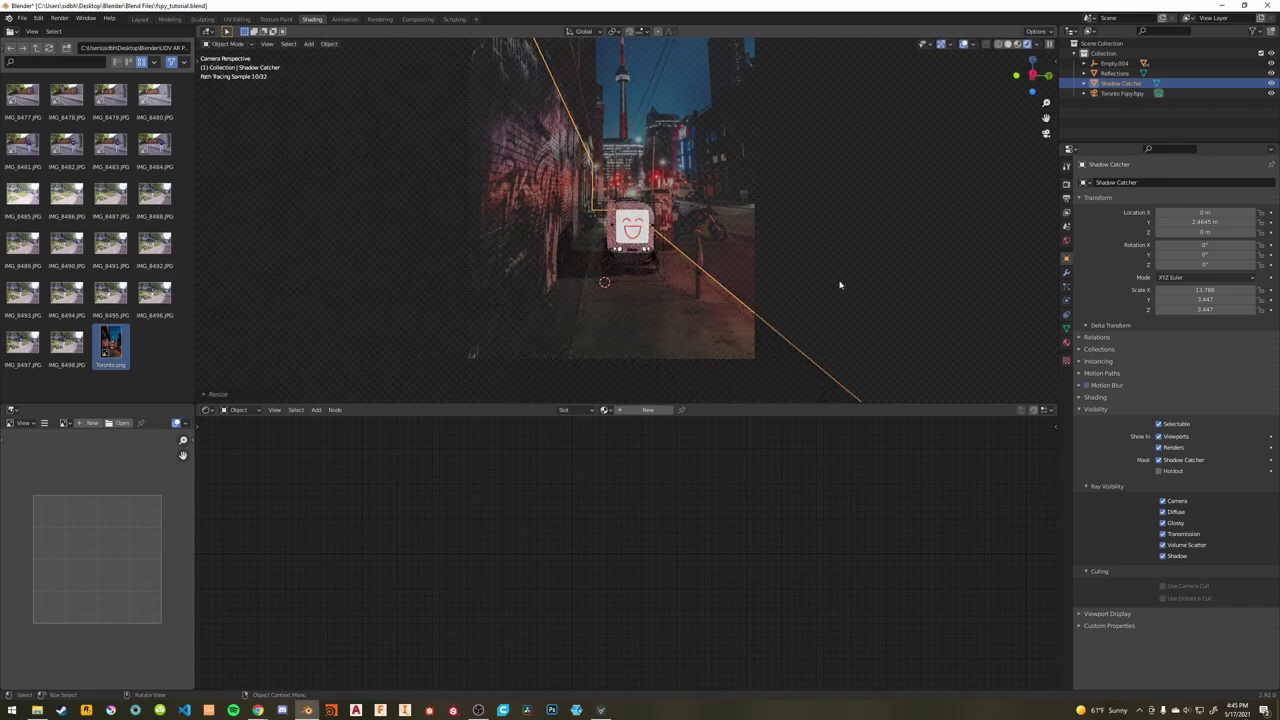
In the Reflections mesh, select the vertices at the far end of the alley and move them along X toward the robot.
click(527, 270)
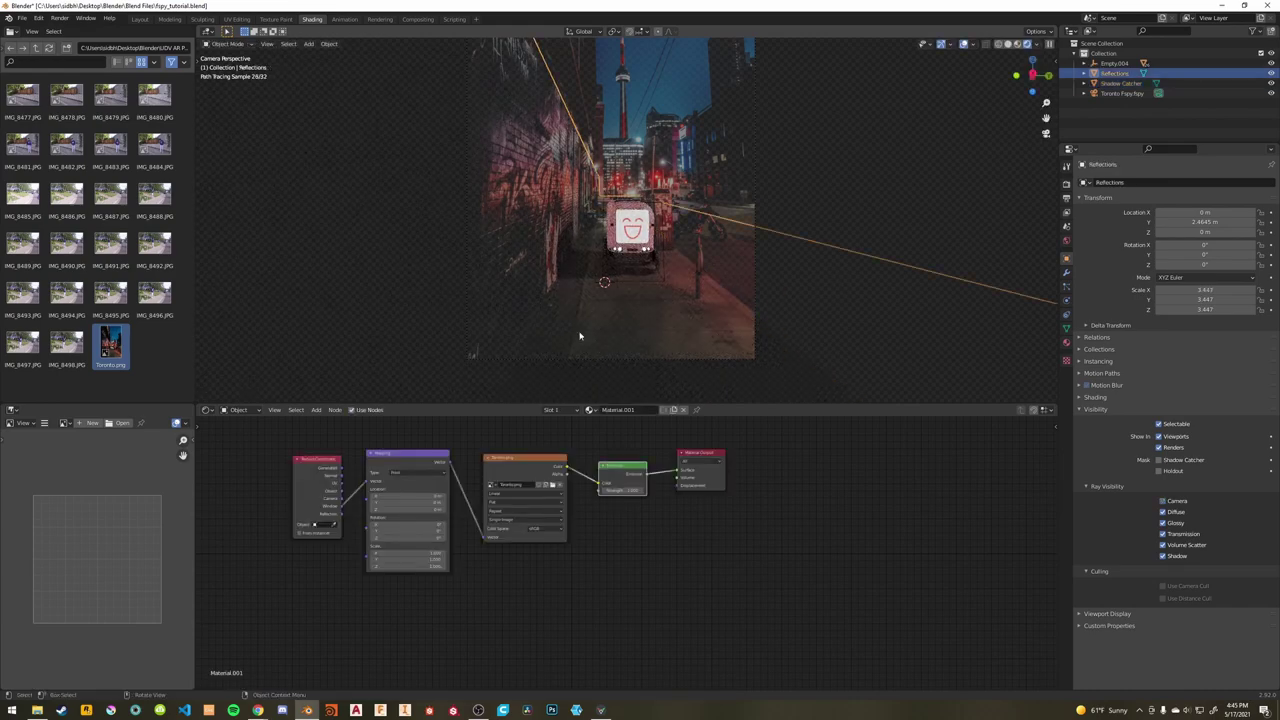
mouse_move(825, 290)
middle_down()
mouse_move(803, 320)
mouse_move(814, 291)
middle_up()
key(Tab)
scroll(790, 231, down, 6)
drag(798, 141, 908, 247)
key(g)
key(x)
click(750, 259)
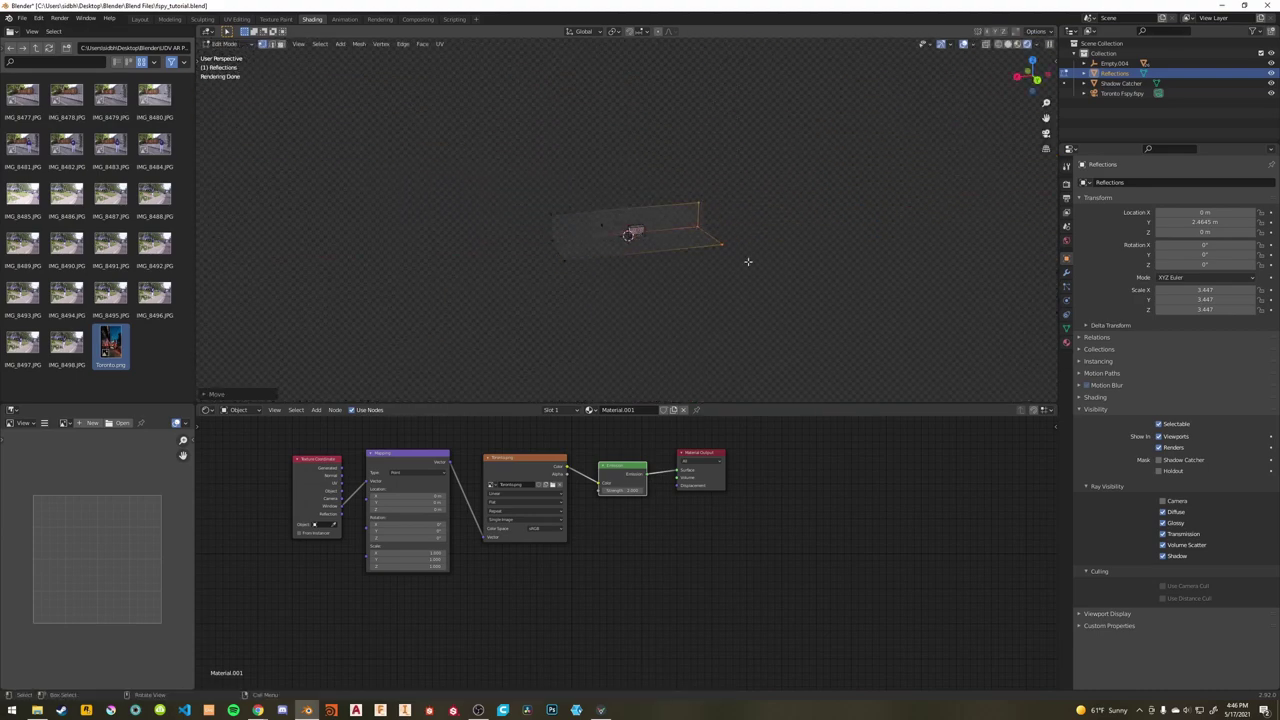
Bring the selected Reflections vertices closer behind the robot along X in the camera view, then return to Object Mode and save the file.
key(KP_0)
key(g)
key(x)
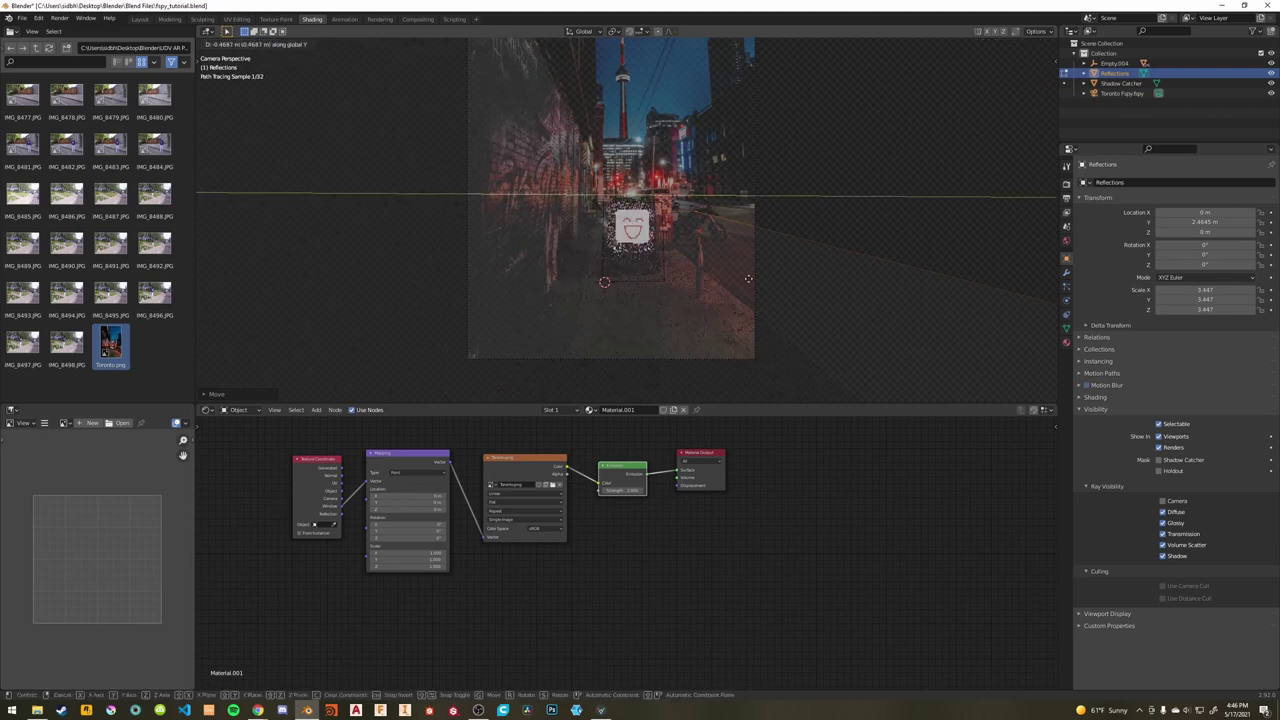
click(750, 337)
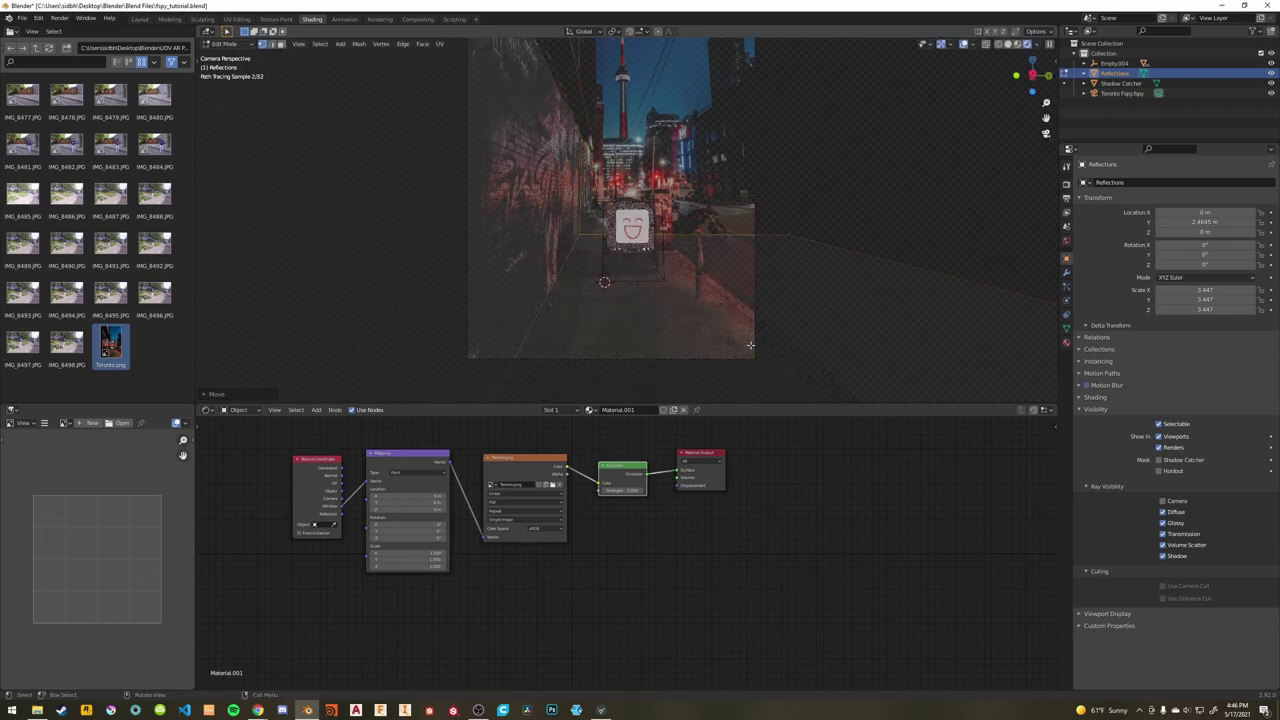
scroll(717, 301, up, 3)
scroll(717, 301, down, 2)
key(ctrl+s)
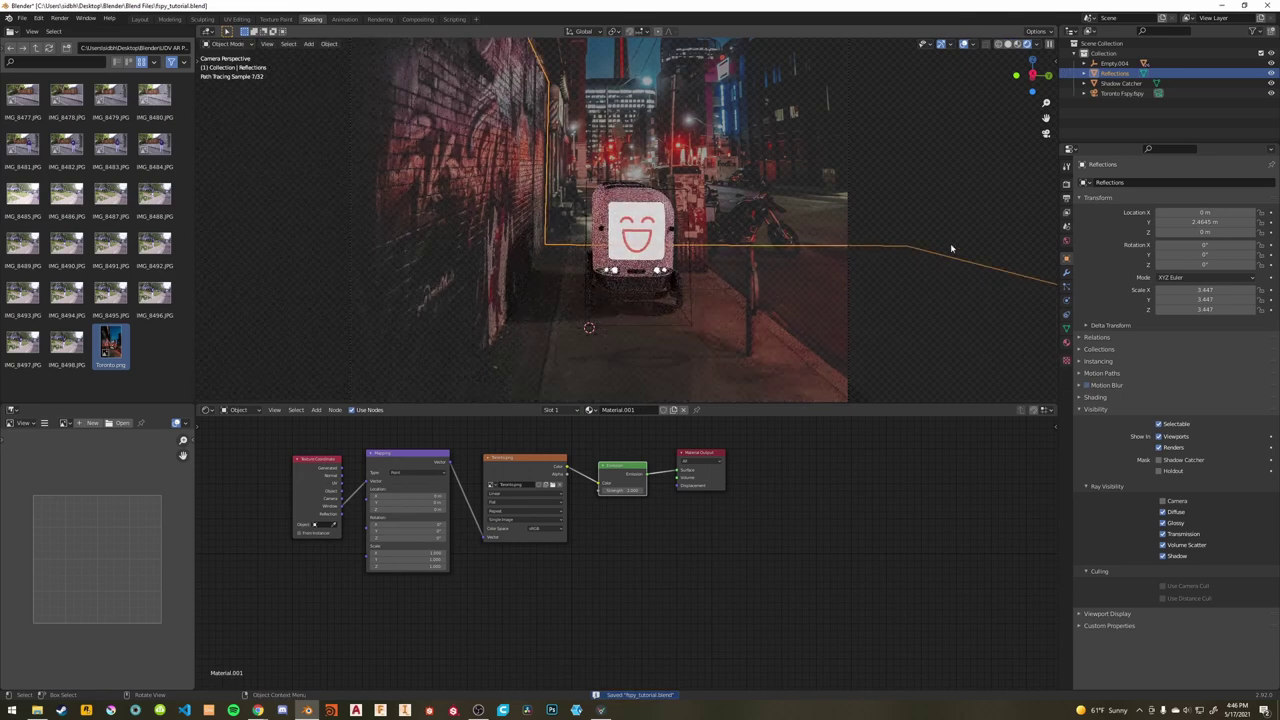
key(Tab)
Enable the Ambient Occlusion pass for the view layer and inspect the contact shadow under the robot.
click(1066, 194)
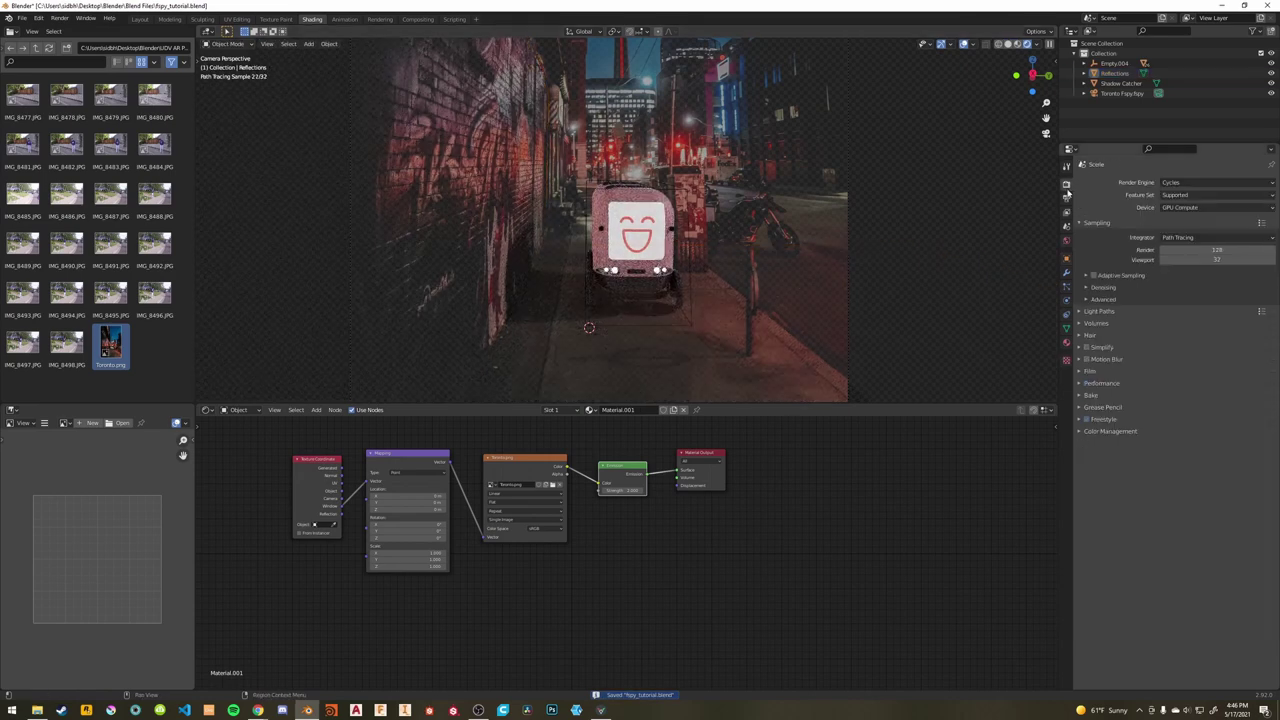
click(1067, 210)
click(1067, 213)
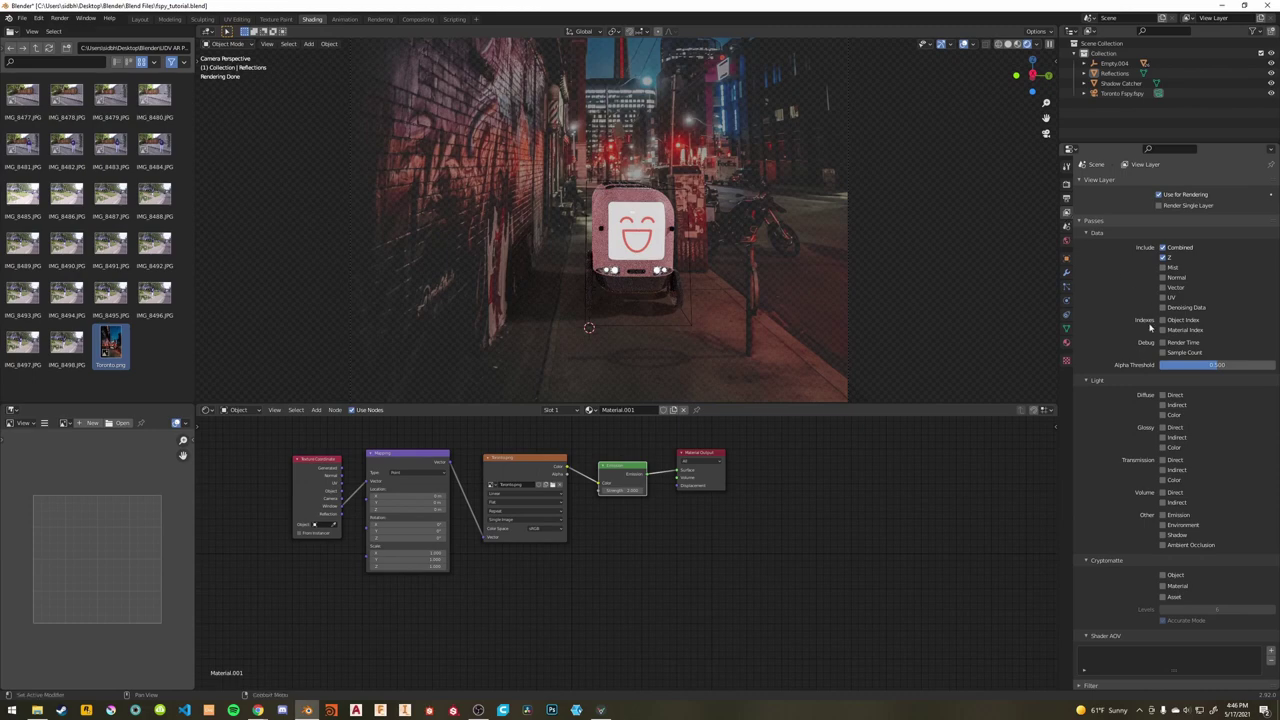
click(1163, 531)
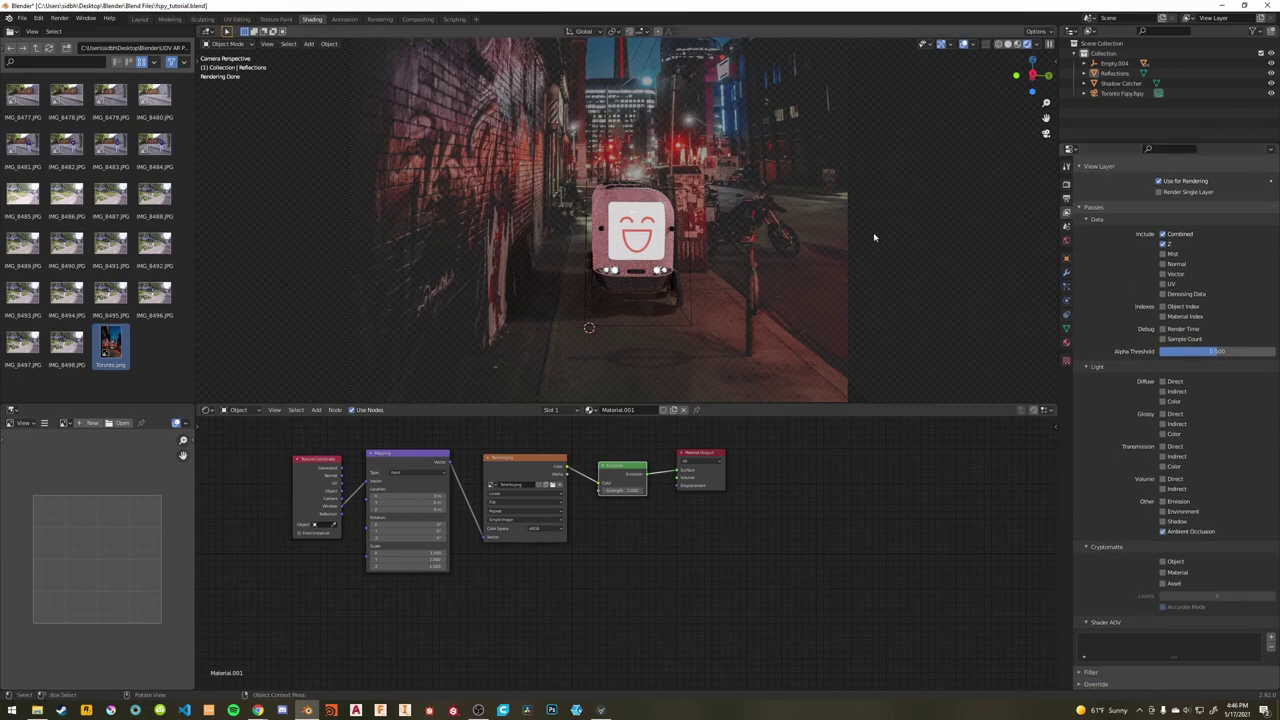
scroll(730, 229, up, 1)
shift+middle_drag(730, 228, 709, 98)
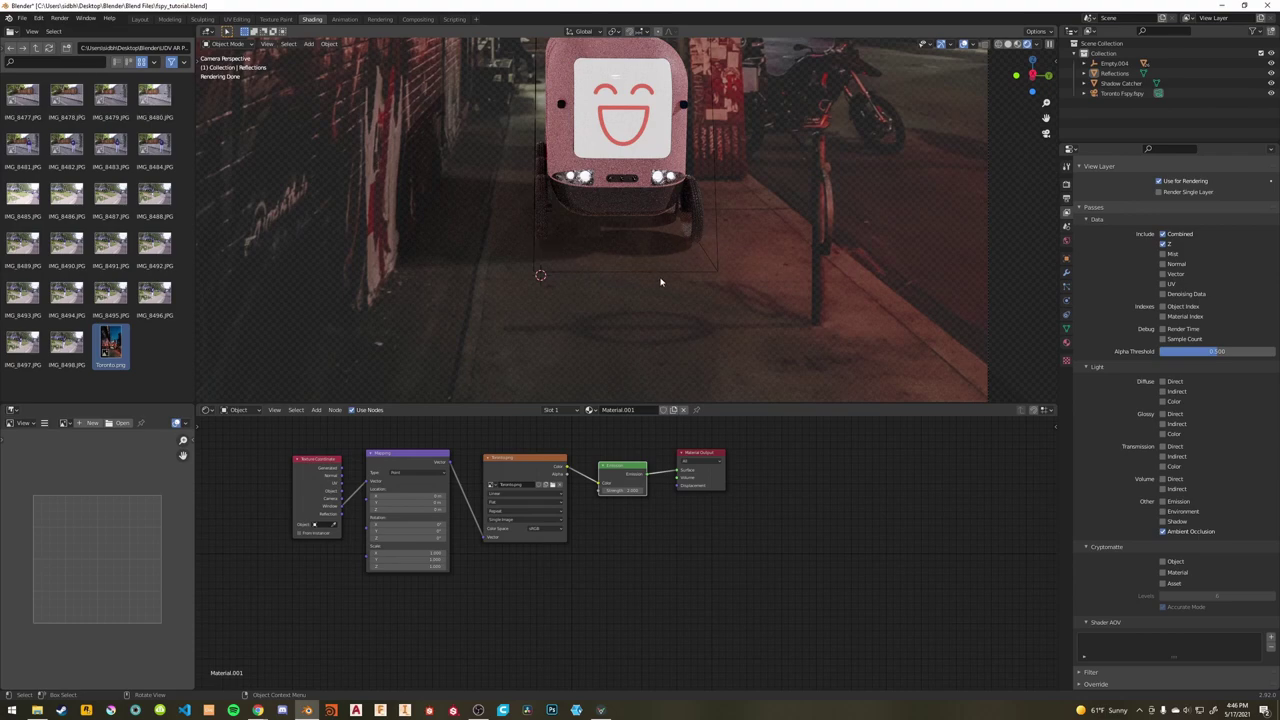
scroll(660, 282, up, 2)
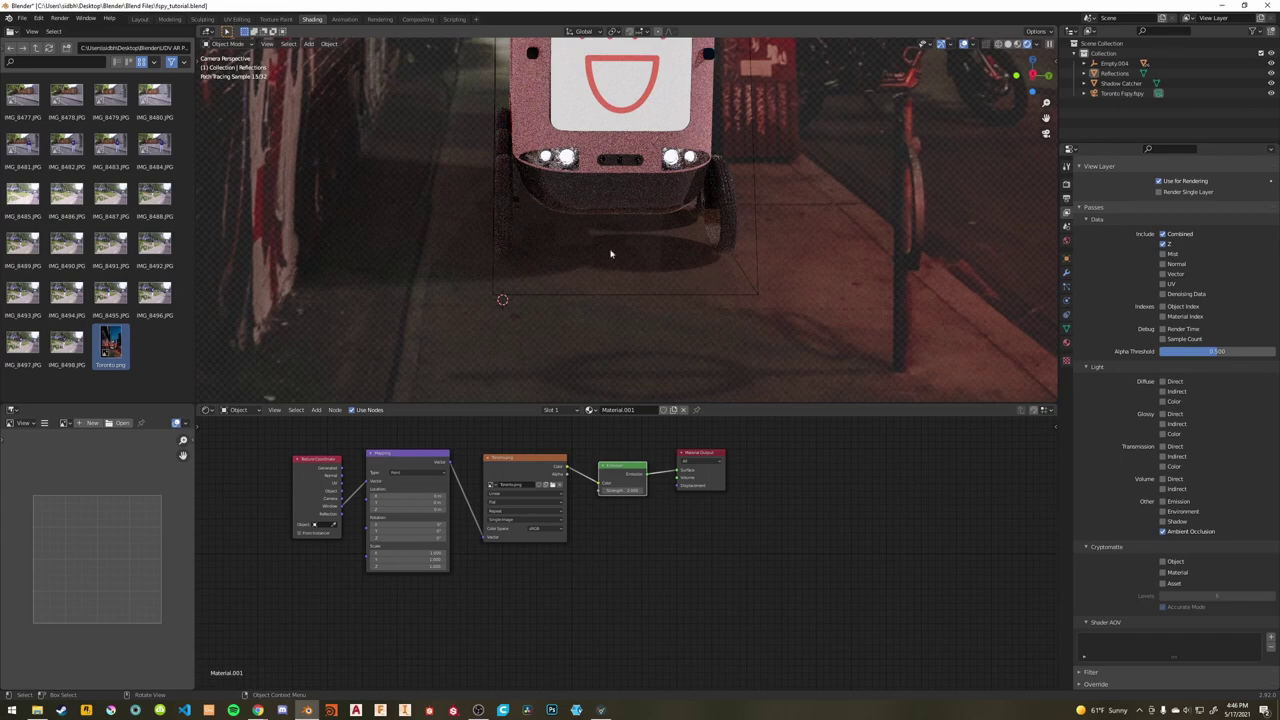
scroll(614, 228, down, 3)
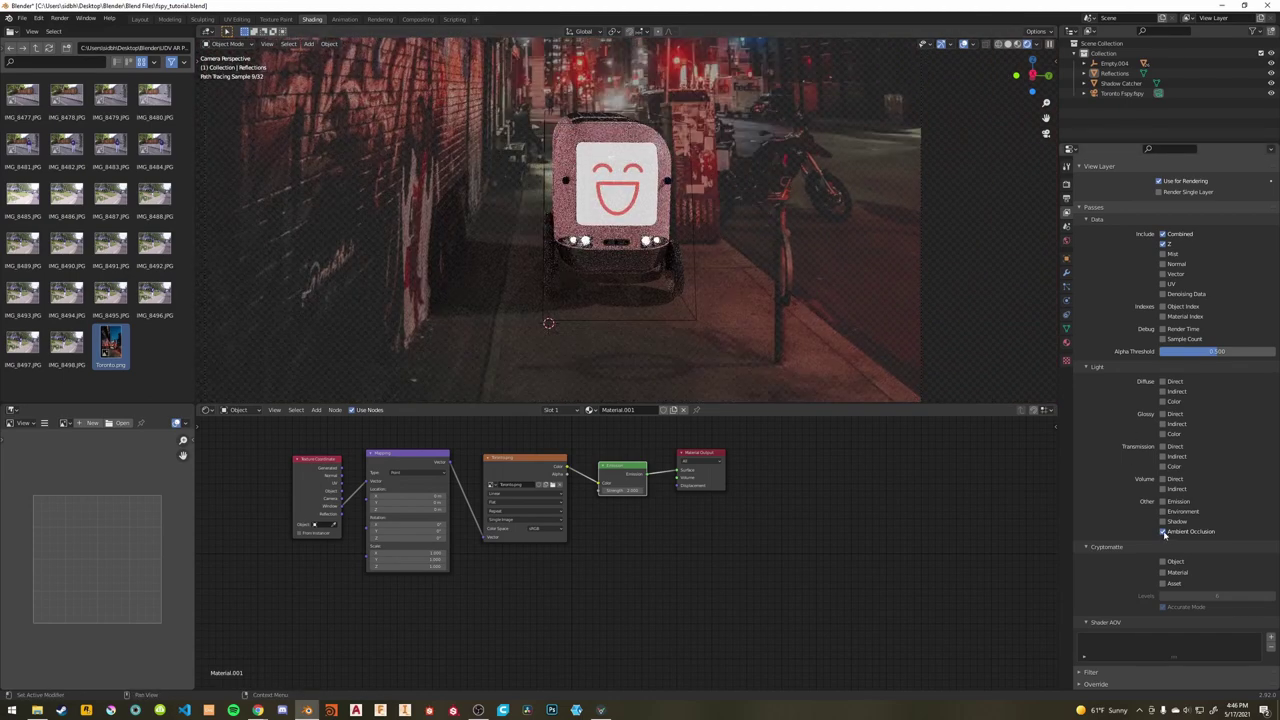
Save the file and enable the use of nodes in the Compositing workspace.
key(ctrl+s)
click(418, 19)
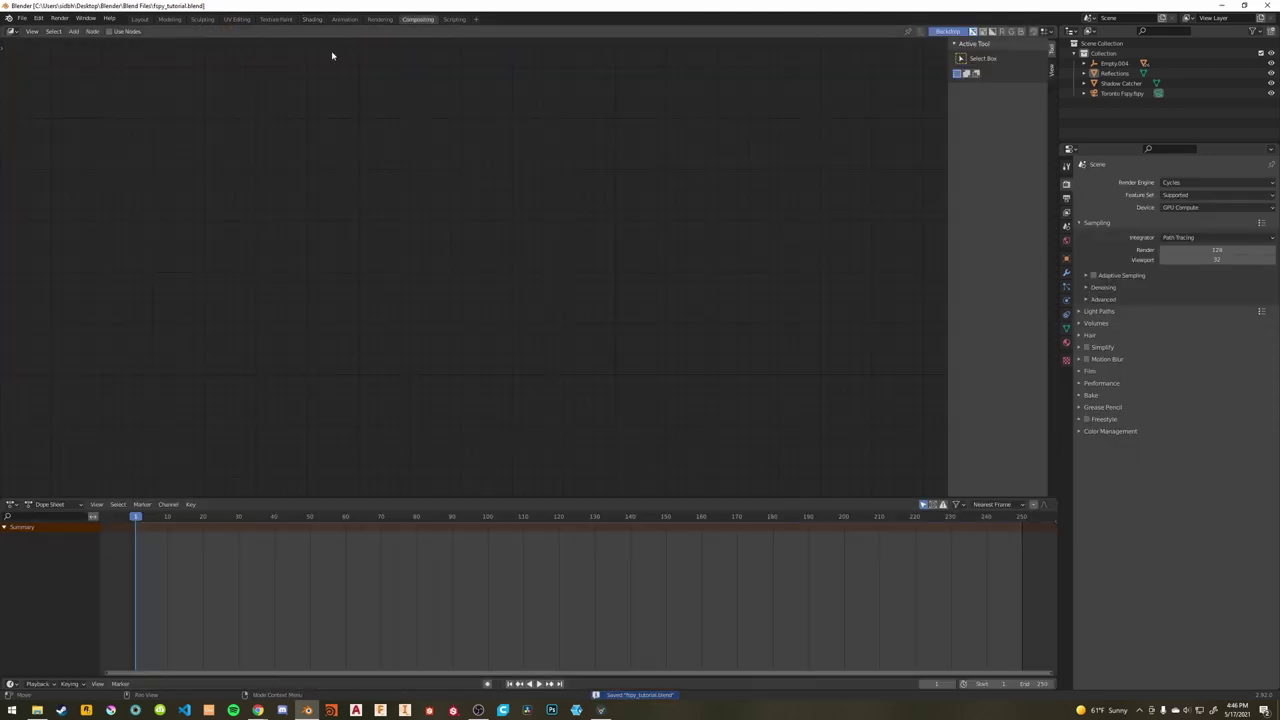
click(111, 32)
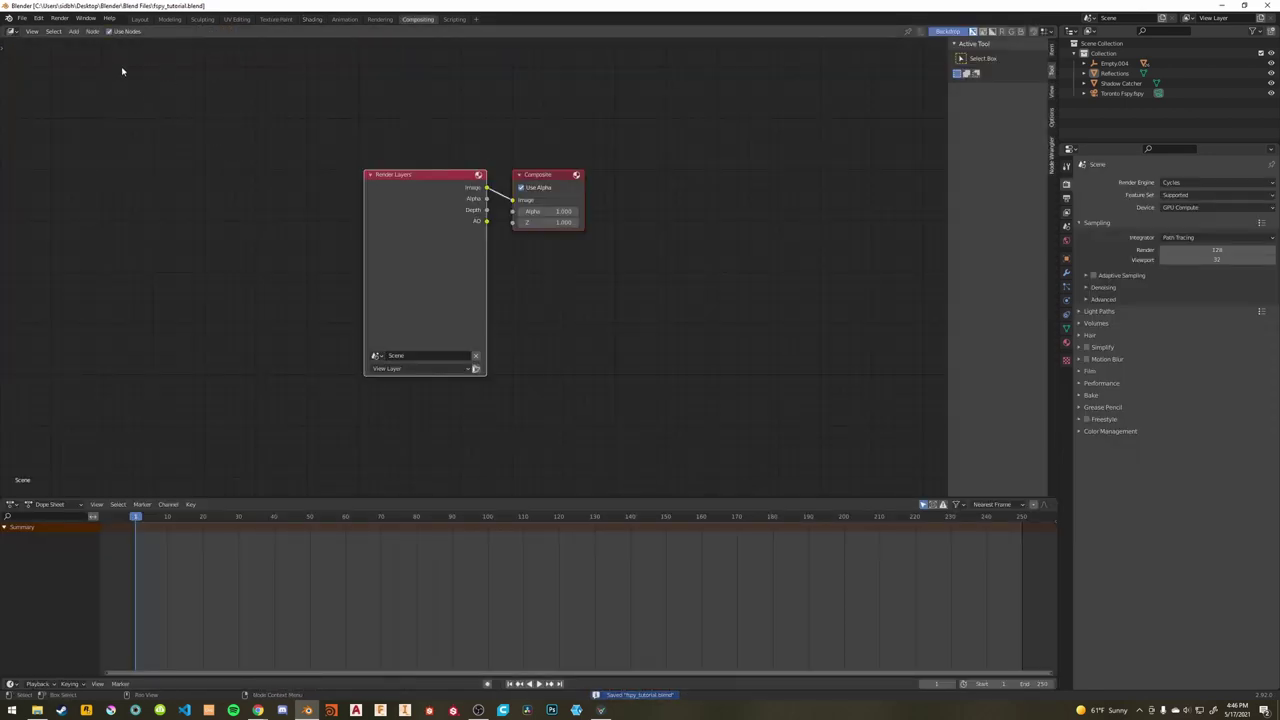
Set the Cycles render sample count to 200.
click(60, 19)
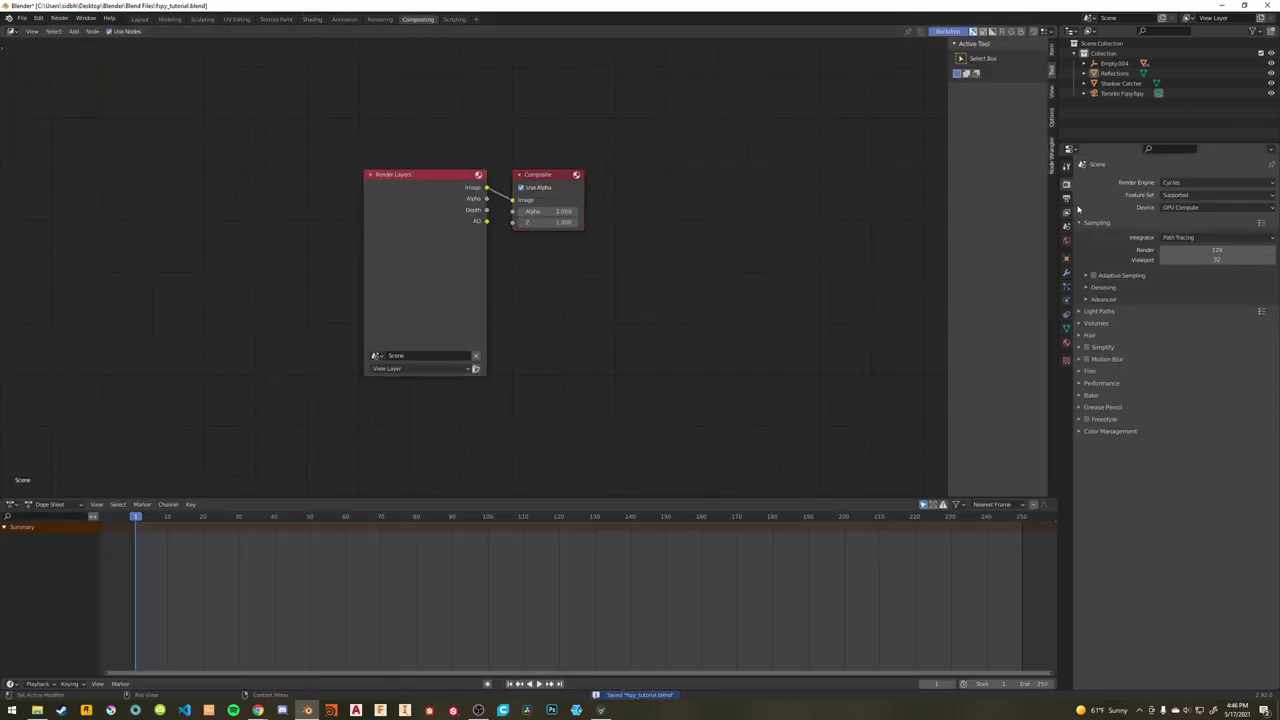
click(1216, 250)
text(50)
key(Return)
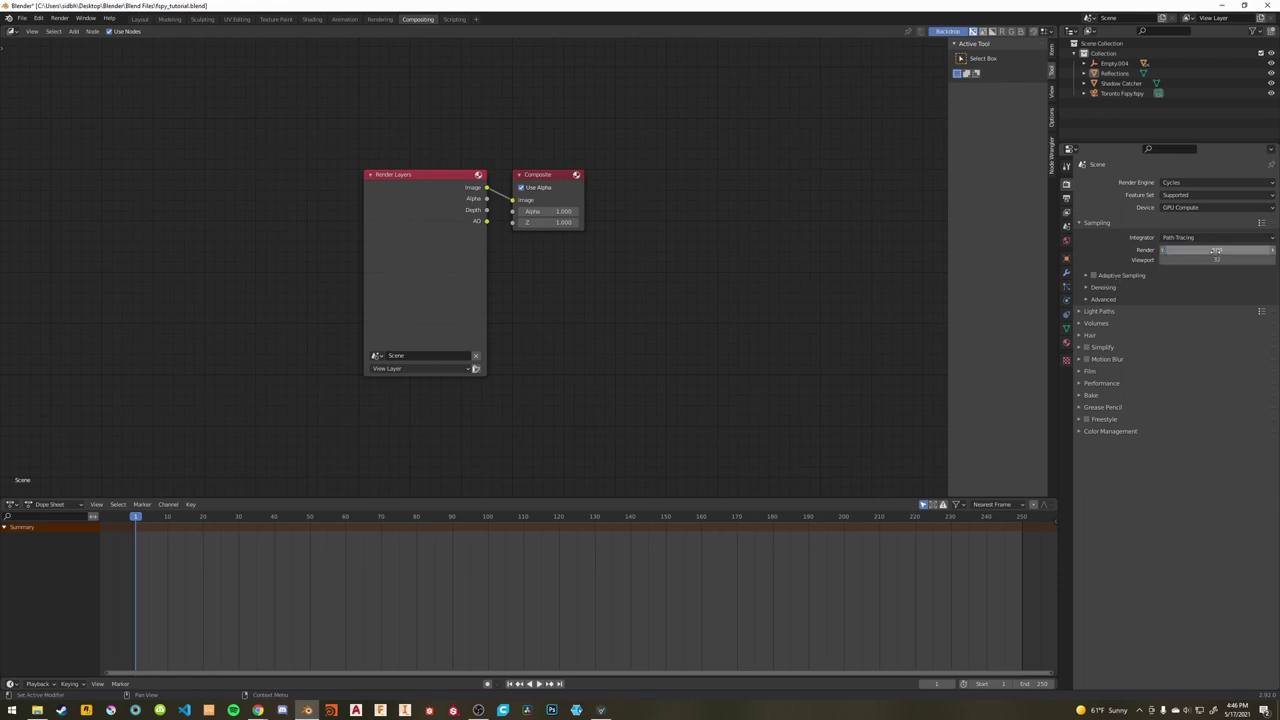
text(0)
key(Return)
click(1188, 251)
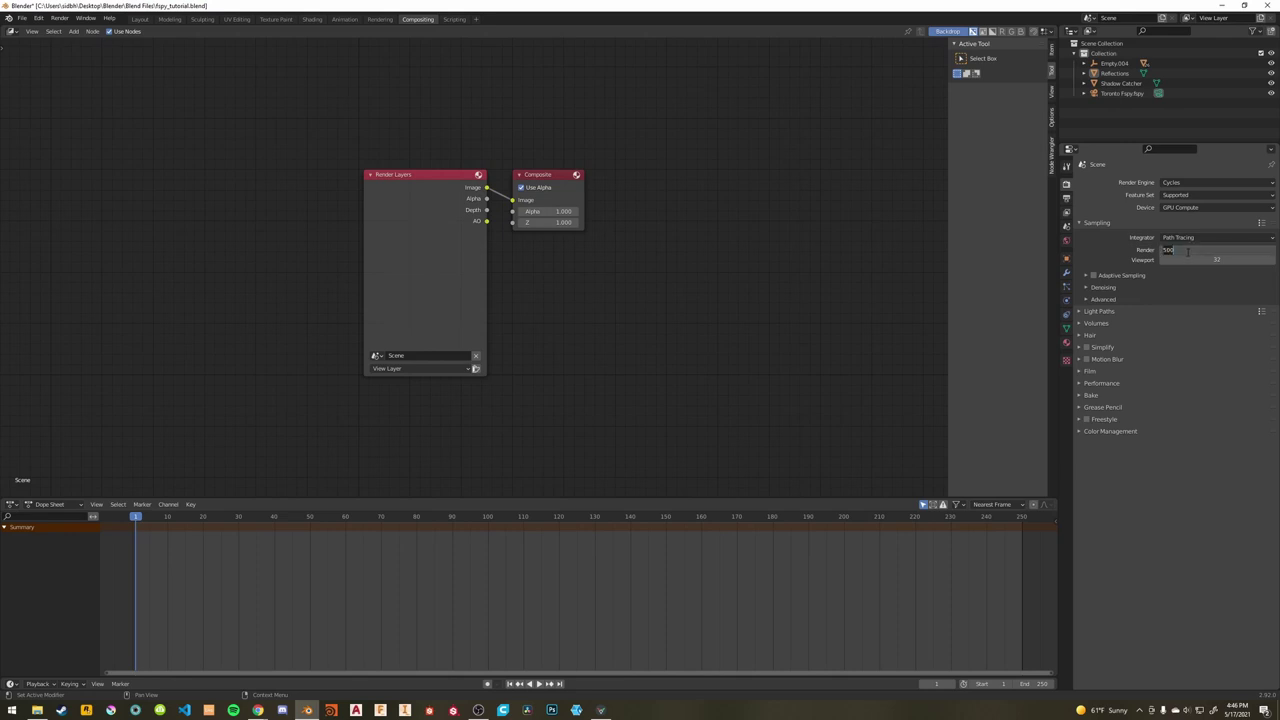
text(200)
key(Return)
Enable render denoising with the OptiX denoiser and save the file.
click(1098, 287)
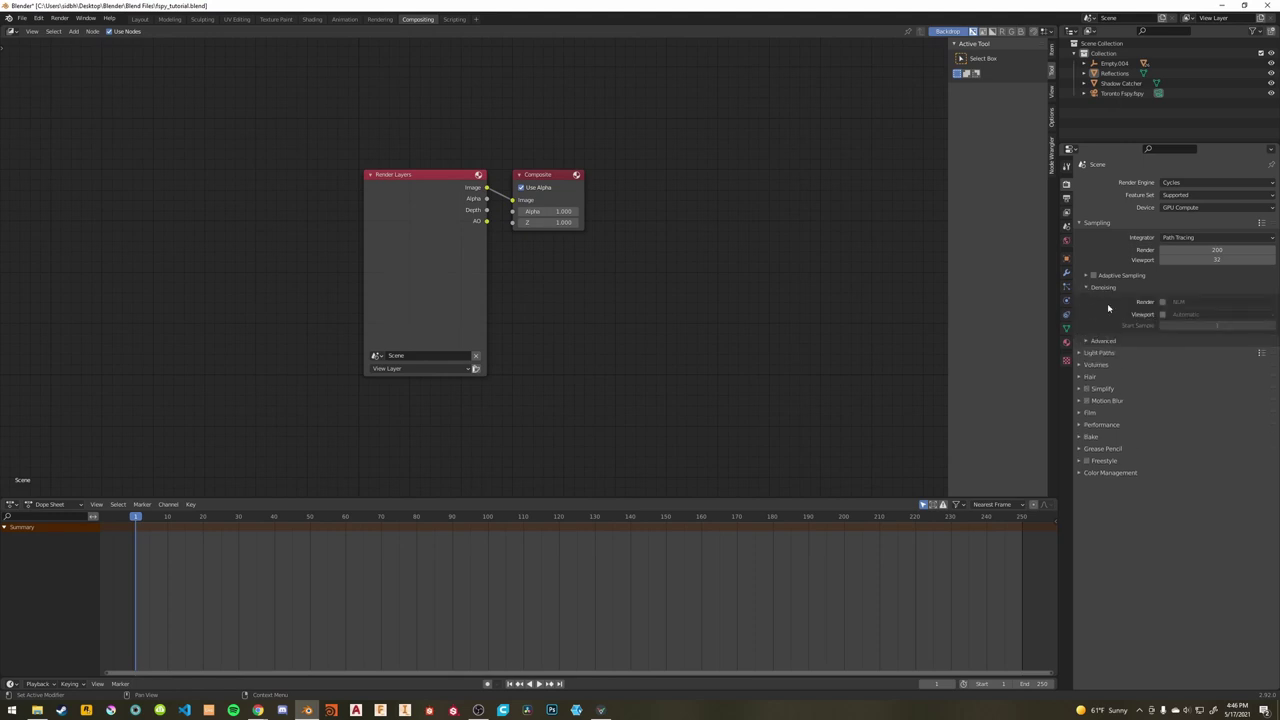
click(1162, 301)
click(1185, 301)
click(1175, 331)
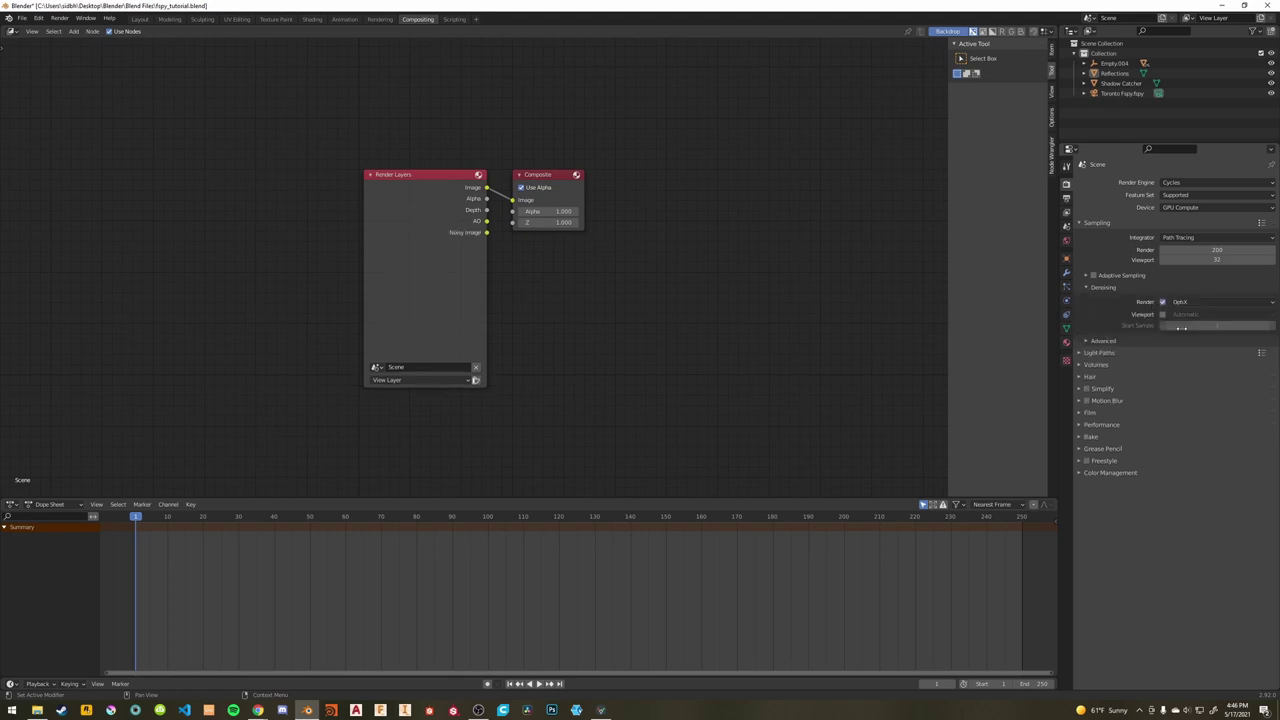
key(ctrl+s)
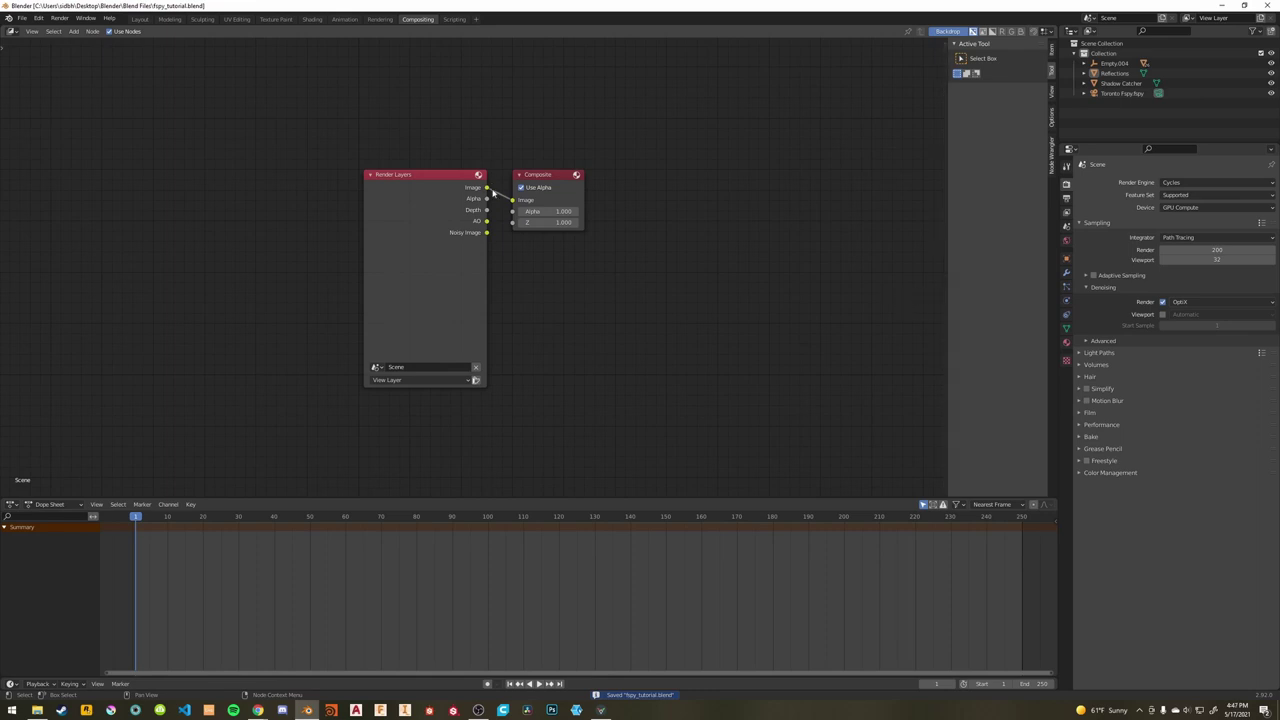
Render the still image, look over the denoised robot and its shadow, and close the render window.
click(59, 18)
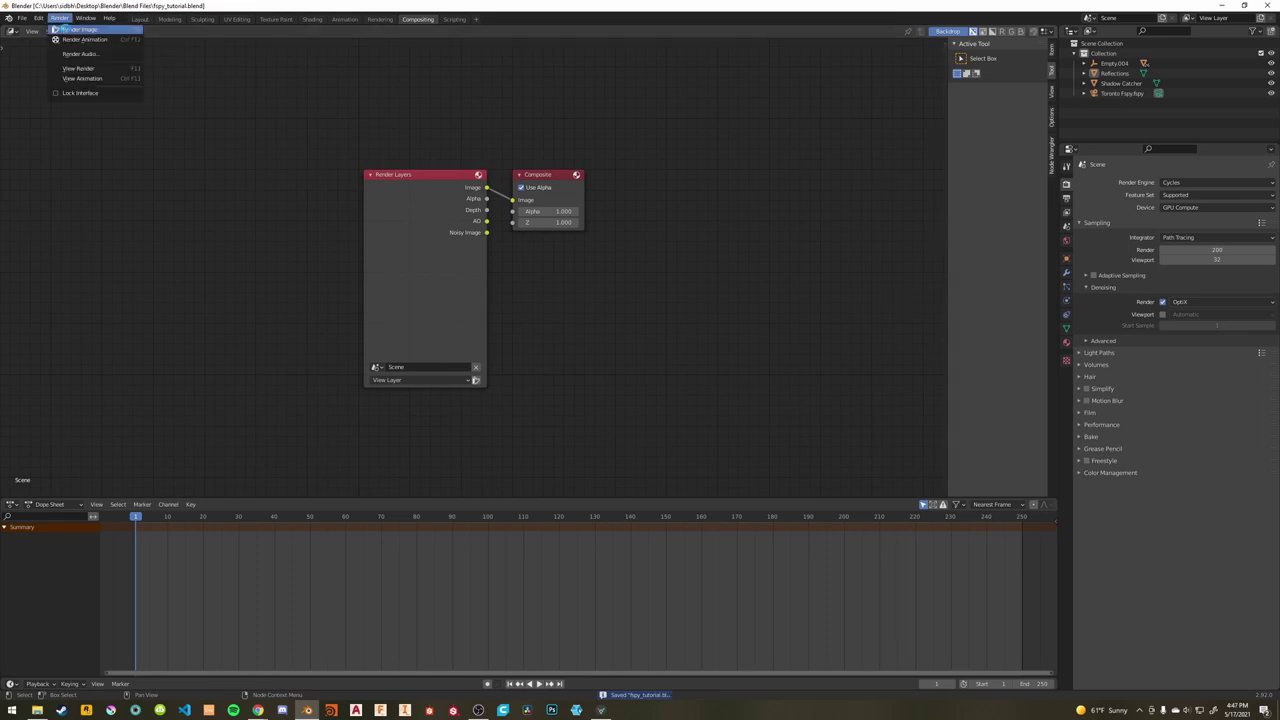
click(75, 29)
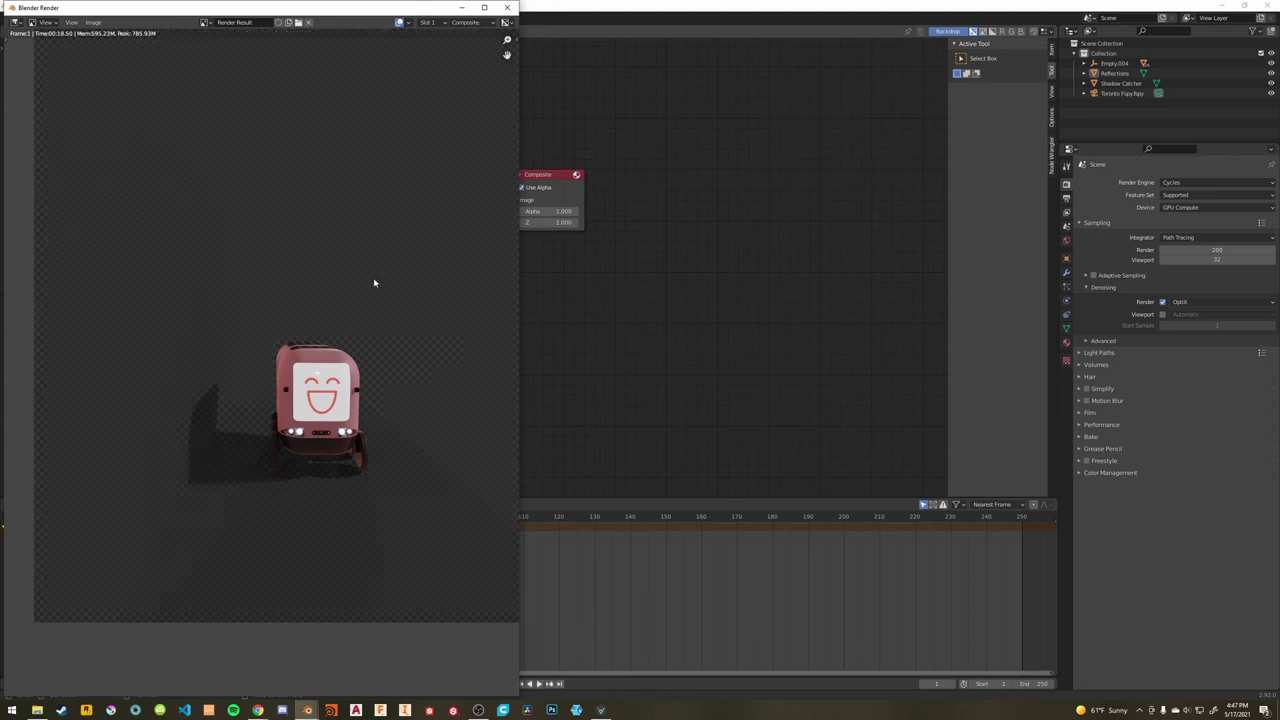
scroll(374, 283, down, 1)
middle_drag(401, 285, 377, 314)
scroll(379, 322, up, 1)
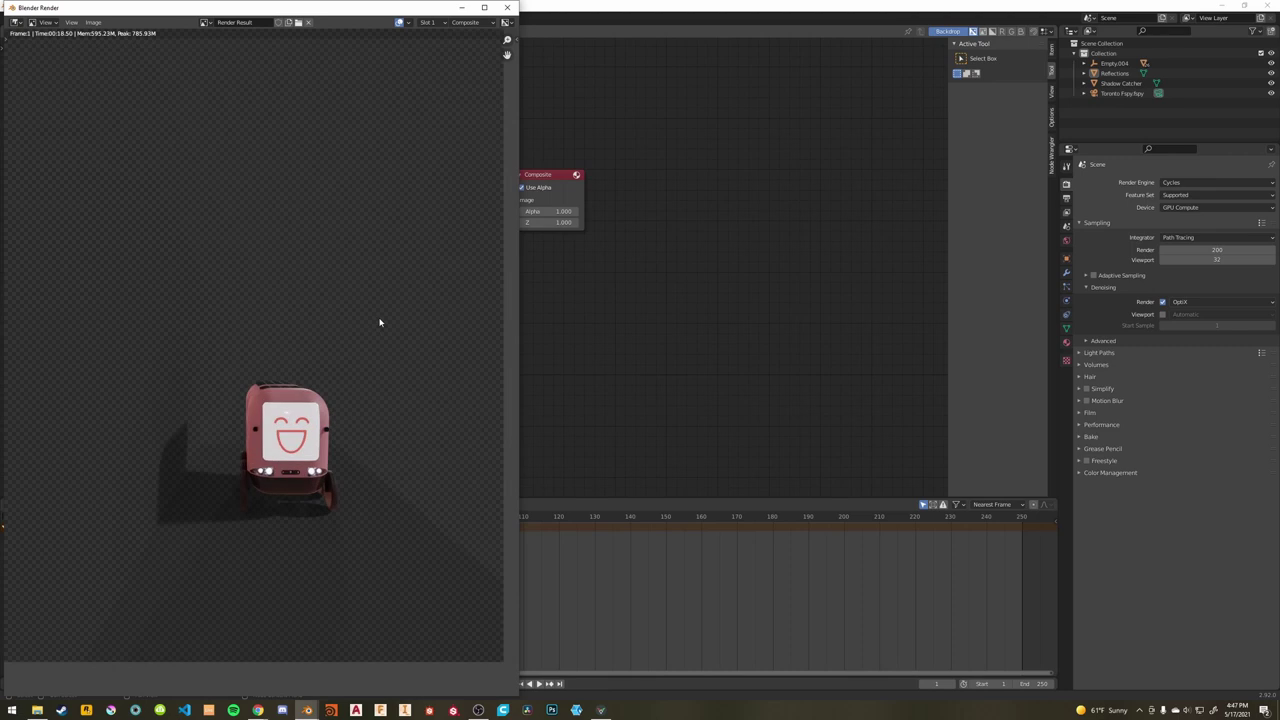
click(507, 7)
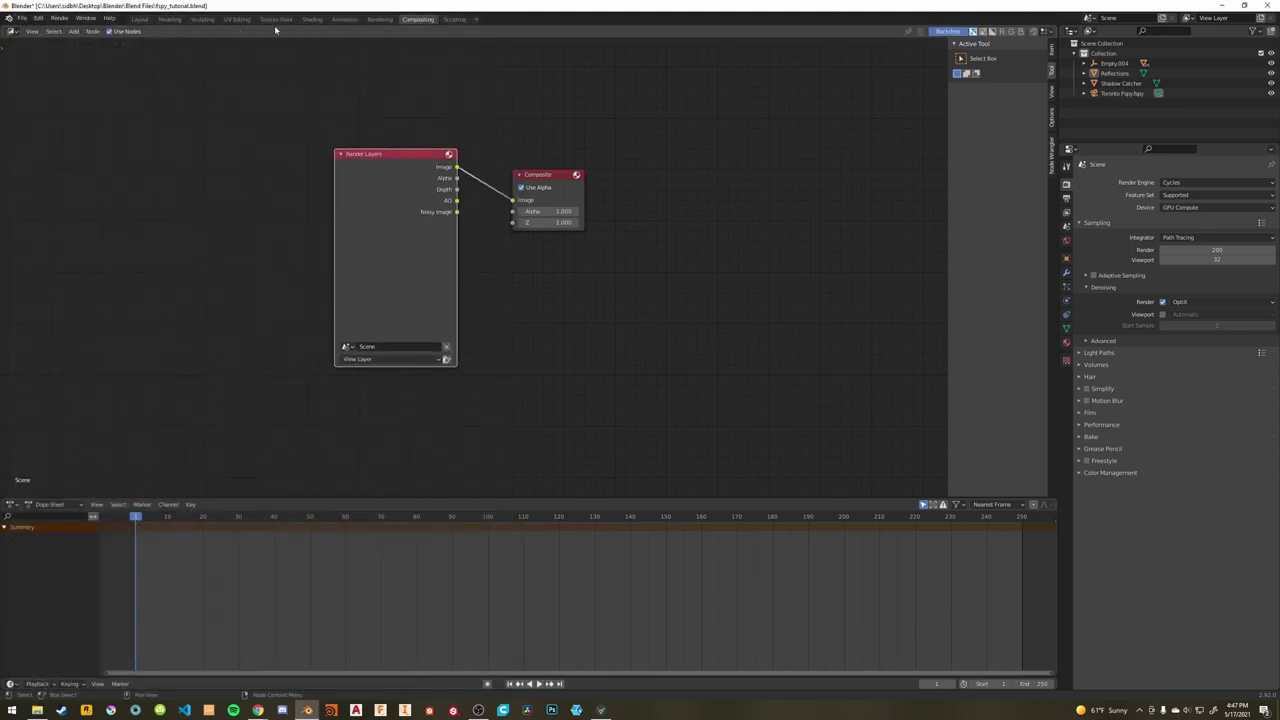
Spread the Render Layers and Composite nodes apart to make room between them in the compositor.
click(380, 19)
click(418, 19)
drag(411, 169, 373, 175)
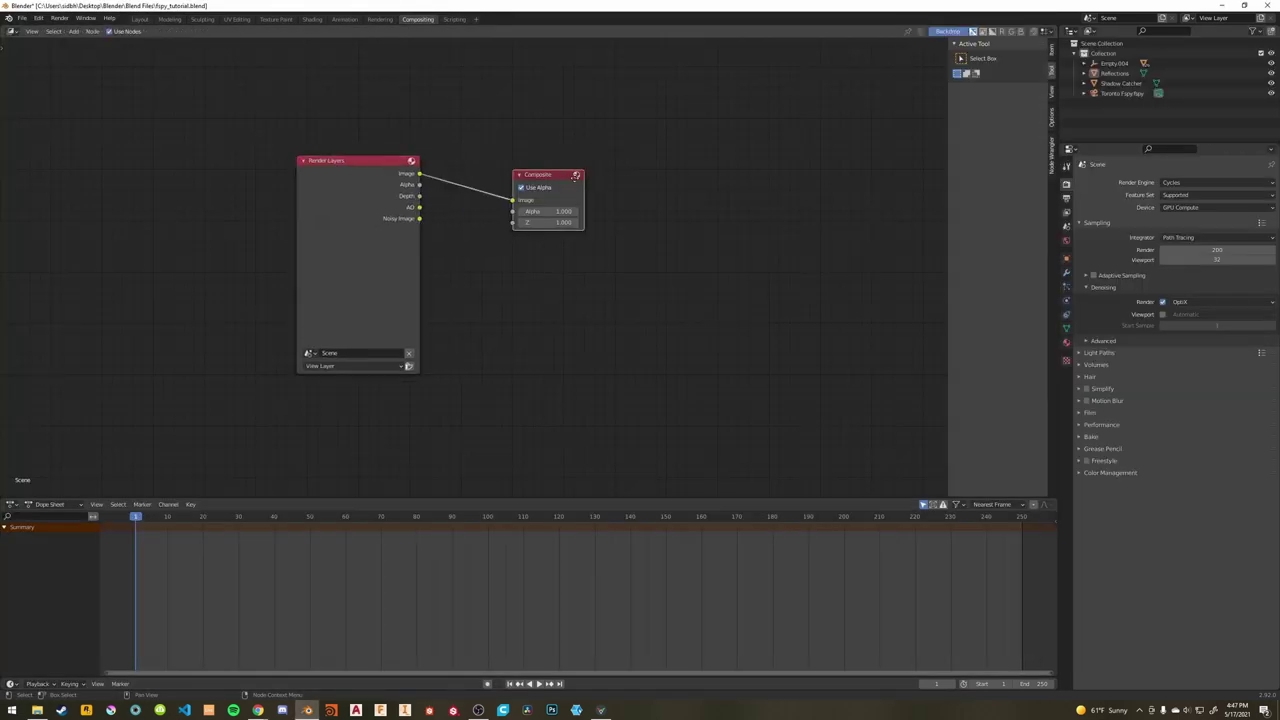
drag(543, 177, 692, 182)
drag(341, 184, 320, 180)
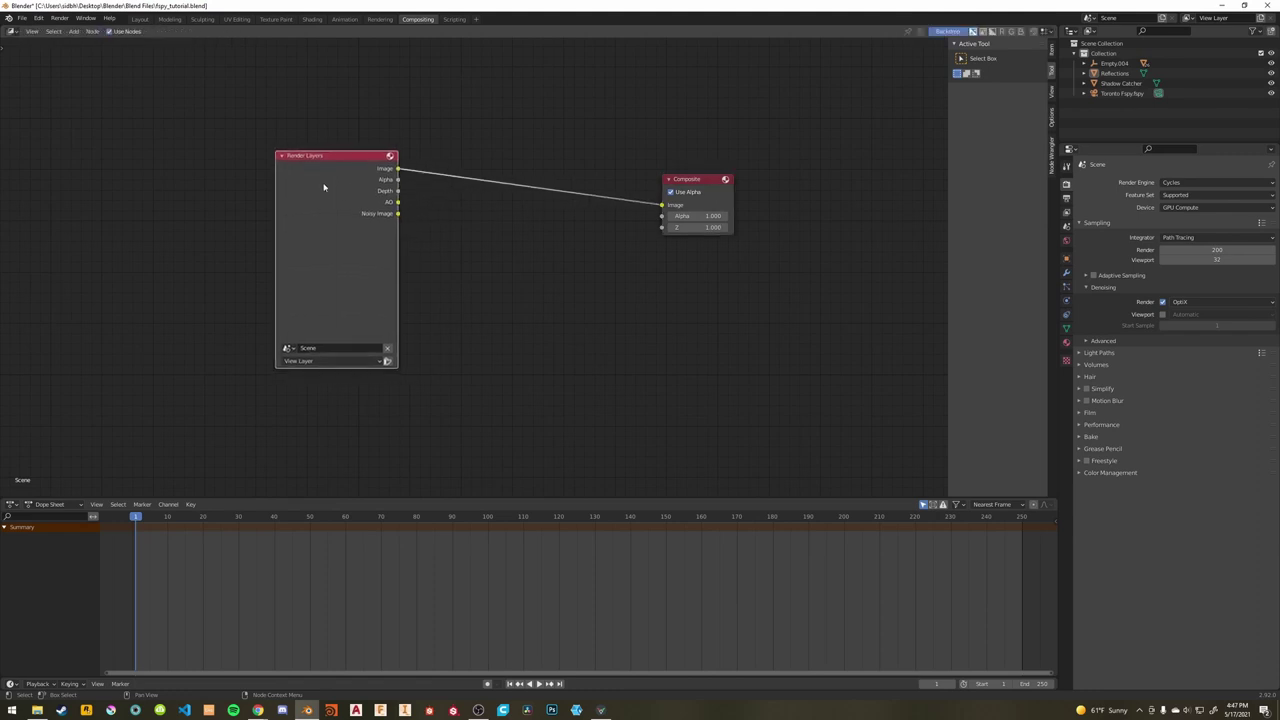
click(380, 19)
click(418, 19)
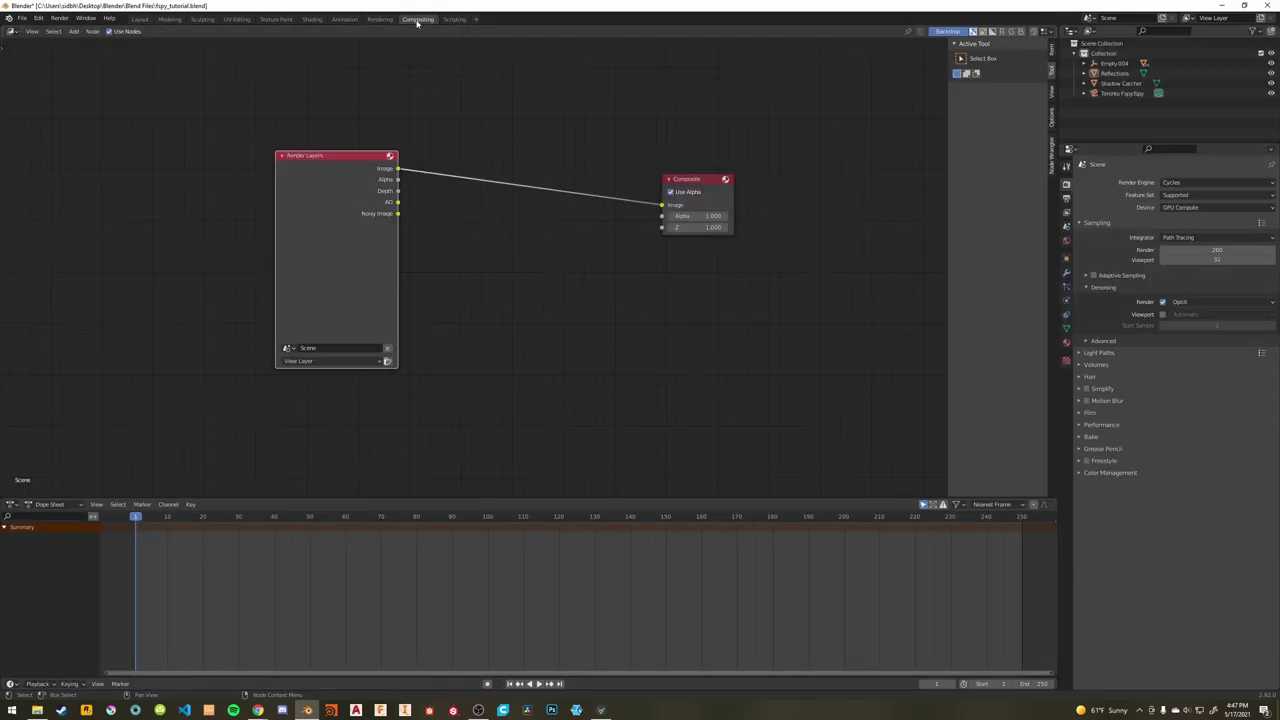
drag(345, 172, 321, 167)
drag(687, 186, 692, 197)
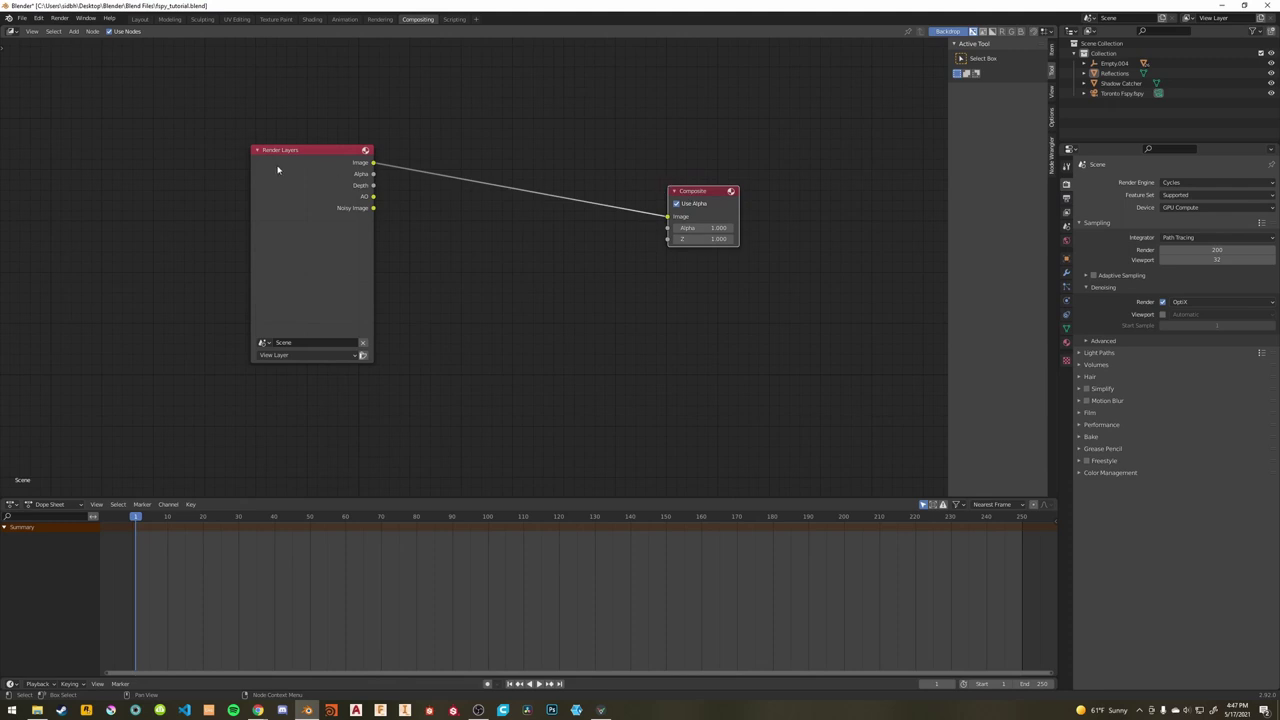
Add a Viewer node above the Composite node and connect the Render Layers Image output to it.
click(504, 172)
key(shift+a)
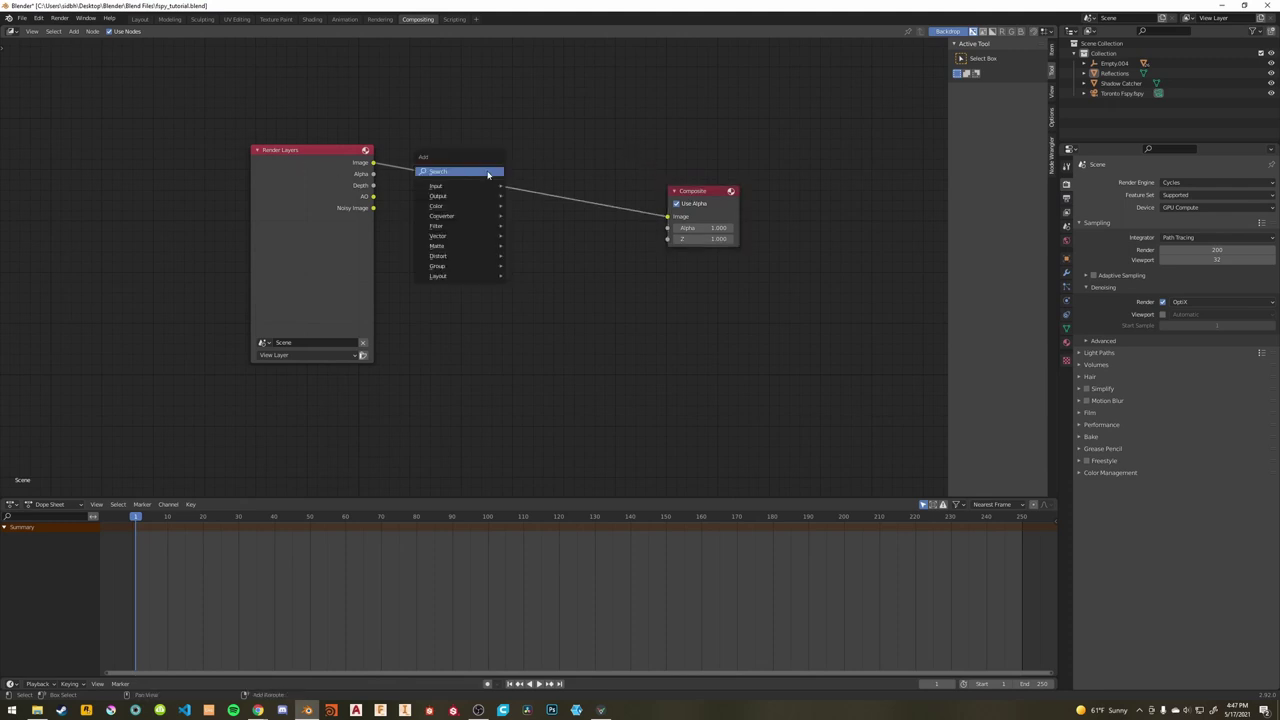
click(488, 173)
text(view)
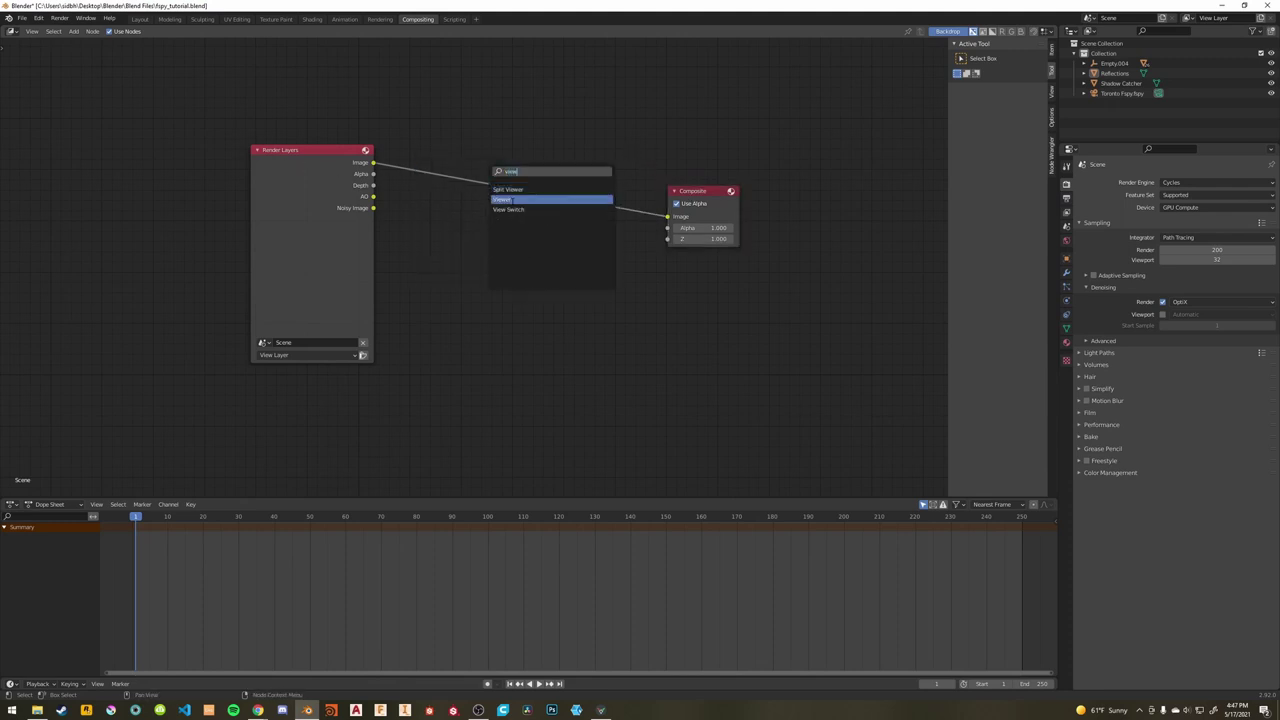
key(Return)
click(687, 134)
ctrl+shift+click(352, 162)
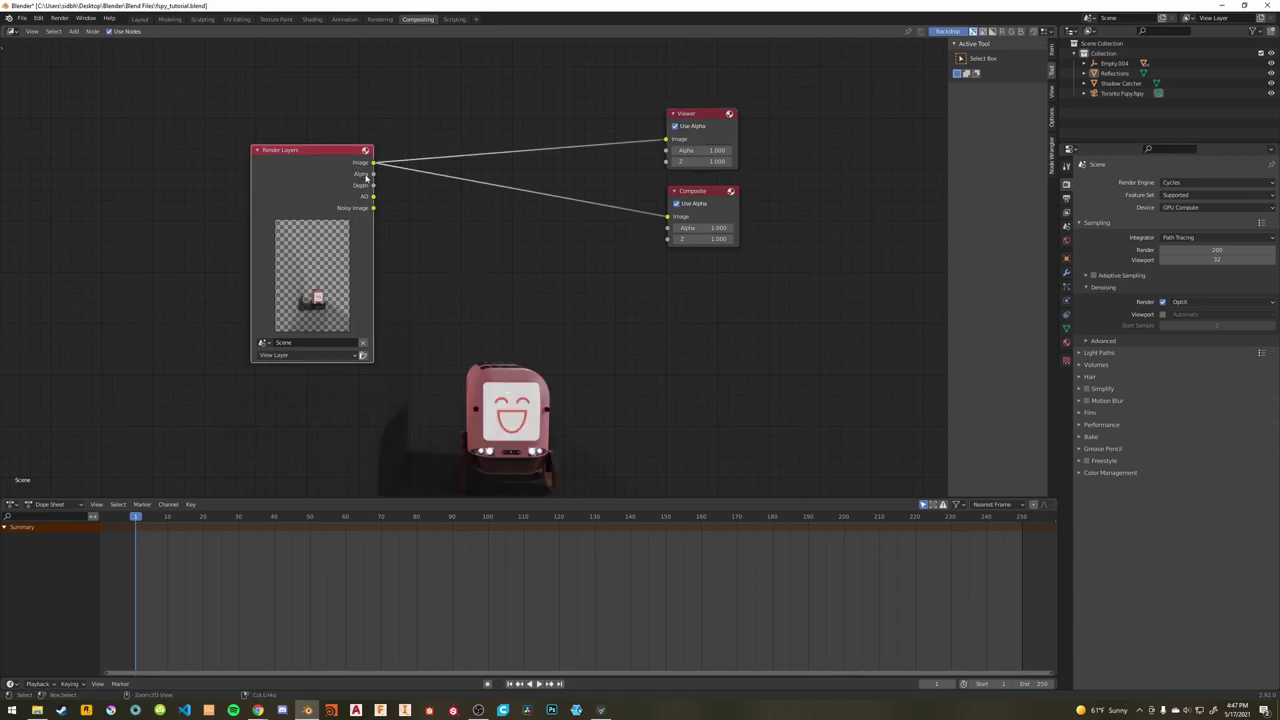
Cycle the Viewer through the Render Layers outputs to preview each pass, ending back on Image.
ctrl+shift+click(358, 172)
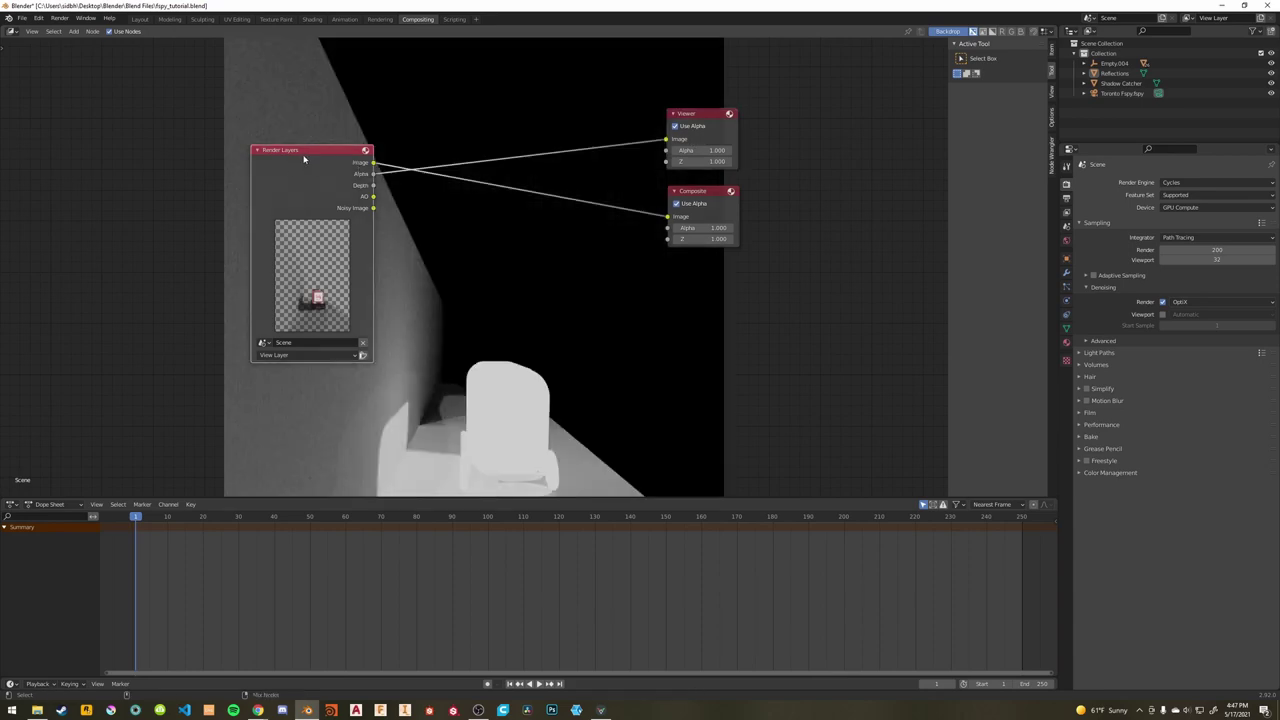
ctrl+shift+click(304, 158)
ctrl+shift+click(304, 158)
ctrl+shift+click(304, 158)
ctrl+shift+click(304, 158)
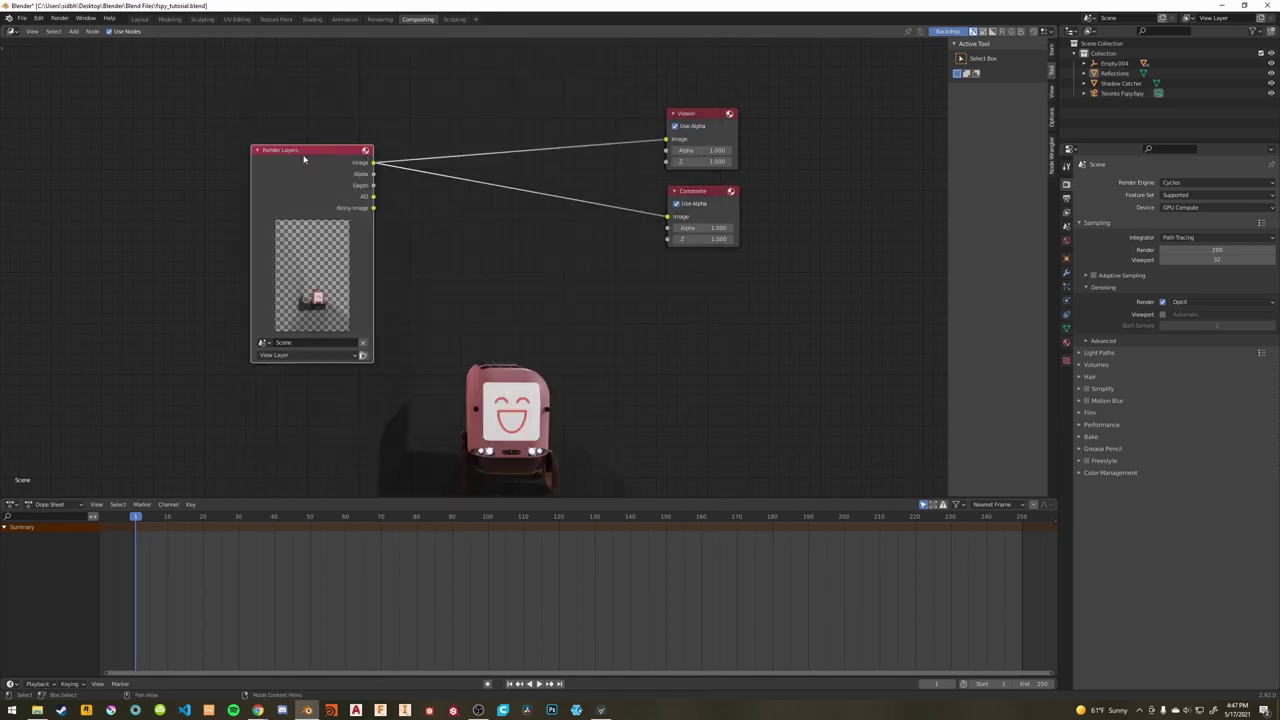
Shrink the compositor backdrop, place it beside the node tree, and shift the Render Layers node clear of it.
scroll(558, 271, down, 1)
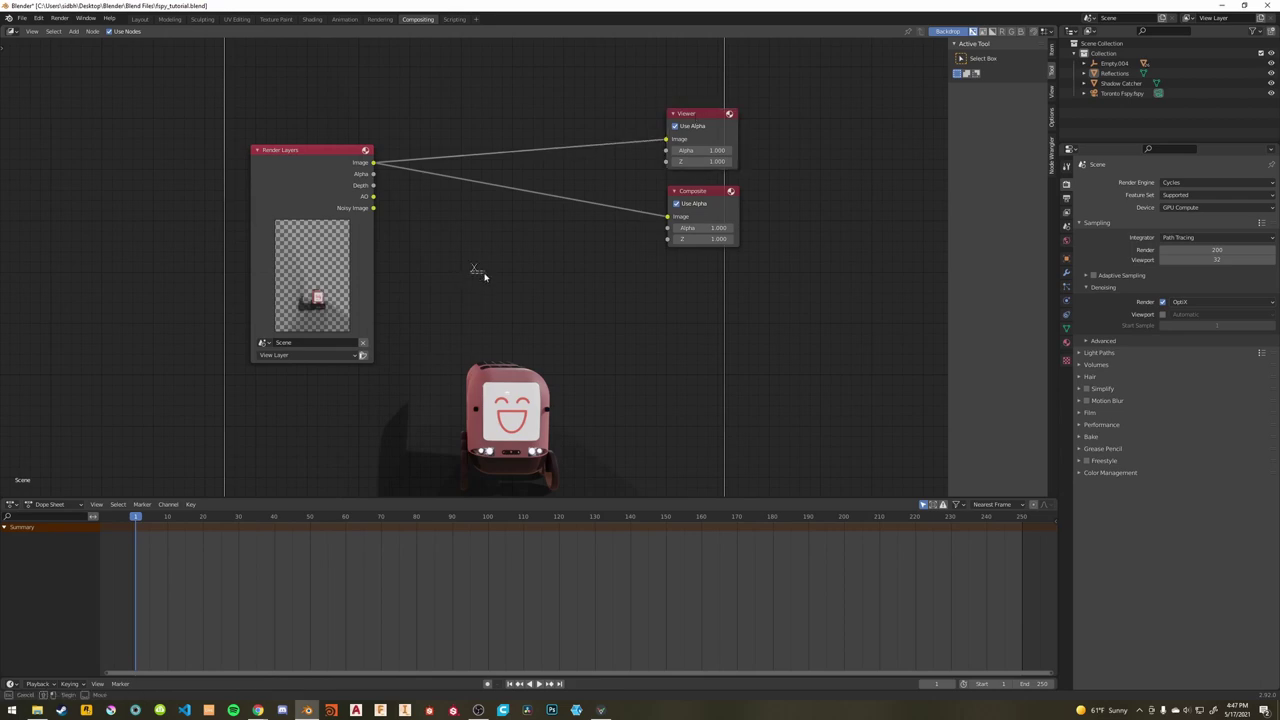
alt+middle_drag(480, 274, 474, 241)
key(v)
key(v)
key(v)
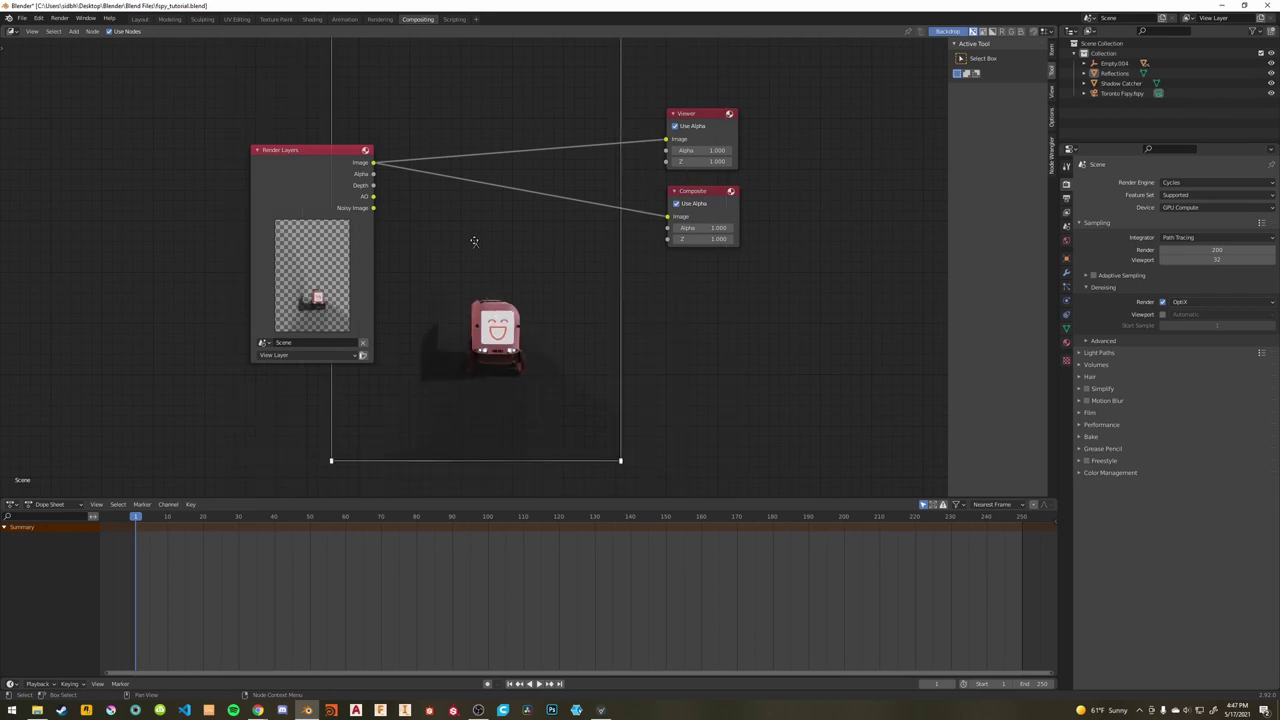
key(alt+v)
key(alt+v)
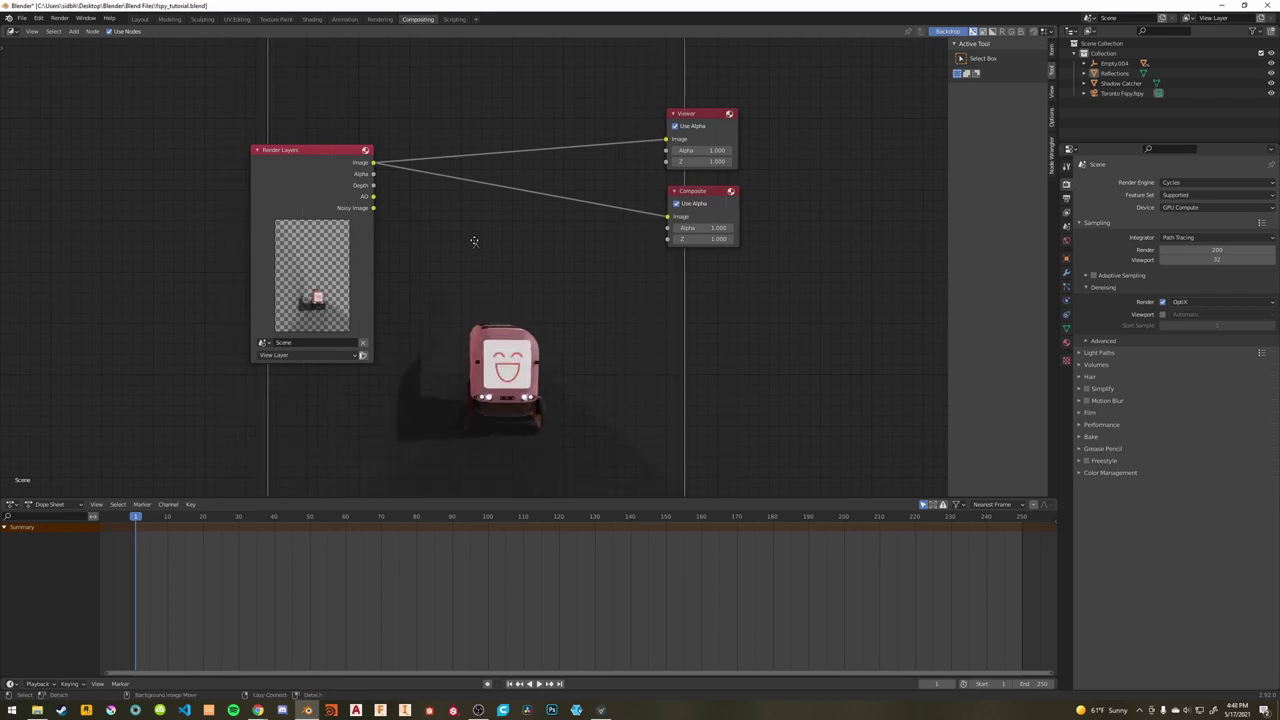
key(alt+v)
key(v)
key(v)
alt+middle_drag(474, 241, 149, 257)
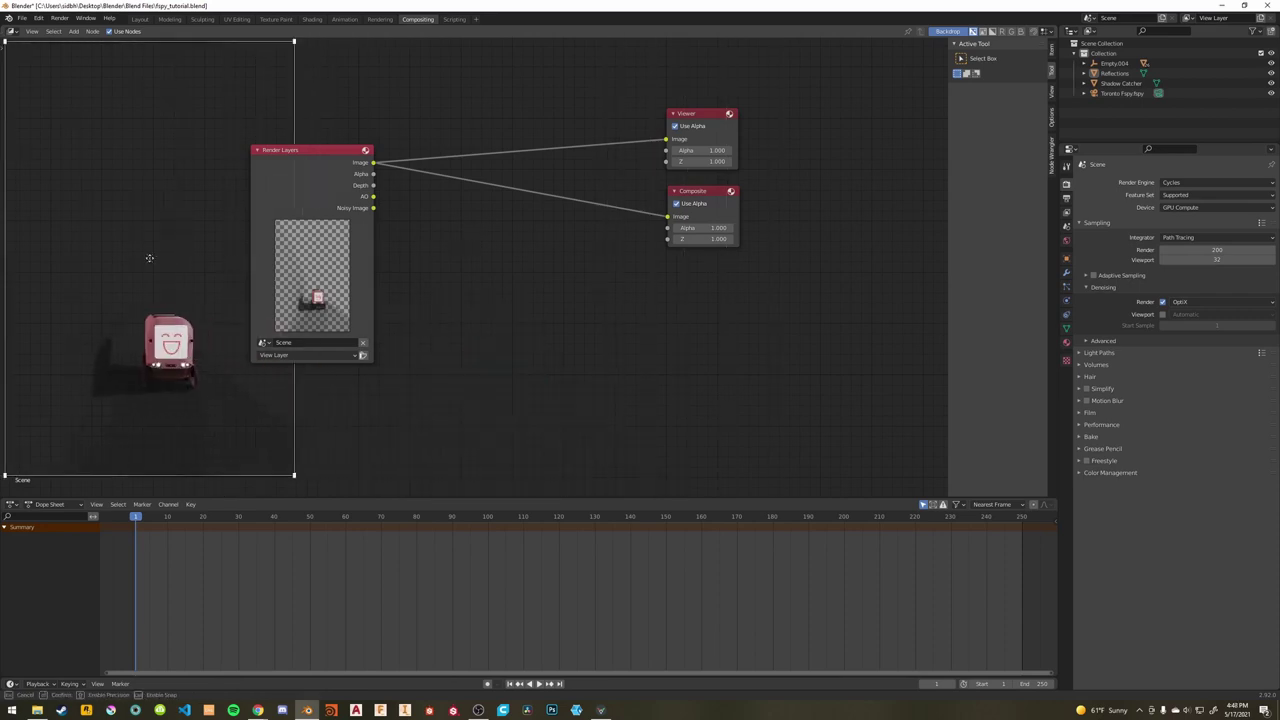
drag(294, 150, 351, 138)
mouse_move(373, 197)
middle_down()
mouse_move(395, 201)
mouse_move(381, 205)
middle_up()
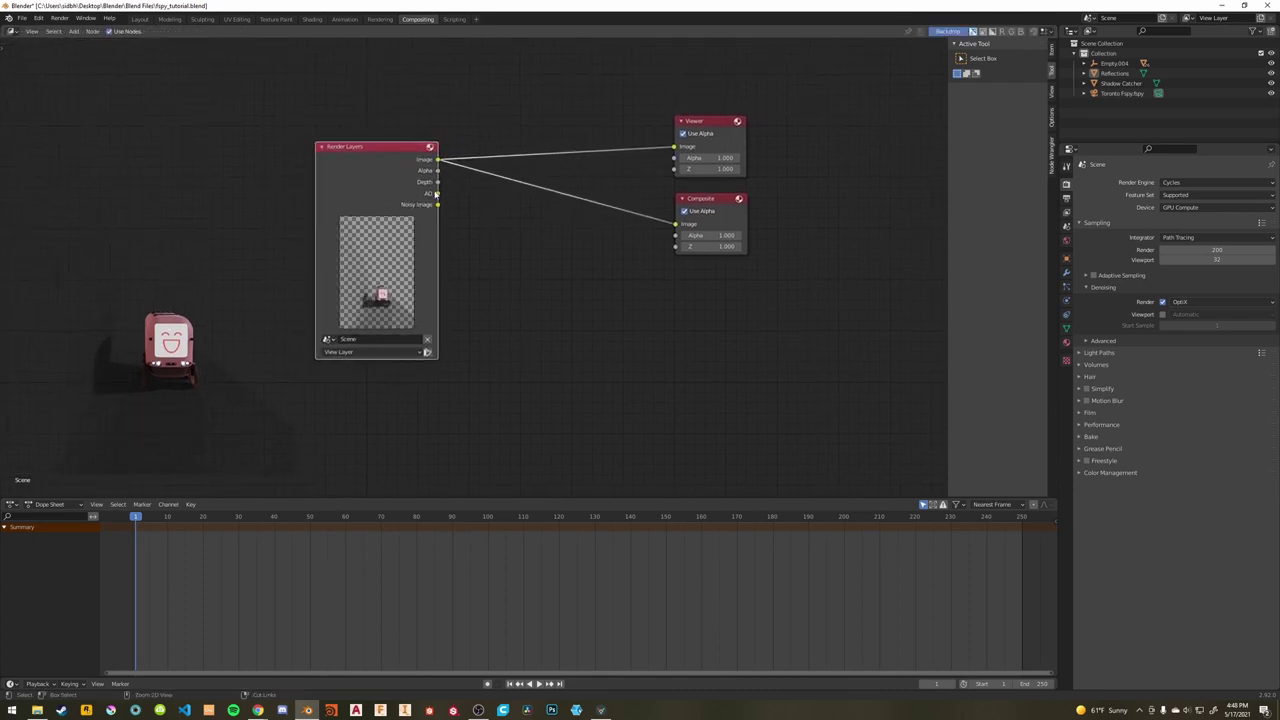
Send the Render Layers AO output to the Viewer to preview the ambient occlusion pass.
ctrl+shift+click(385, 166)
ctrl+shift+click(385, 166)
ctrl+shift+click(385, 166)
scroll(188, 395, up, 1)
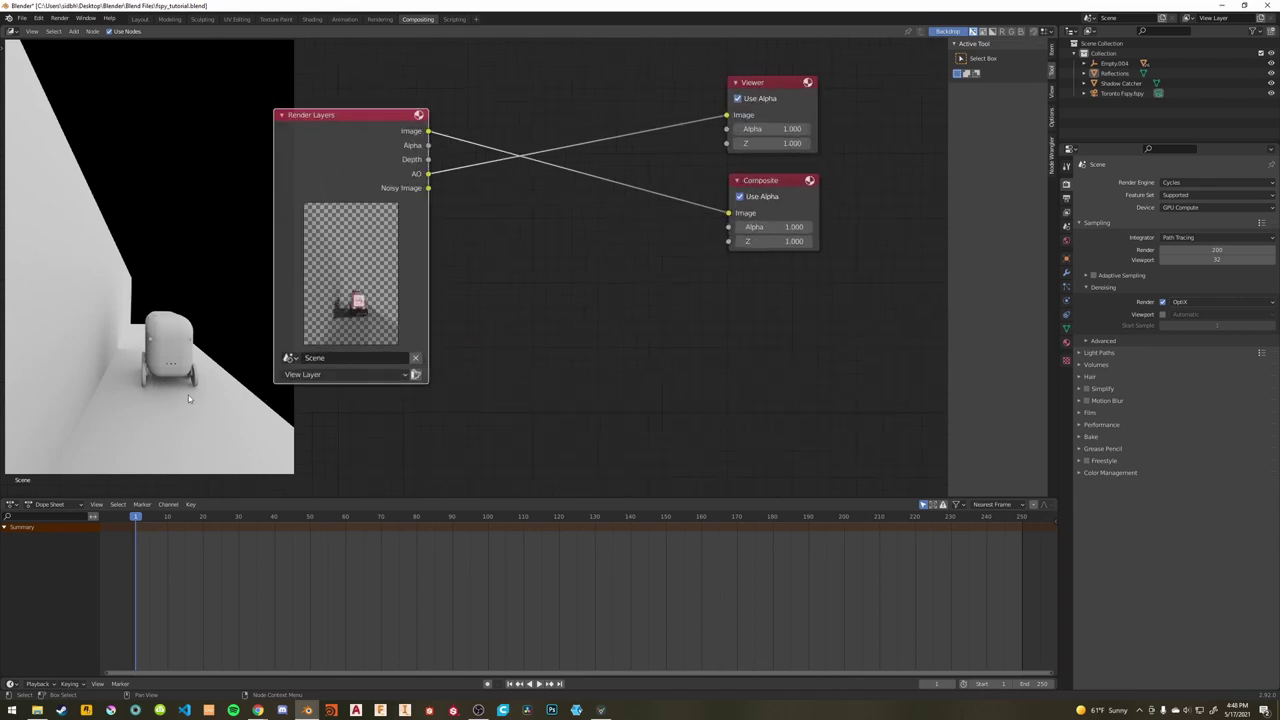
scroll(185, 380, down, 1)
click(180, 350)
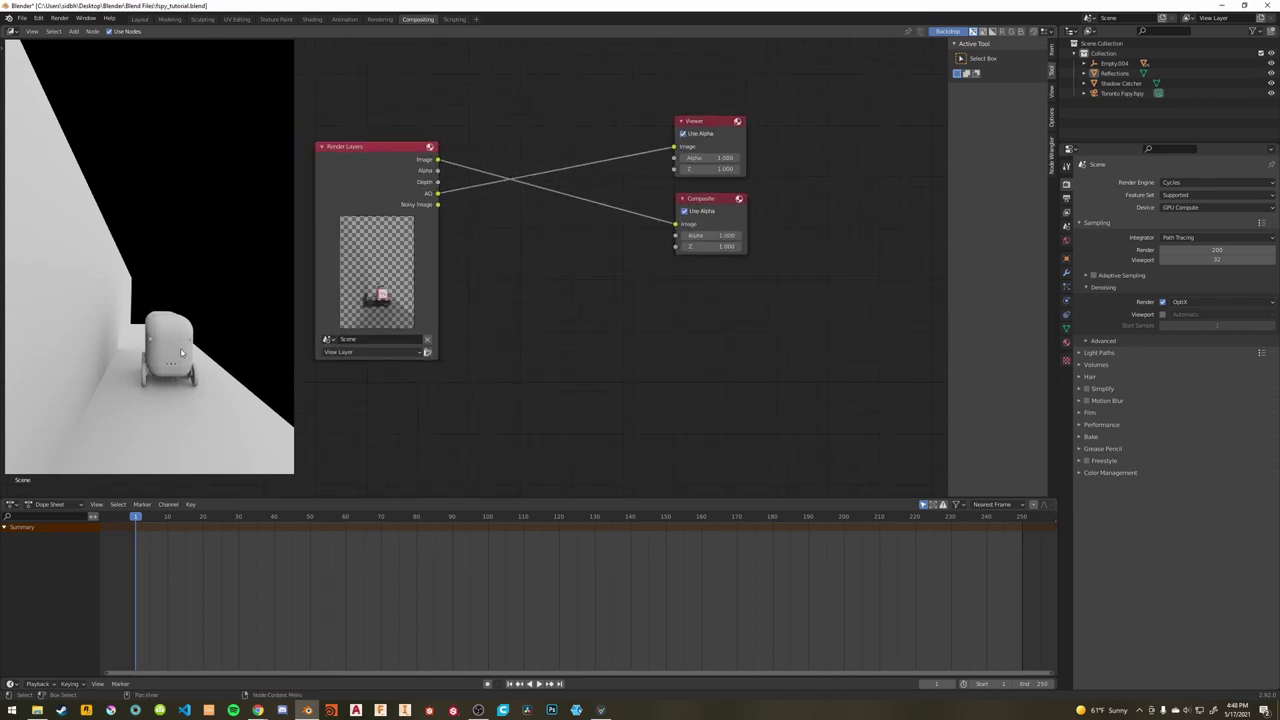
key(ctrl+v)
click(700, 128)
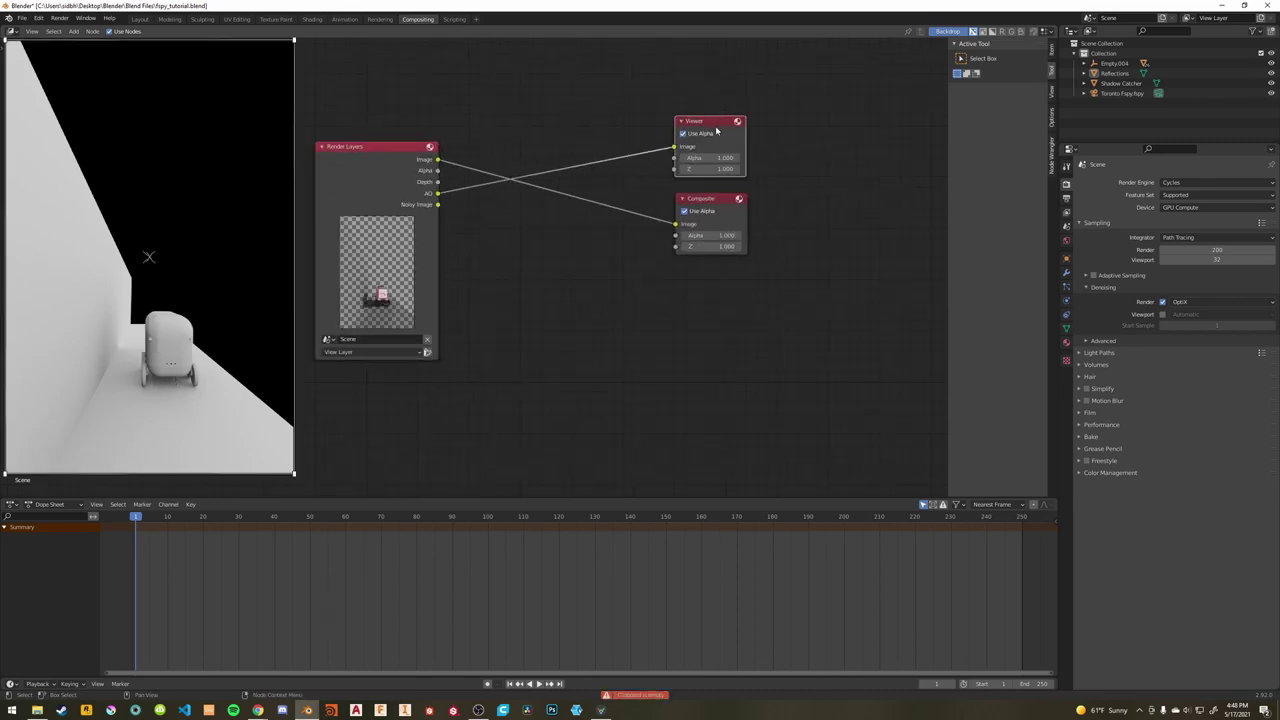
Enlarge the backdrop to examine the occlusion around the robot, shrink it again, and return the Viewer to the Image output.
click(170, 395)
key(alt+v)
key(alt+v)
key(alt+v)
key(alt+v)
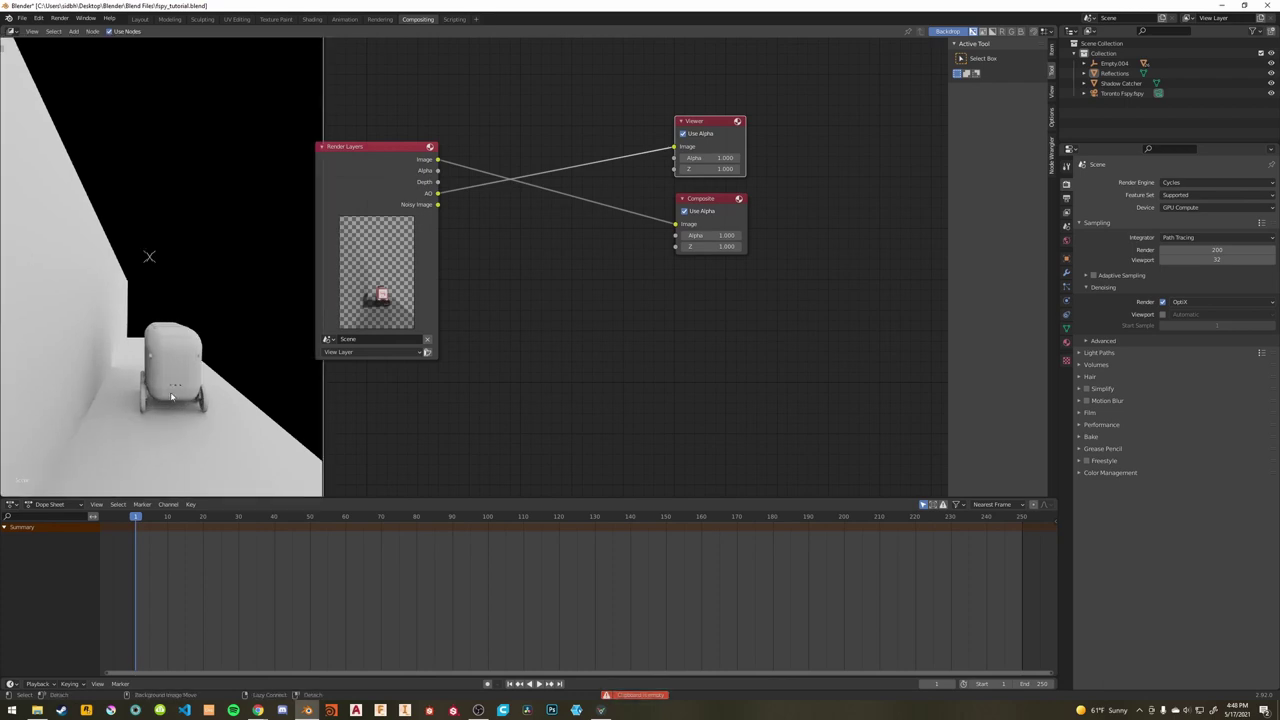
drag(153, 257, 154, 209)
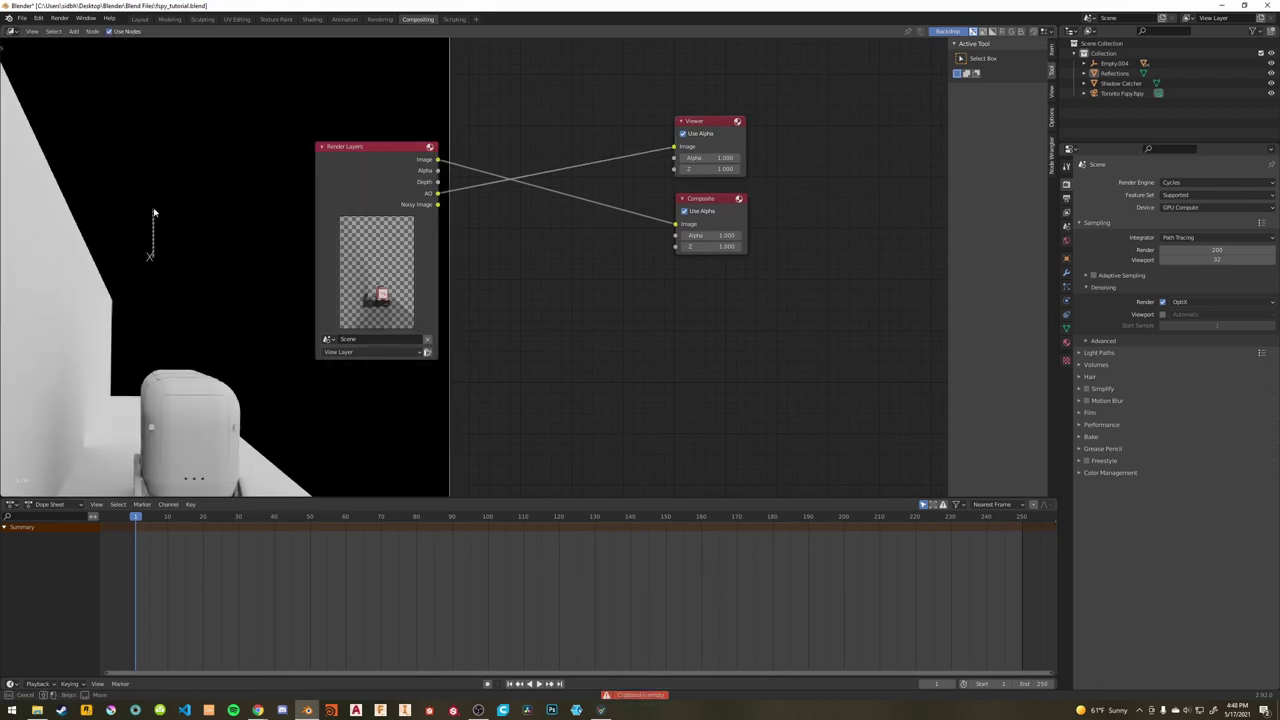
mouse_move(150, 253)
alt+middle_down()
mouse_move(192, 141)
mouse_move(151, 174)
mouse_move(160, 269)
alt+middle_up()
key(alt+v)
key(v)
key(v)
key(v)
key(v)
key(v)
click(159, 269)
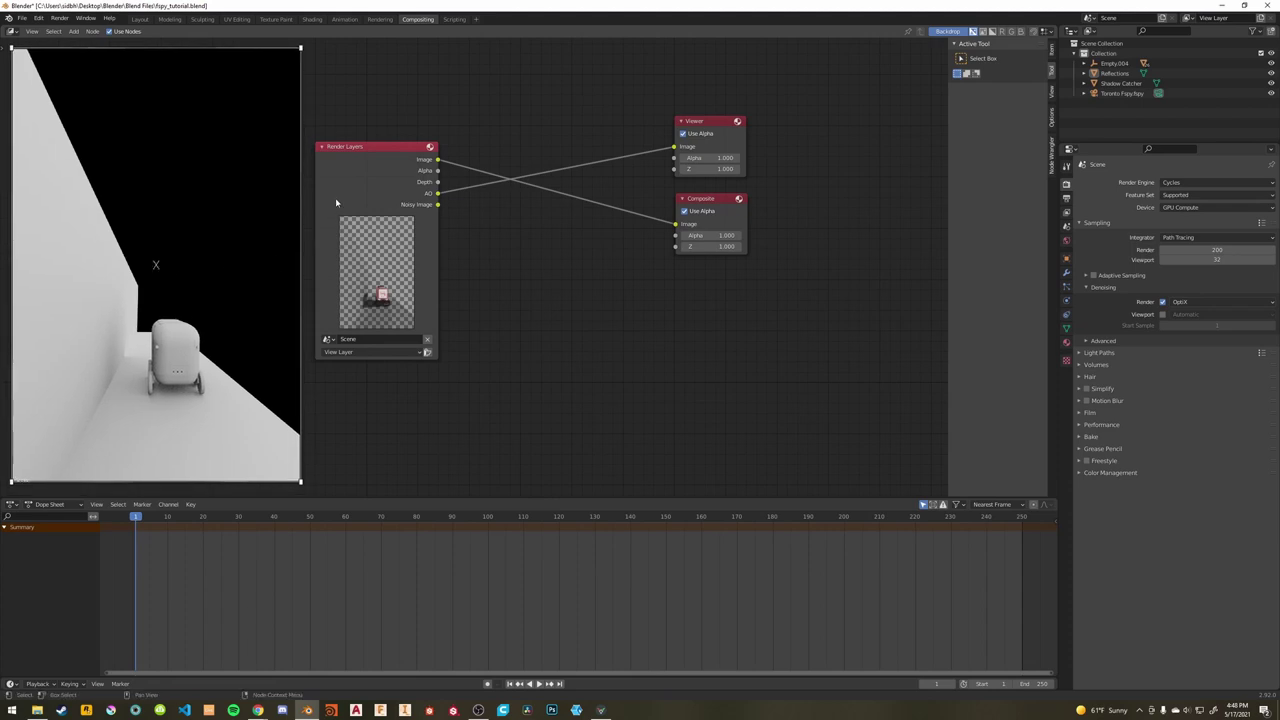
ctrl+shift+click(371, 172)
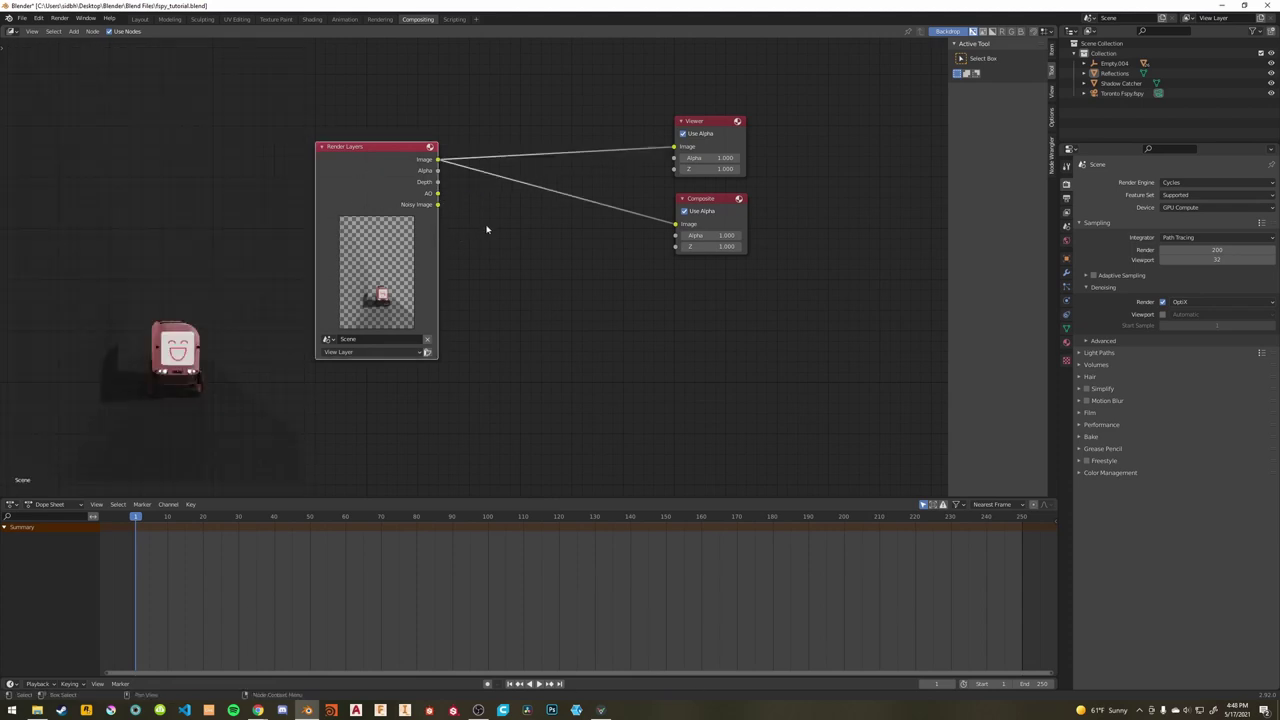
Add an Image node to the compositor above the Render Layers node.
middle_drag(487, 229, 475, 288)
scroll(475, 288, down, 2)
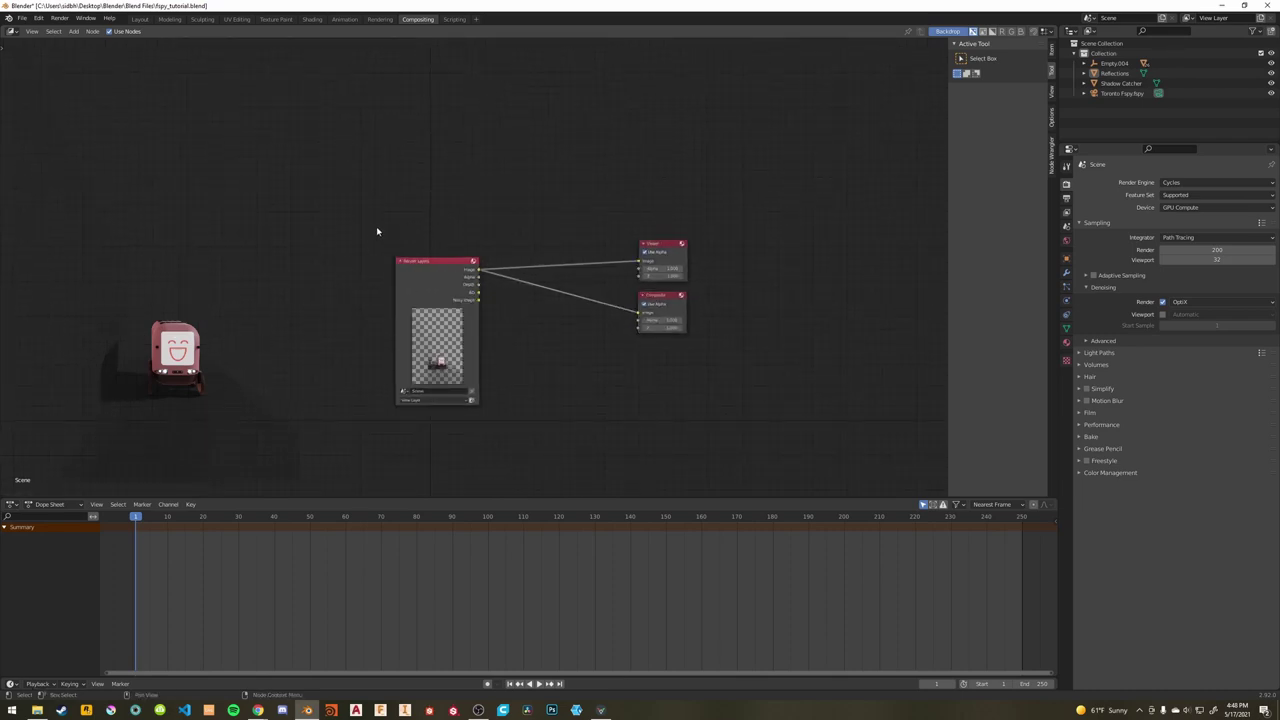
key(shift+a)
text(vie)
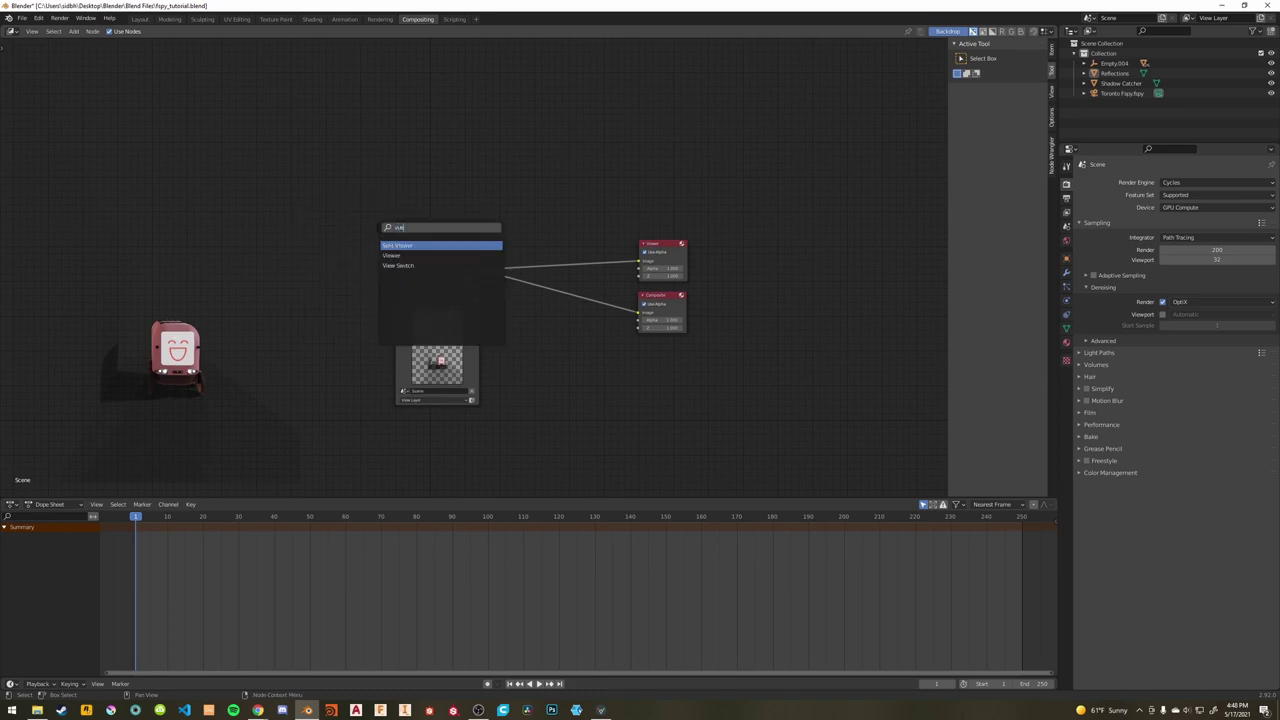
key(BackSpace)
key(BackSpace)
key(BackSpace)
text(Image)
click(390, 255)
click(421, 225)
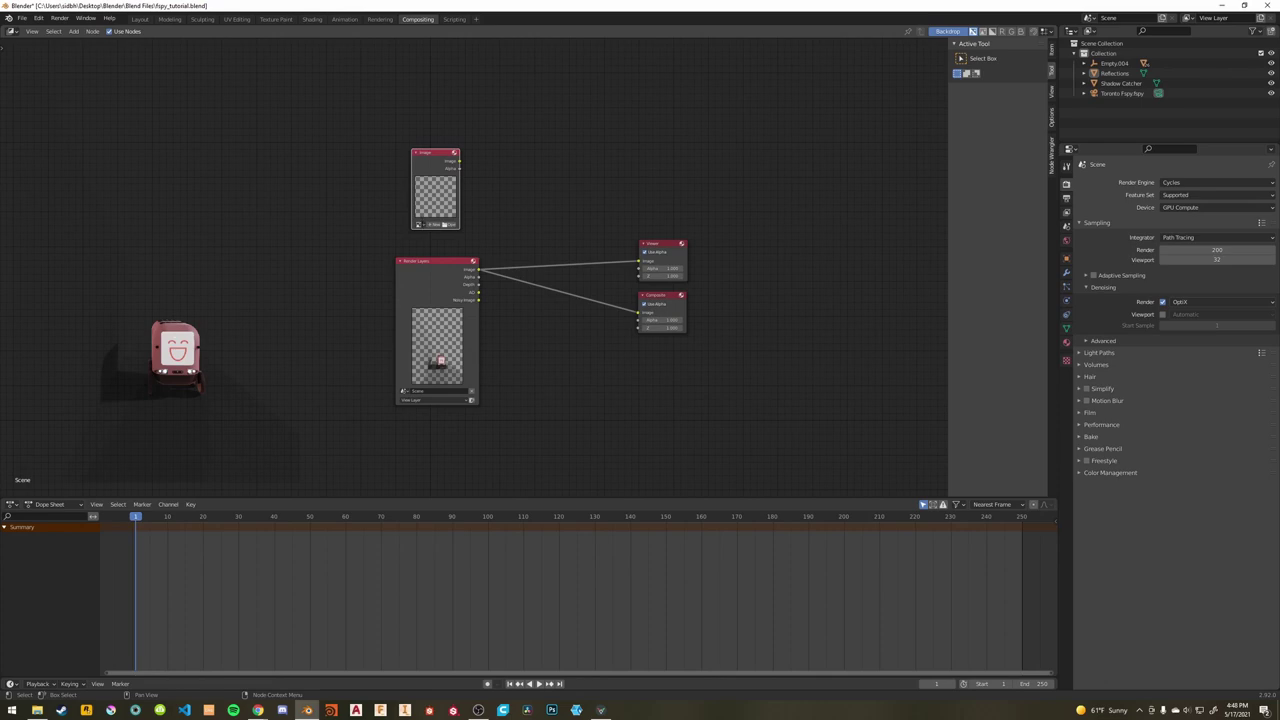
Load Toronto.png into the new Image node and connect its Image output to the Viewer.
click(419, 225)
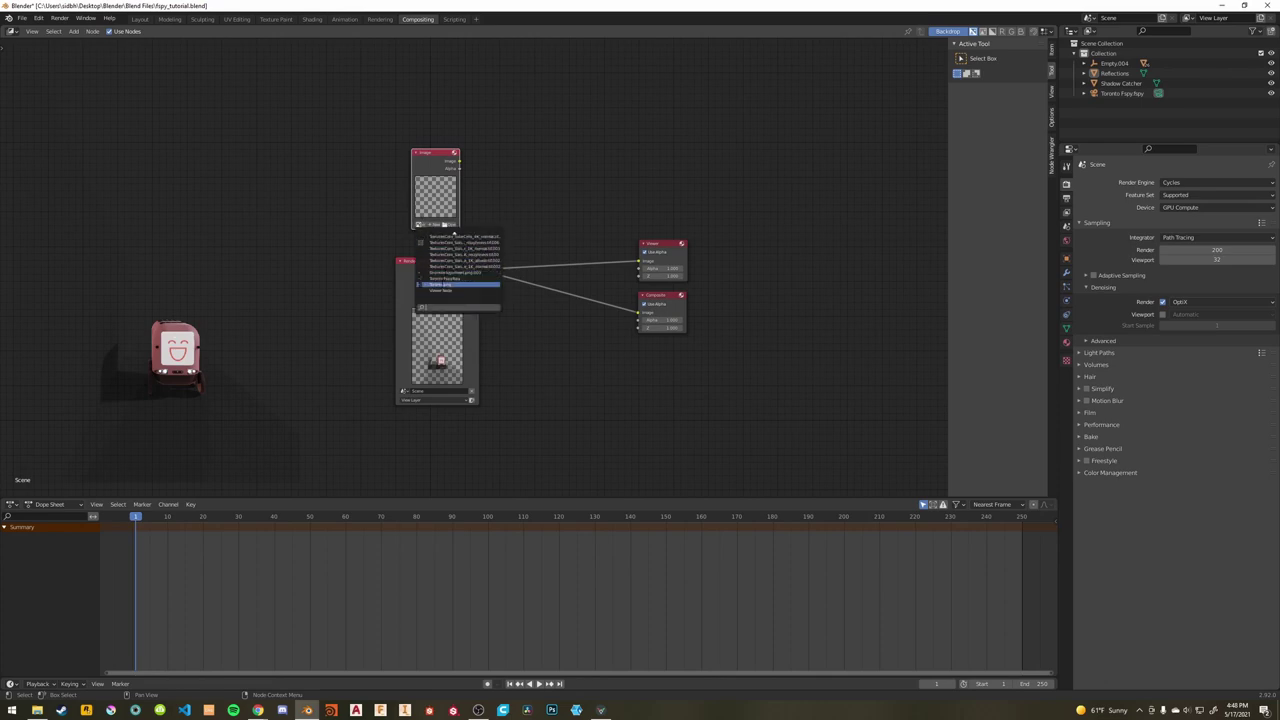
click(443, 285)
drag(440, 161, 638, 261)
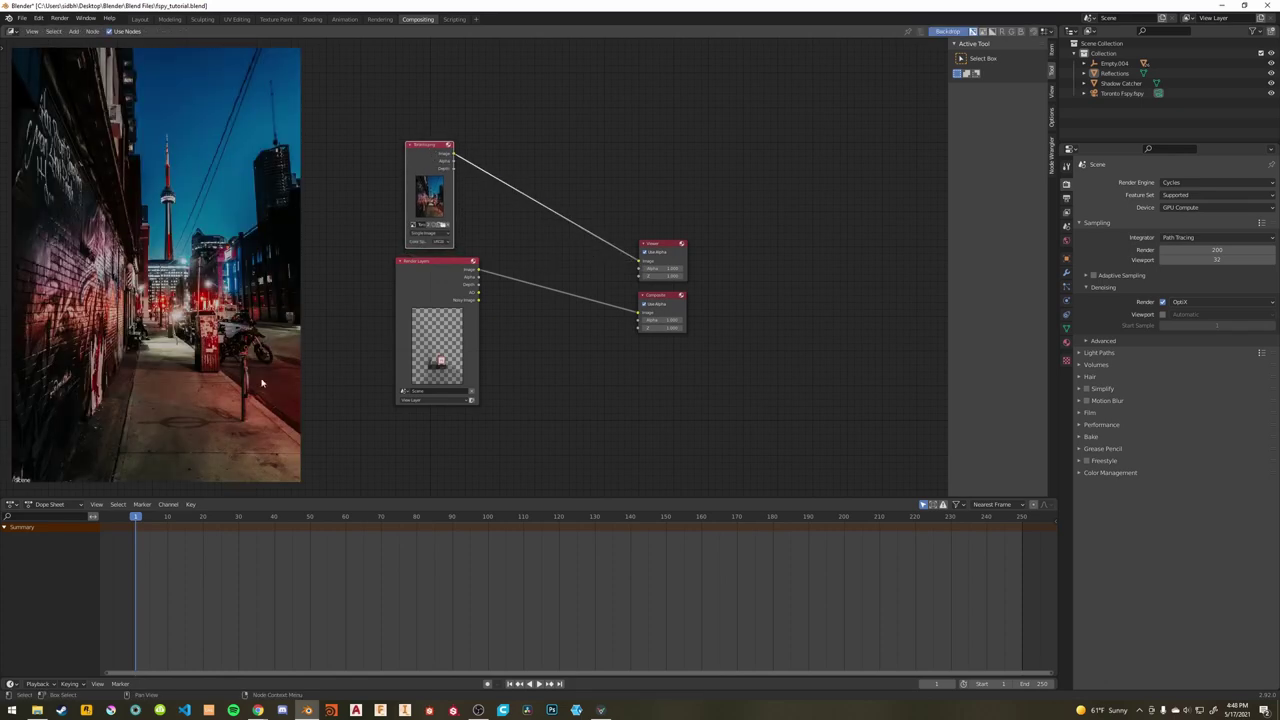
Insert an Alpha Over node on the link between Render Layers and Composite.
click(482, 250)
key(shift+a)
click(496, 248)
text(a)
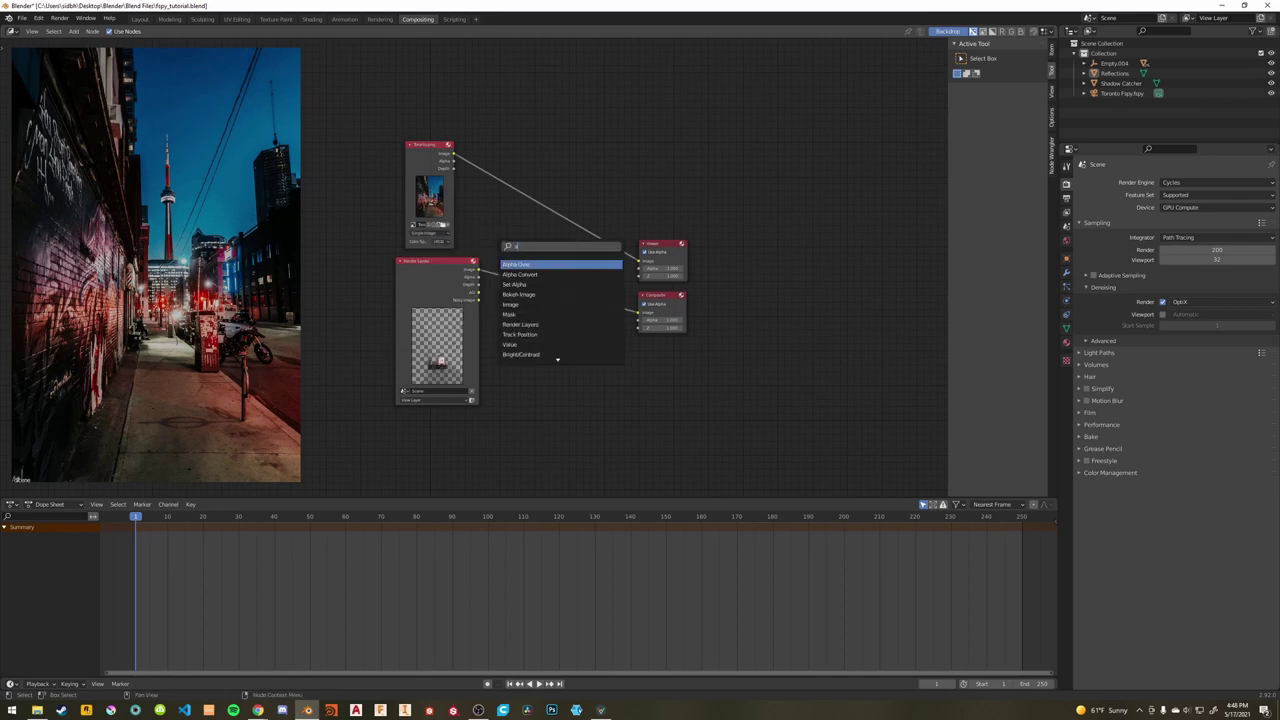
text(l)
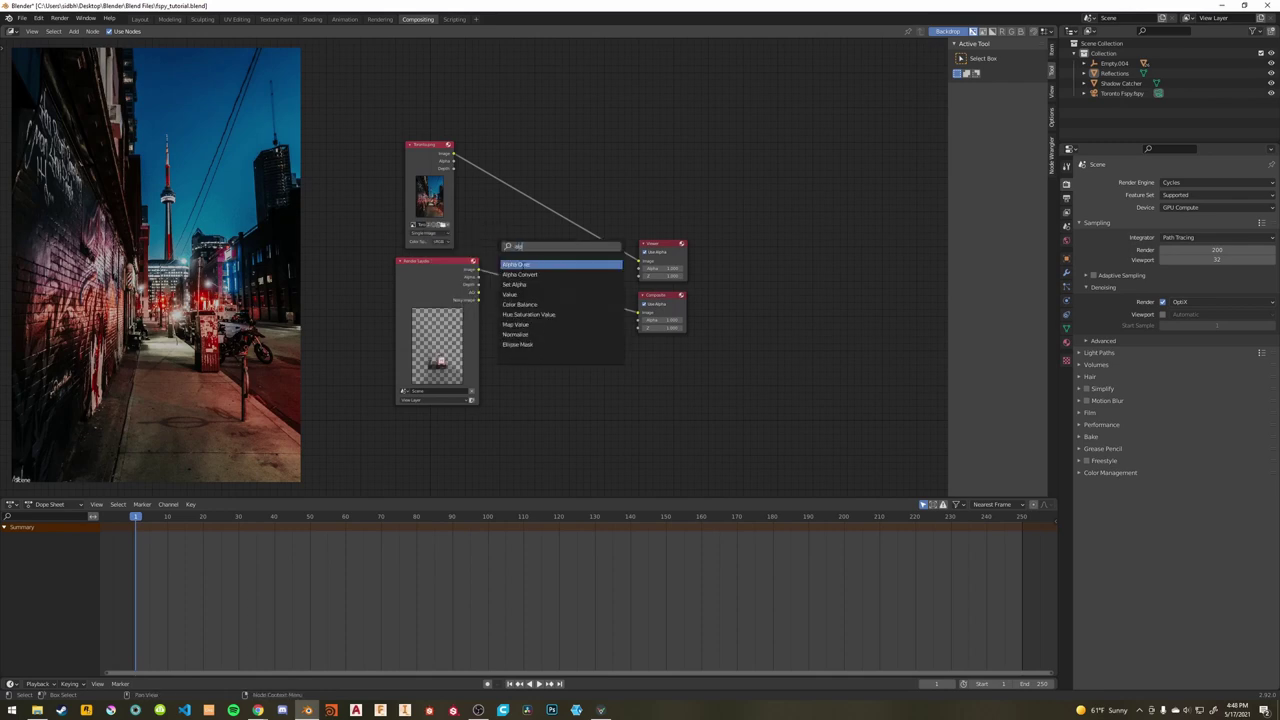
key(Return)
click(539, 233)
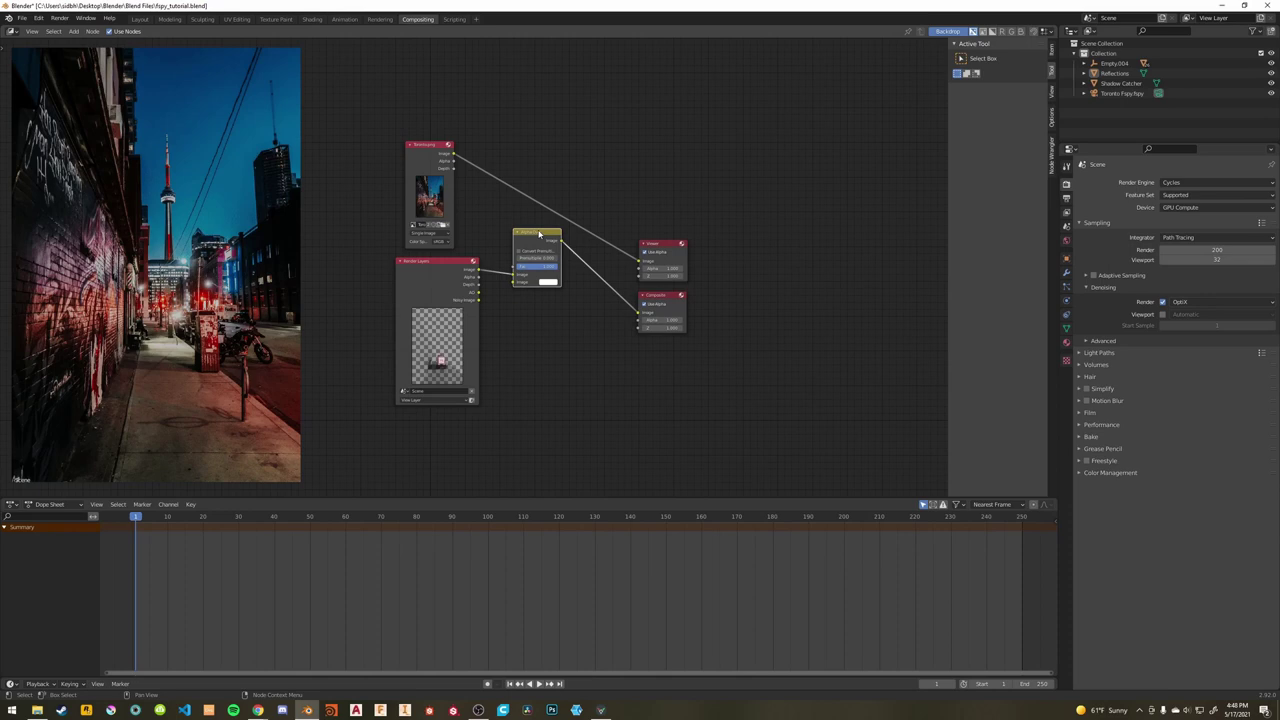
Wire the alley photo into Alpha Over's first image input and the render into its second, sending the result to the Viewer.
mouse_move(514, 277)
mouse_down()
mouse_move(500, 278)
mouse_move(514, 282)
mouse_up()
click(634, 264)
mouse_move(634, 264)
mouse_down()
mouse_move(513, 274)
mouse_move(615, 252)
mouse_move(638, 262)
mouse_up()
scroll(285, 333, up, 1)
scroll(285, 333, down, 1)
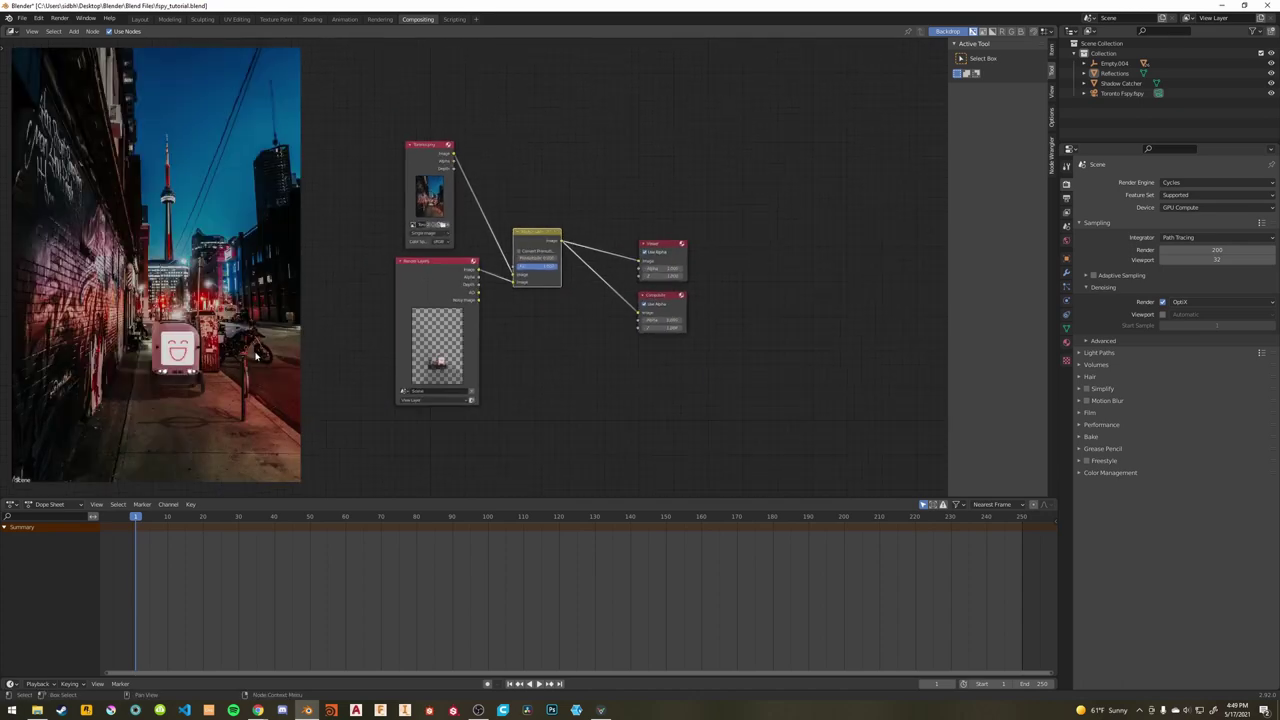
Enlarge the compositor backdrop and shift it to examine the robot composited over the alley pavement.
click(662, 249)
drag(514, 282, 514, 283)
click(652, 246)
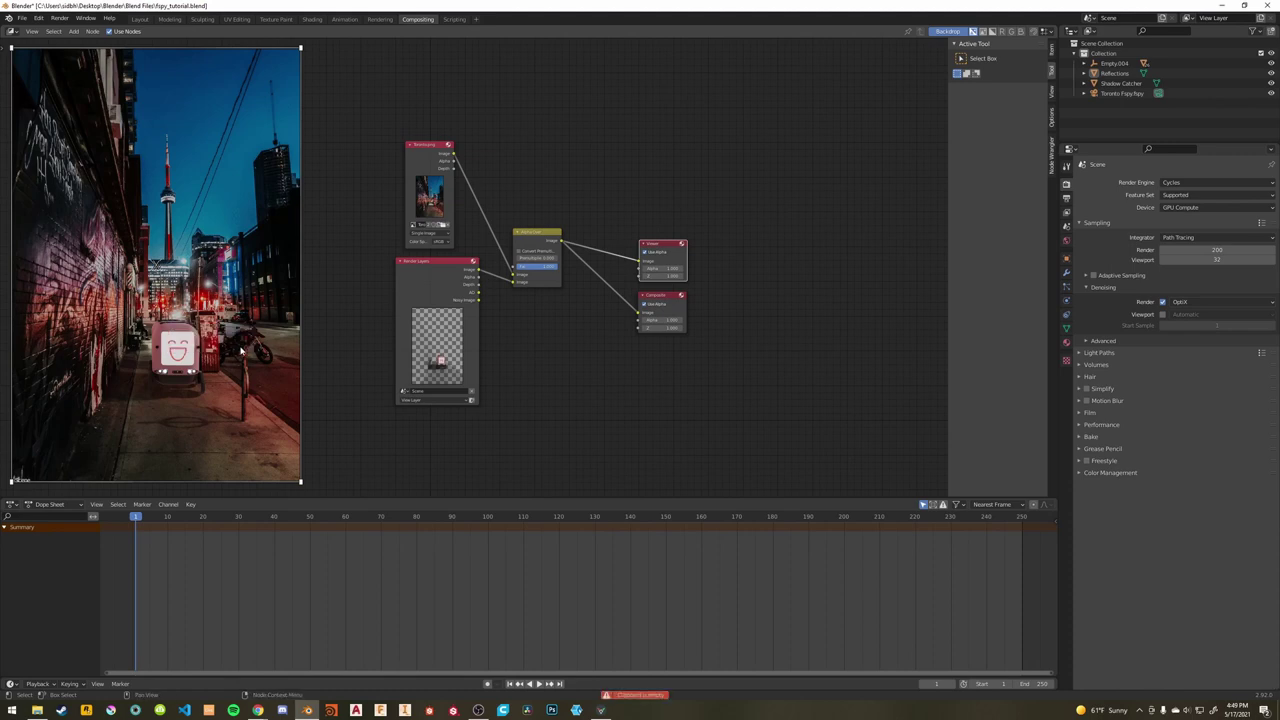
key(alt+v)
key(alt+v)
key(alt+v)
key(alt+v)
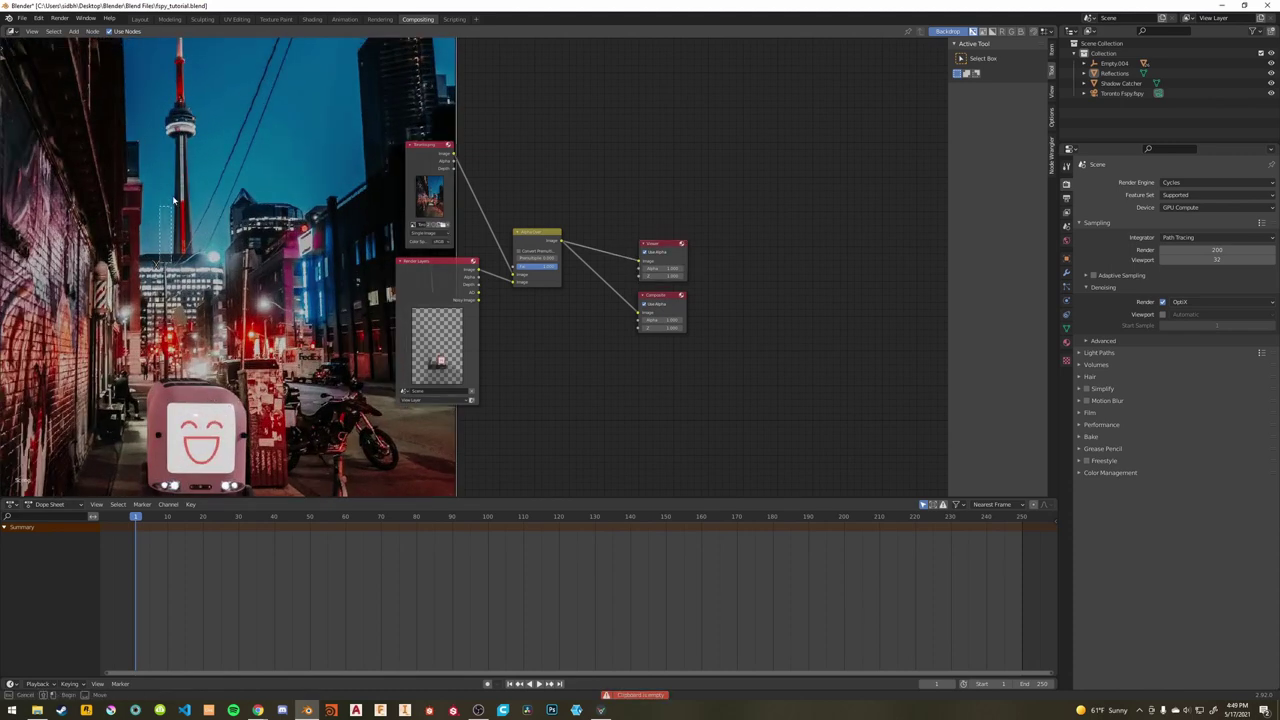
drag(173, 198, 175, 194)
alt+middle_drag(225, 330, 270, 172)
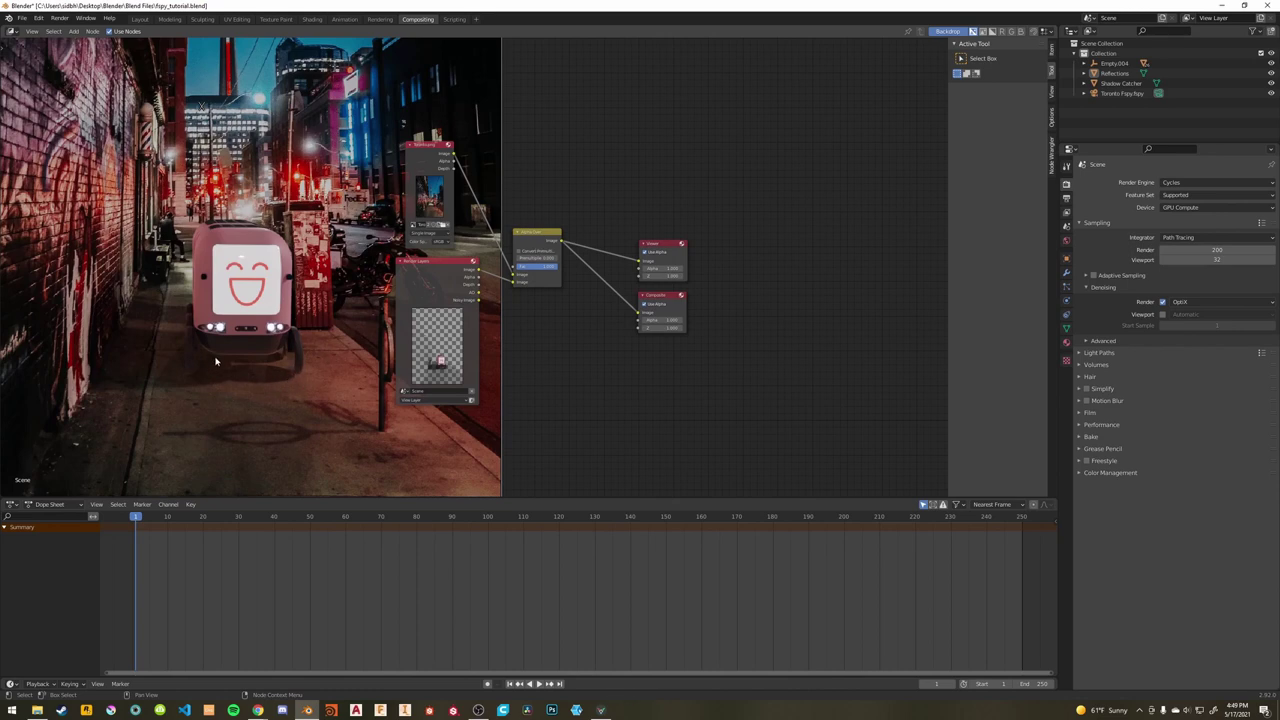
Spread the nodes clear of the backdrop, leaving room between the two source nodes and Alpha Over.
drag(612, 207, 676, 342)
drag(343, 117, 586, 389)
middle_drag(537, 204, 692, 205)
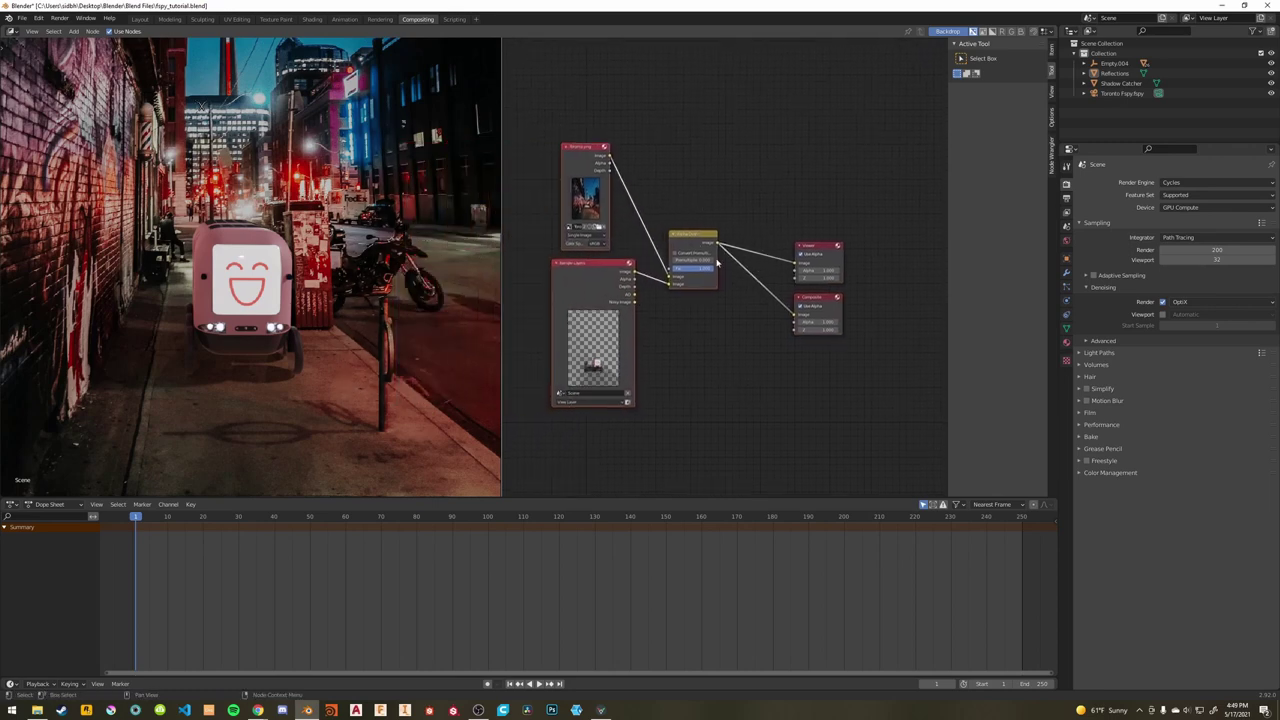
click(692, 205)
scroll(673, 204, up, 2)
drag(692, 212, 871, 351)
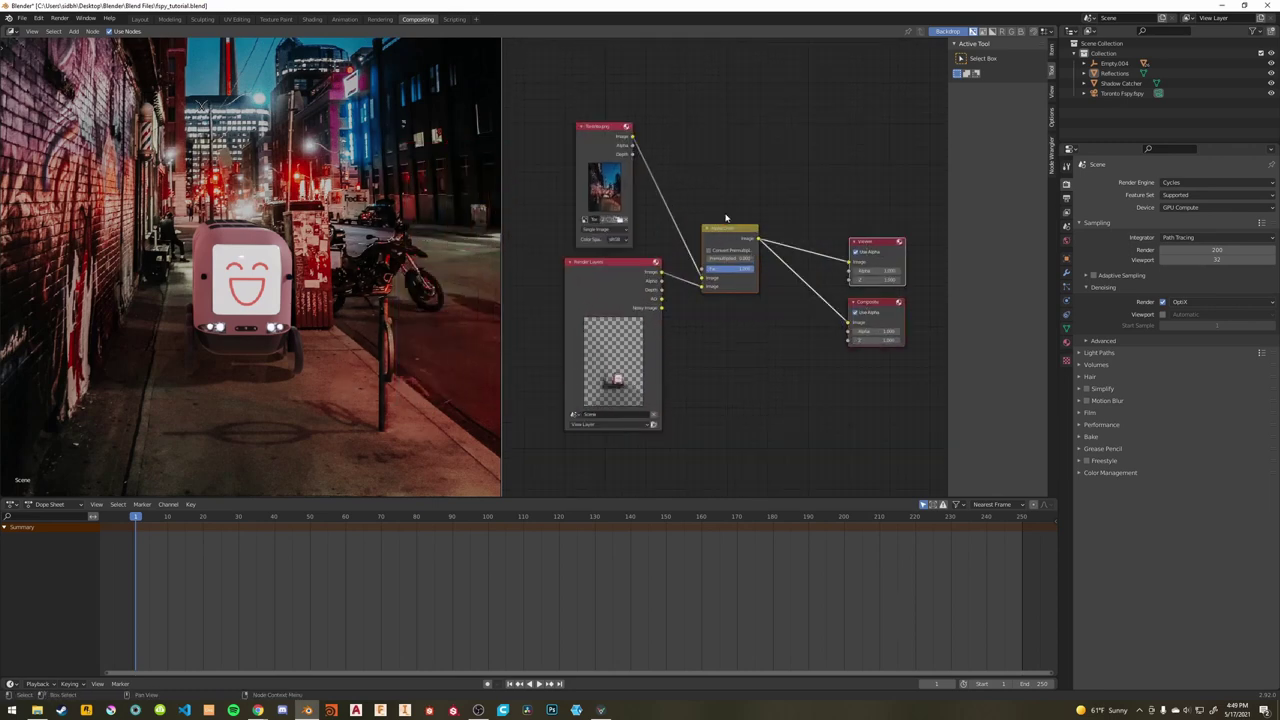
drag(726, 218, 786, 220)
drag(643, 245, 621, 252)
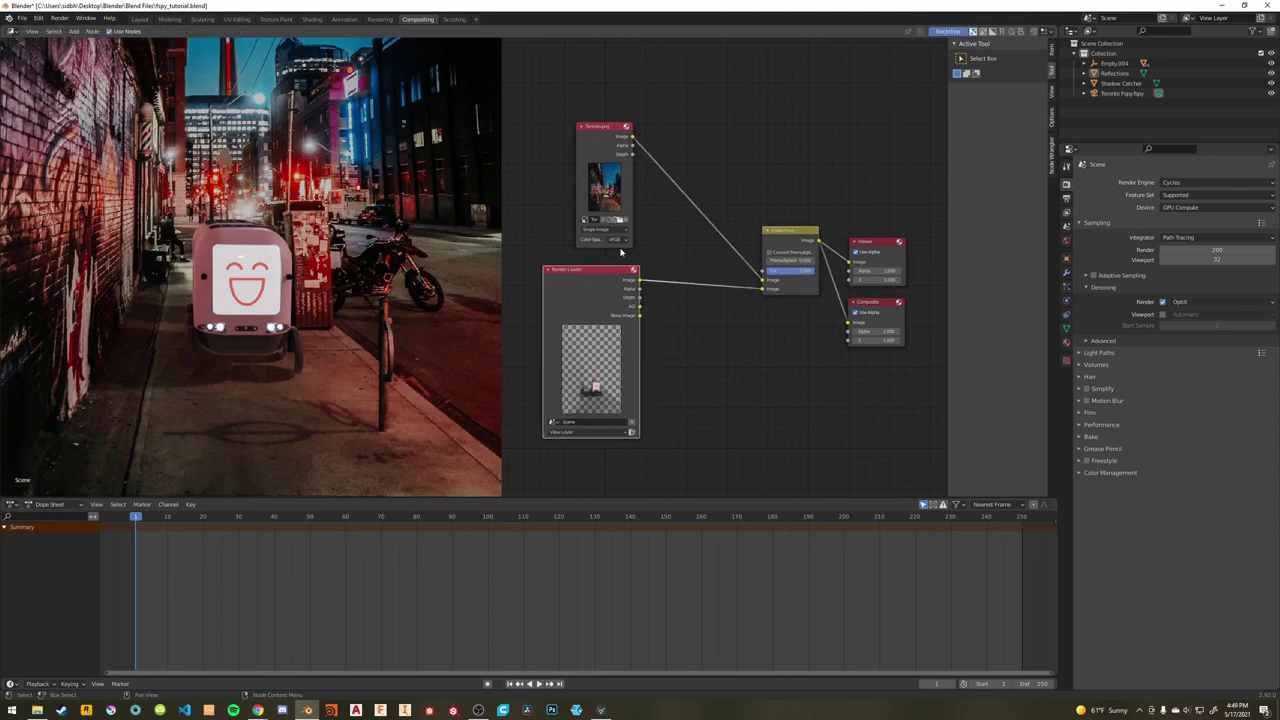
drag(605, 137, 588, 137)
Insert a Mix node on the link between Render Layers and Alpha Over.
key(shift+a)
text(mix)
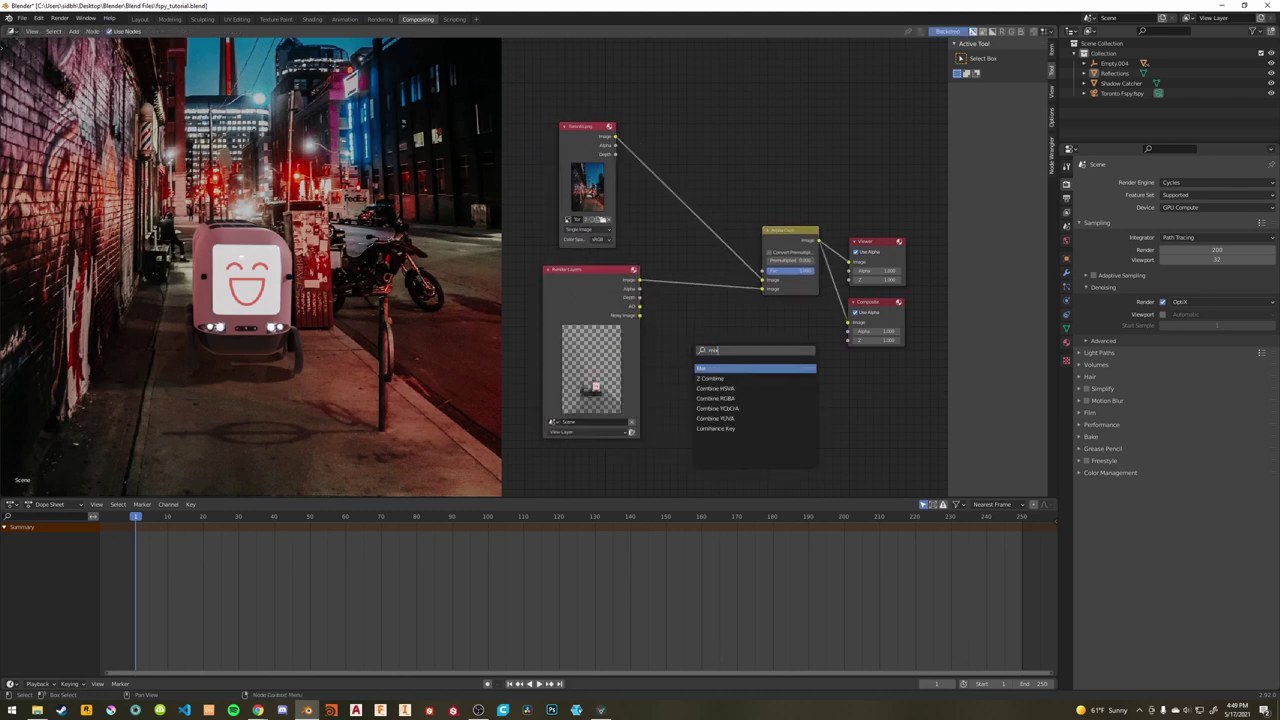
key(Return)
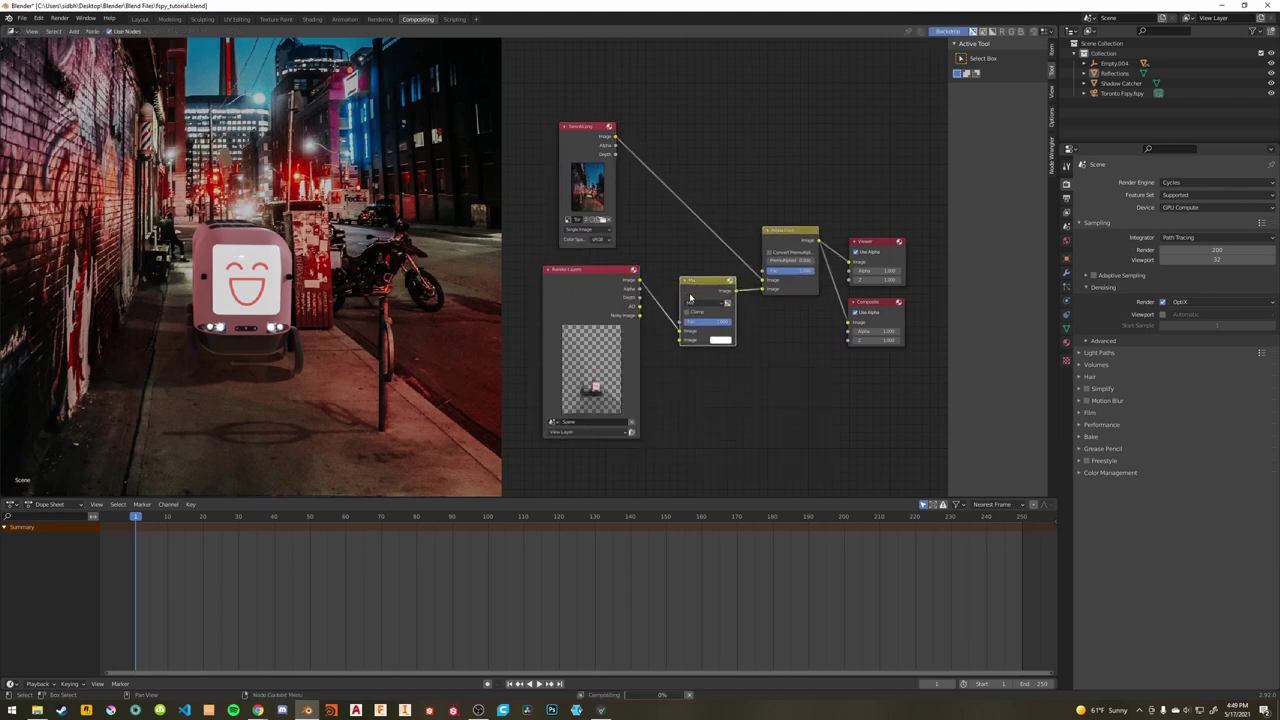
click(690, 298)
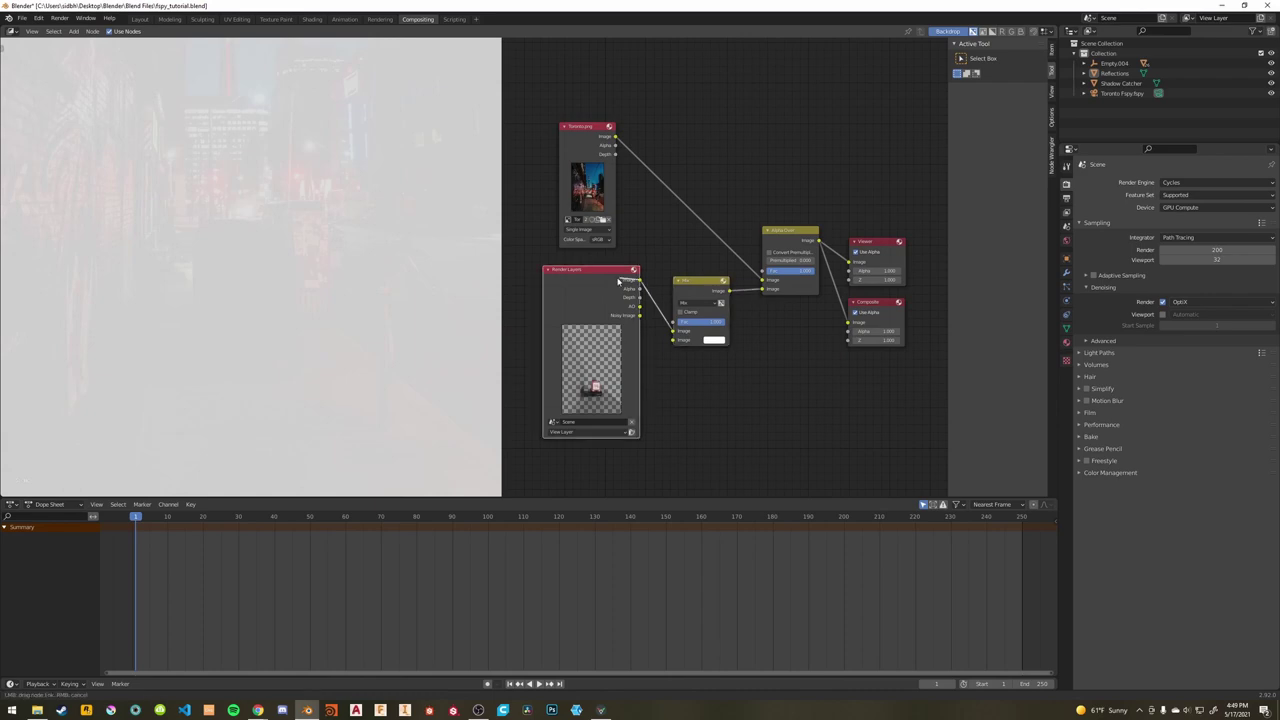
Feed the AO pass into the Mix node's second image input, set its blend mode to Multiply and lower its factor to 0.667.
click(697, 302)
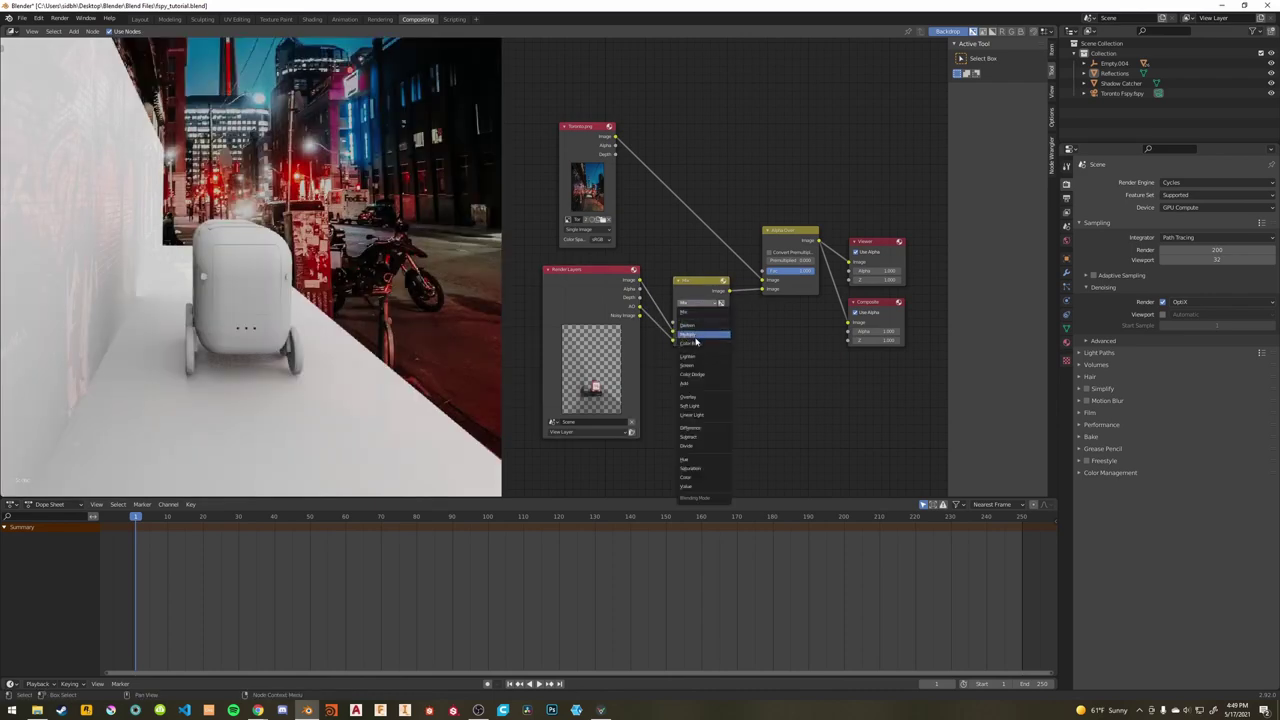
click(689, 333)
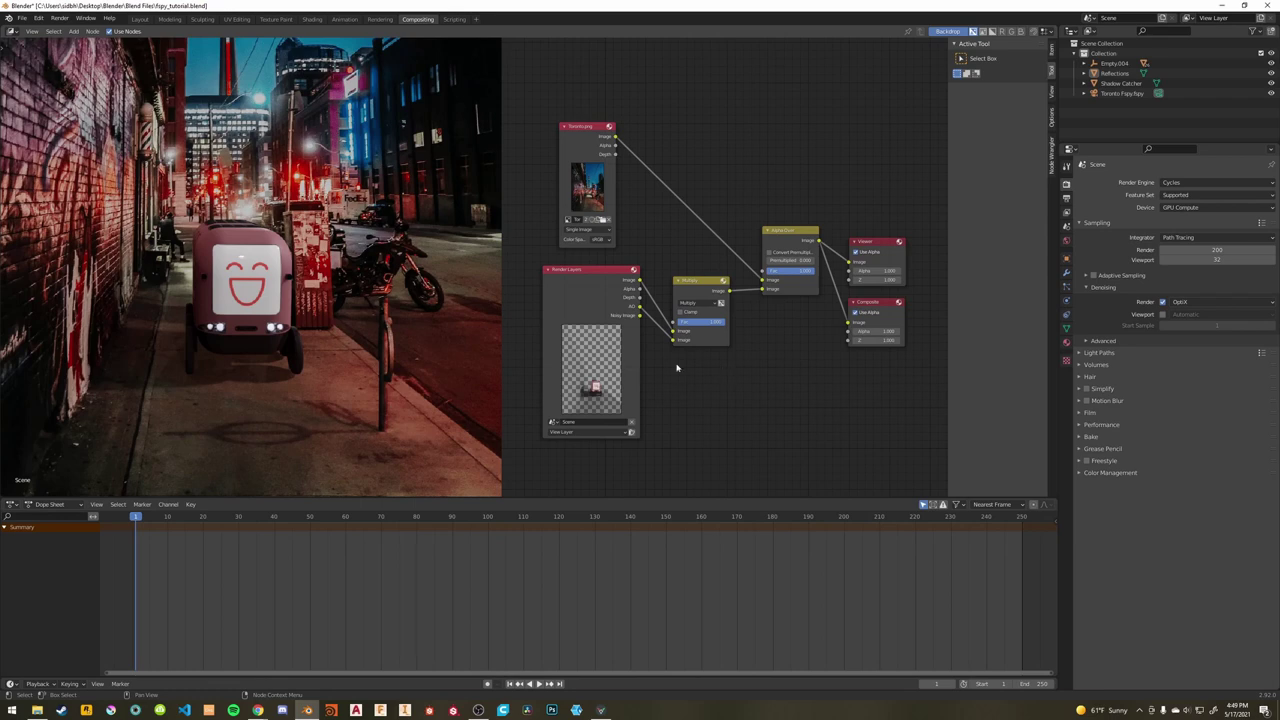
drag(675, 342, 740, 343)
click(731, 377)
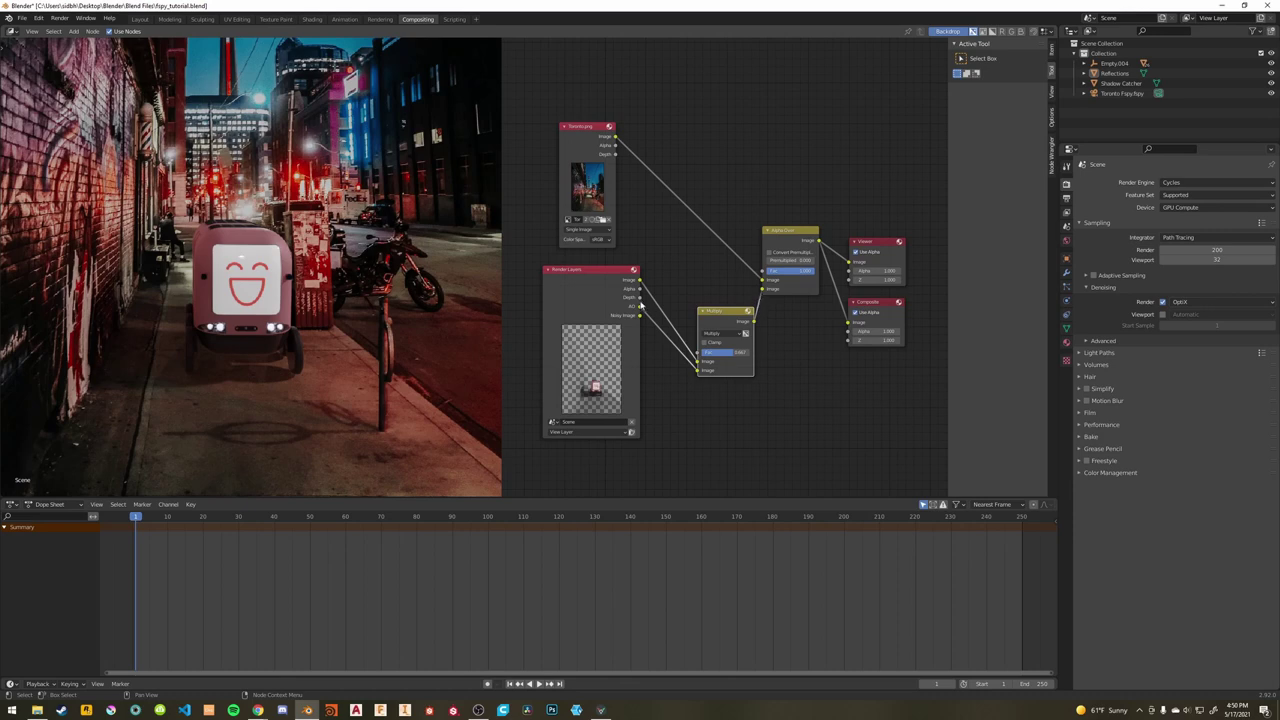
Try applying the AO Multiply after Alpha Over, connecting the render directly to Alpha Over and spacing out the Viewer and Composite nodes.
drag(640, 280, 762, 289)
drag(727, 313, 777, 322)
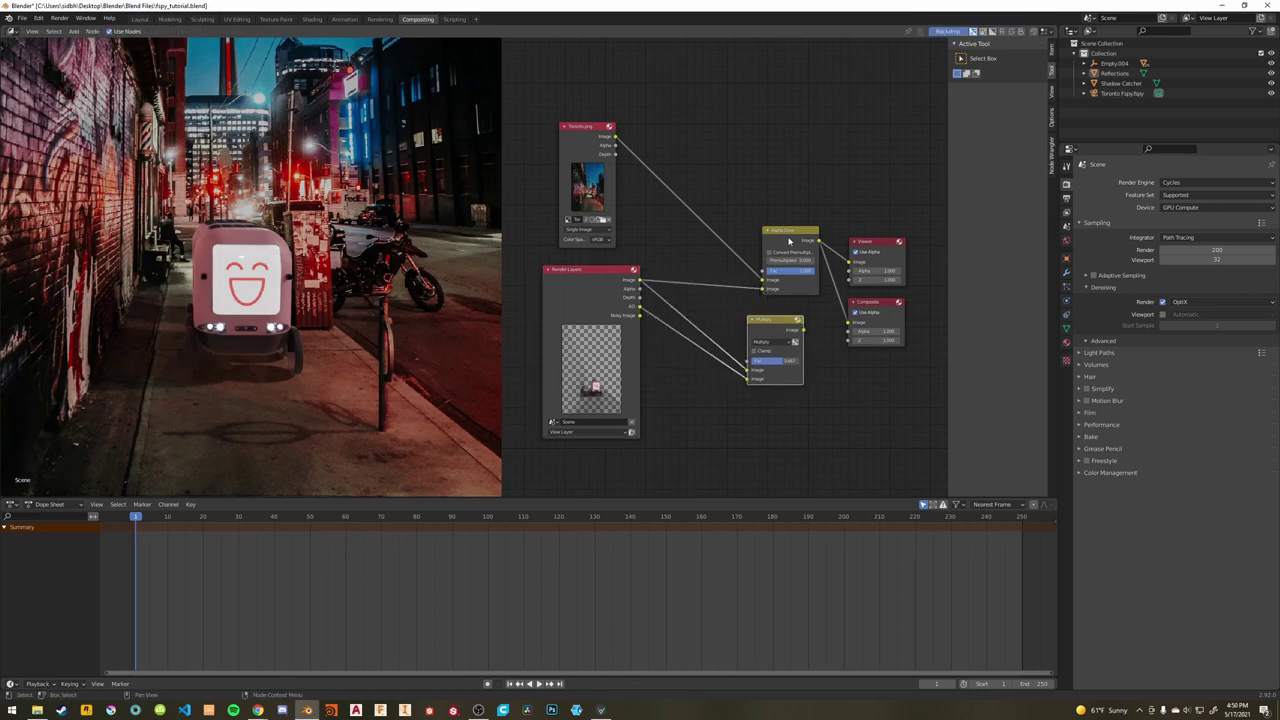
drag(788, 240, 731, 242)
drag(771, 333, 826, 280)
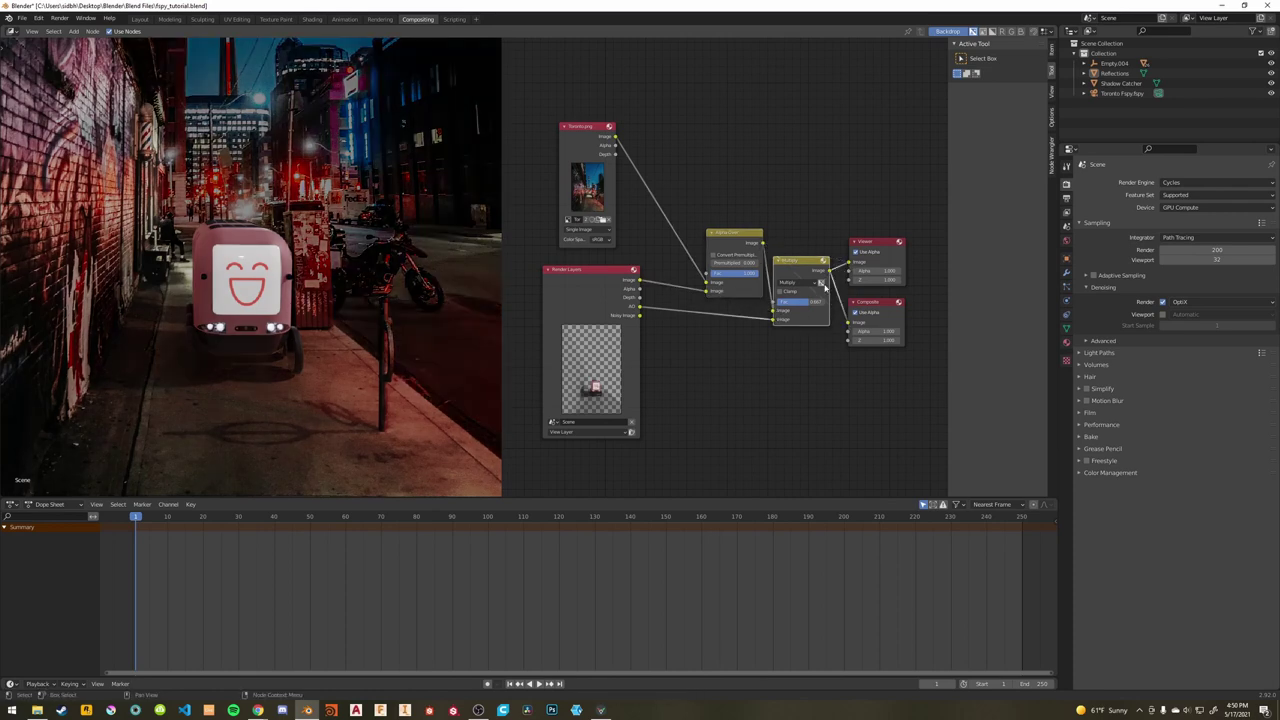
drag(854, 236, 885, 324)
key(g)
click(898, 274)
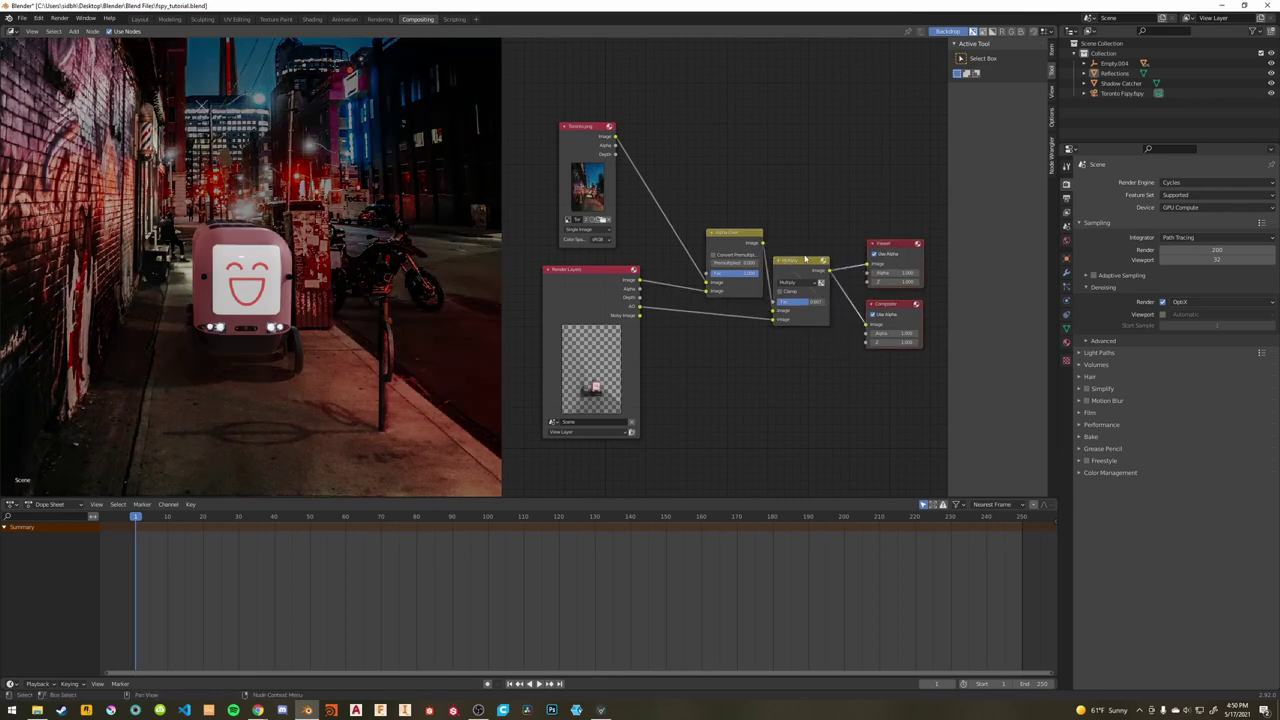
click(814, 251)
drag(819, 258, 827, 252)
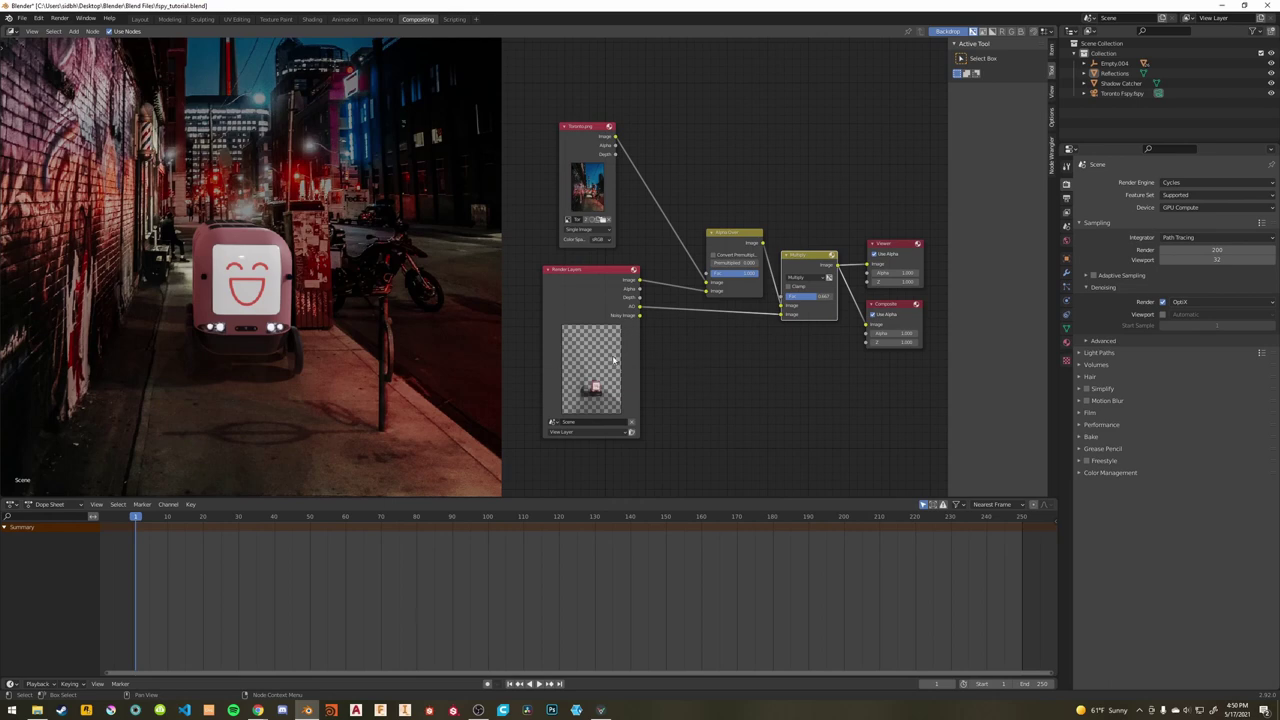
Return the Multiply node between Render Layers and Alpha Over, multiplying the Image pass with AO, and send Alpha Over to the Viewer.
drag(803, 257, 685, 315)
drag(734, 234, 771, 235)
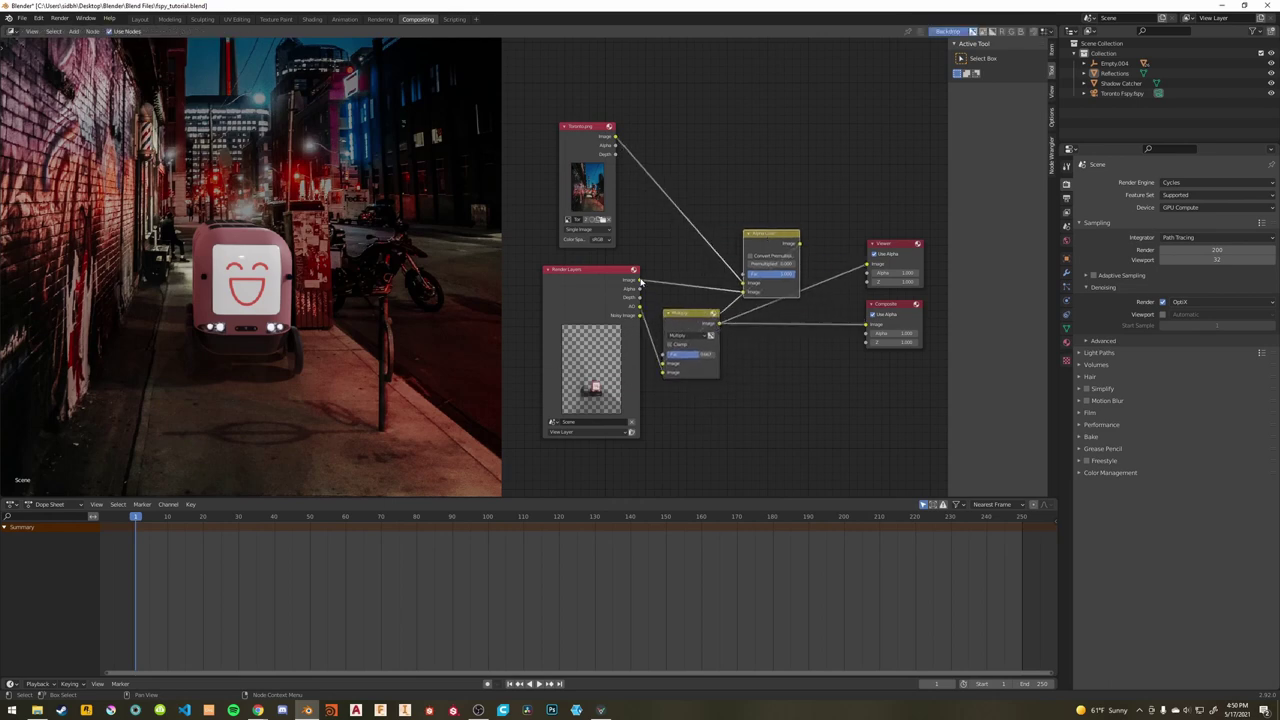
drag(640, 281, 664, 363)
drag(719, 323, 744, 293)
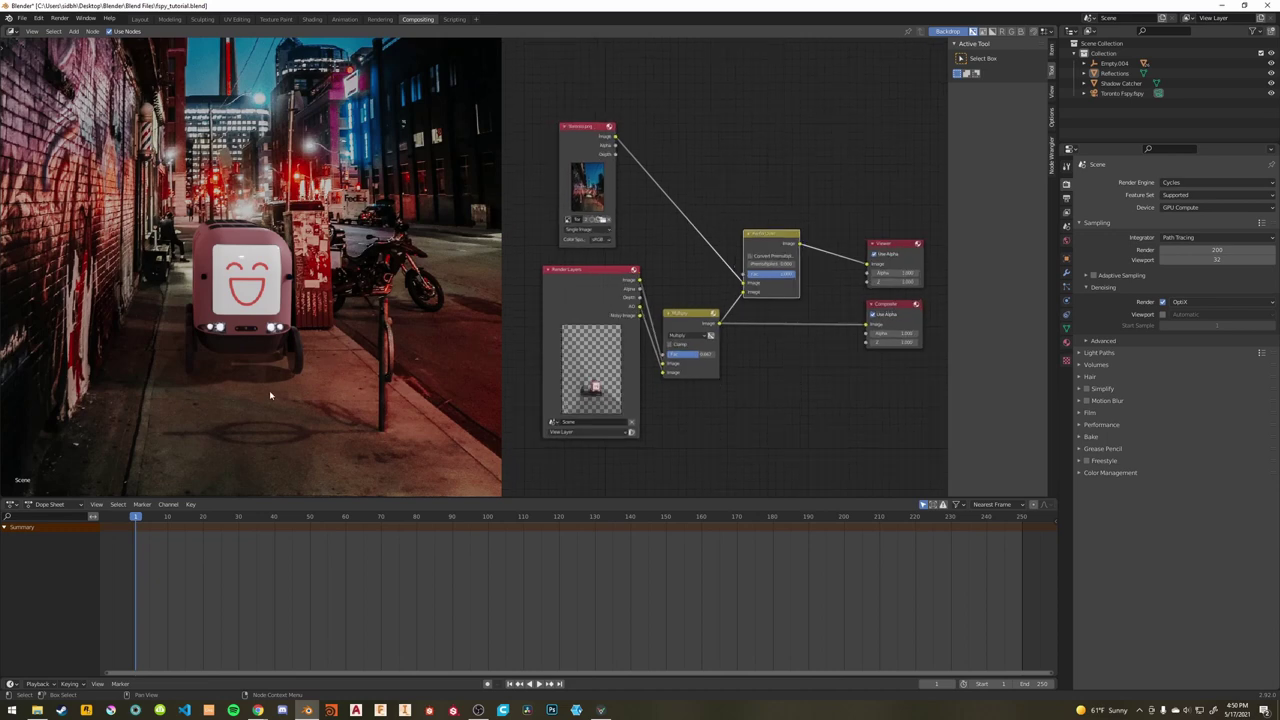
scroll(269, 395, down, 1)
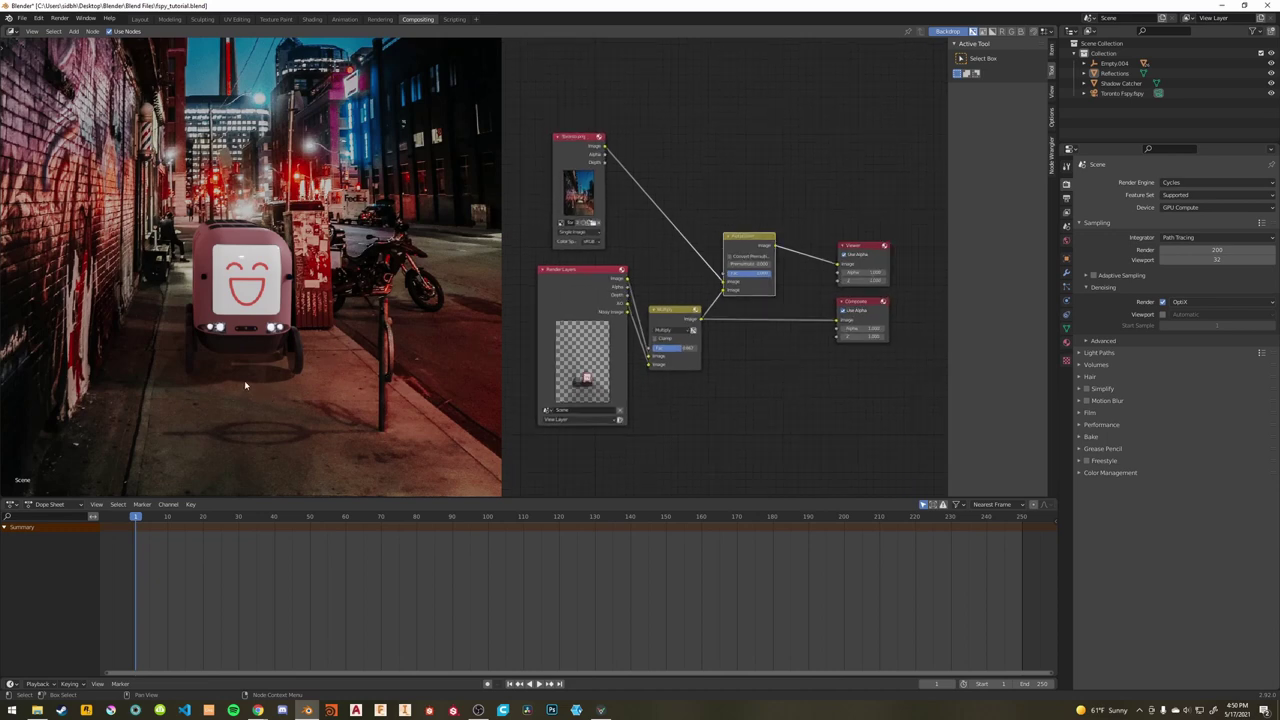
Shrink and reposition the backdrop to view the whole composited alley image beside the node tree.
click(886, 247)
key(ctrl+v)
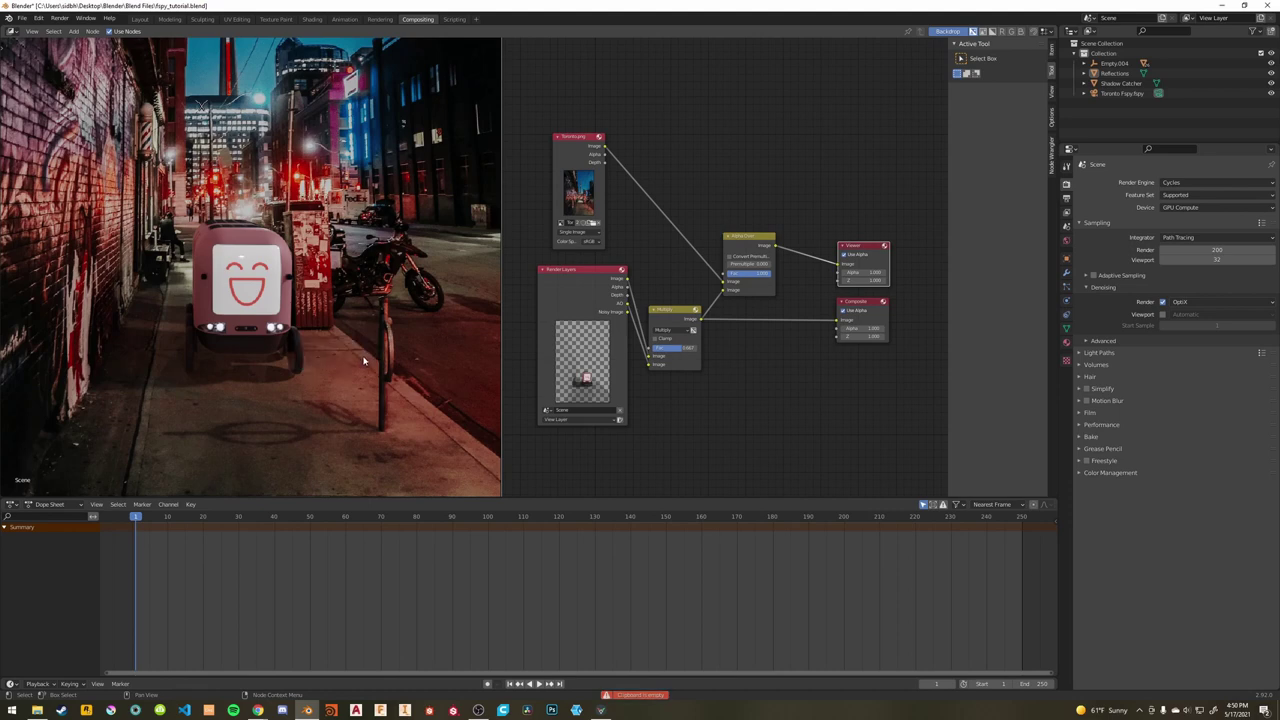
key(alt+v)
key(alt+v)
key(v)
key(v)
key(v)
key(v)
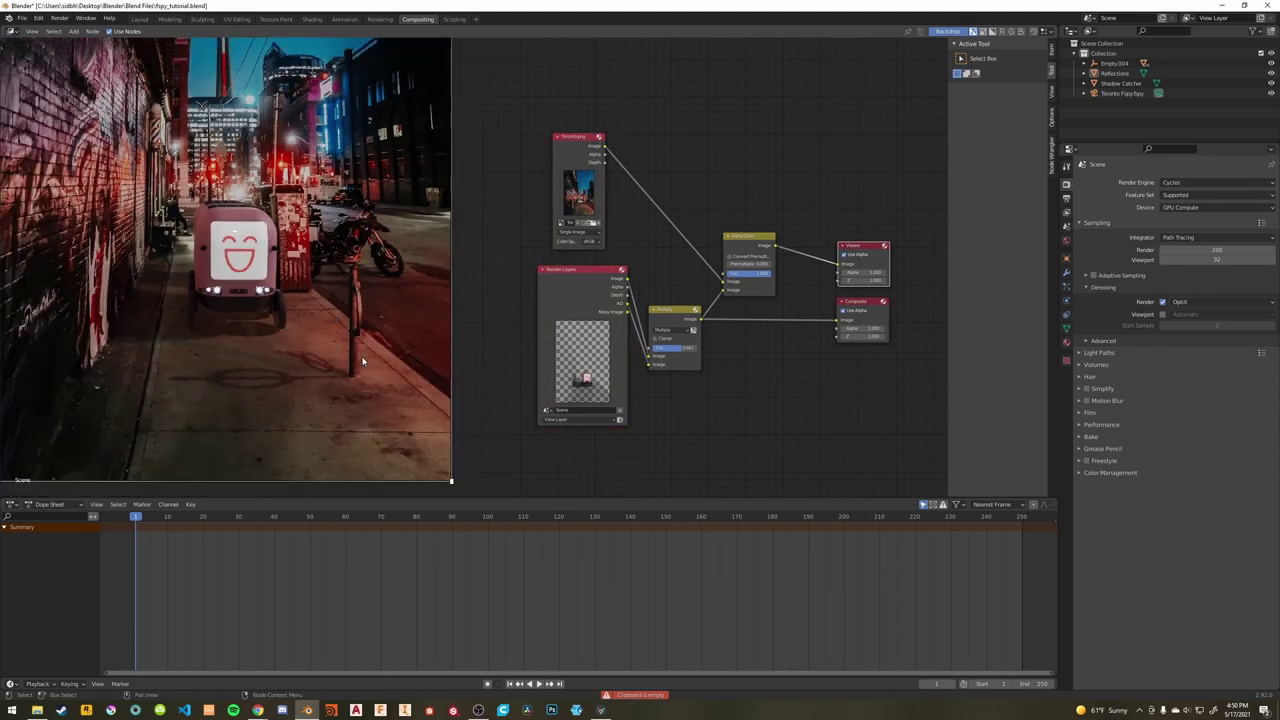
key(alt+a)
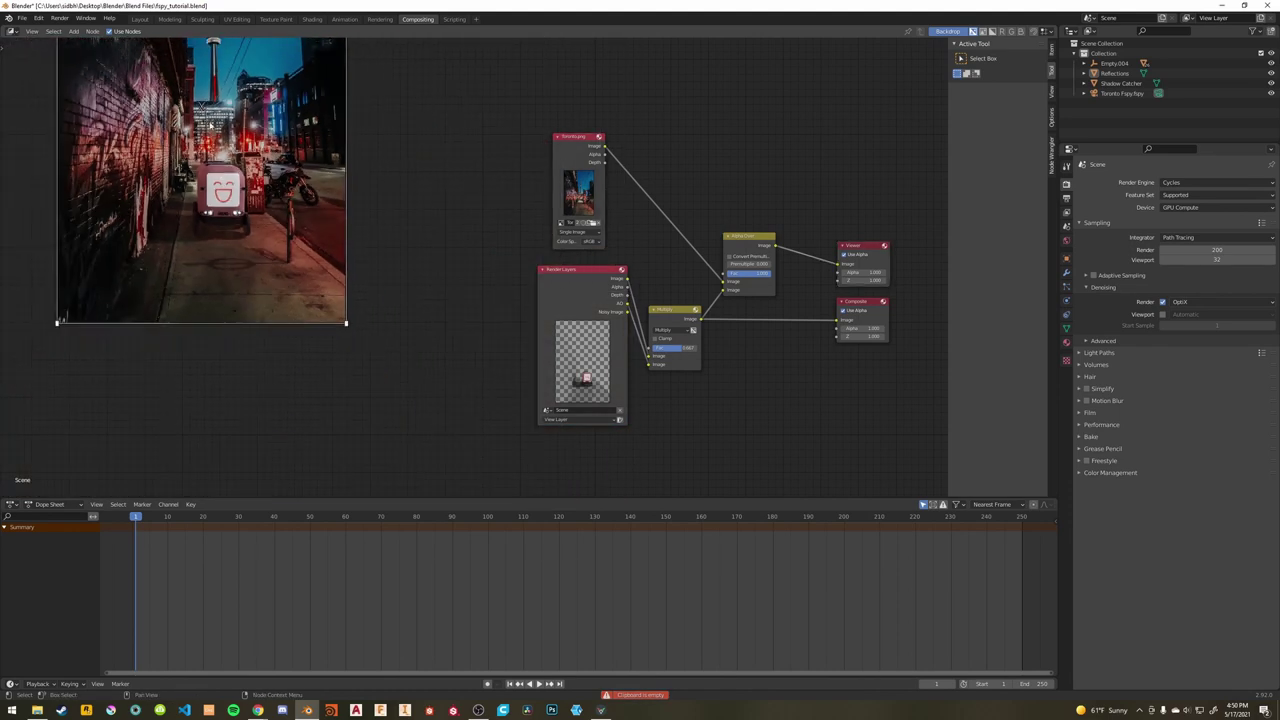
alt+middle_drag(199, 109, 219, 256)
key(v)
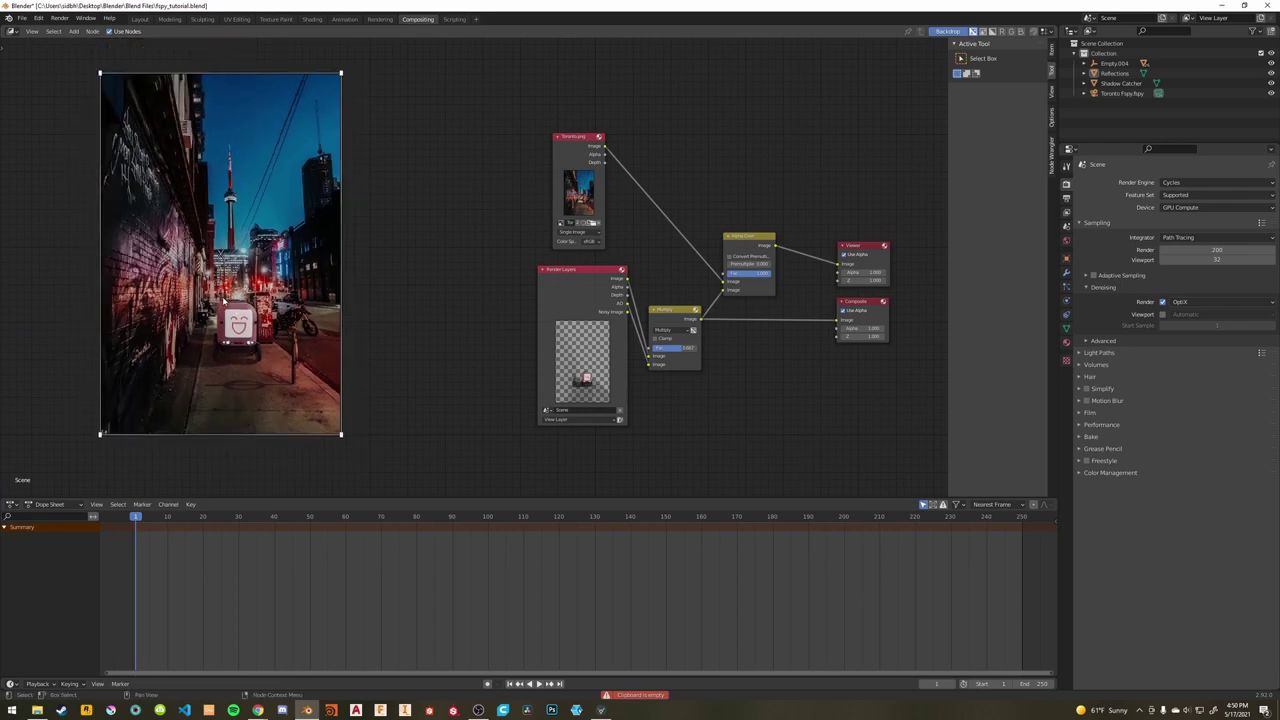
Fine-tune the Multiply node's factor and enlarge the backdrop to check the robot's occlusion against the street.
drag(681, 348, 647, 347)
alt+middle_drag(276, 241, 291, 243)
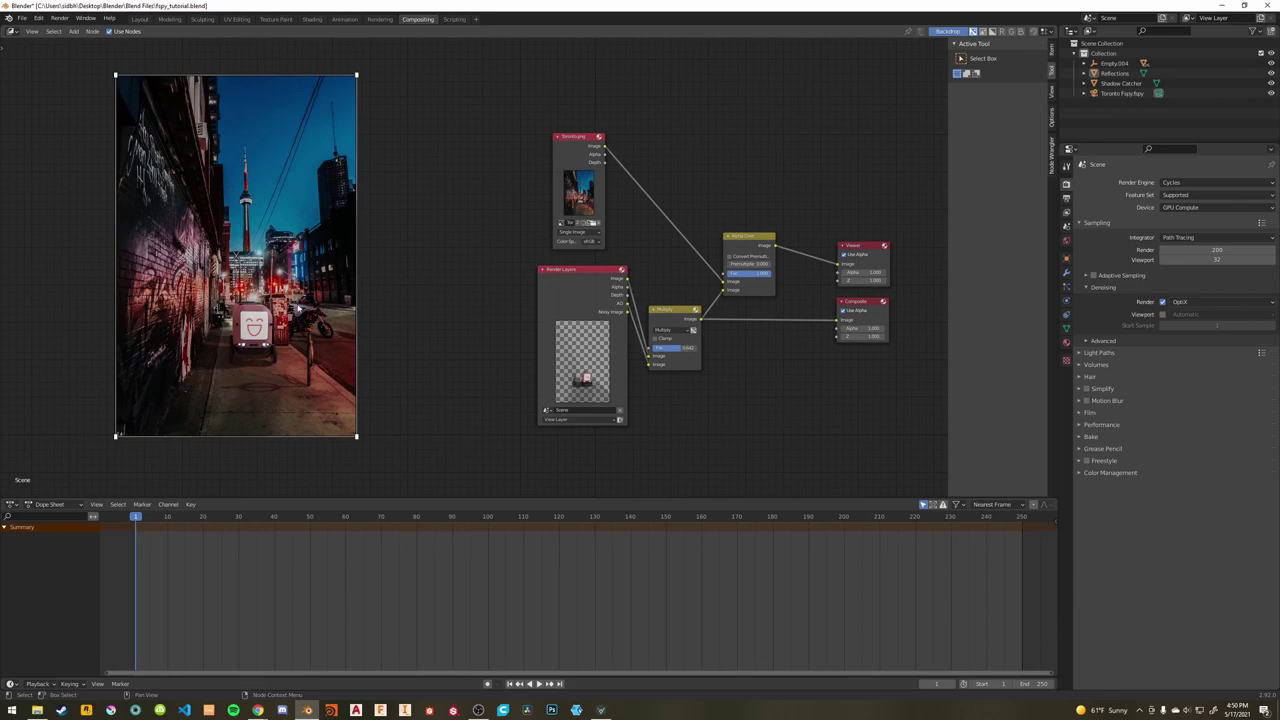
key(alt+v)
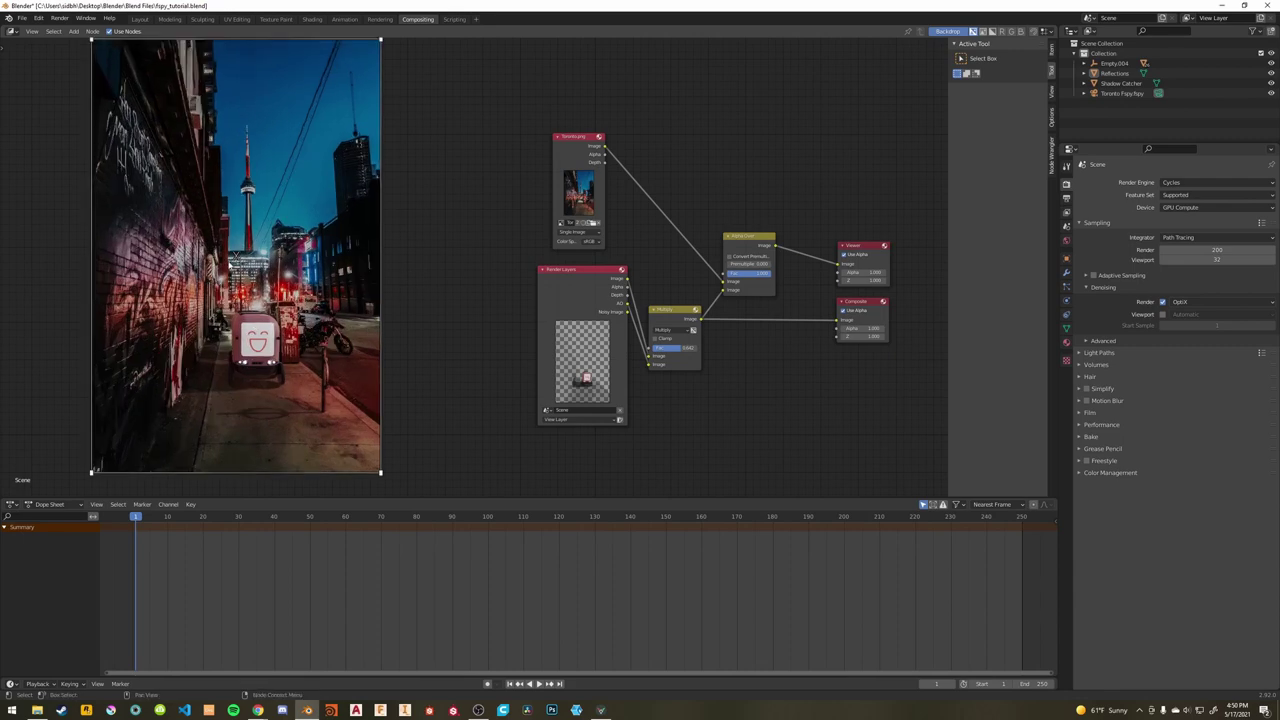
alt+middle_drag(250, 272, 266, 277)
key(alt+v)
key(alt+v)
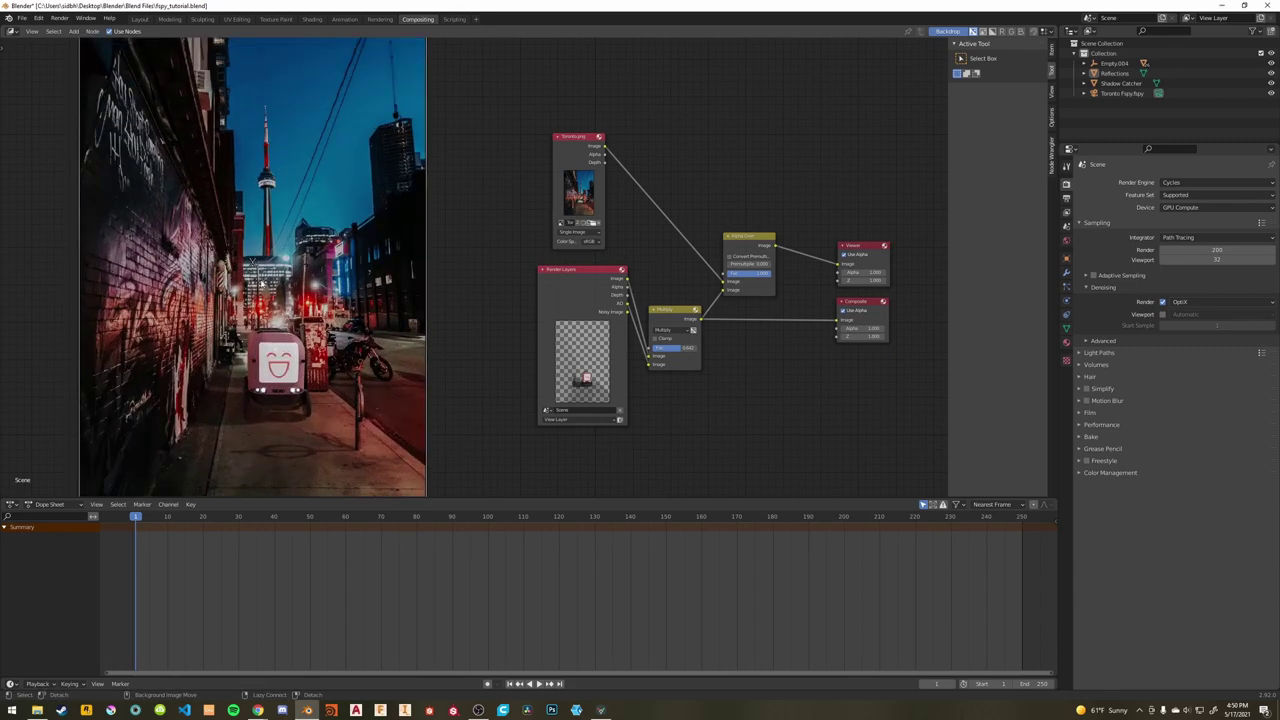
Spread out the Viewer and Composite nodes, feed the Alpha Over output into Composite, and expand the collapsed Composite node.
alt+middle_drag(283, 343, 275, 319)
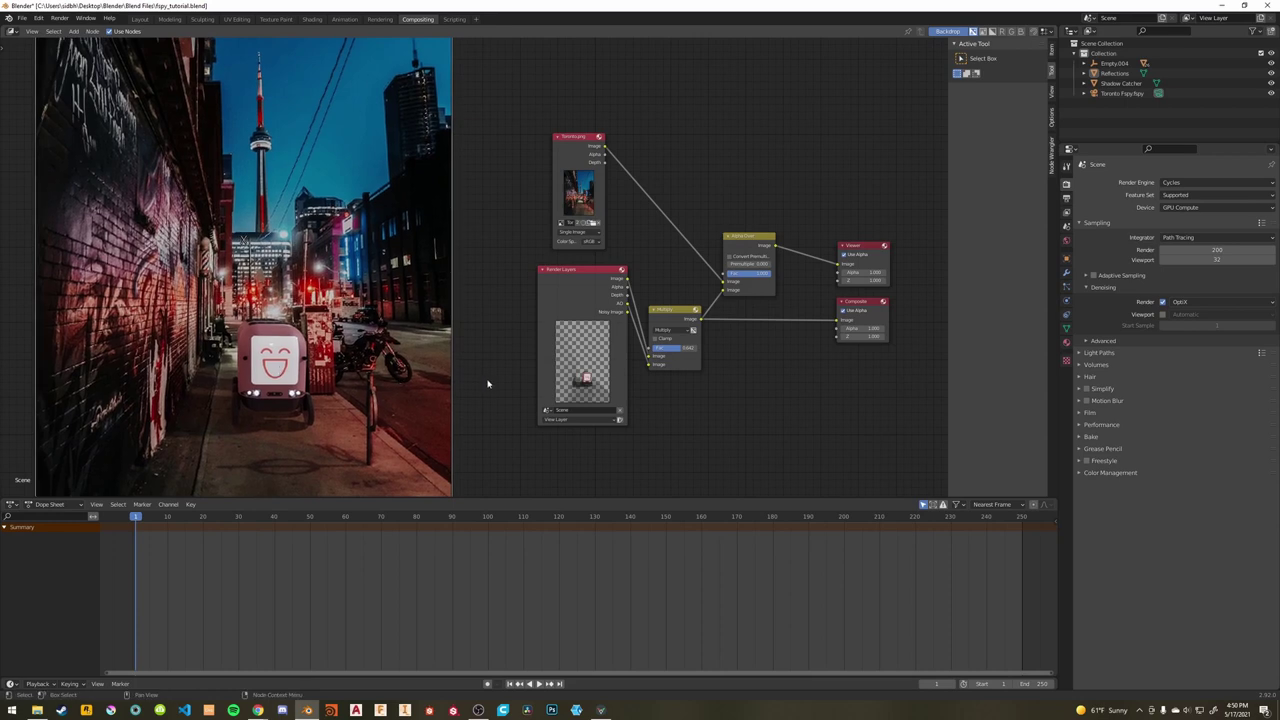
middle_drag(832, 256, 754, 254)
drag(765, 252, 802, 246)
click(765, 299)
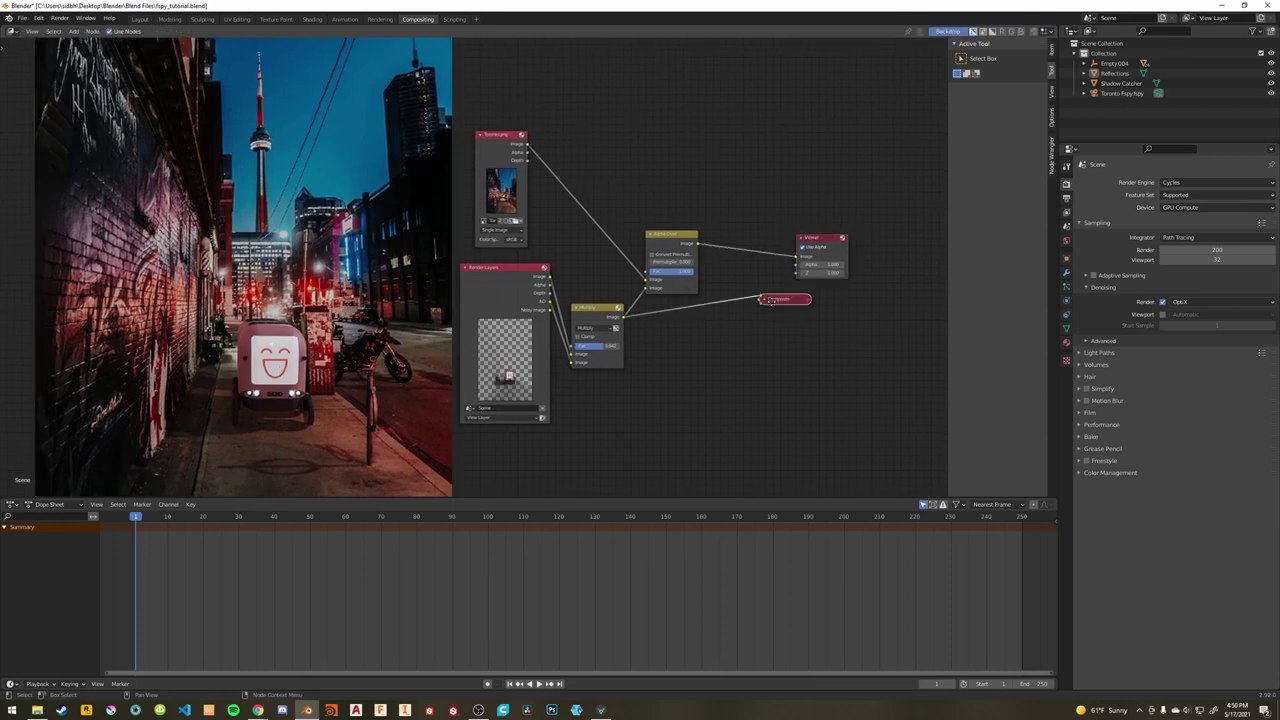
drag(770, 300, 832, 306)
drag(697, 243, 822, 305)
key(h)
Insert a Lens Distortion node after Alpha Over, feeding both Viewer and Composite, and give it a slight dispersion.
key(shift+a)
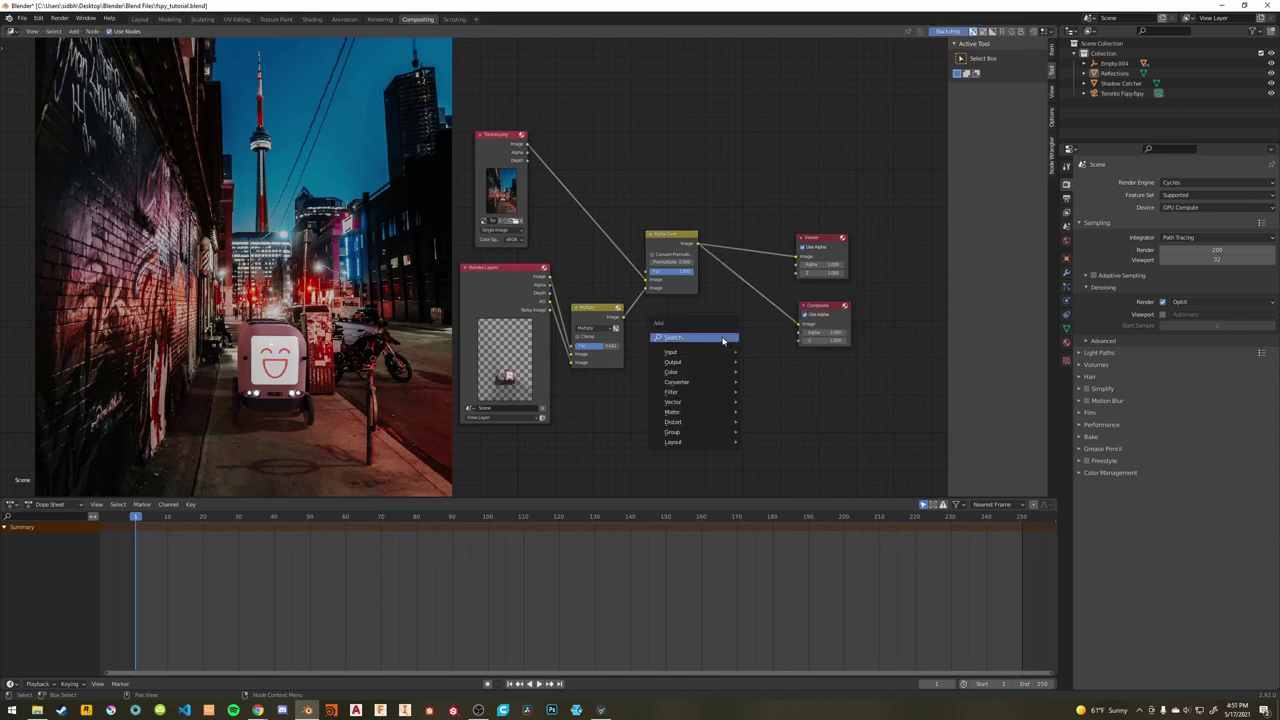
text(lens)
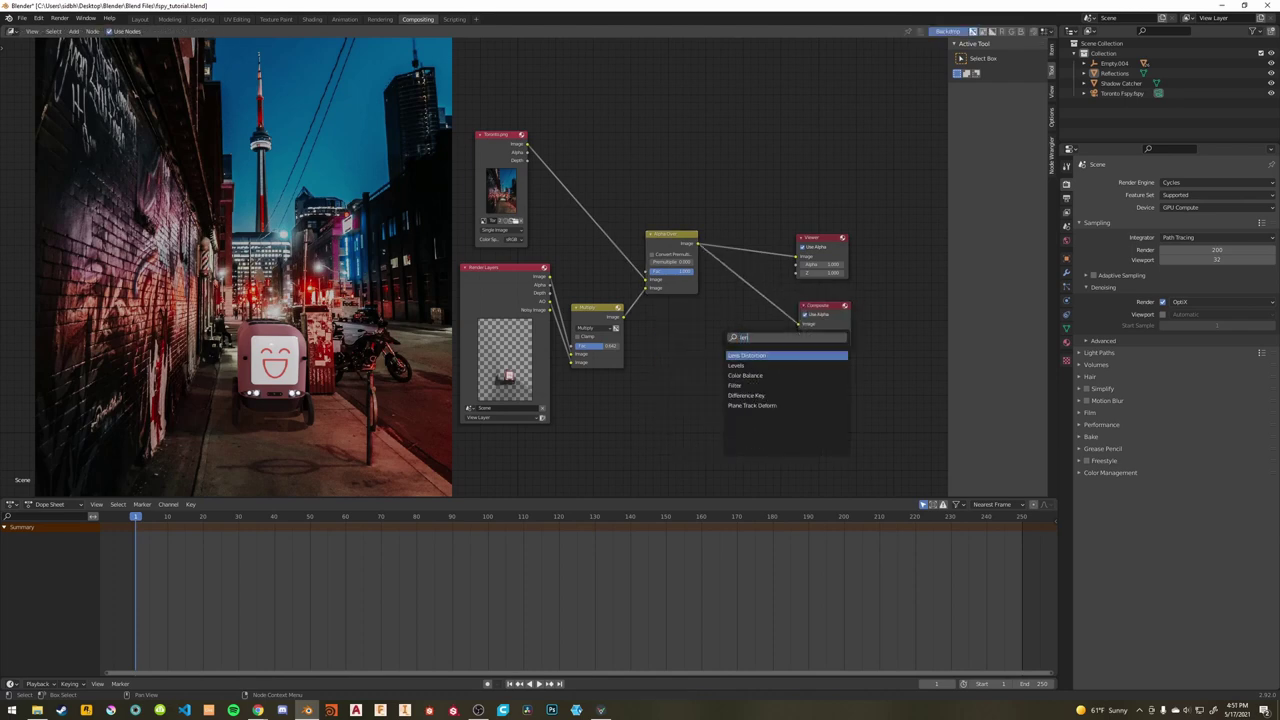
key(Return)
click(752, 263)
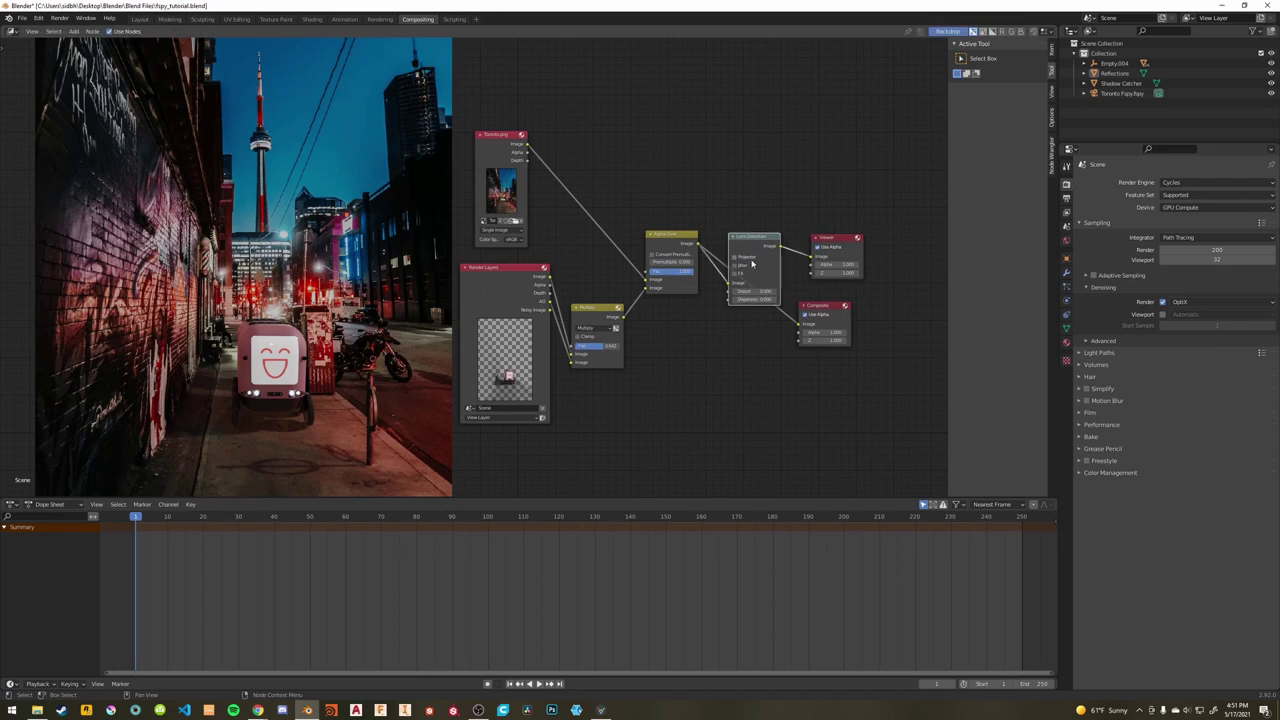
drag(780, 247, 826, 315)
drag(745, 258, 738, 265)
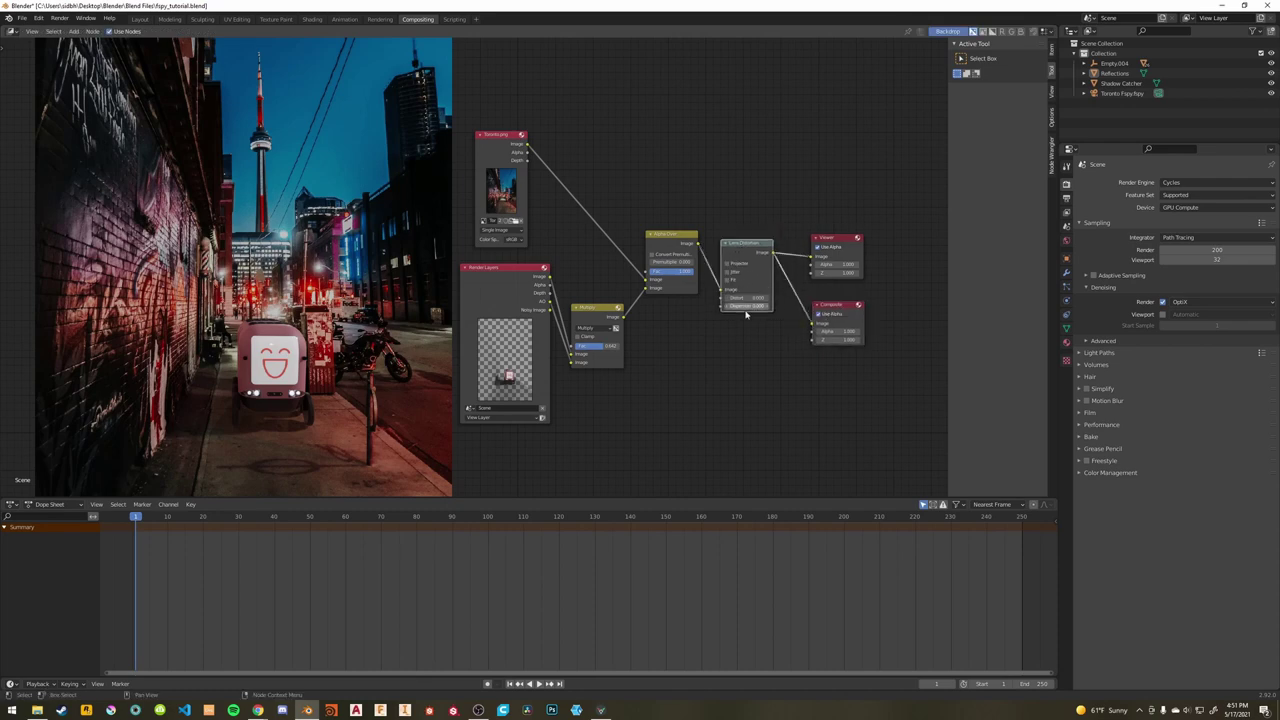
click(745, 306)
key(Return)
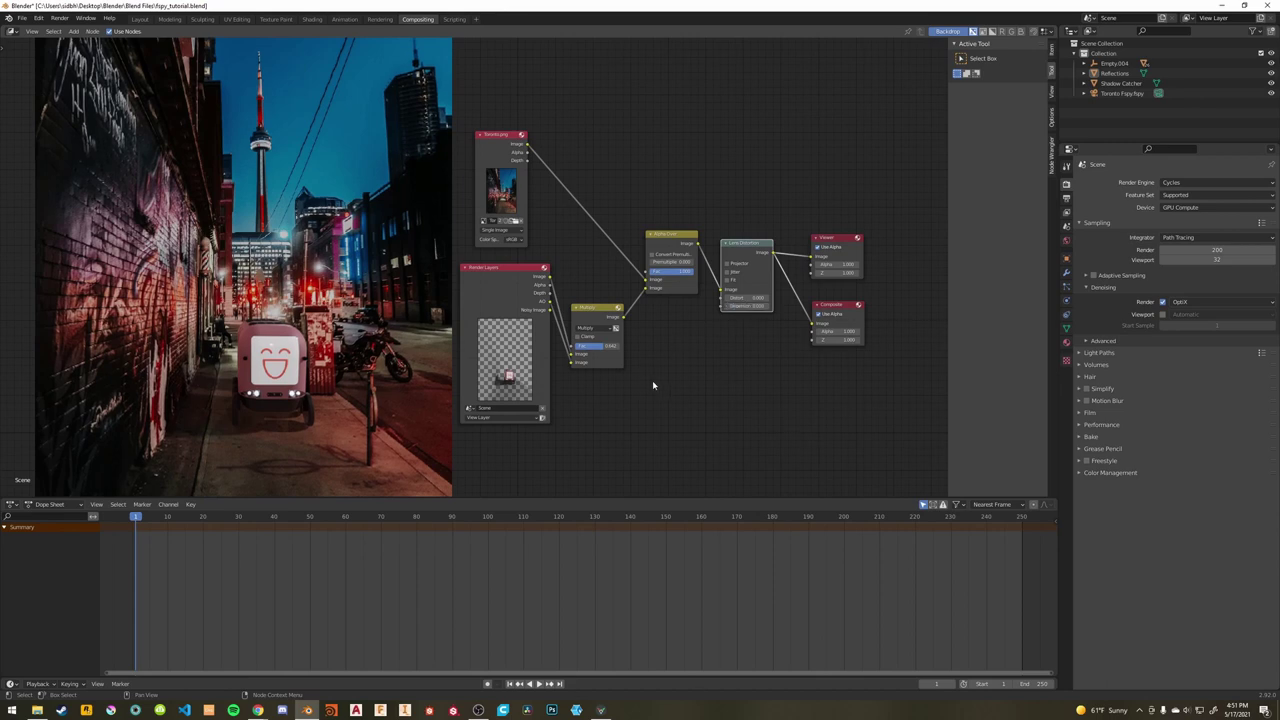
Rearrange the compositing nodes to open a gap between Render Layers and the Multiply node.
mouse_move(694, 378)
middle_down()
mouse_move(723, 362)
mouse_move(708, 382)
middle_up()
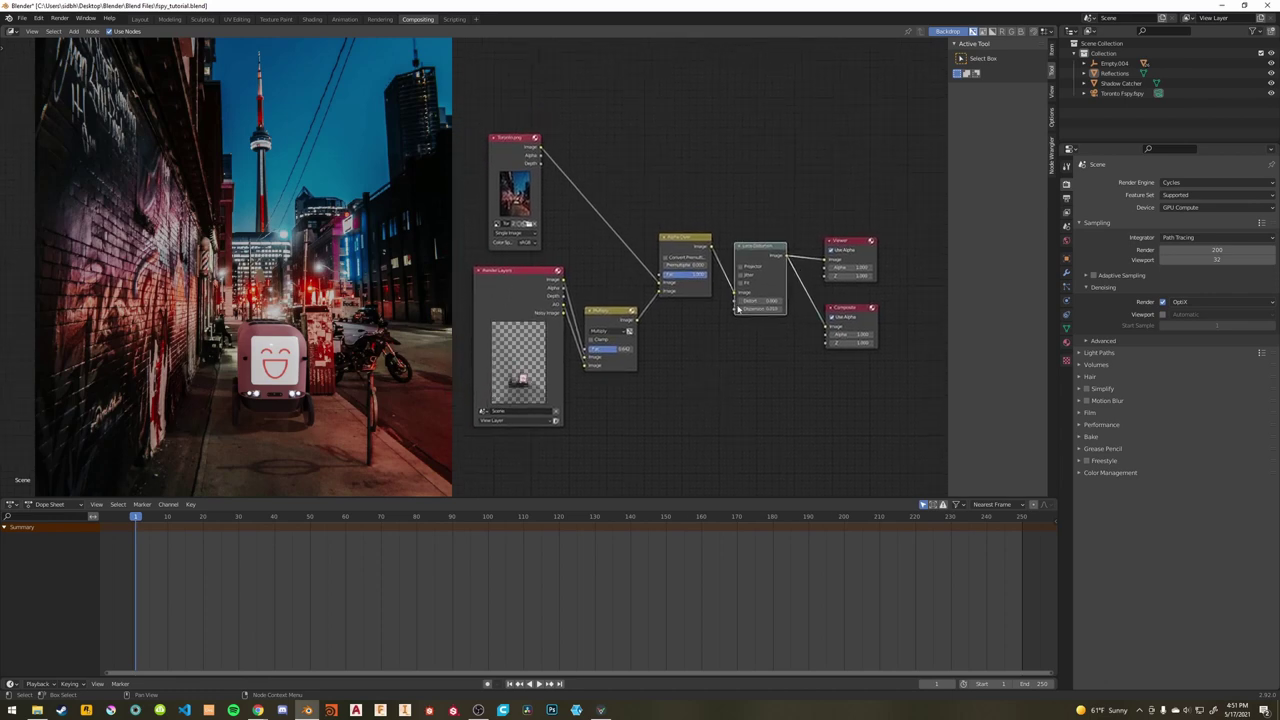
drag(741, 249, 751, 250)
drag(654, 210, 690, 268)
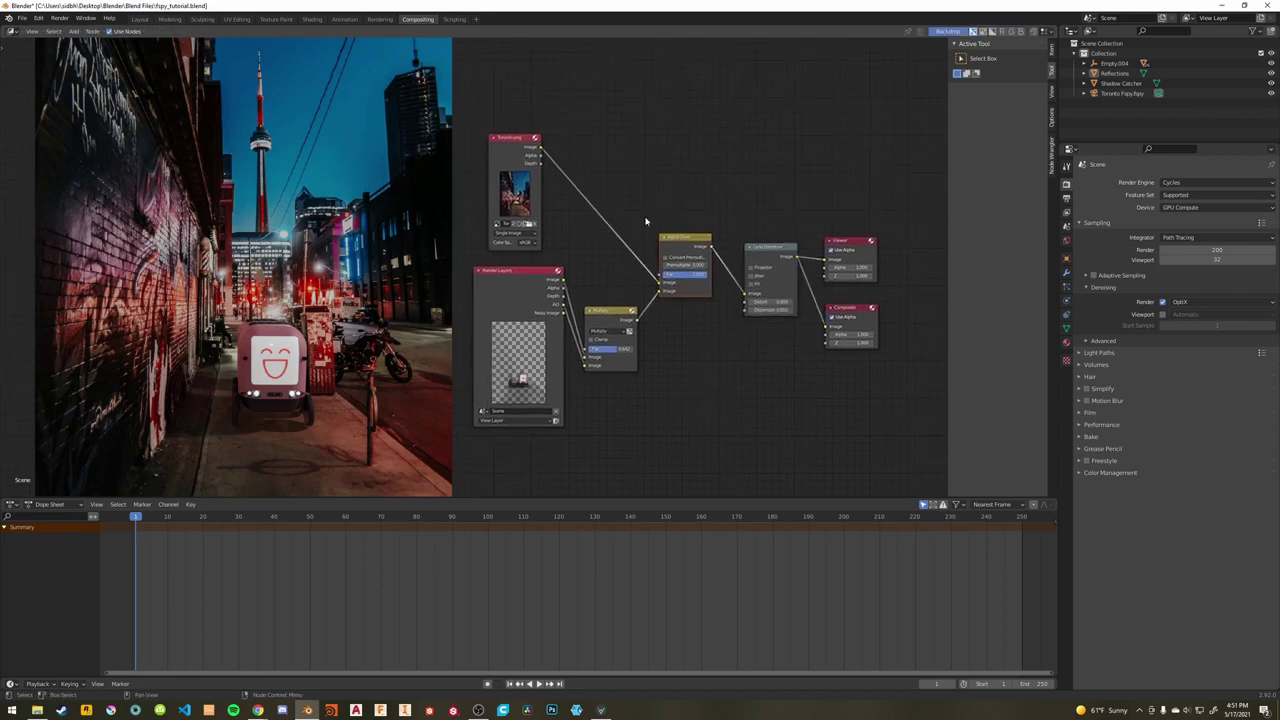
drag(486, 114, 674, 414)
drag(660, 276, 666, 280)
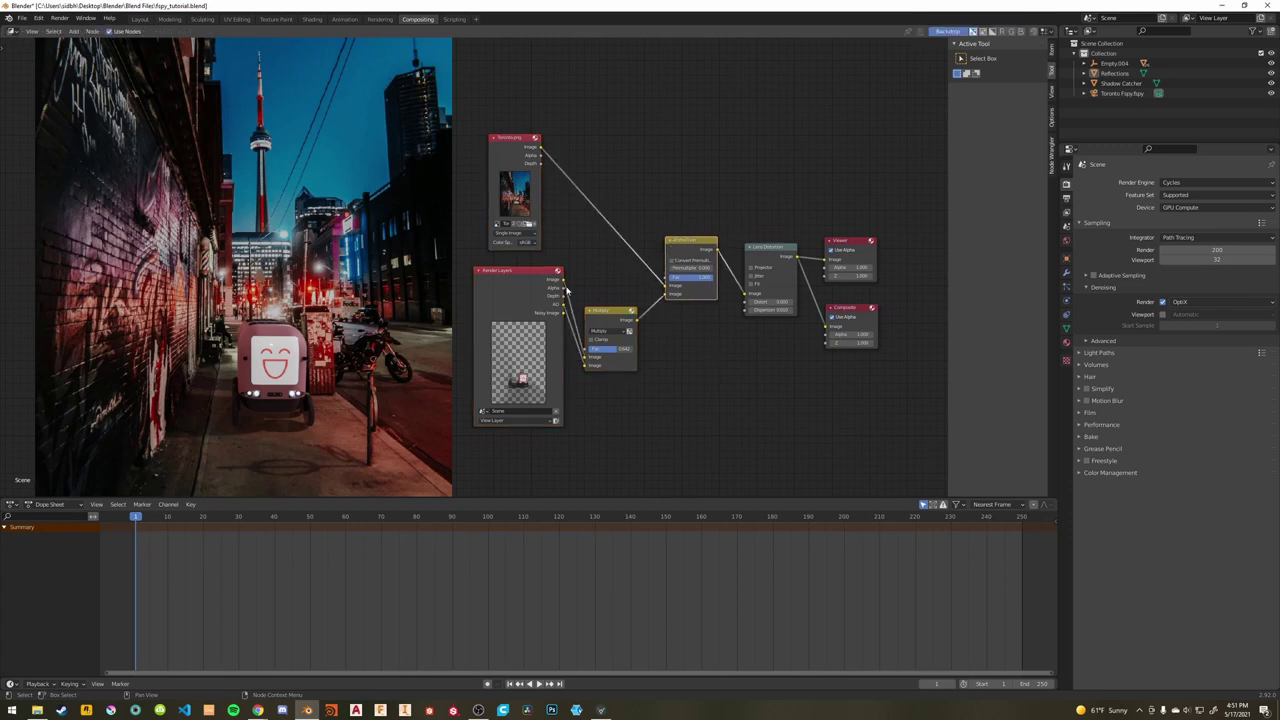
drag(600, 314, 488, 339)
middle_drag(557, 424, 647, 417)
drag(572, 340, 560, 339)
Insert a Glare node on the Image link between Render Layers and Multiply.
click(700, 406)
key(shift+a)
click(700, 403)
text(g)
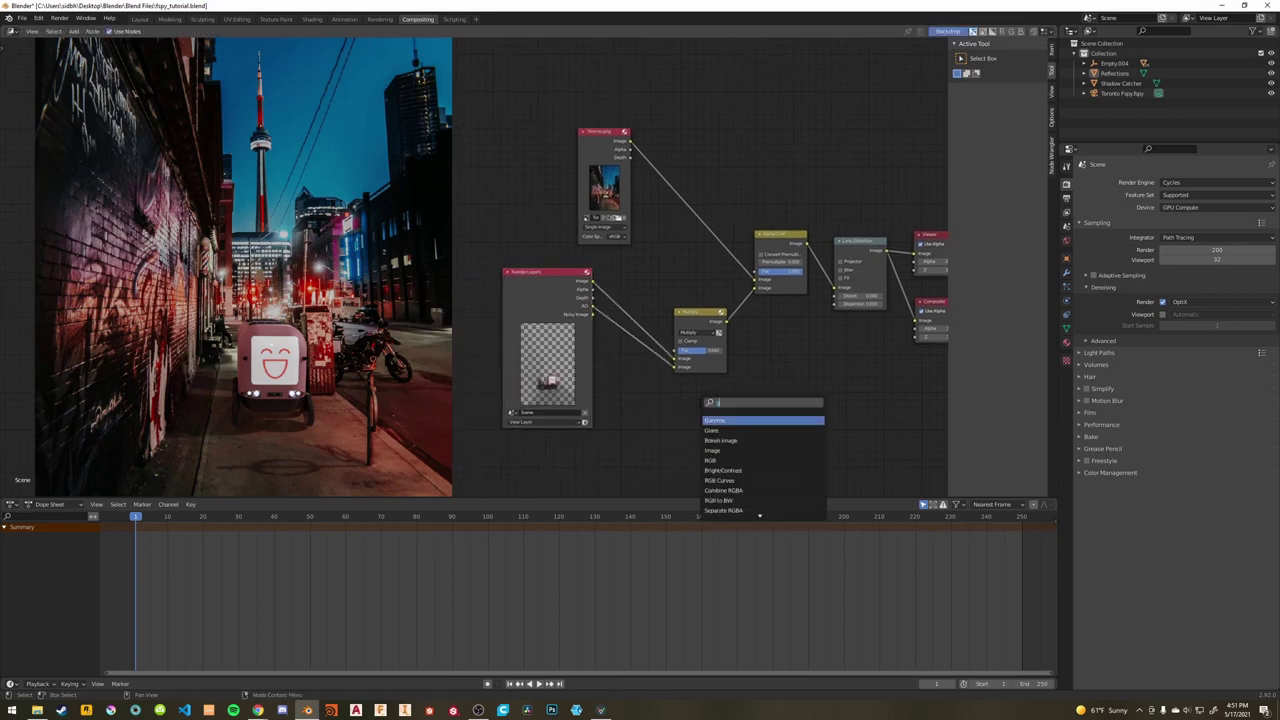
text(la)
key(Return)
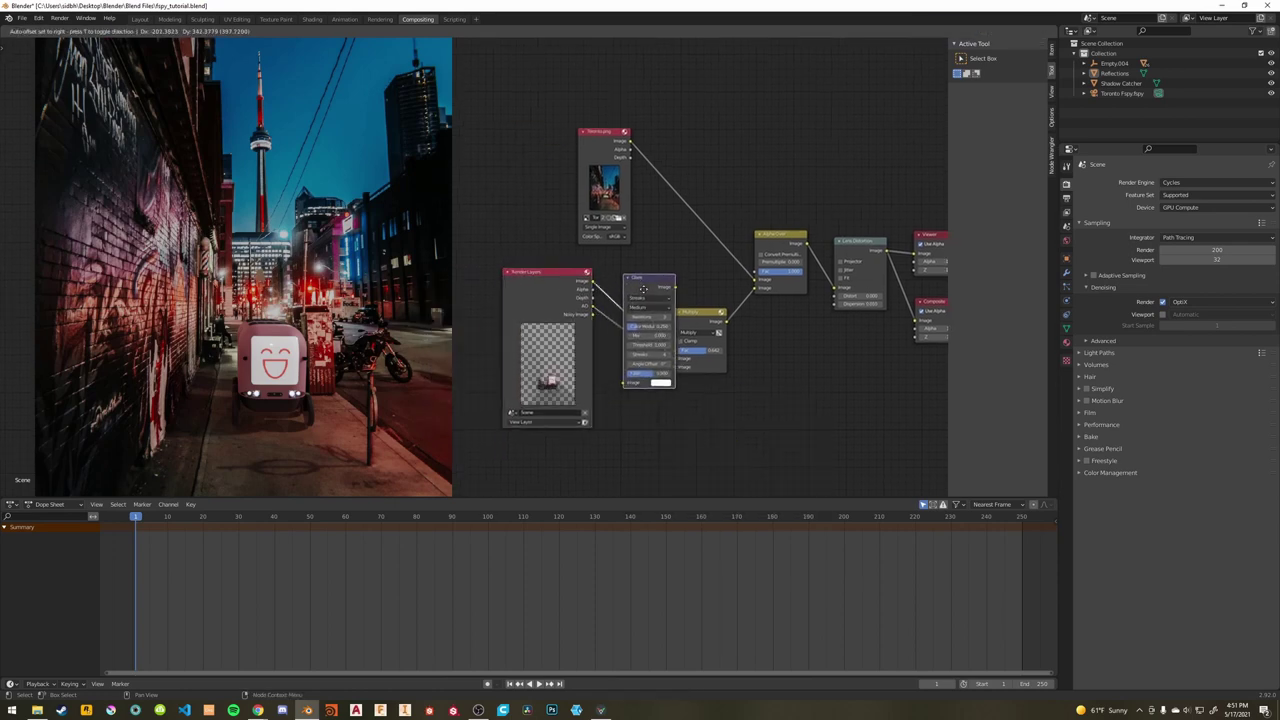
click(661, 328)
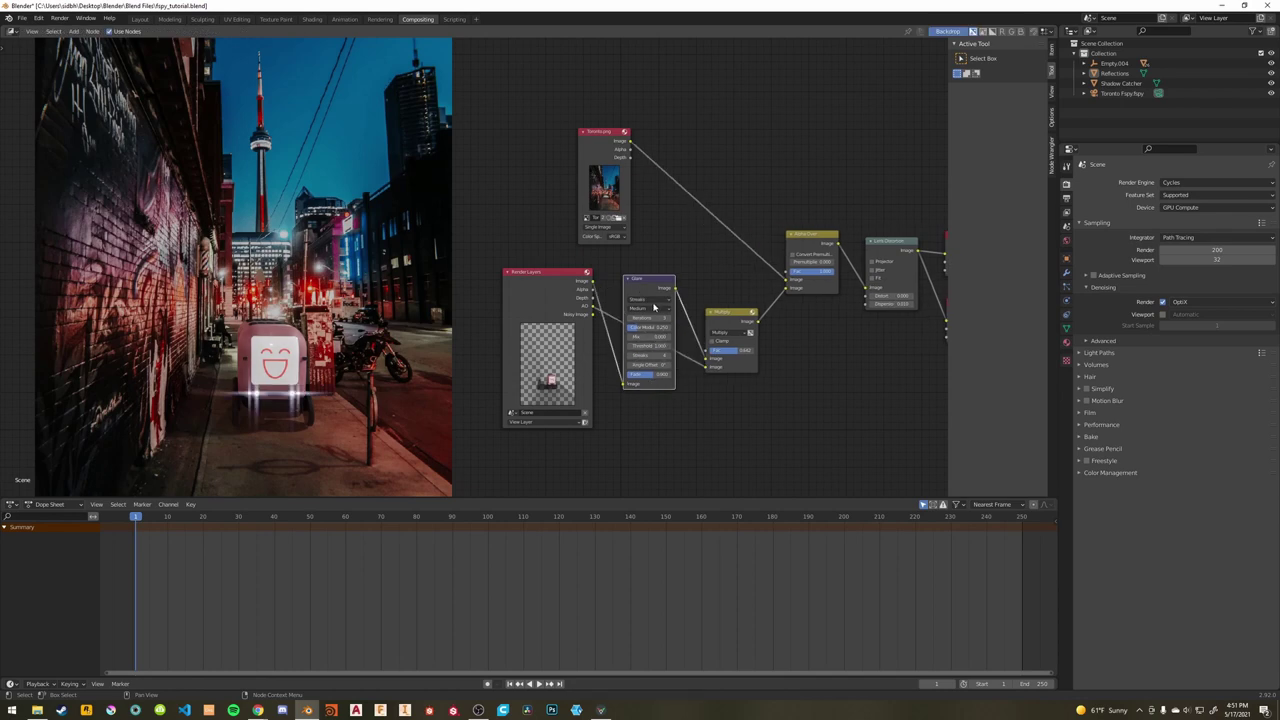
Switch the Glare node to Fog Glow and lower its threshold to 0.800.
click(649, 299)
click(657, 326)
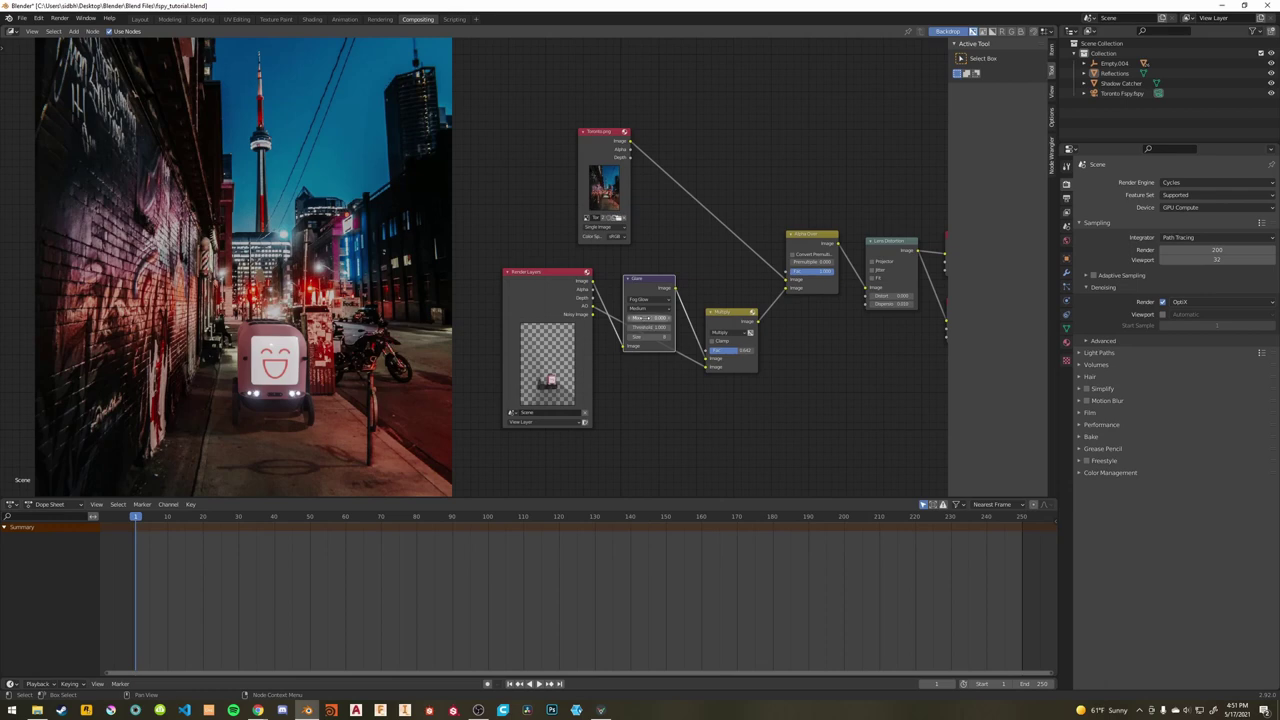
click(629, 331)
scroll(653, 401, up, 2)
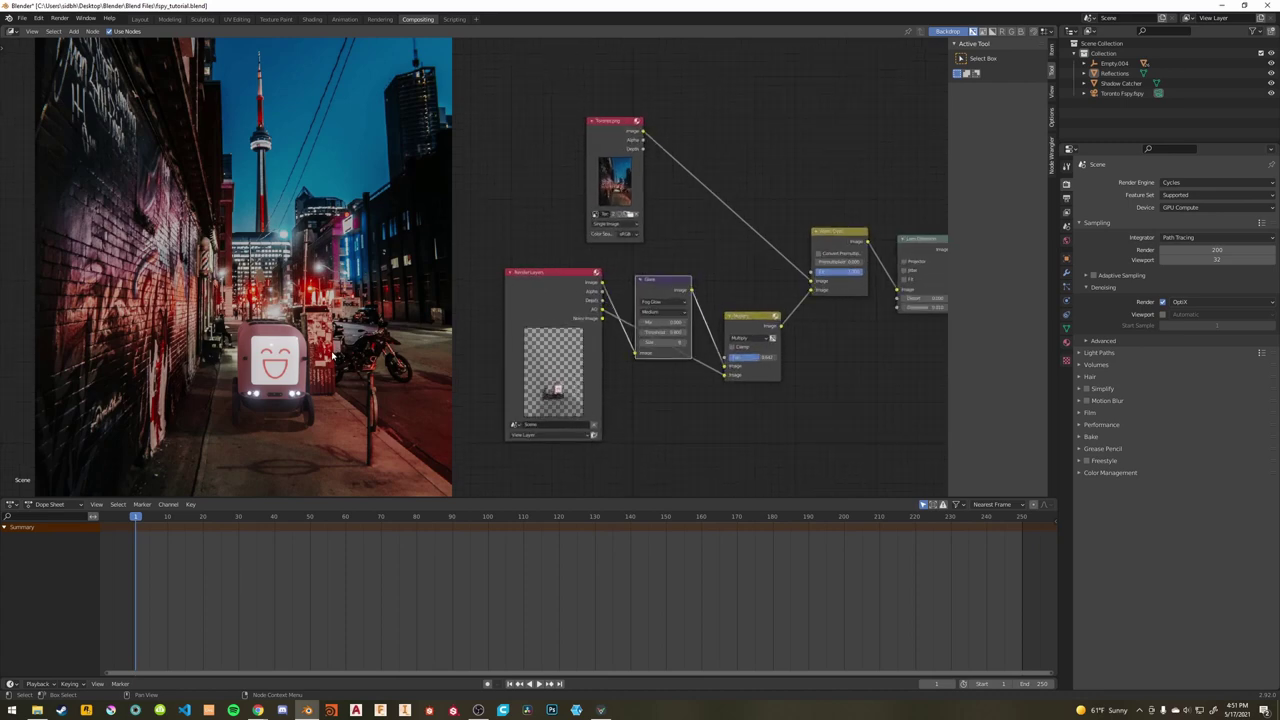
middle_drag(700, 380, 578, 344)
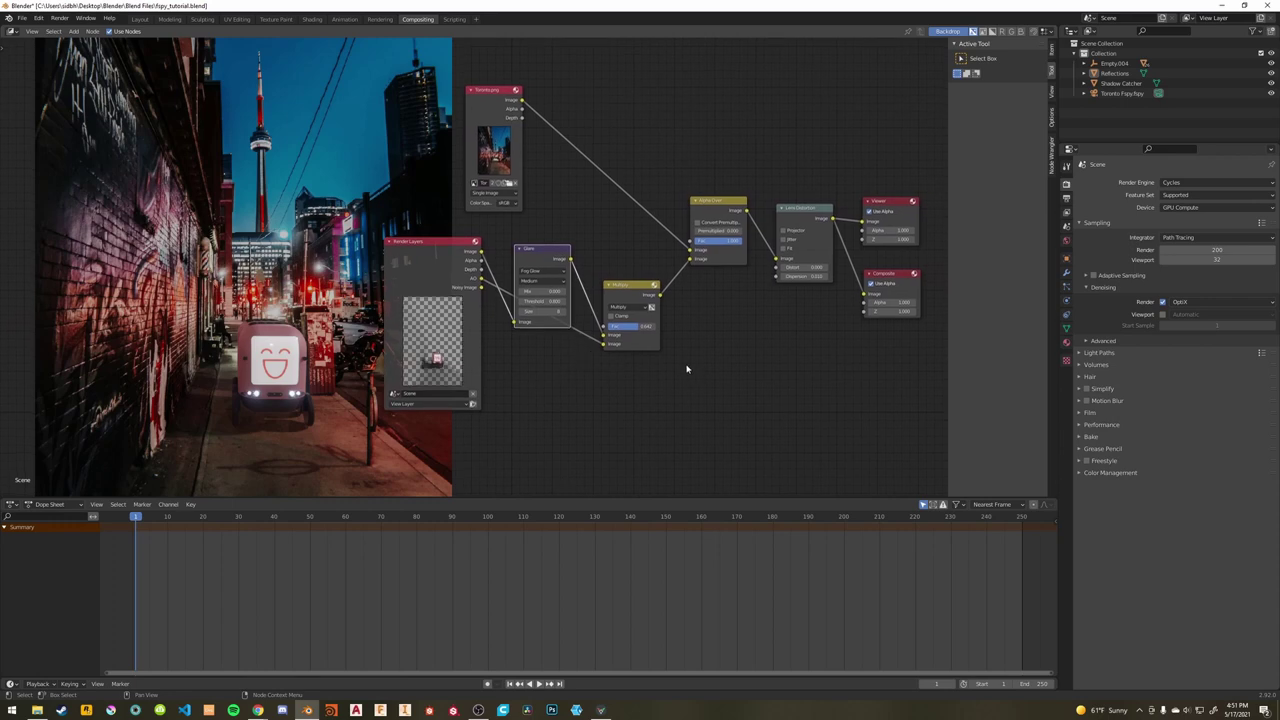
middle_drag(692, 363, 652, 396)
key(shift+a)
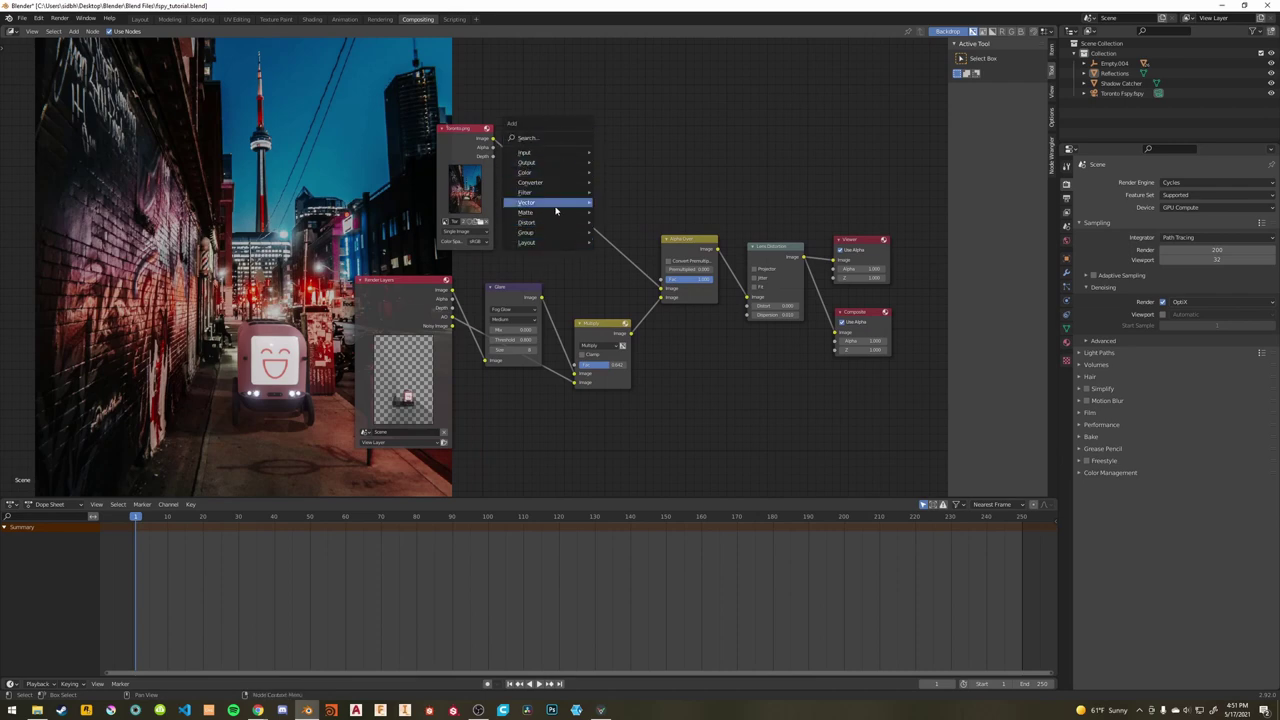
key(Escape)
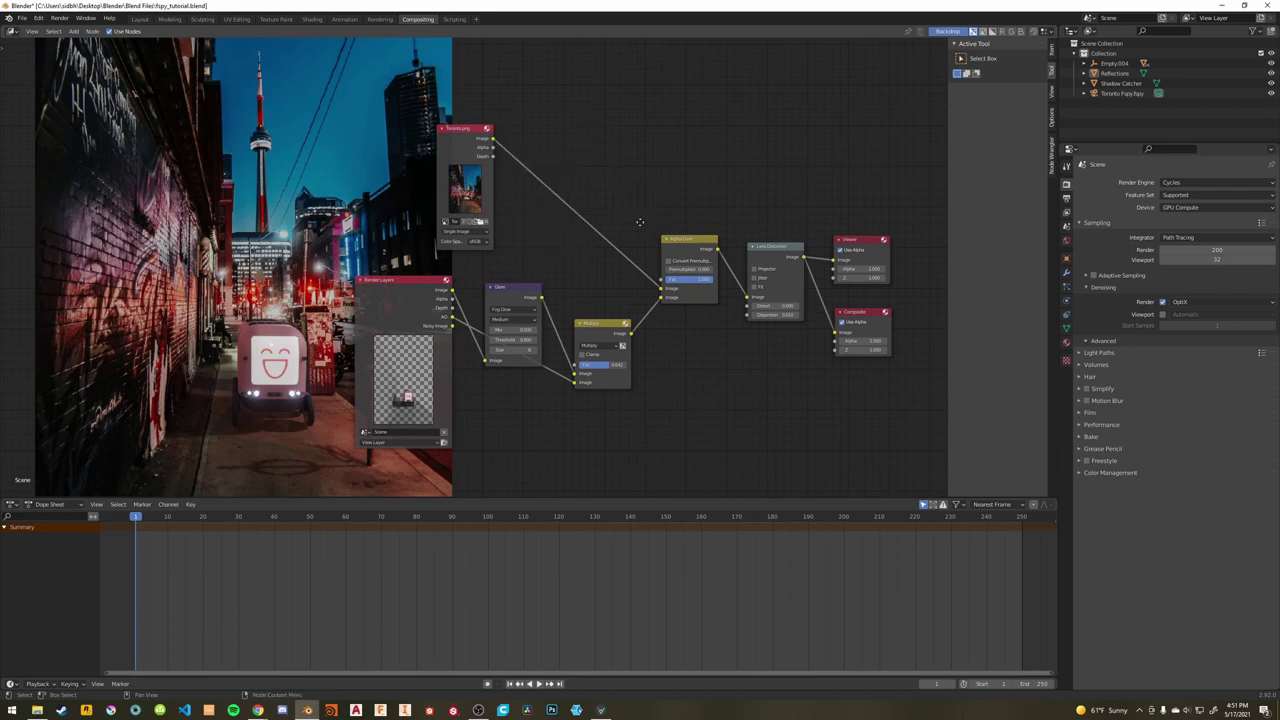
scroll(630, 214, down, 3)
middle_drag(526, 234, 593, 231)
Set the Cycles render samples to 1000.
click(1234, 255)
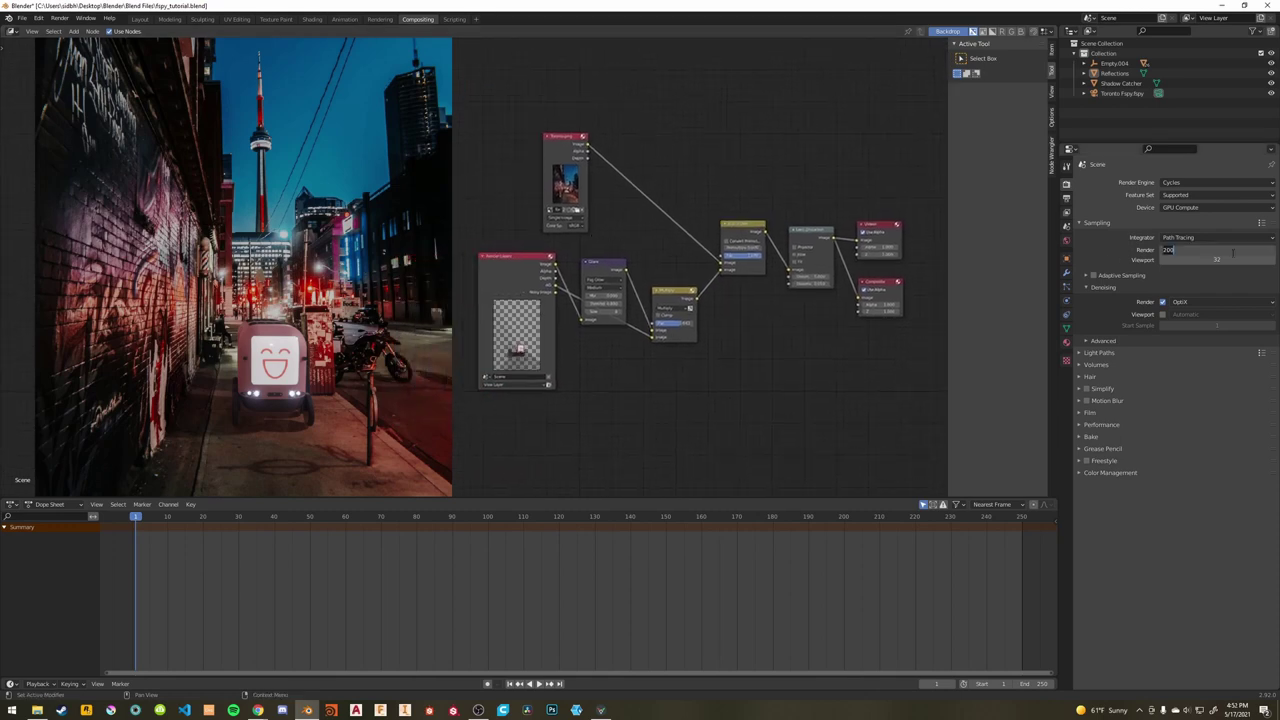
text(10)
key(Return)
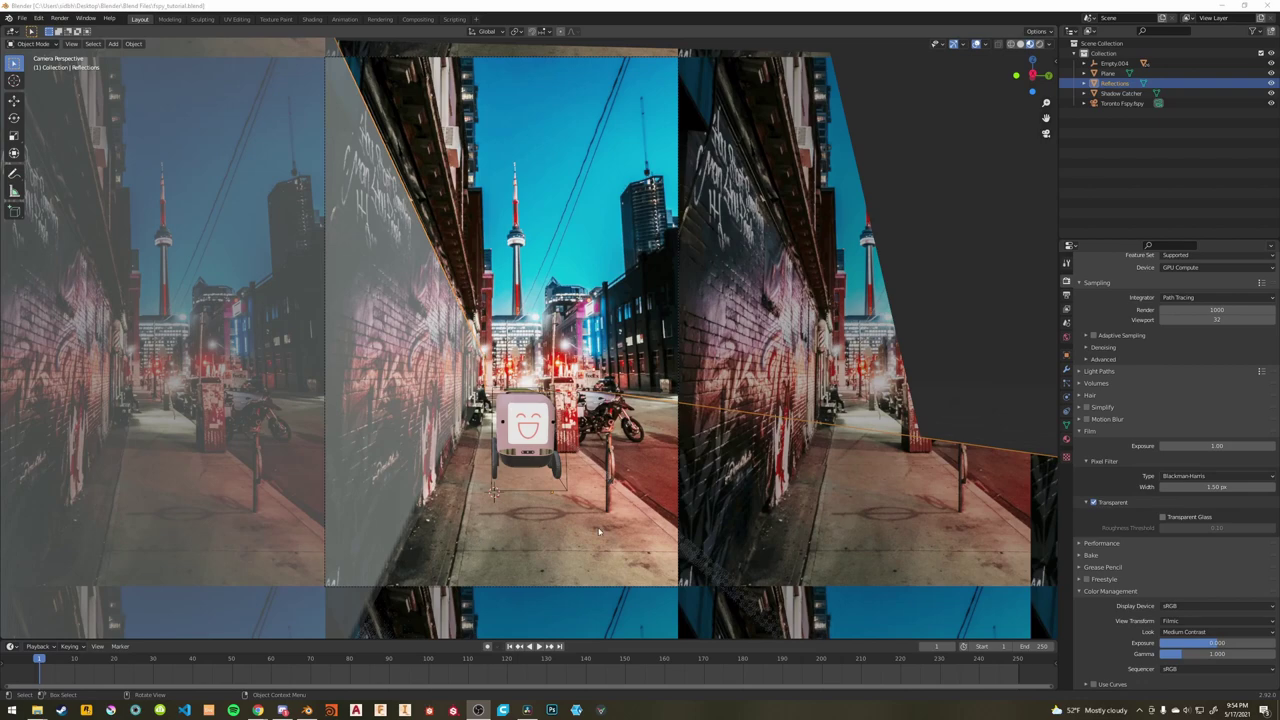
Examine the large plane standing in front of the alley geometry in solid shading from outside the camera, and select it.
mouse_move(667, 507)
middle_down()
mouse_move(704, 434)
mouse_move(586, 443)
mouse_move(591, 363)
mouse_move(624, 384)
middle_up()
key(z)
click(762, 434)
scroll(586, 443, down, 6)
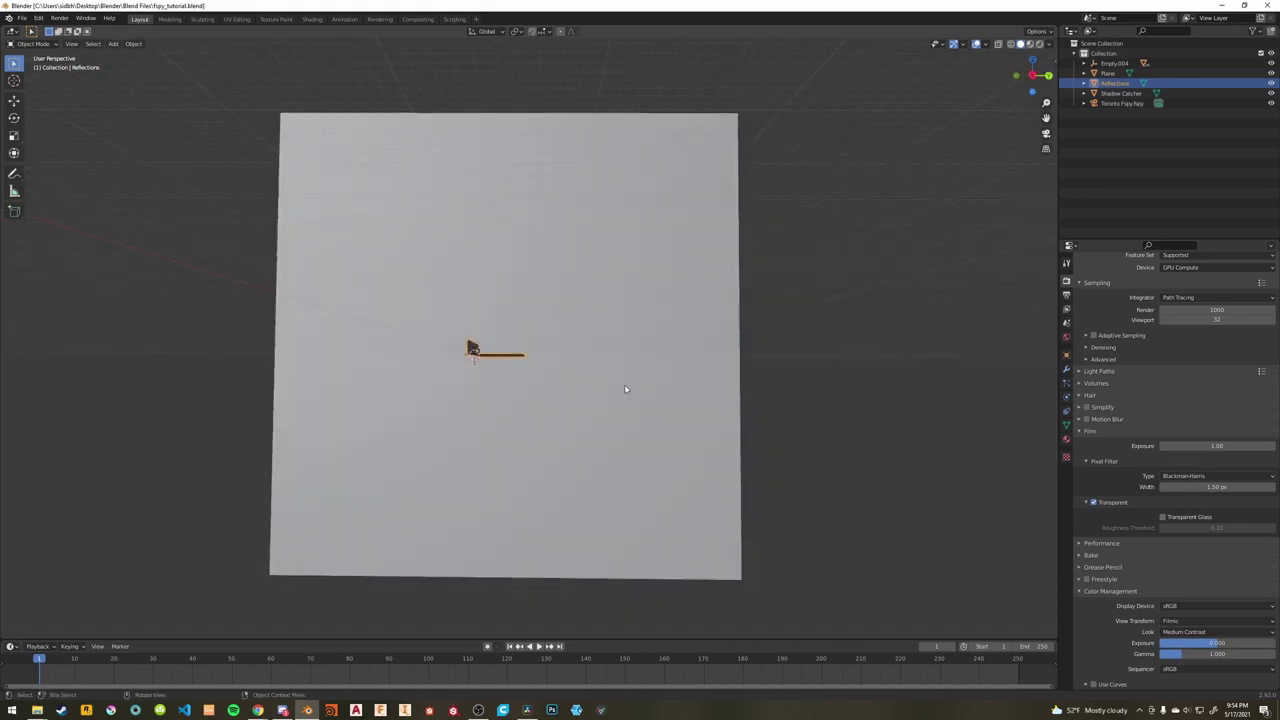
key(Tab)
key(Tab)
middle_drag(774, 554, 494, 291)
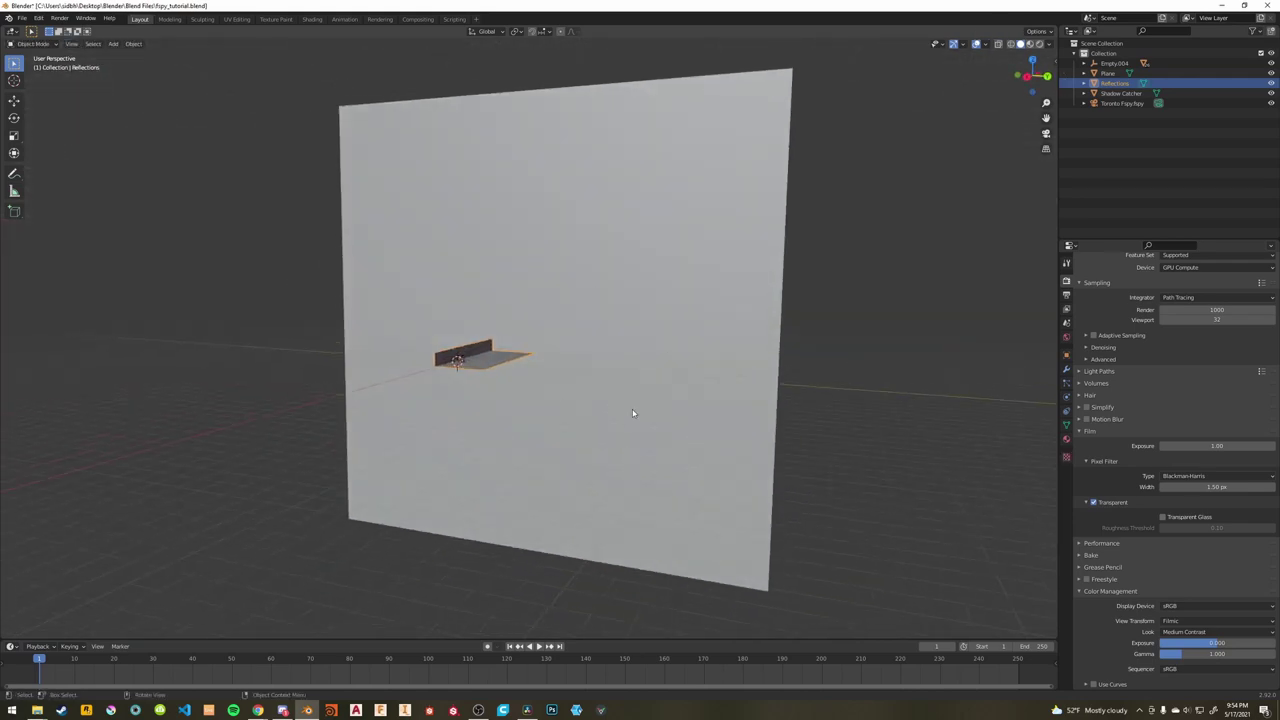
click(546, 296)
middle_drag(549, 297, 615, 329)
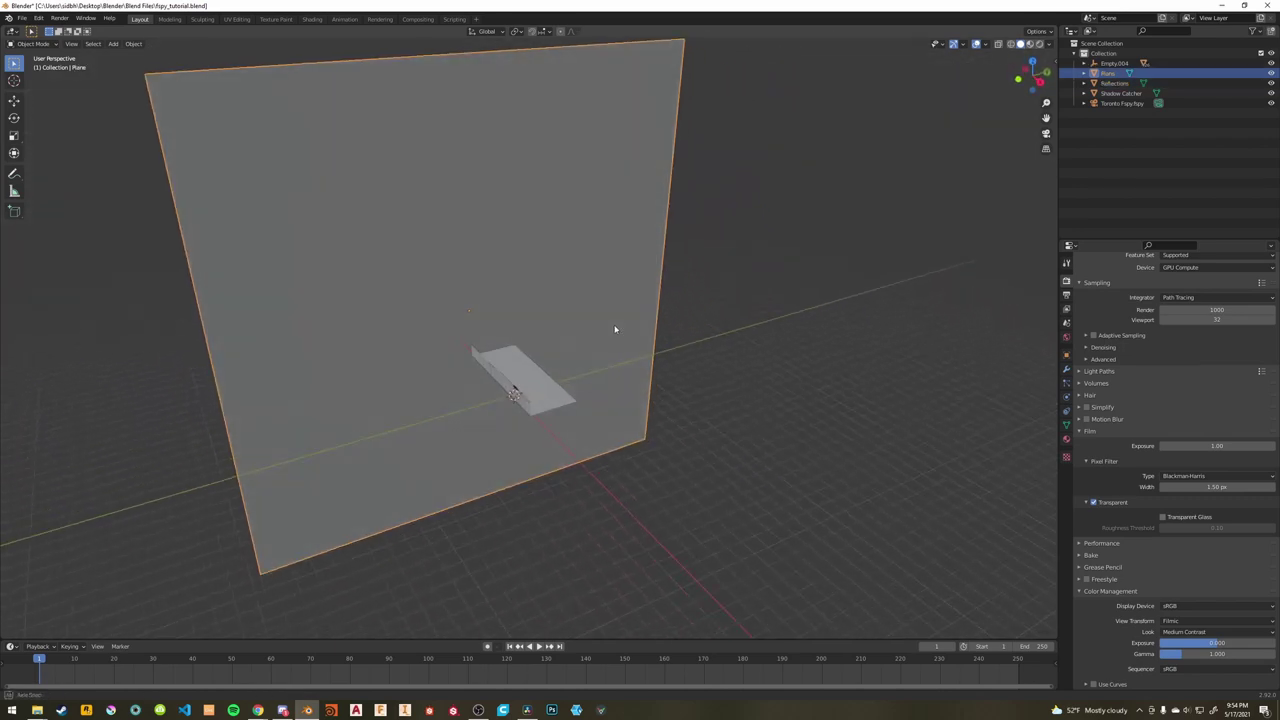
Preview the render through the camera, hide the large plane to compare the robot's reflections, and undo the hiding.
key(KP_0)
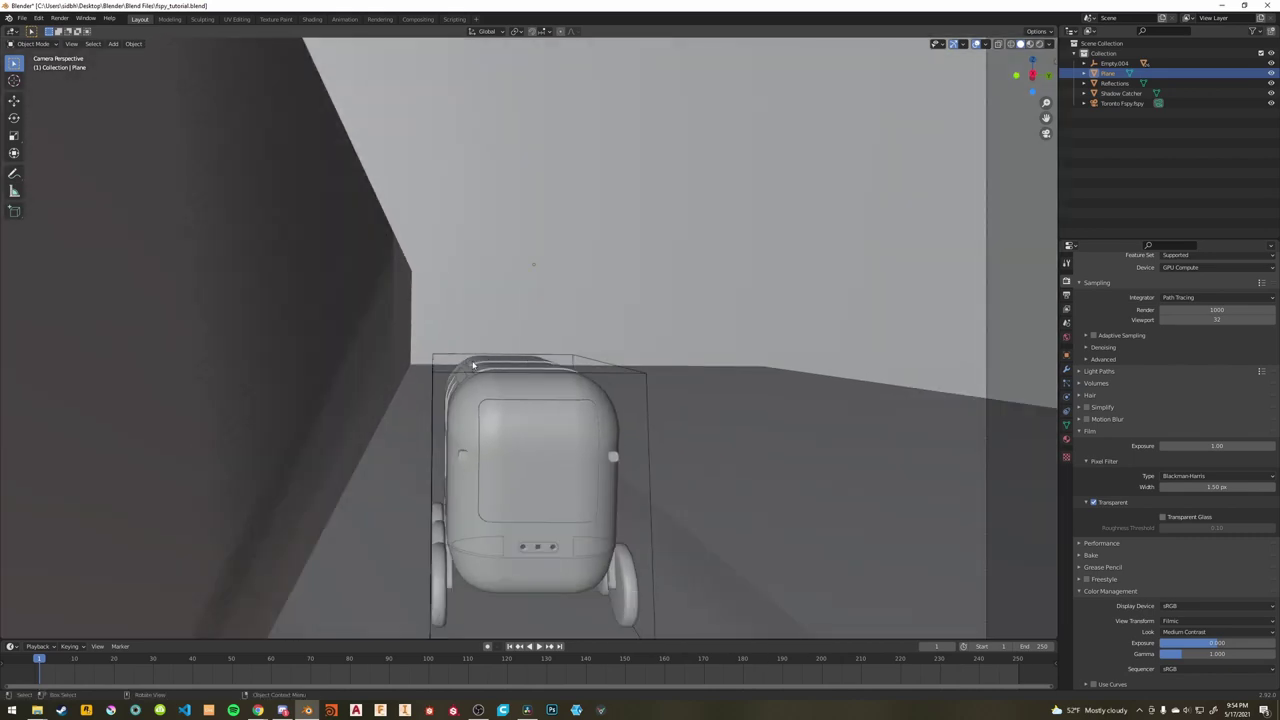
key(z)
click(471, 318)
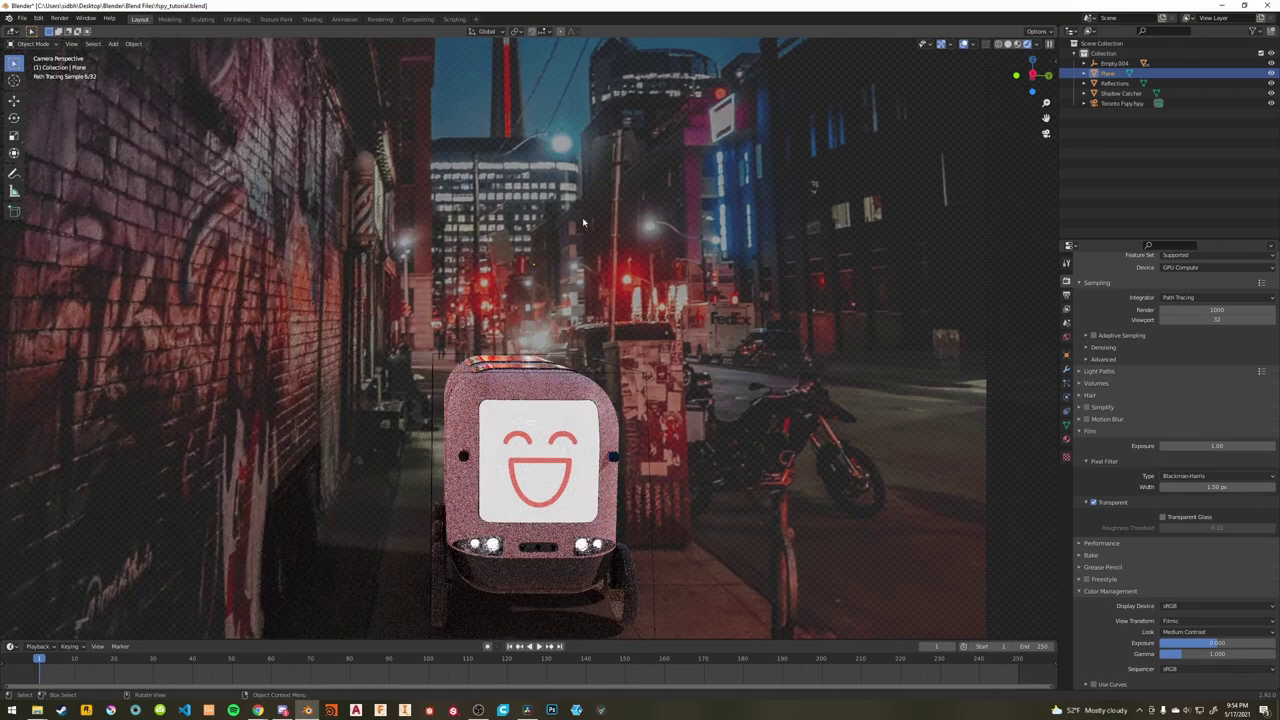
scroll(583, 222, down, 10)
key(h)
scroll(547, 374, up, 8)
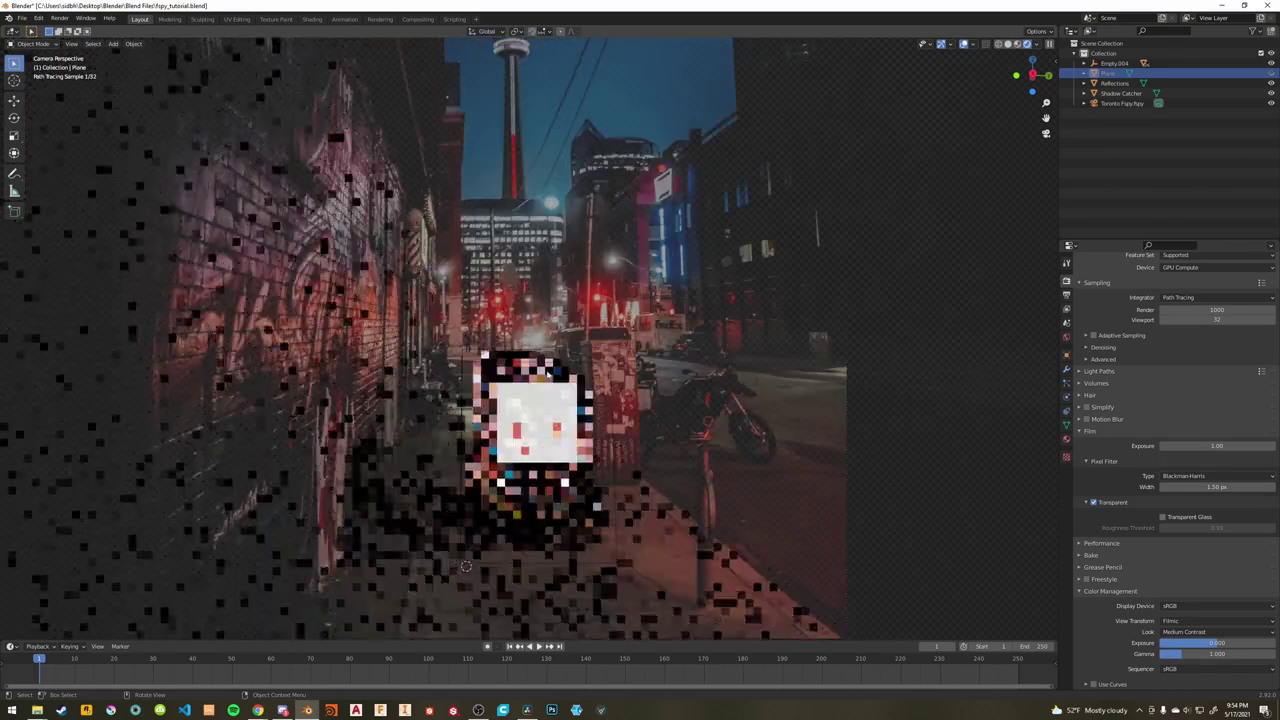
scroll(547, 374, up, 3)
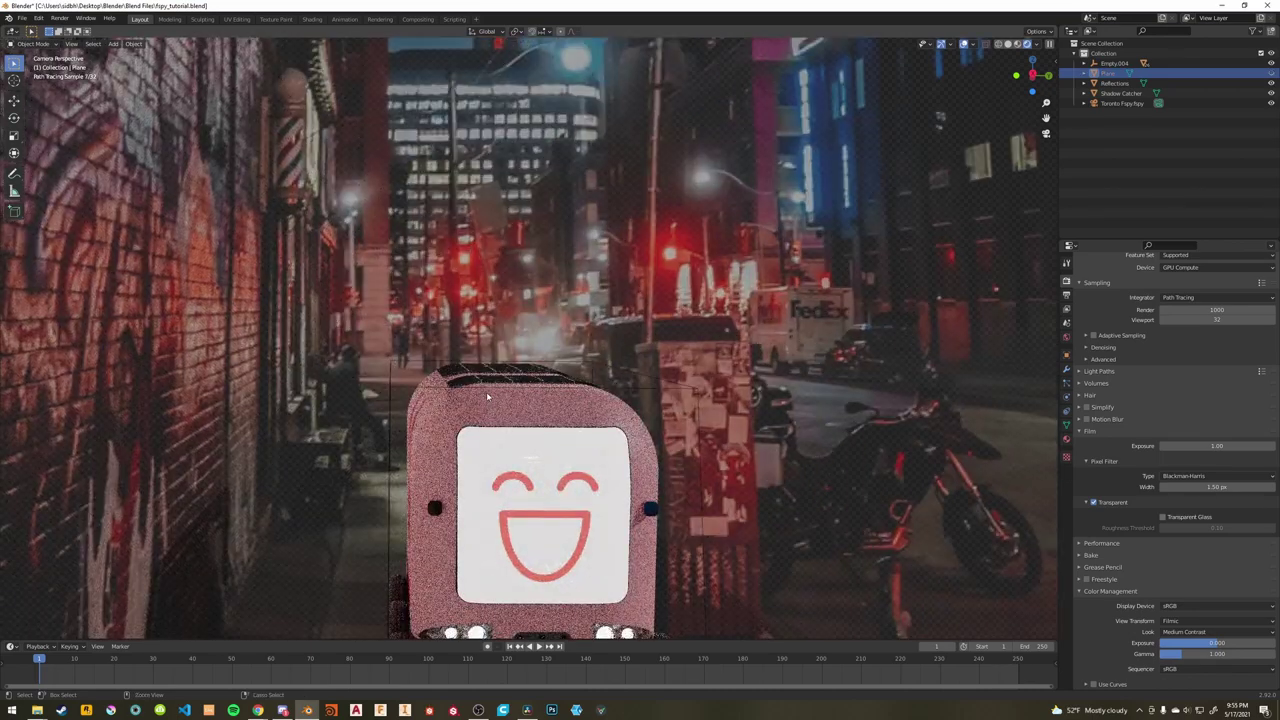
key(ctrl+z)
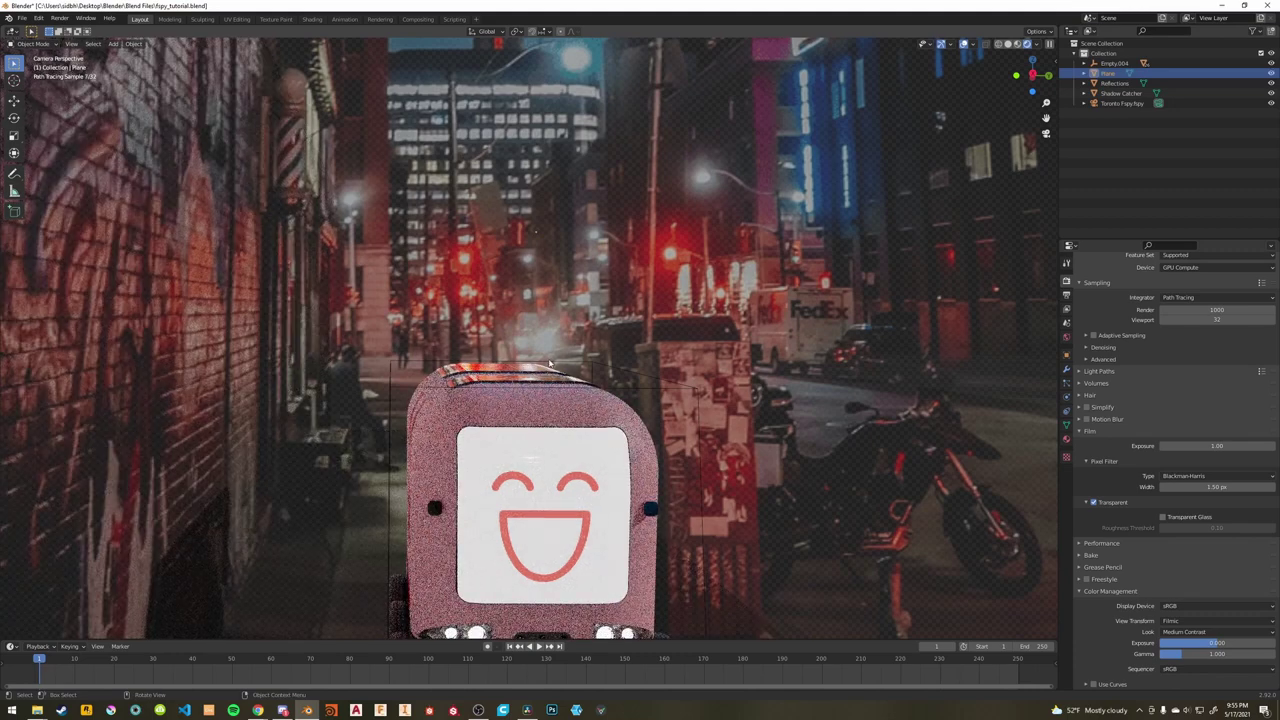
Switch back to solid shading, look at the plane from outside the camera, and return to the camera view.
key(z)
click(606, 354)
scroll(603, 361, down, 6)
mouse_move(603, 361)
middle_down()
mouse_move(620, 363)
mouse_move(604, 370)
middle_up()
scroll(604, 370, down, 3)
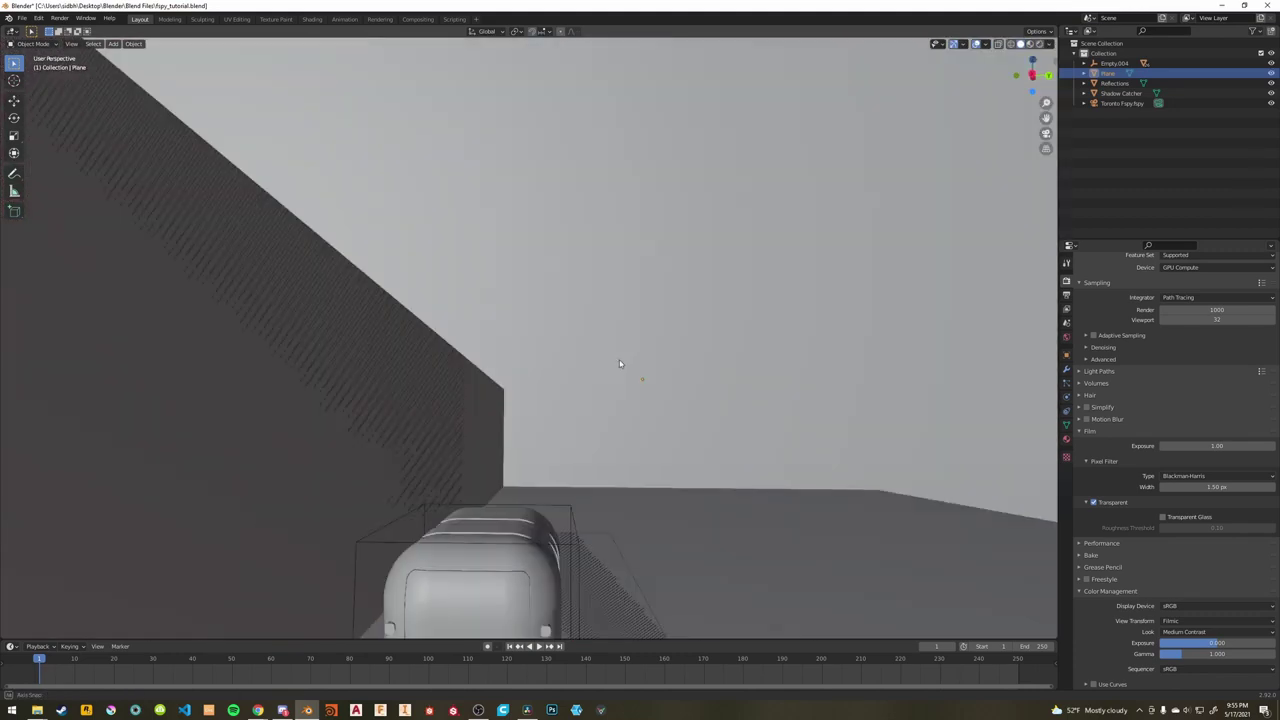
scroll(604, 371, down, 5)
key(KP_0)
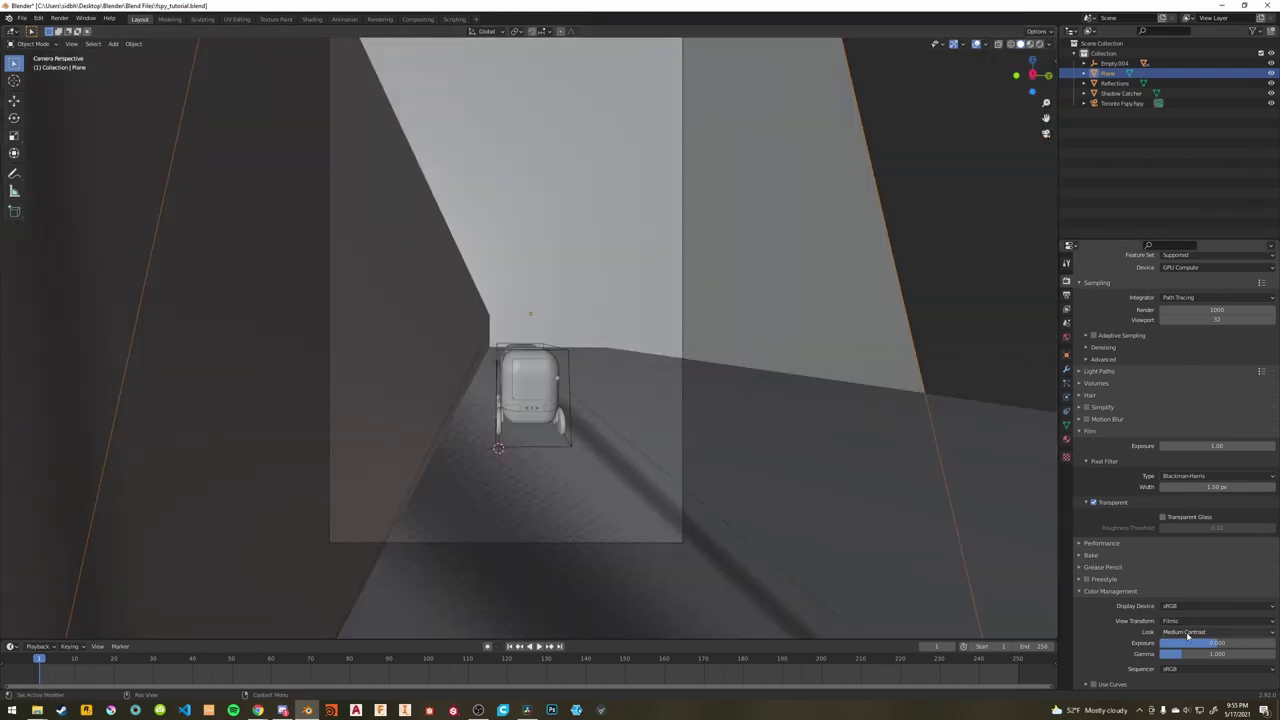
Open the render result, try the Very High Contrast look on it, and restore Medium Contrast.
key(F12)
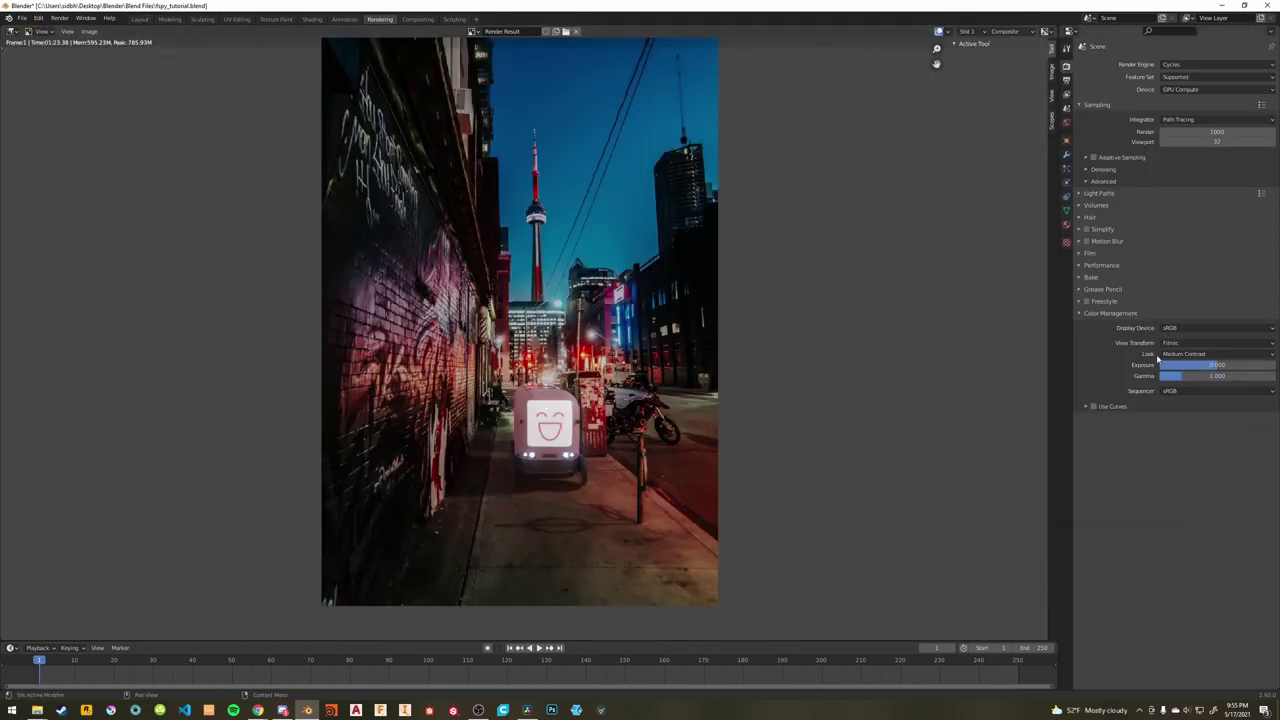
click(1168, 355)
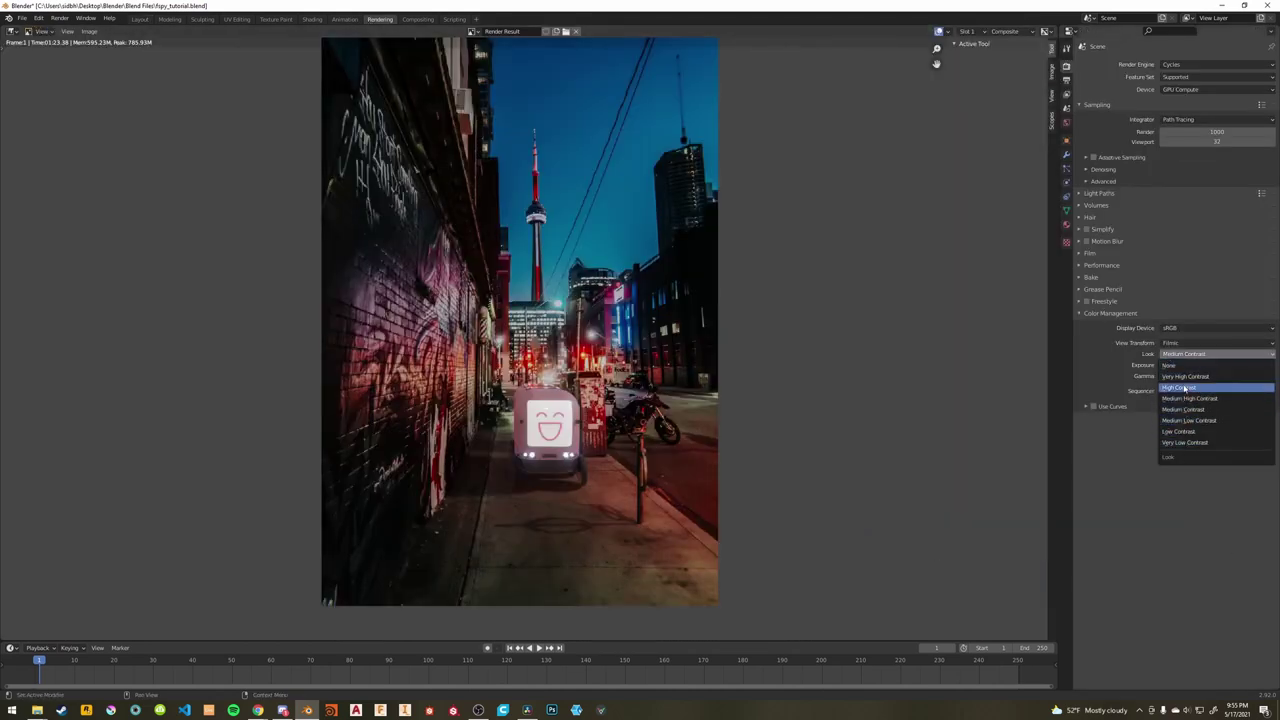
click(1185, 376)
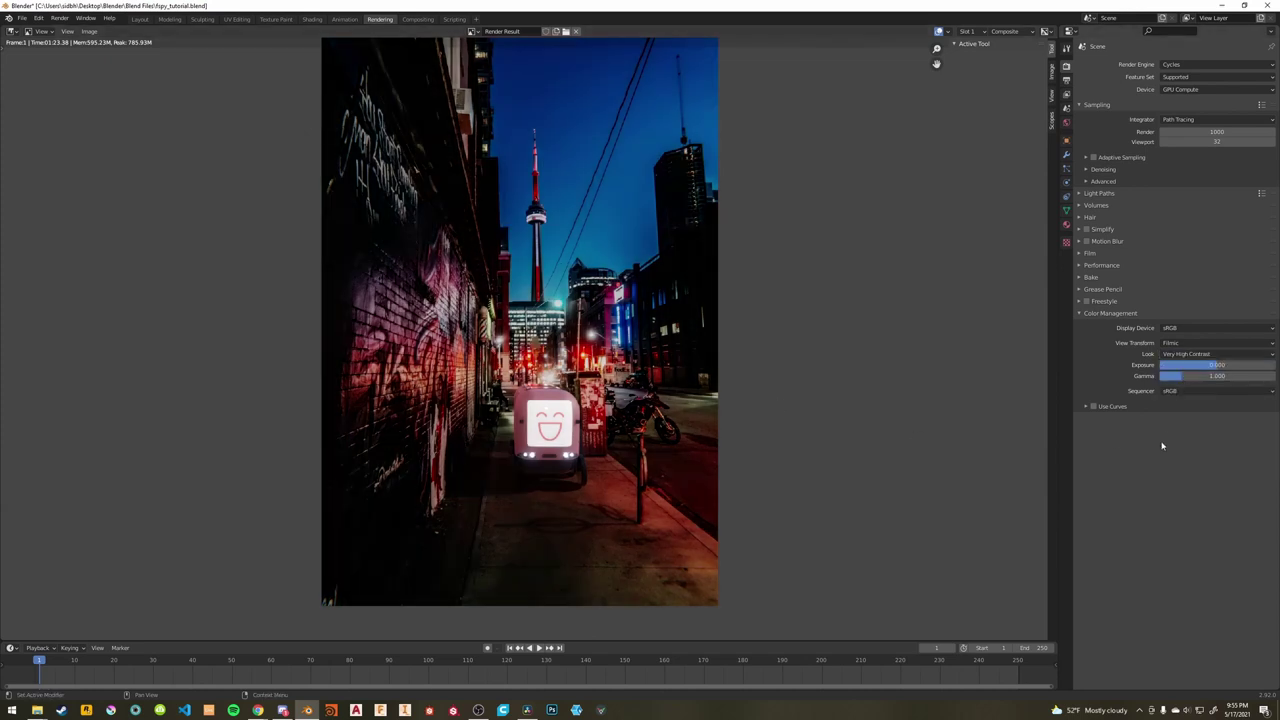
click(1195, 354)
click(1178, 409)
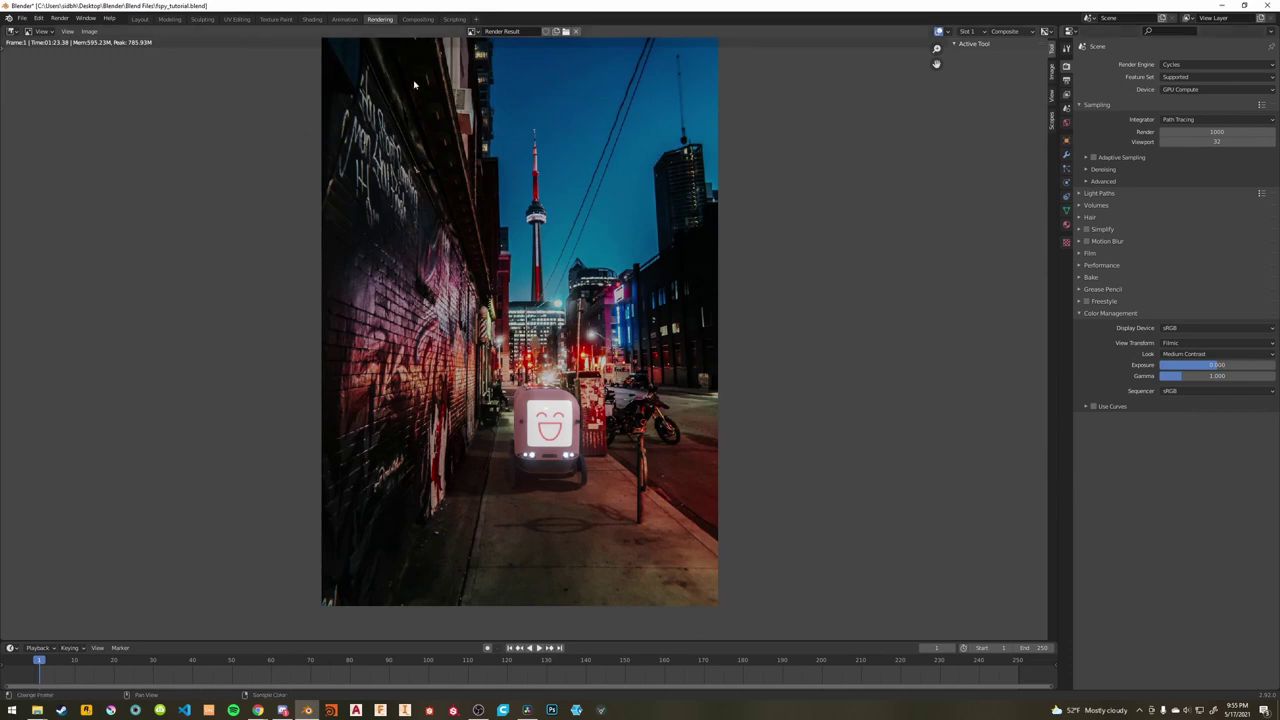
In the compositor, bypass the Bright/Contrast node before Glare to compare the robot's contrast, and reconnect it to Glare.
click(418, 19)
drag(688, 285, 697, 280)
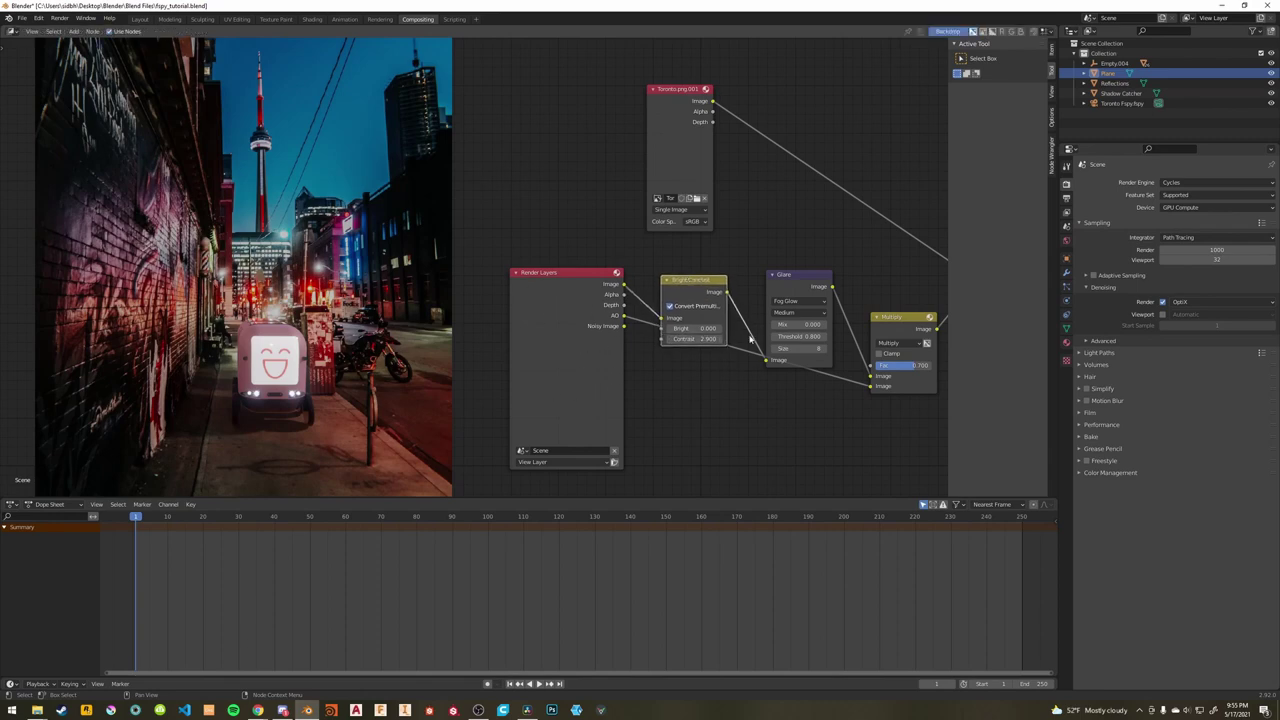
drag(625, 284, 767, 360)
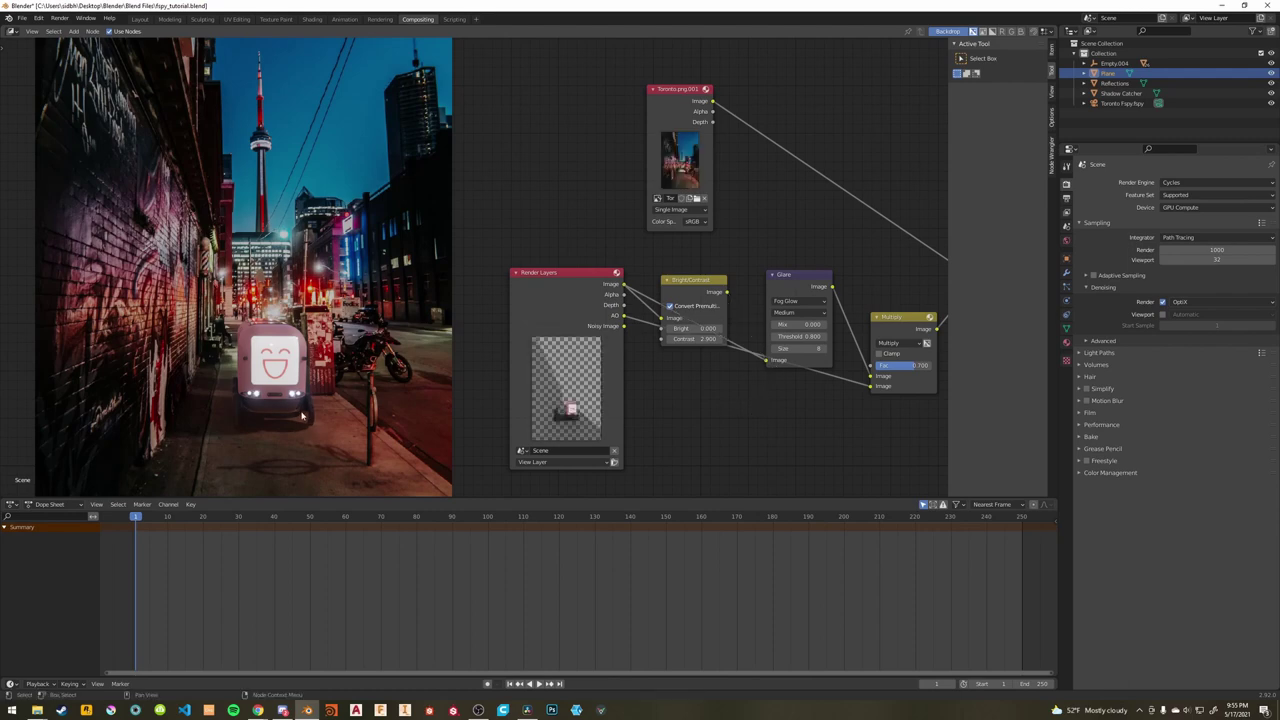
middle_drag(279, 413, 292, 399)
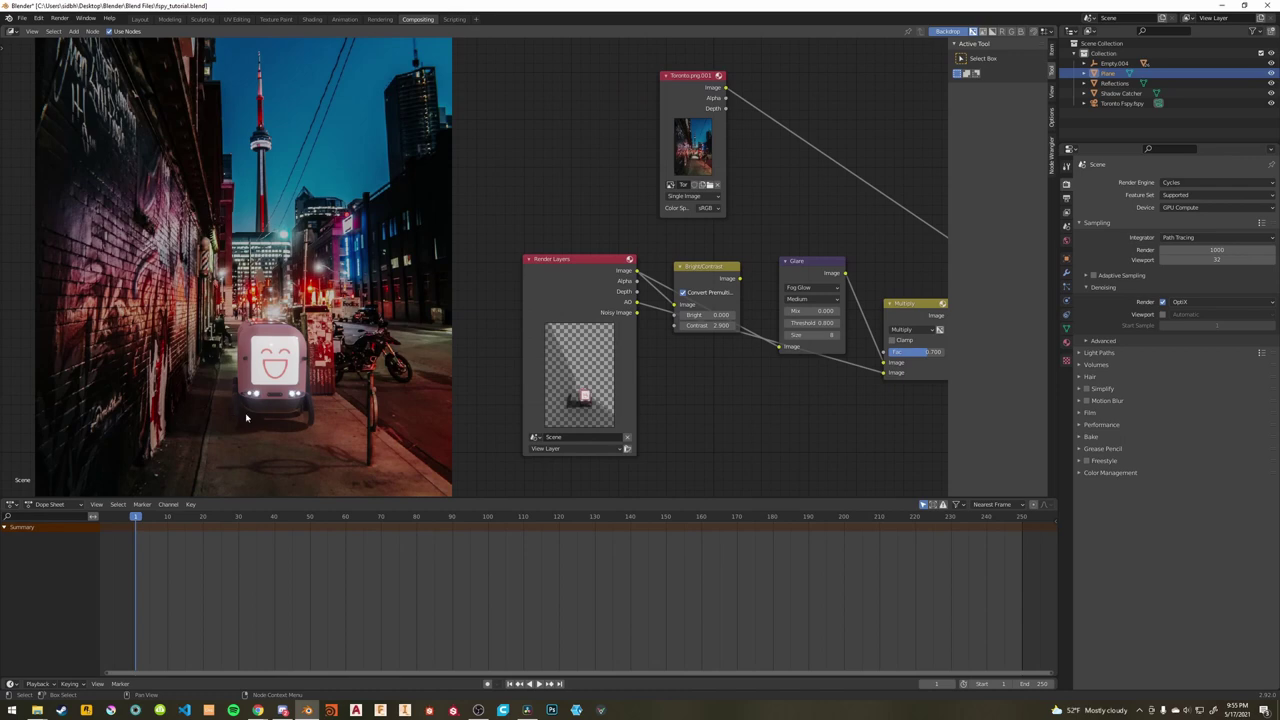
drag(739, 279, 779, 347)
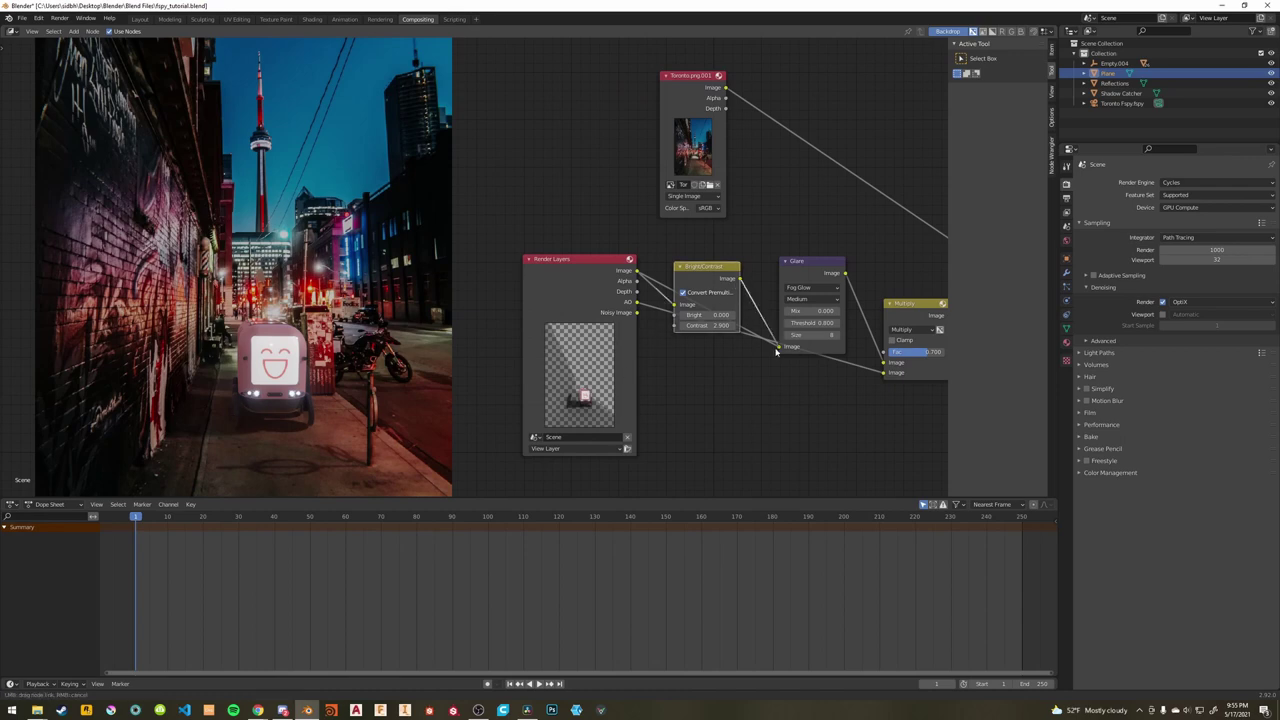